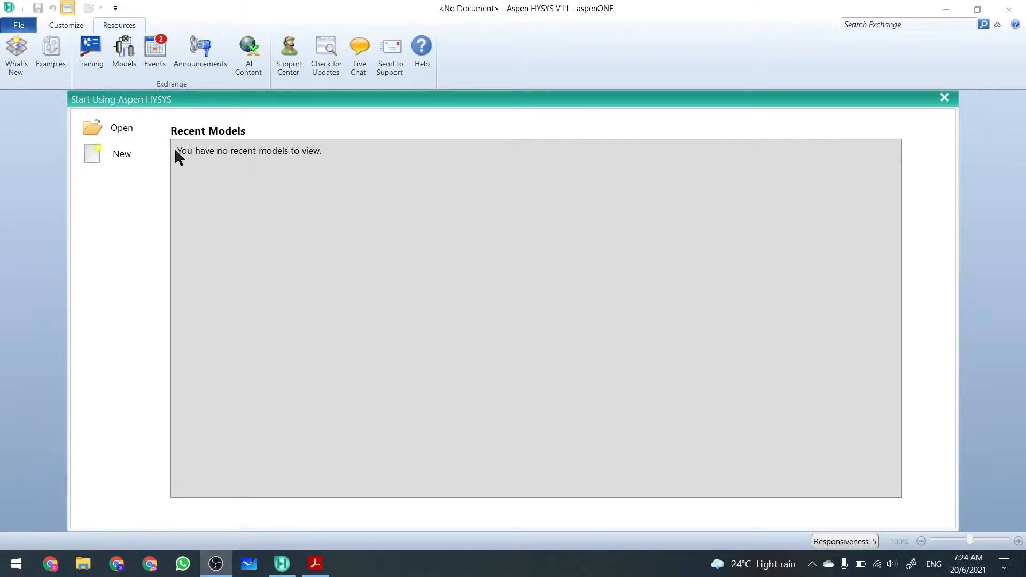
- Start a new simulation case and add a component list that uses the HYSYS databanks
click(118, 156)
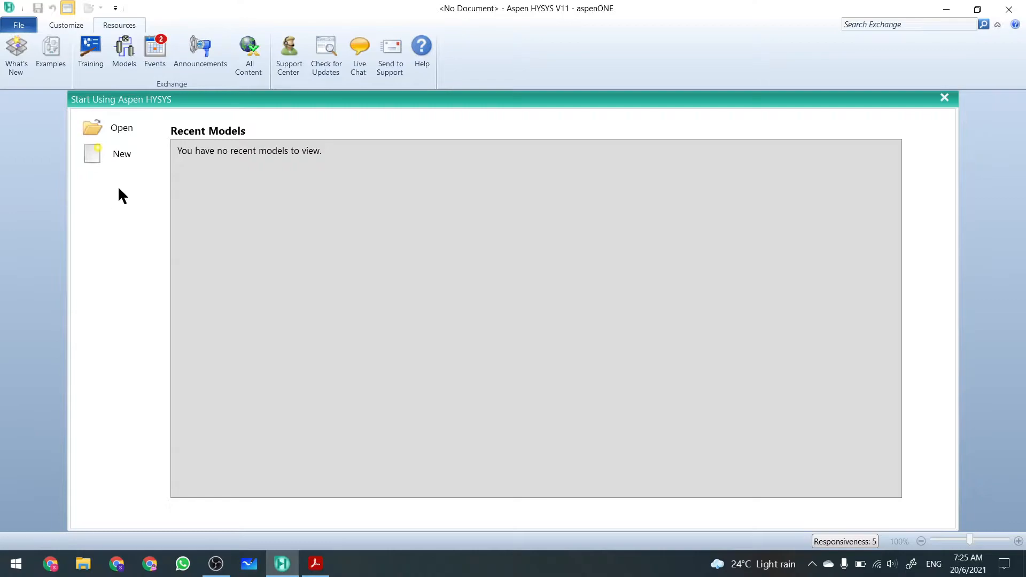
click(104, 153)
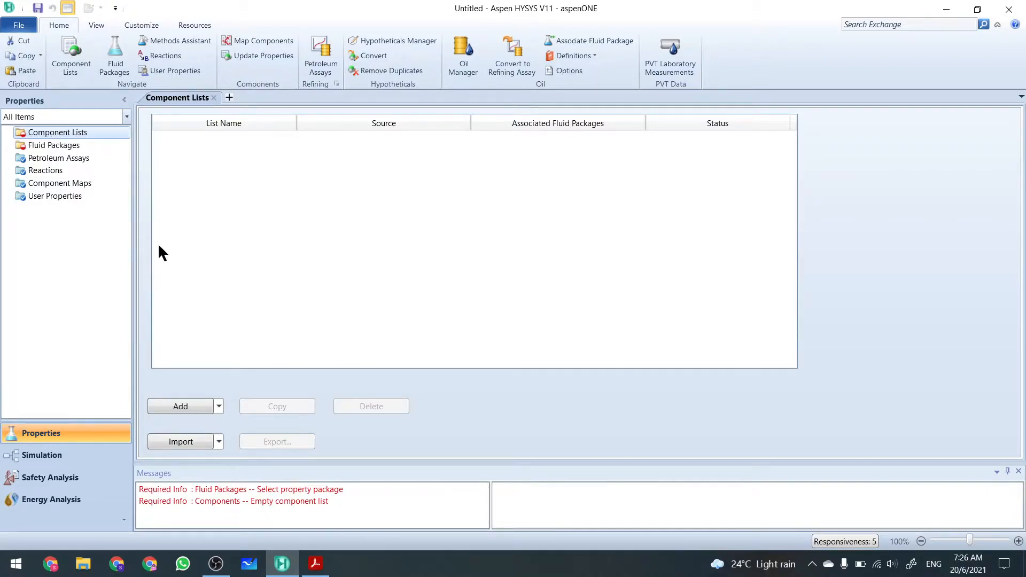
click(181, 407)
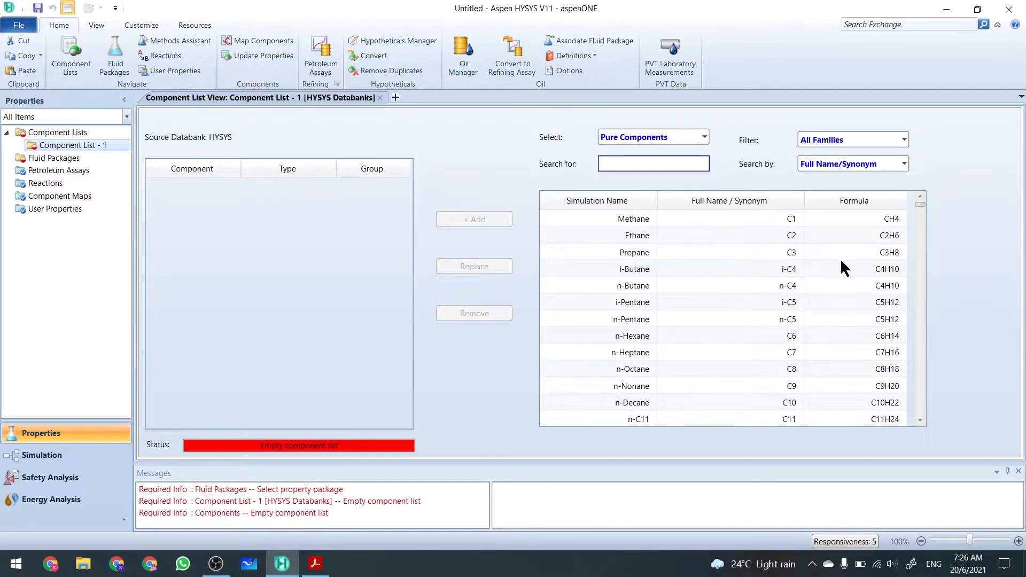
- Look through the pure components offered in the HYSYS databank for the new component list
click(920, 420)
click(920, 421)
click(920, 421)
click(920, 421)
click(920, 420)
click(921, 421)
click(920, 420)
click(920, 420)
click(920, 420)
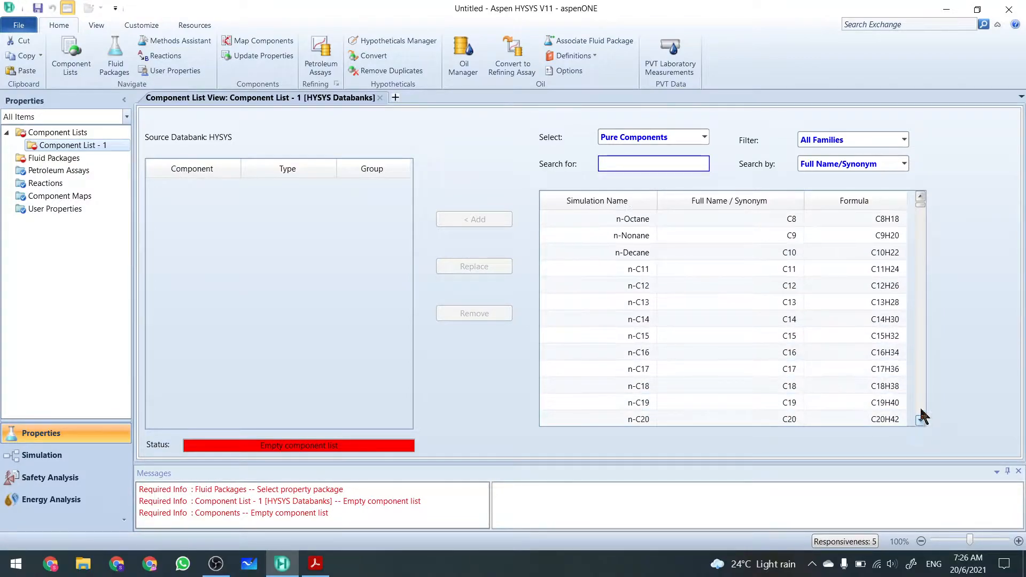
mouse_move(921, 206)
mouse_down()
mouse_move(923, 256)
mouse_move(924, 206)
mouse_up()
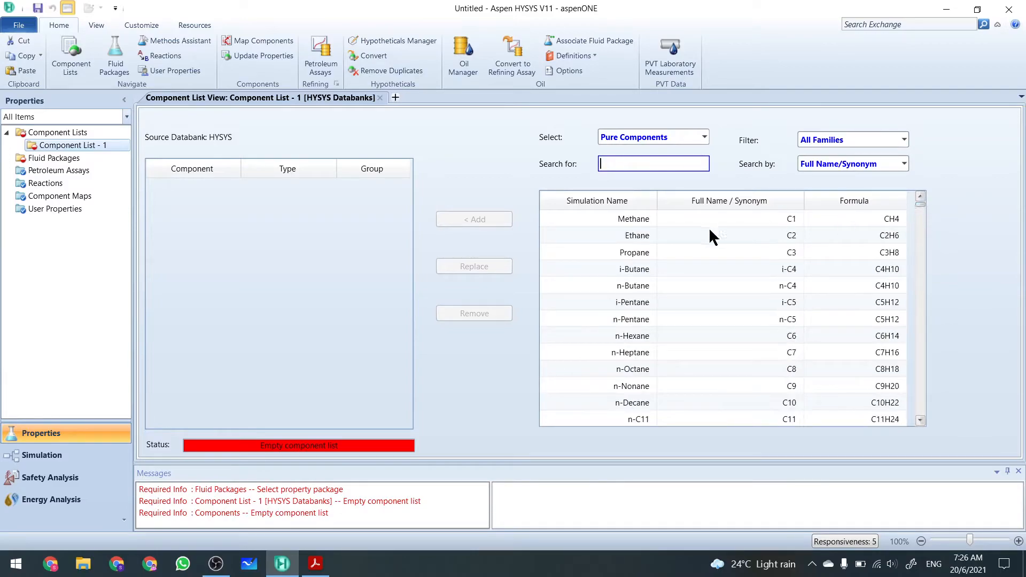
- Search the pure components for "h2" and add H2O to the component list
click(647, 163)
text(h20)
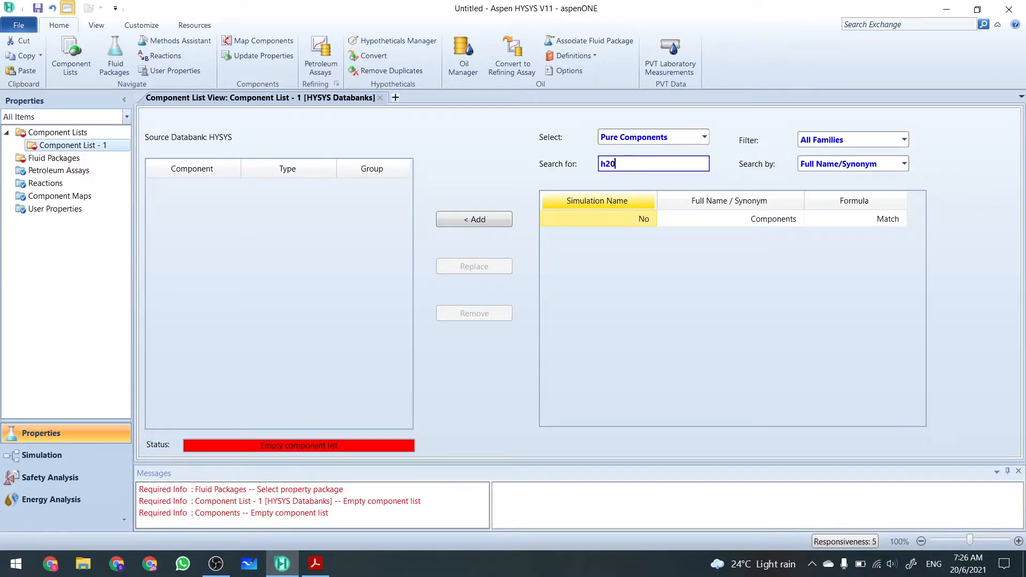
key(BackSpace)
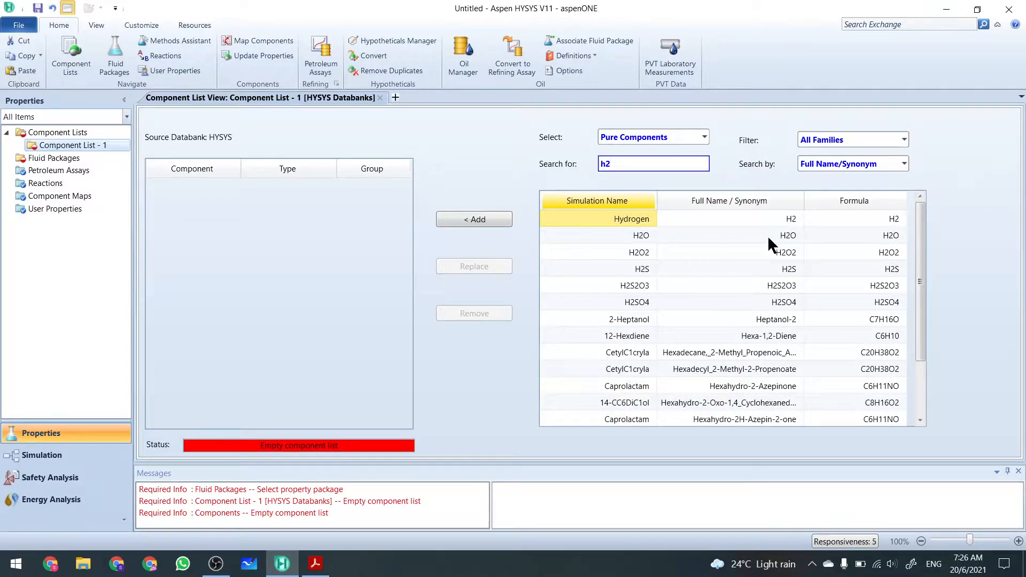
click(624, 233)
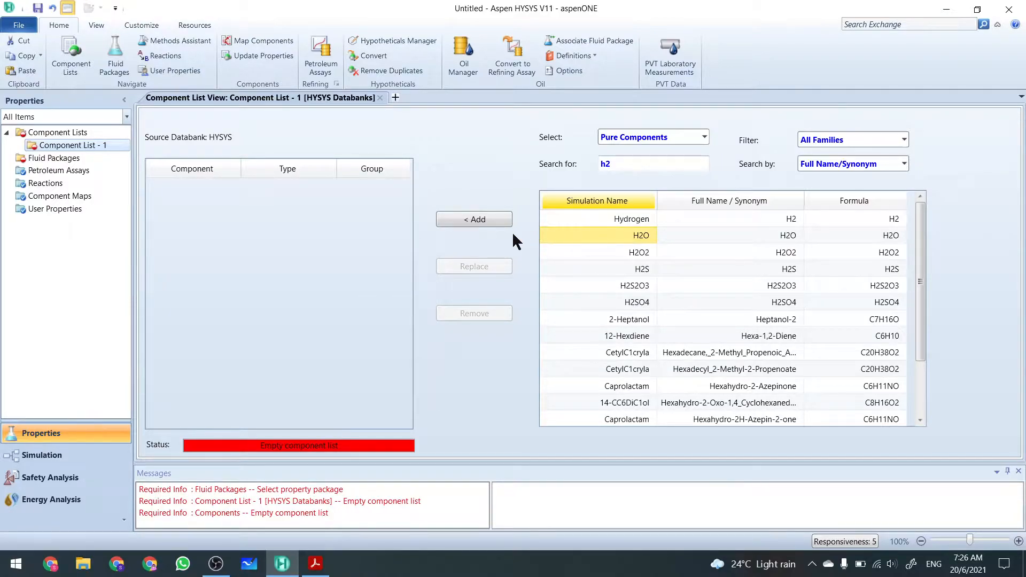
click(477, 224)
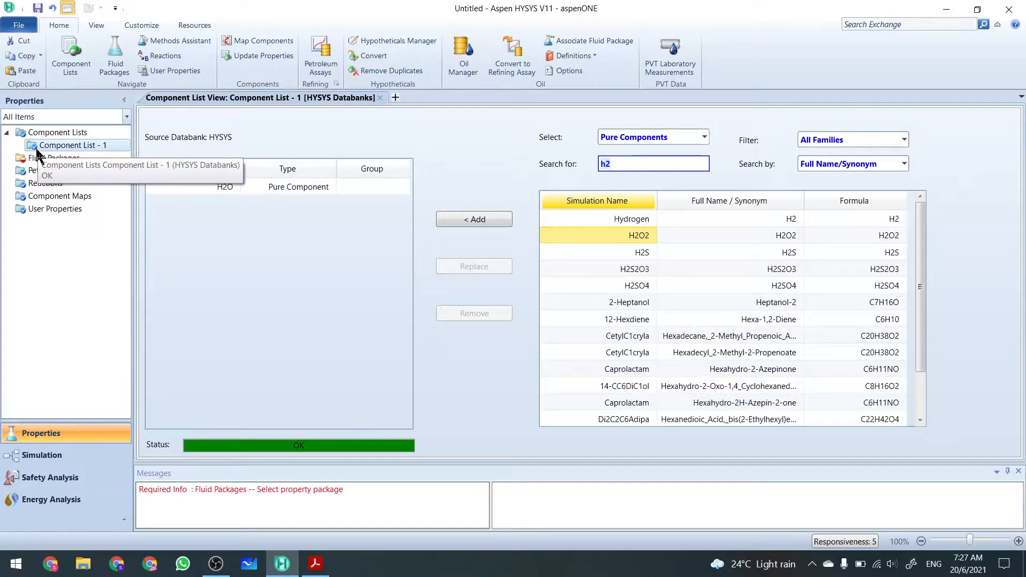
- Add a fluid package for Component List - 1 and choose Peng-Robinson as its property package
click(64, 160)
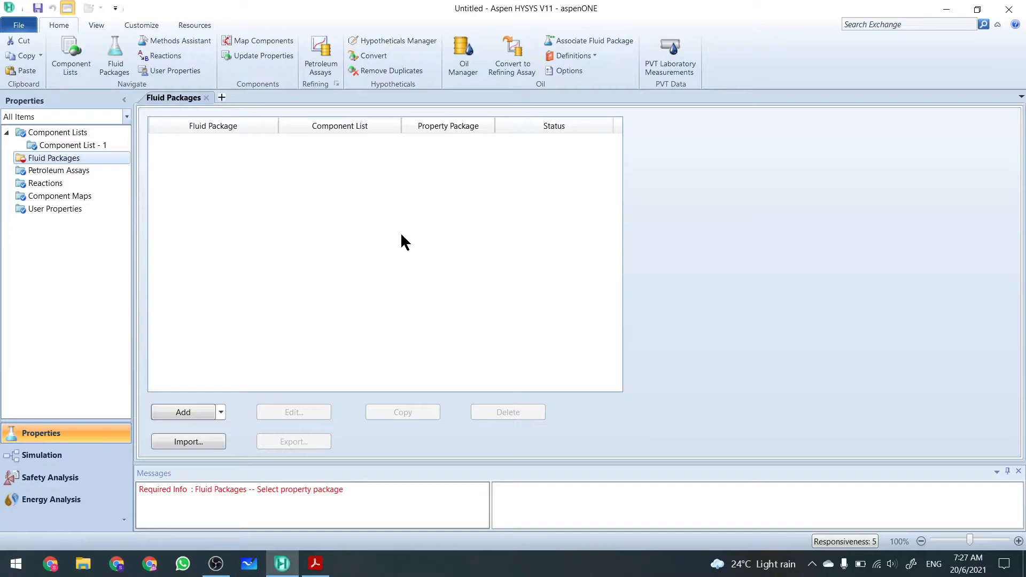
click(182, 414)
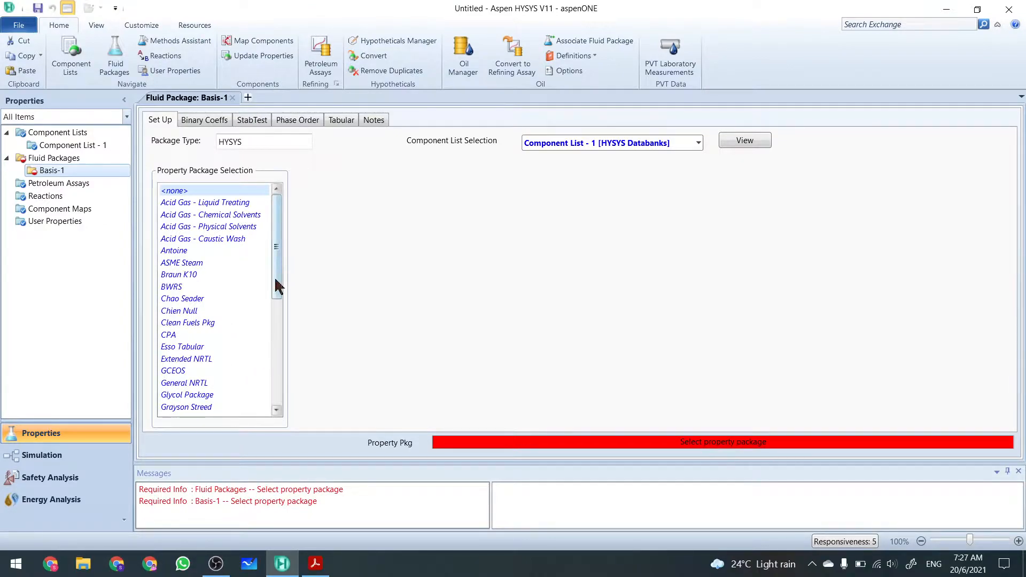
drag(277, 284, 289, 401)
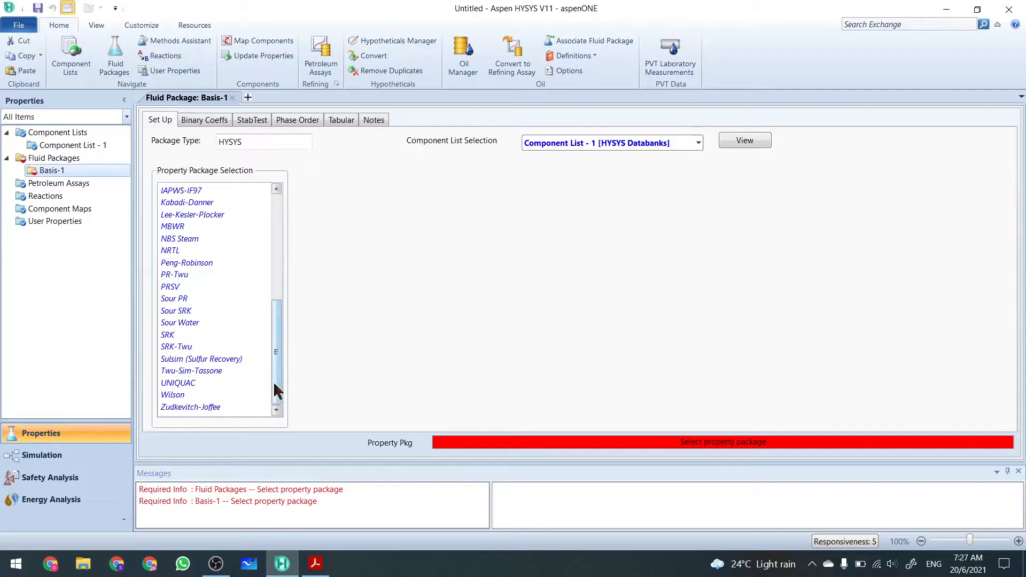
drag(276, 393, 275, 275)
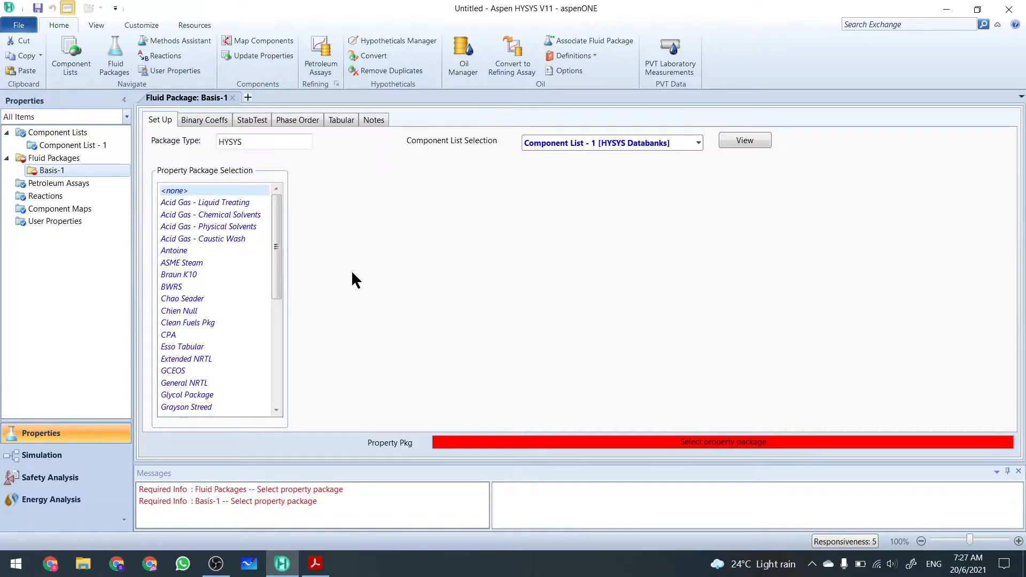
drag(276, 267, 275, 405)
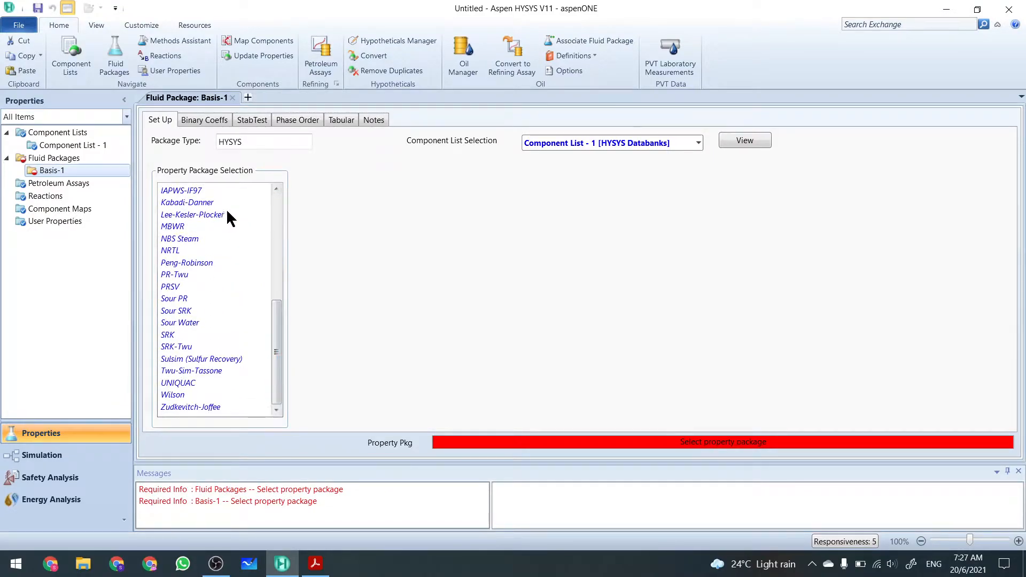
drag(278, 395, 252, 330)
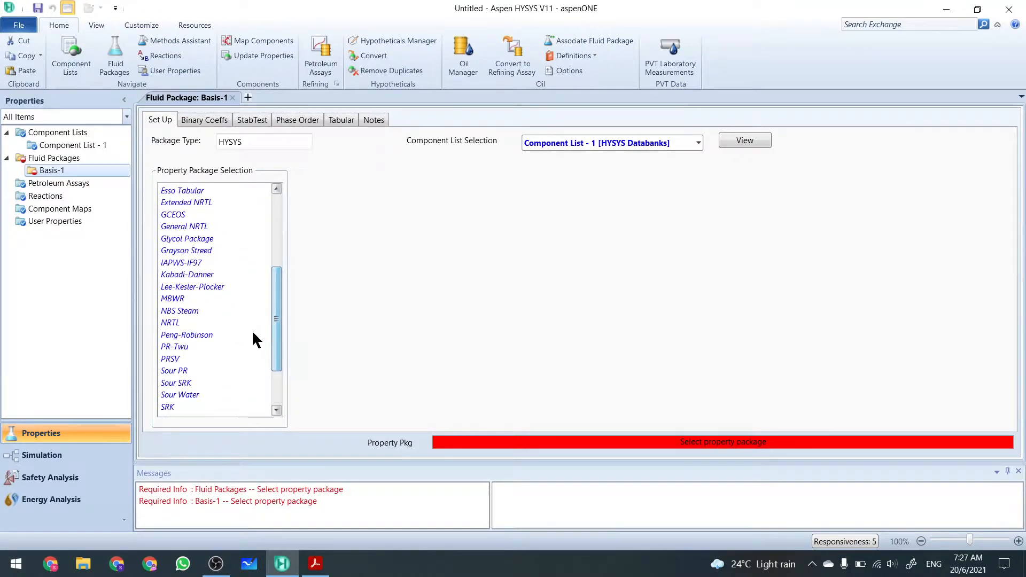
click(208, 335)
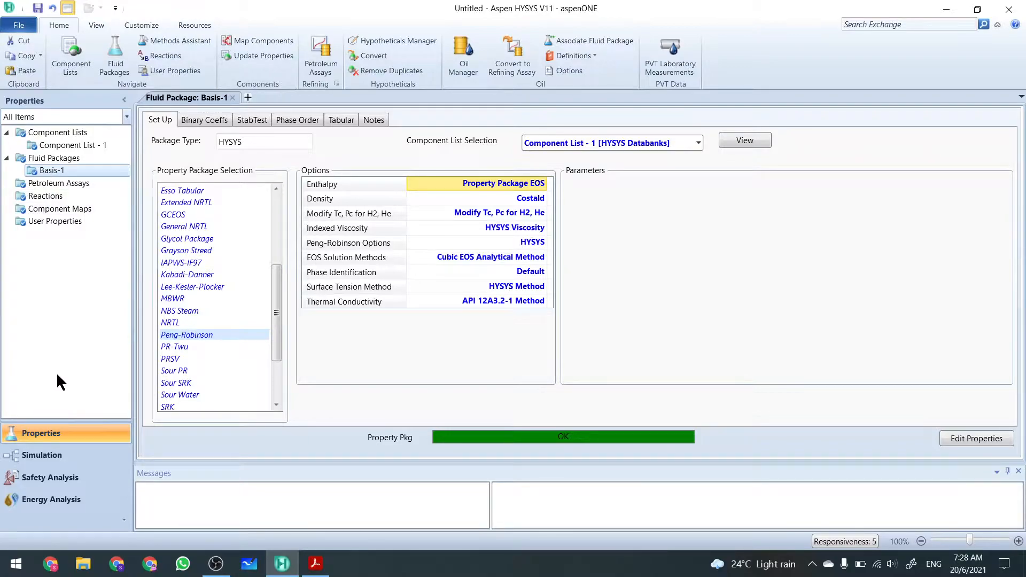
- Switch to the simulation environment and dock the Model Palette beside the main flowsheet
click(42, 460)
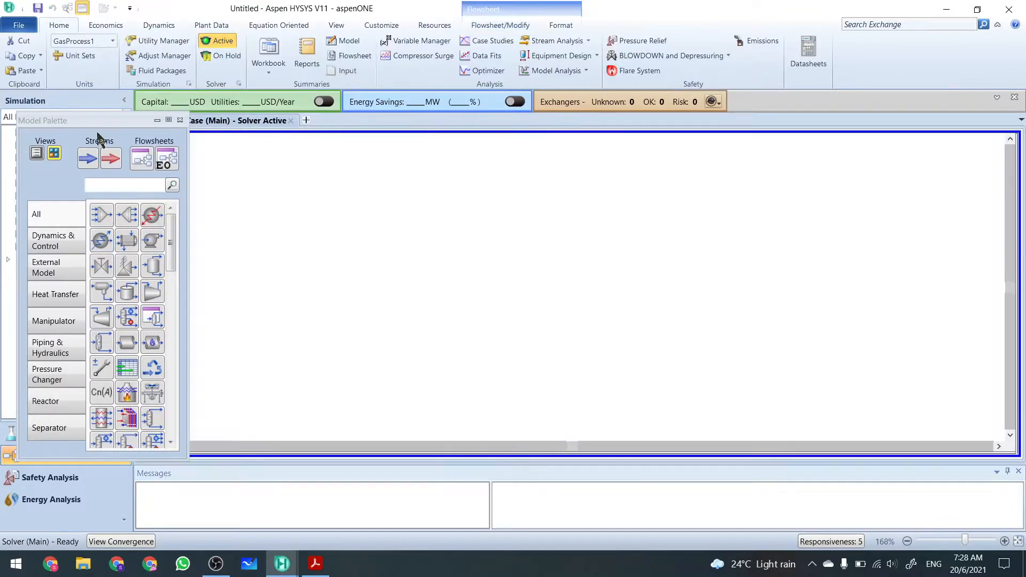
drag(91, 120, 221, 138)
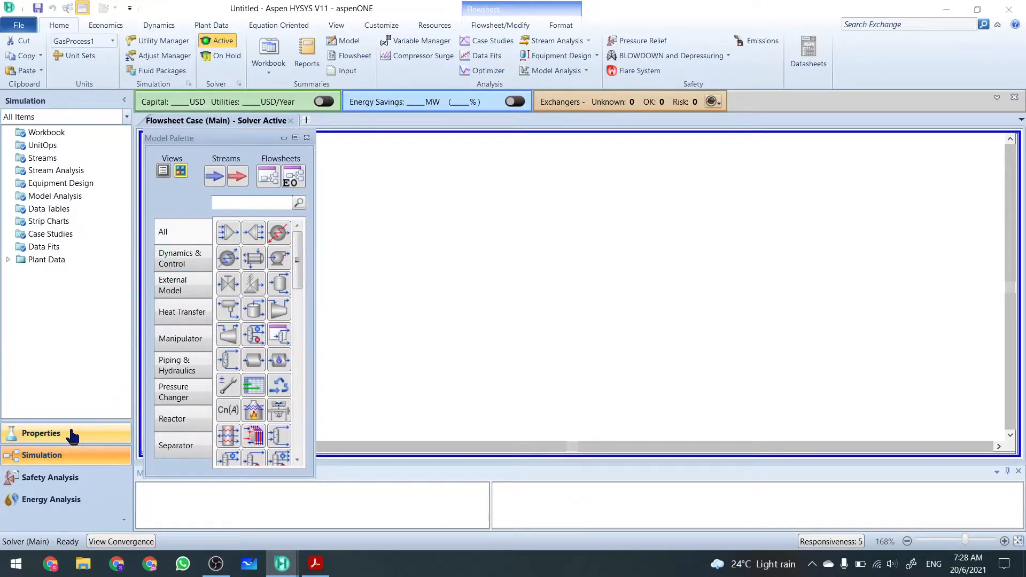
click(72, 436)
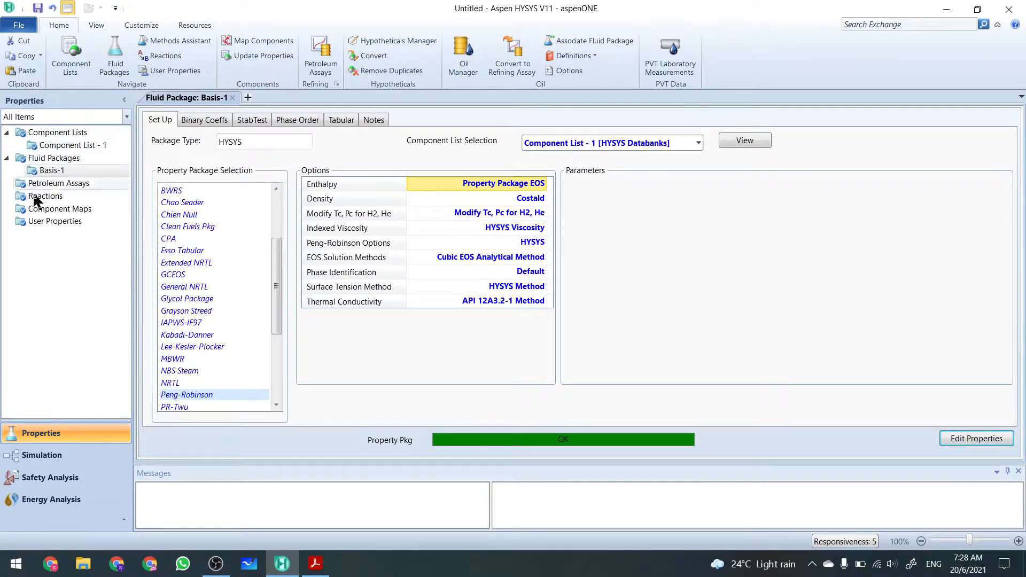
click(57, 458)
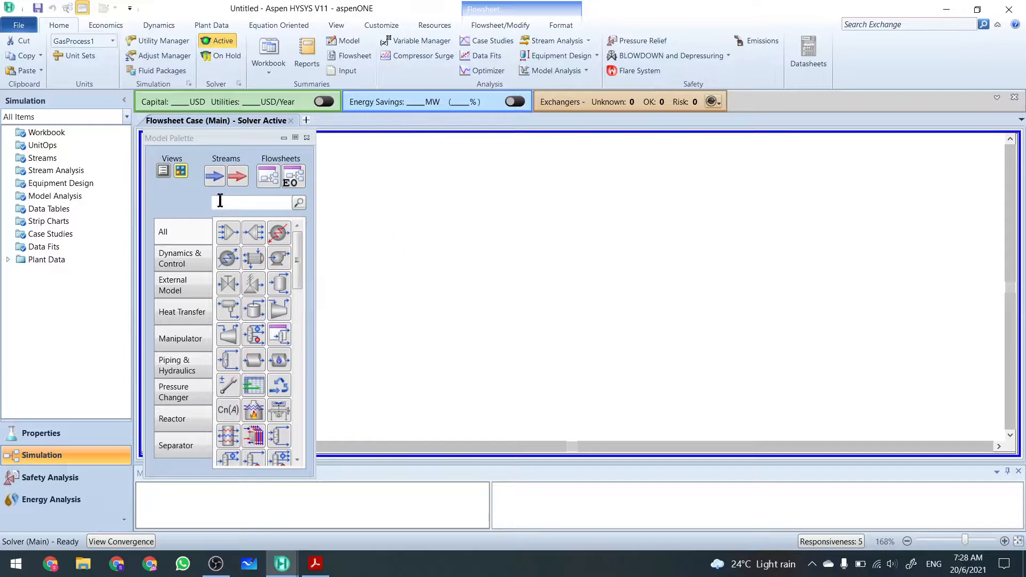
click(232, 135)
drag(233, 138, 157, 341)
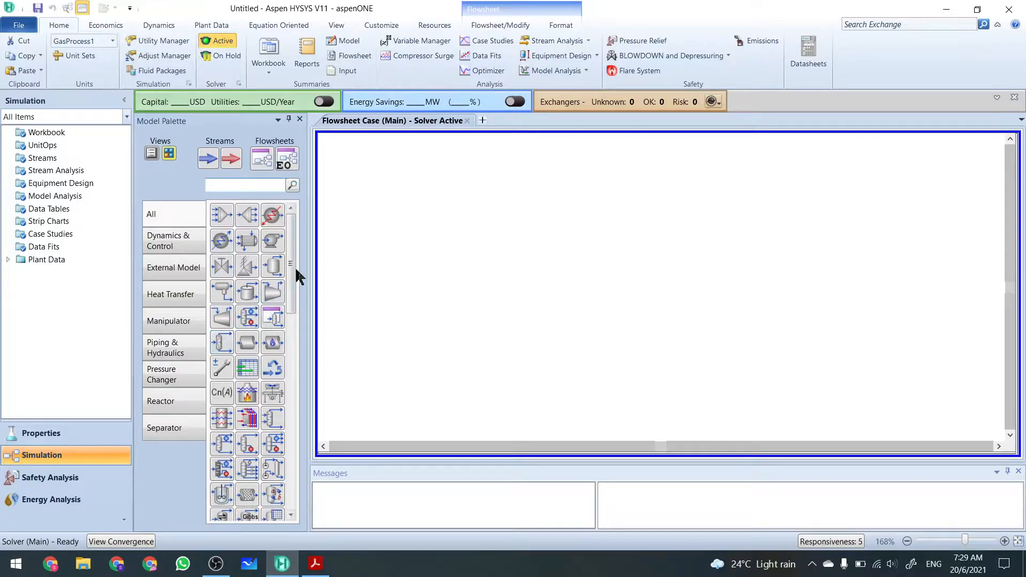
- Place a mixer near the middle of the empty main flowsheet
drag(293, 271, 318, 282)
click(222, 218)
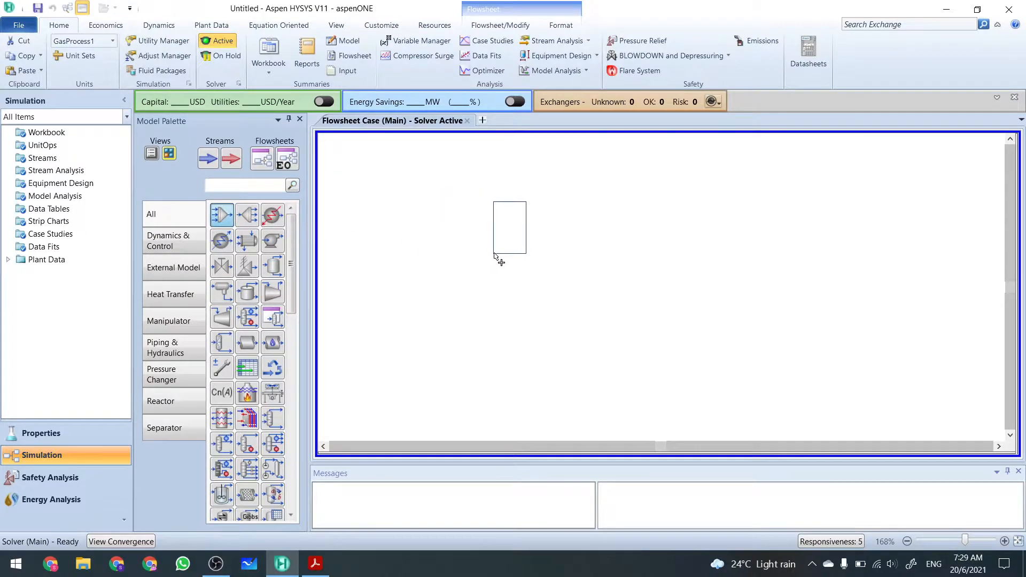
click(539, 281)
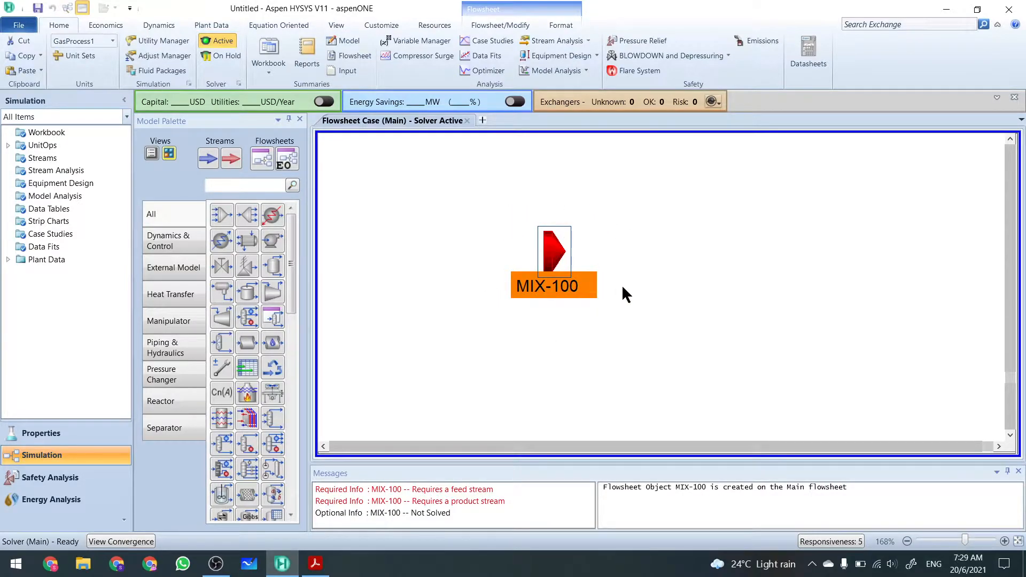
click(624, 287)
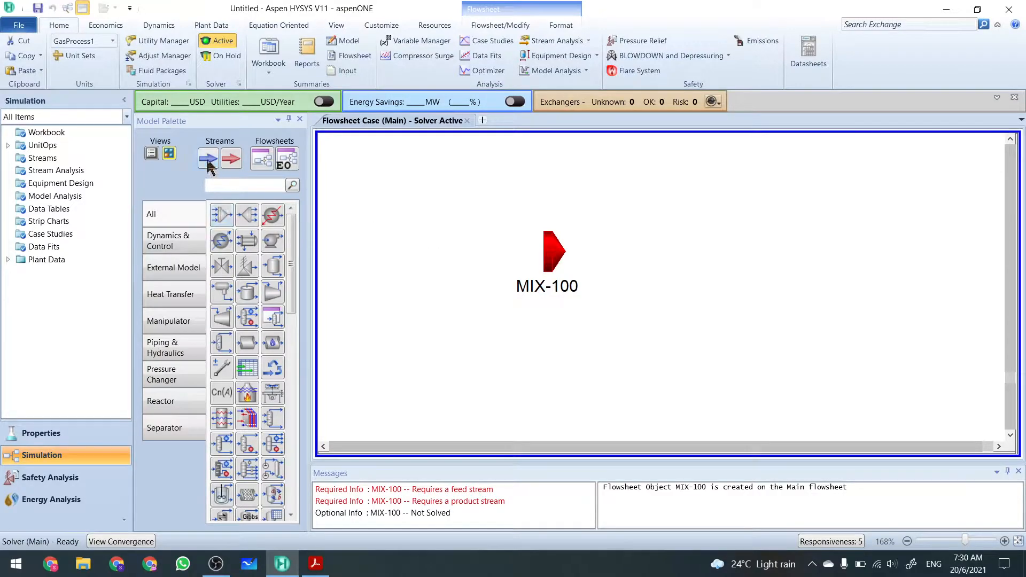
- Place two material streams on the mixer's inlet side and a third on its outlet side, leaving their properties empty
drag(319, 213, 467, 250)
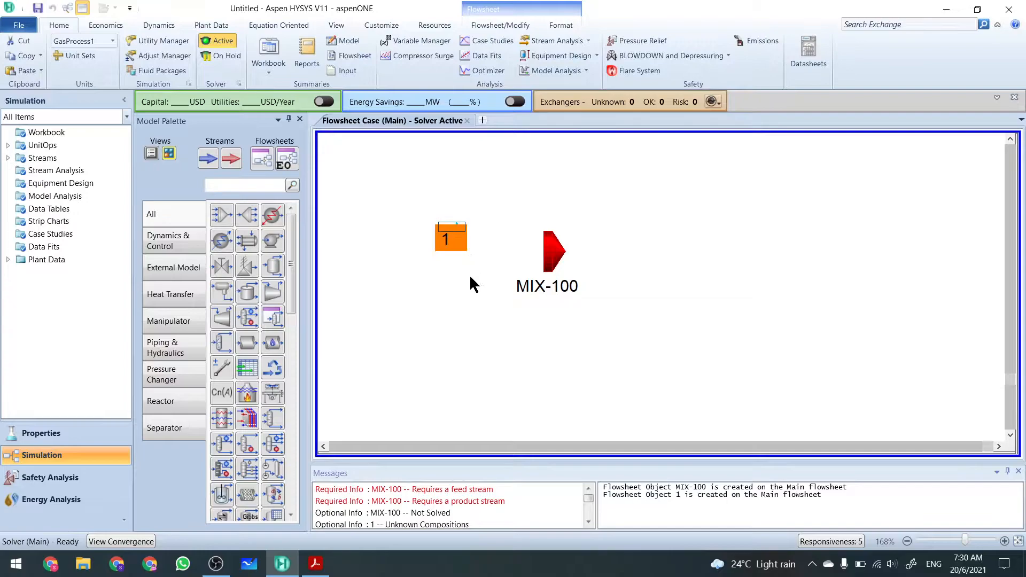
click(471, 277)
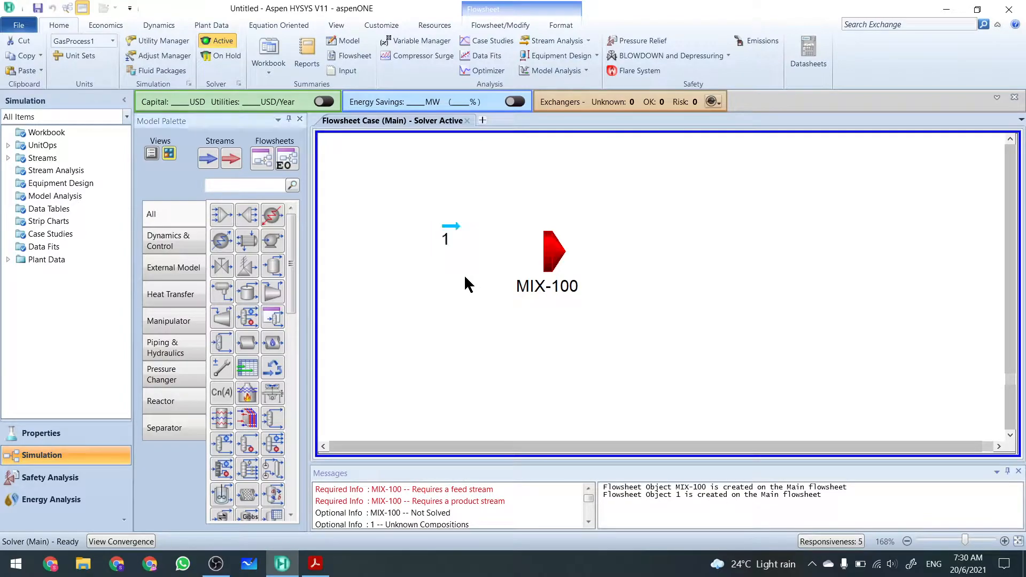
click(206, 165)
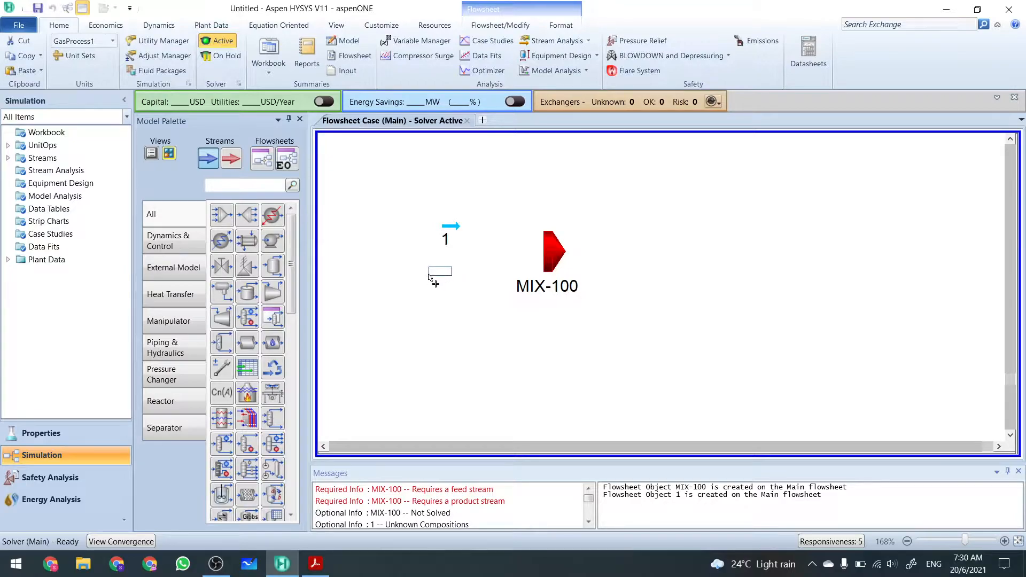
click(437, 279)
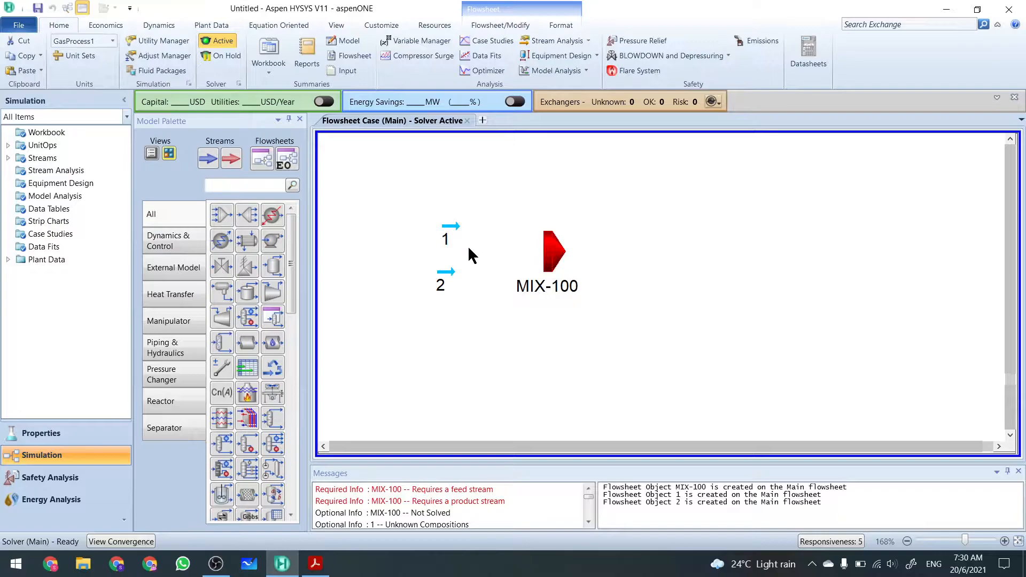
click(208, 161)
double_click(209, 160)
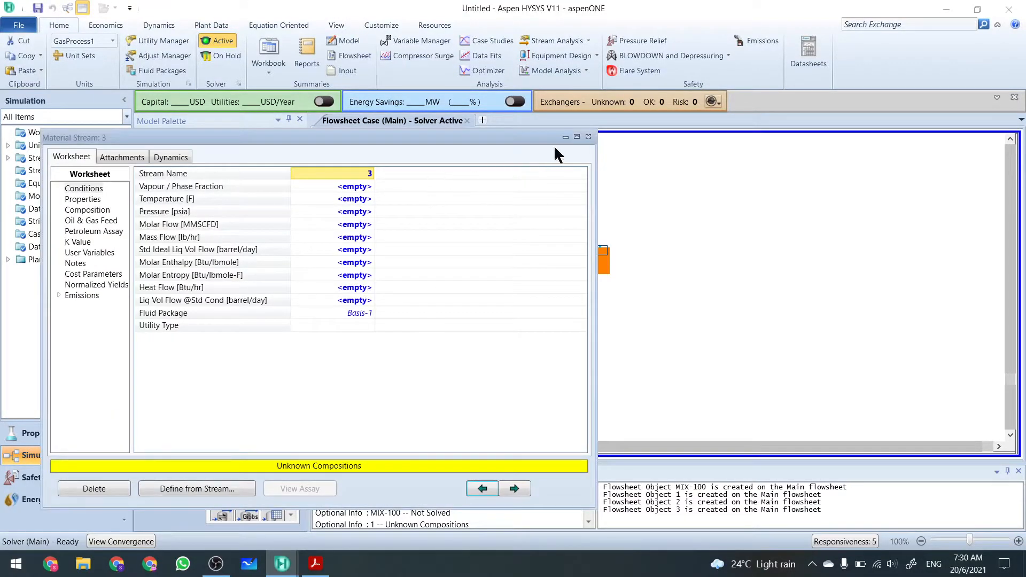
click(589, 137)
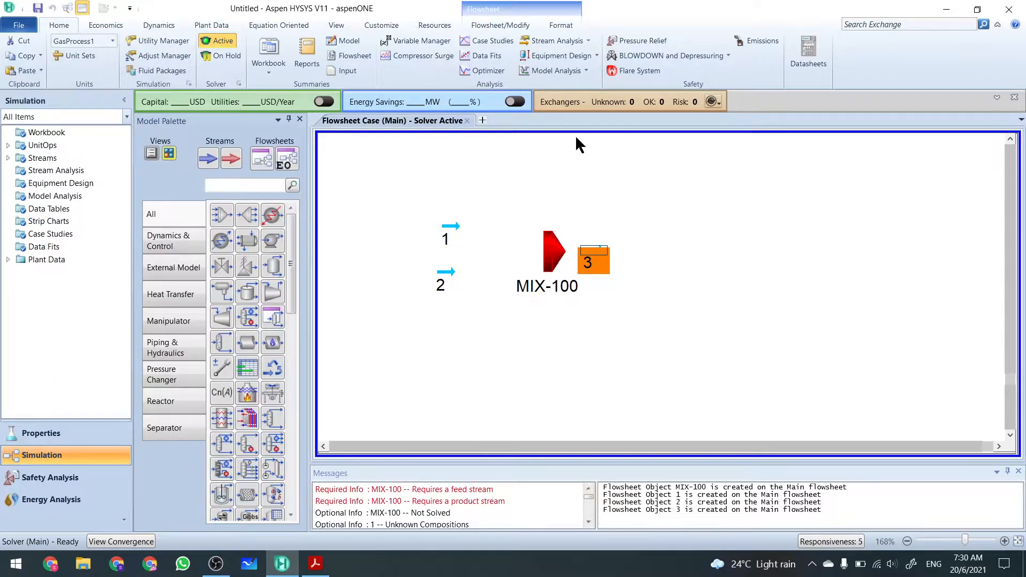
- Place two more material streams, one above stream 1 and one to the left of it
click(230, 158)
click(438, 186)
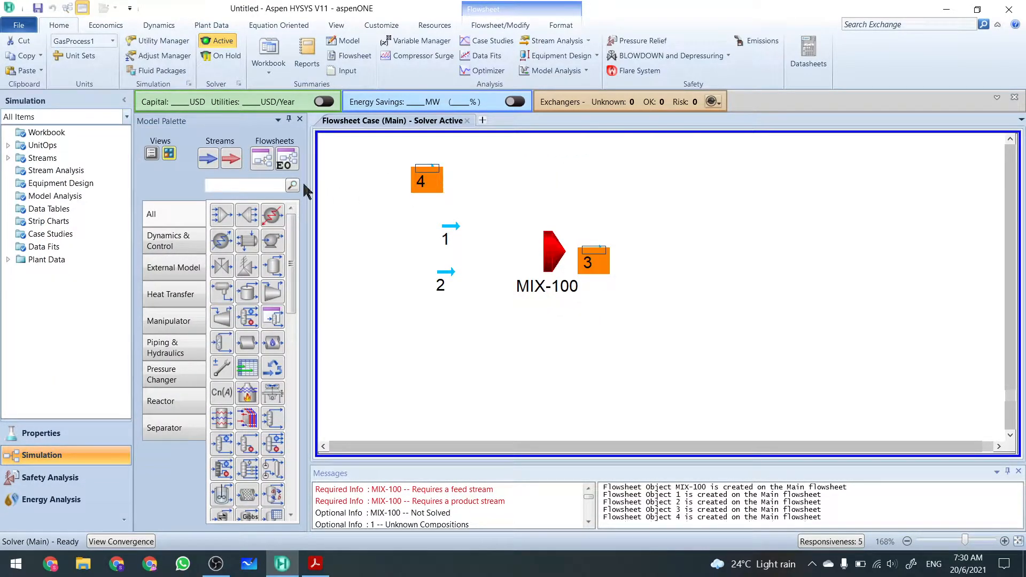
click(205, 160)
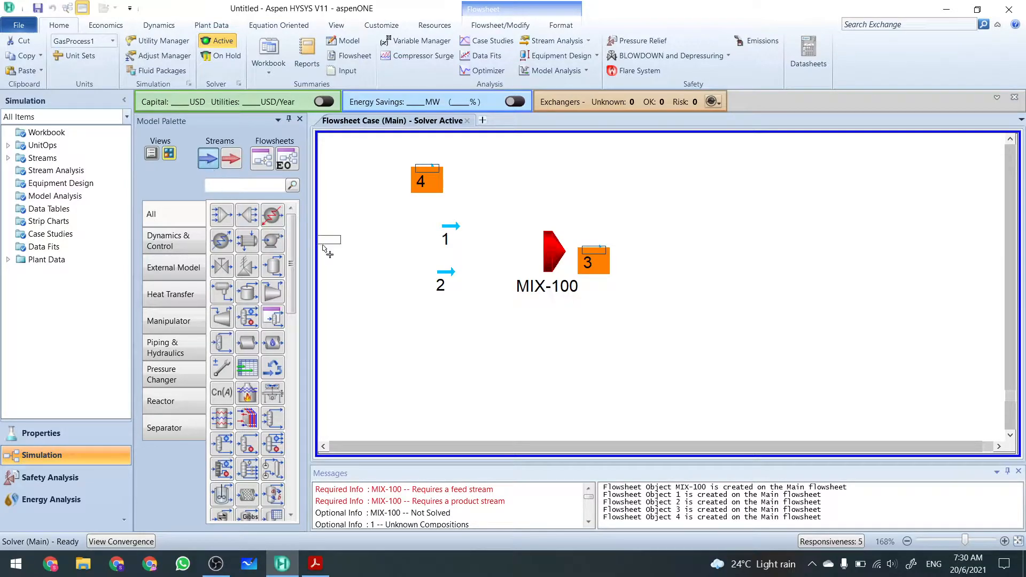
click(361, 246)
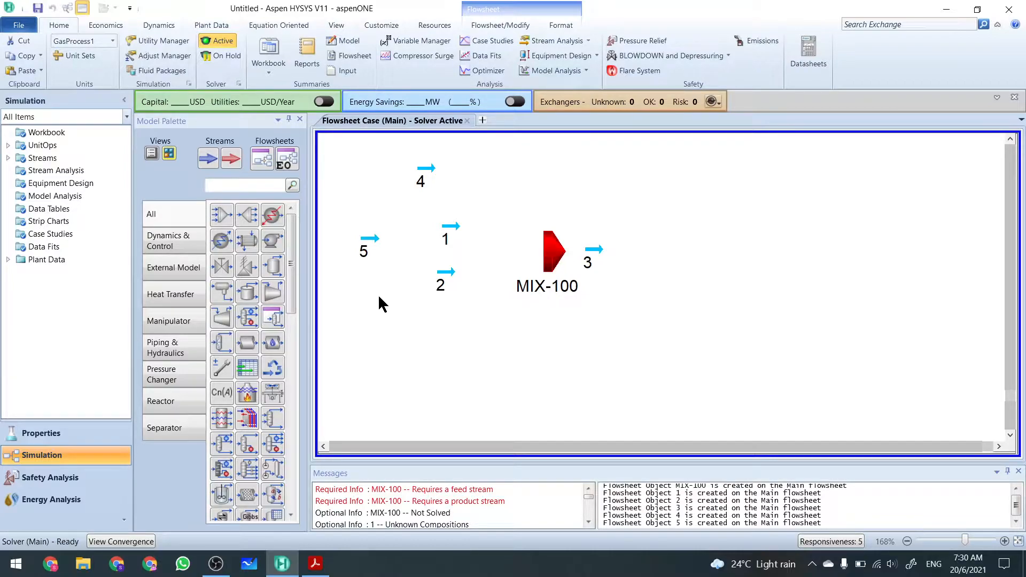
- Delete material streams 5, 4 and 3 from the main flowsheet, confirming each deletion
click(368, 247)
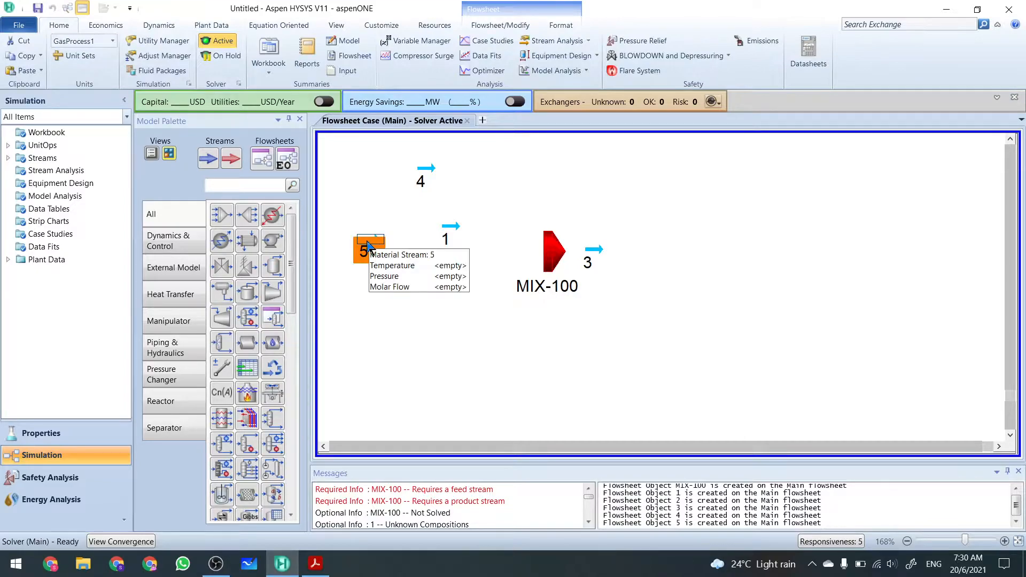
key(Delete)
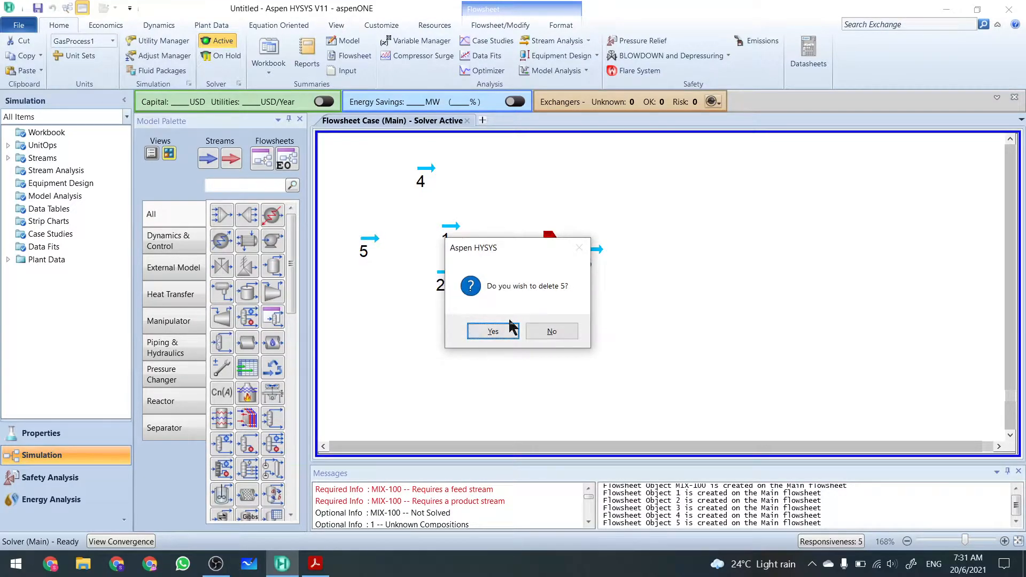
click(492, 332)
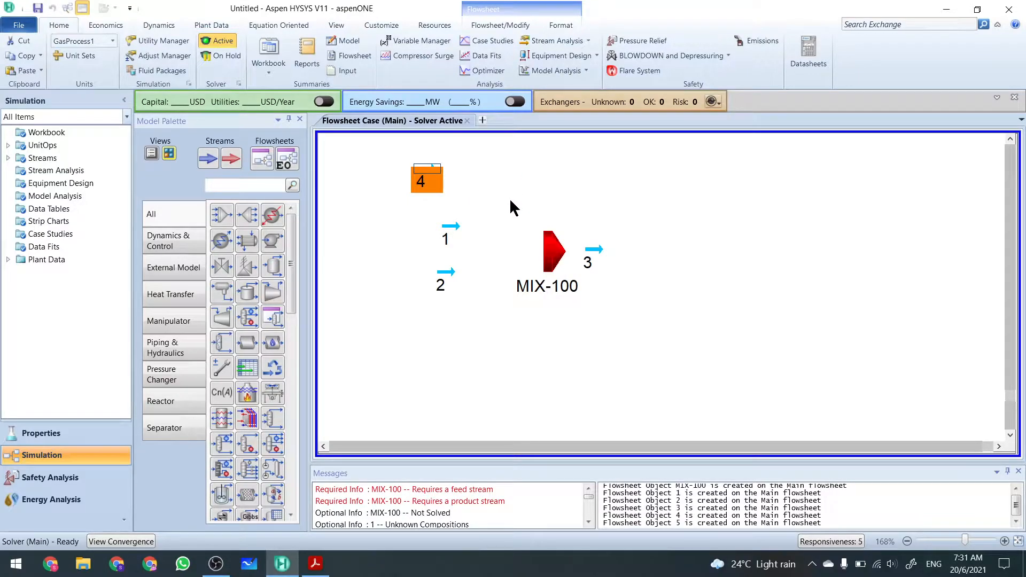
key(Delete)
click(492, 331)
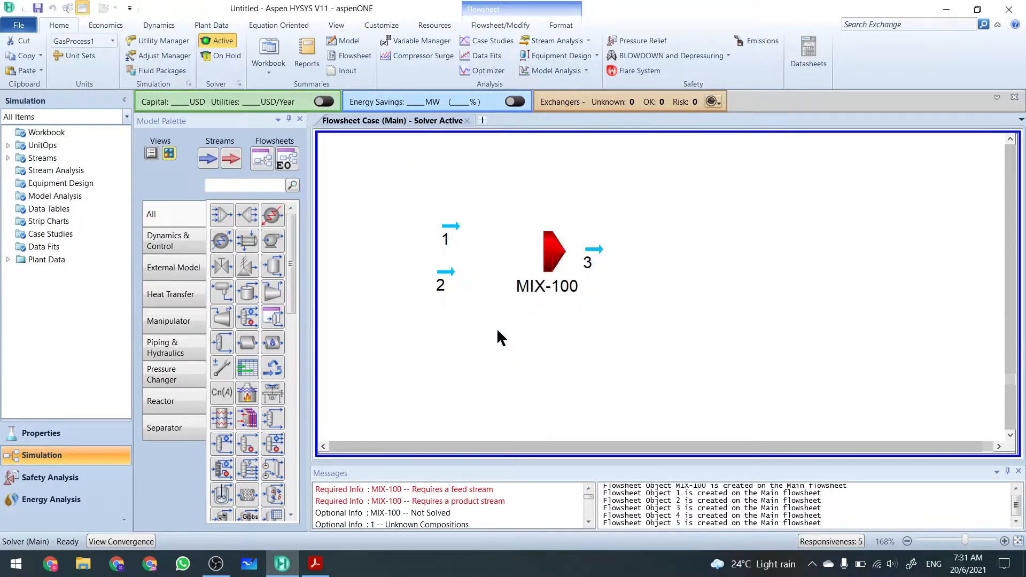
key(Delete)
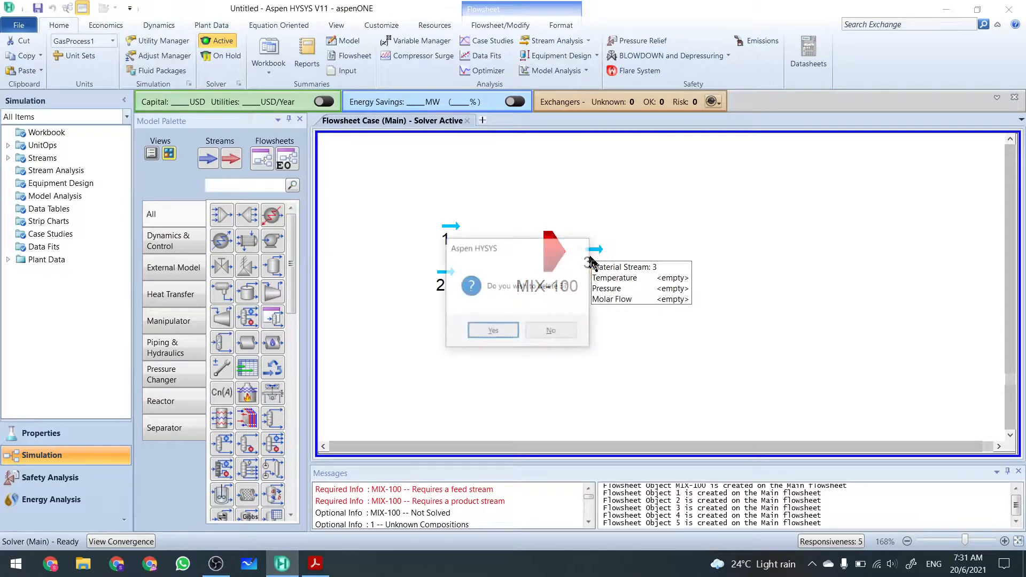
click(496, 331)
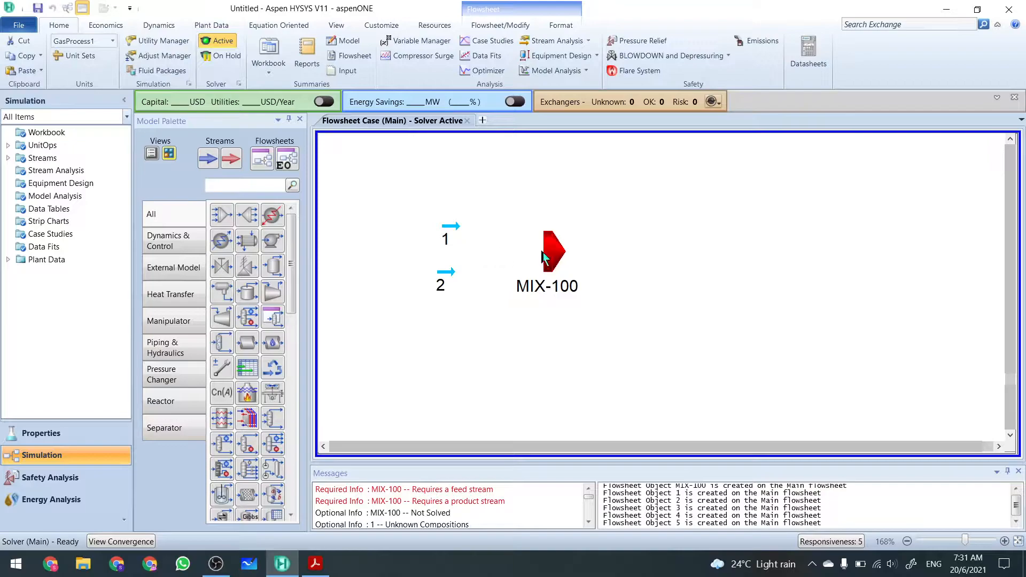
- Open the worksheet of material stream 1 and rename the stream Feed1
mouse_move(552, 256)
scroll(591, 310, down, 2)
scroll(592, 313, up, 2)
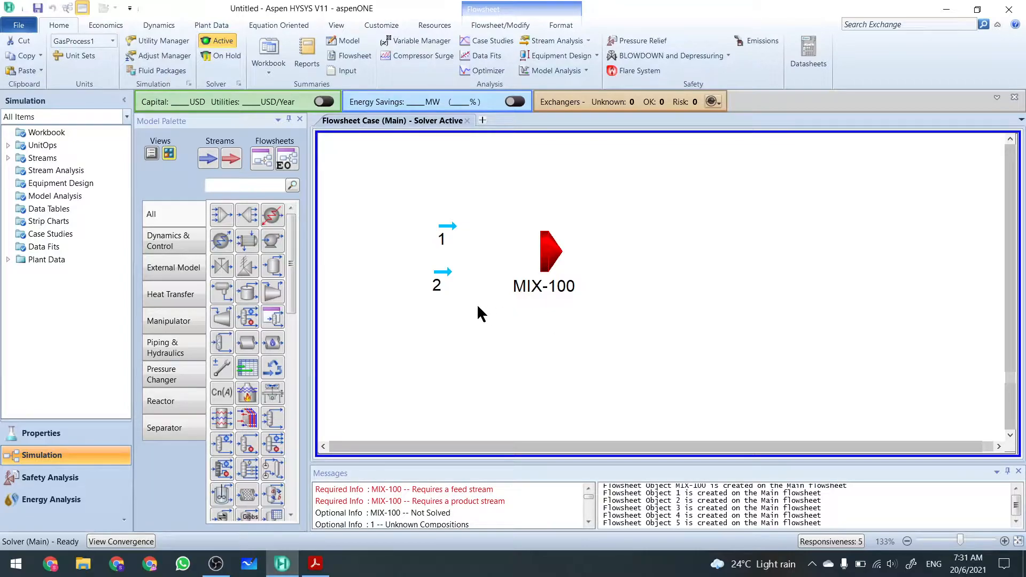
click(450, 230)
double_click(449, 230)
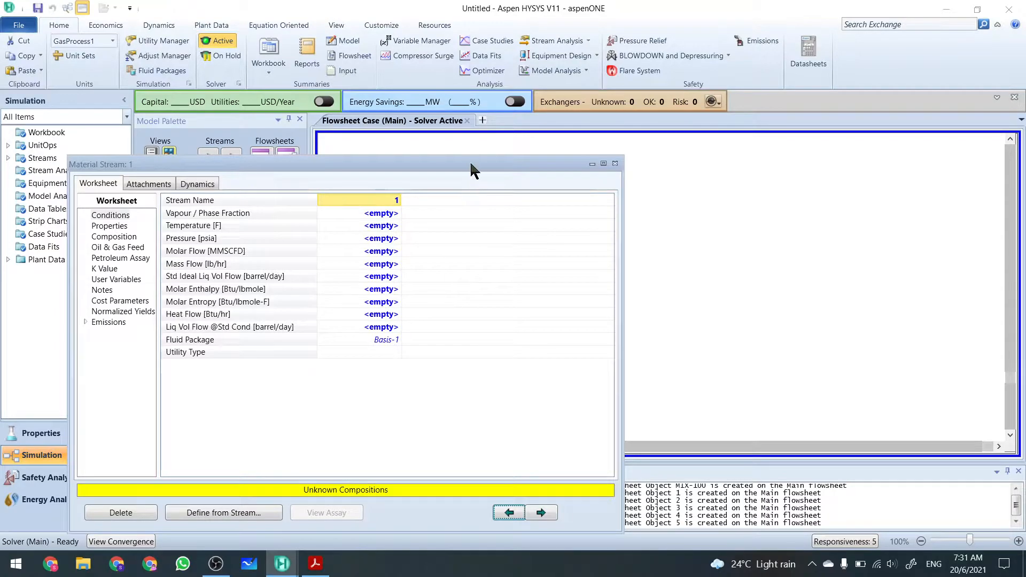
drag(470, 162, 456, 89)
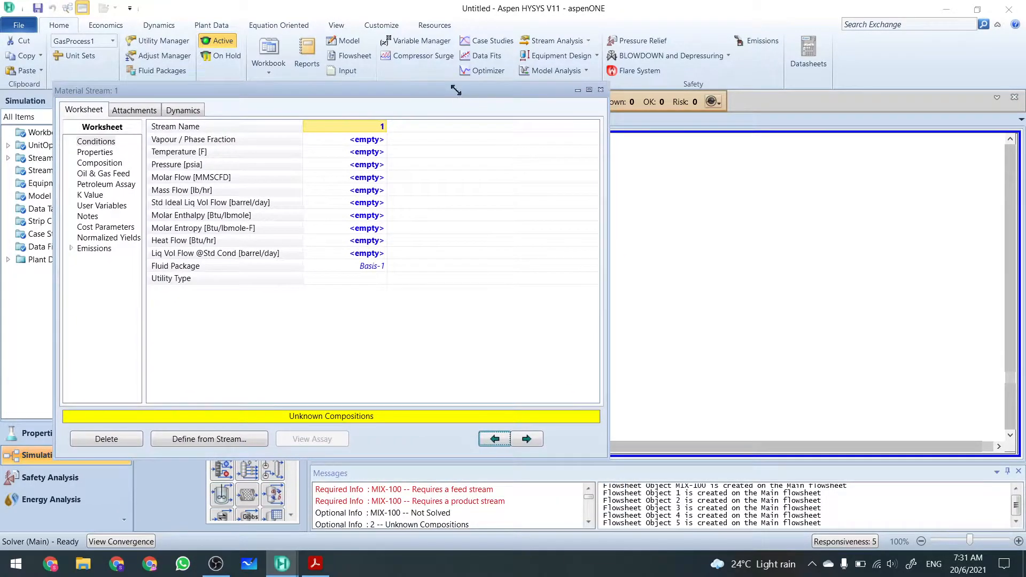
click(601, 90)
double_click(446, 230)
drag(468, 190, 457, 100)
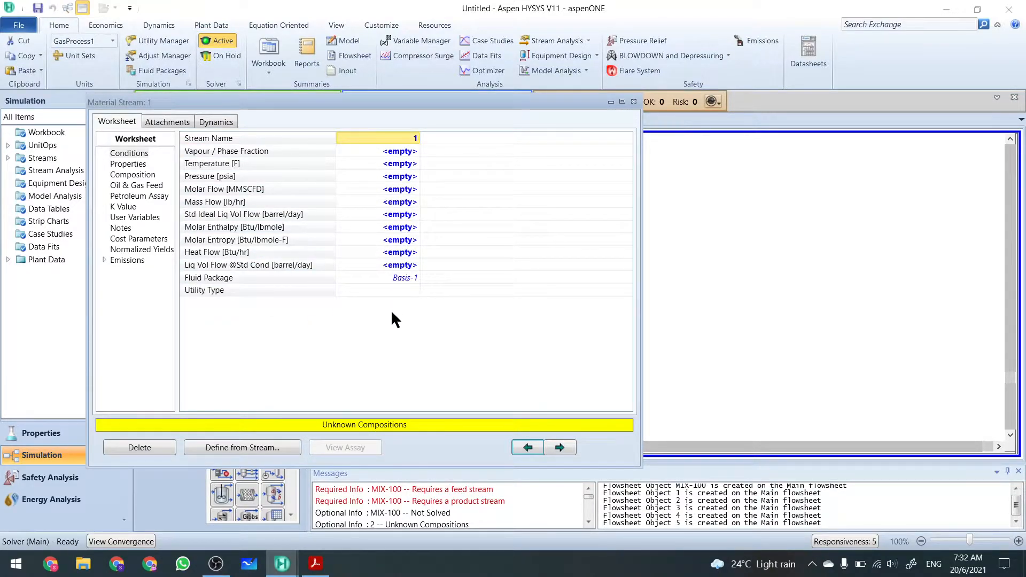
click(406, 139)
text(f)
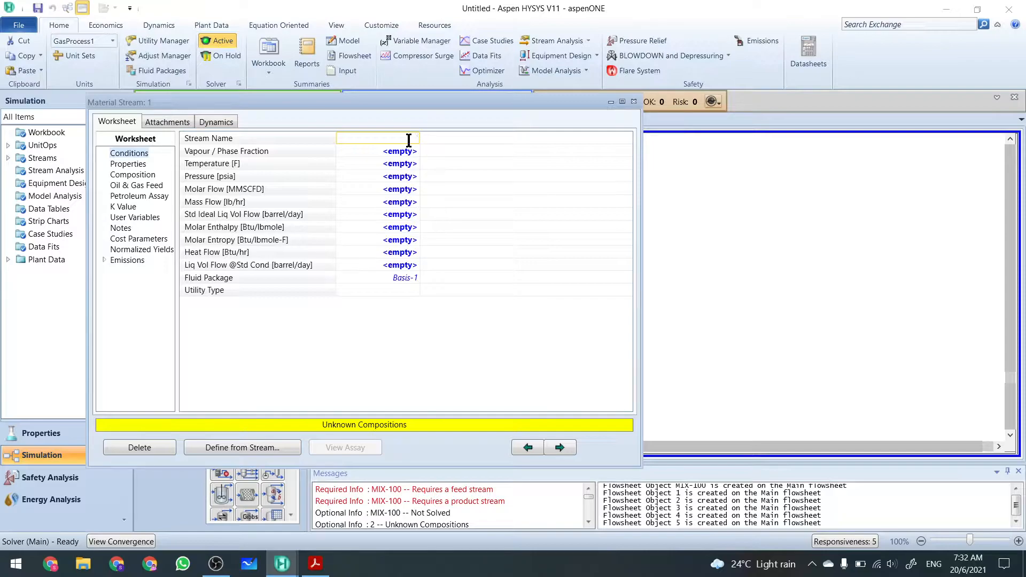
text(Feed1)
- Set Feed1's temperature to 60 °C in its worksheet conditions
click(411, 163)
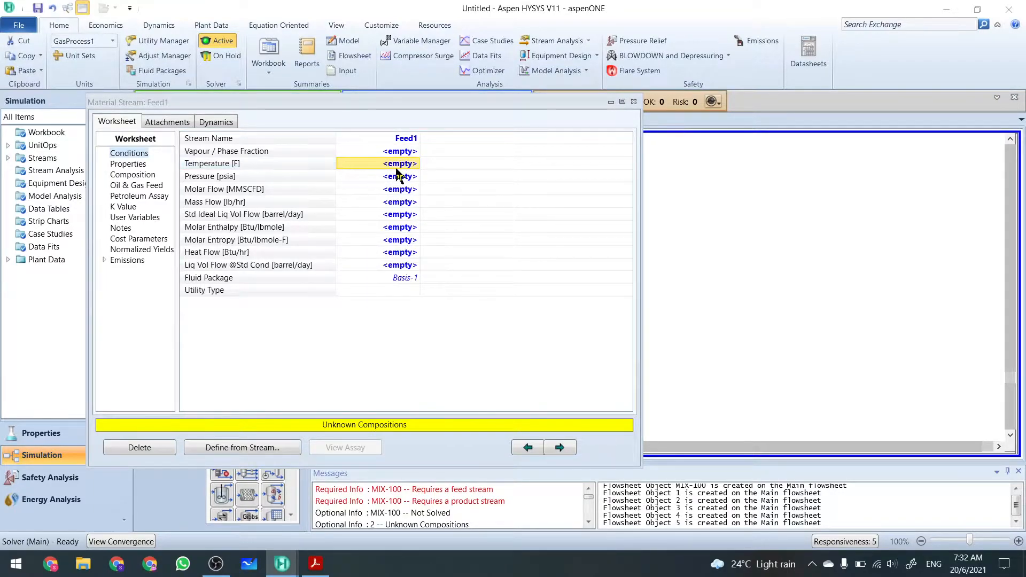
click(396, 169)
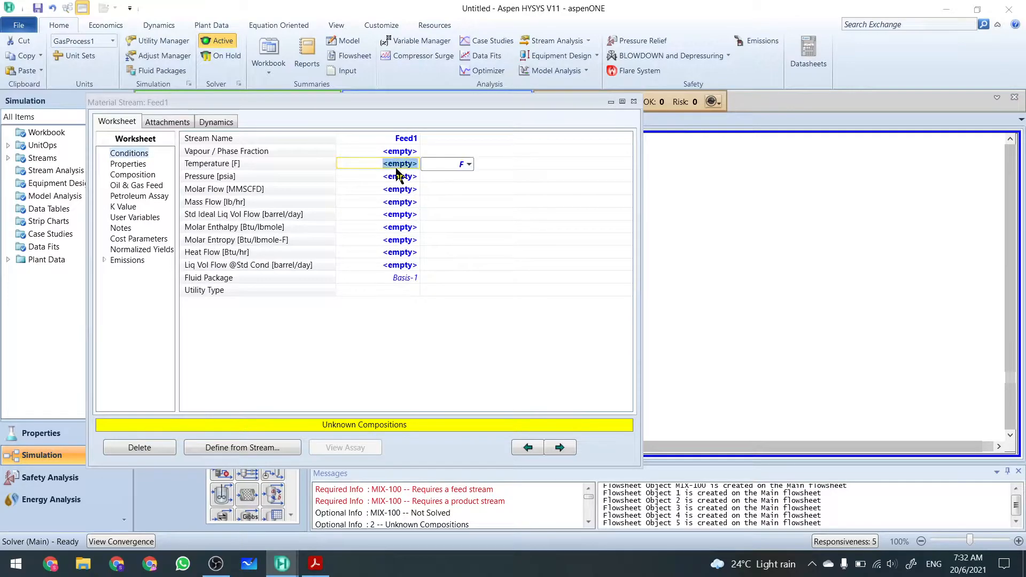
text(60)
click(392, 190)
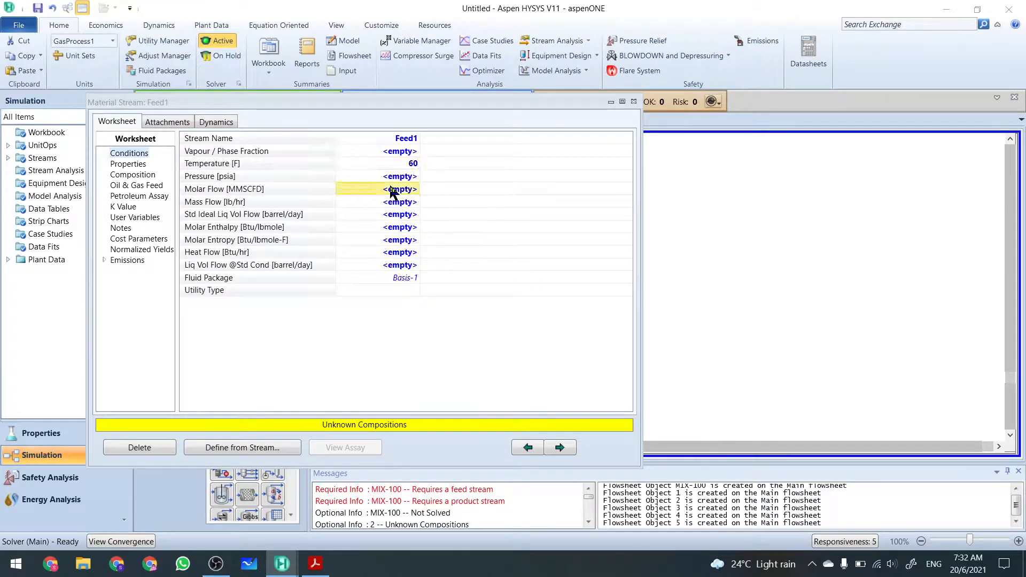
click(406, 166)
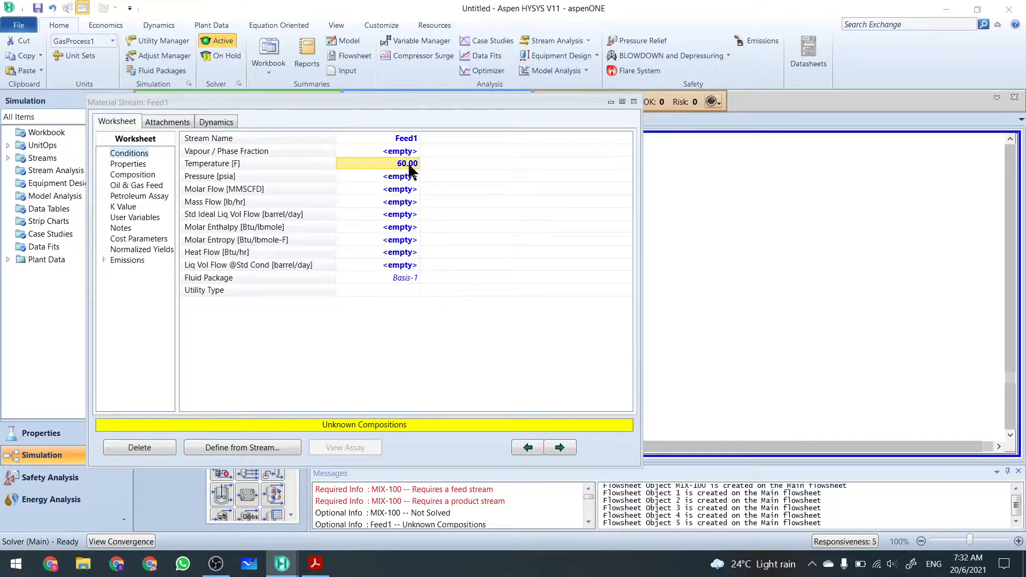
key(BackSpace)
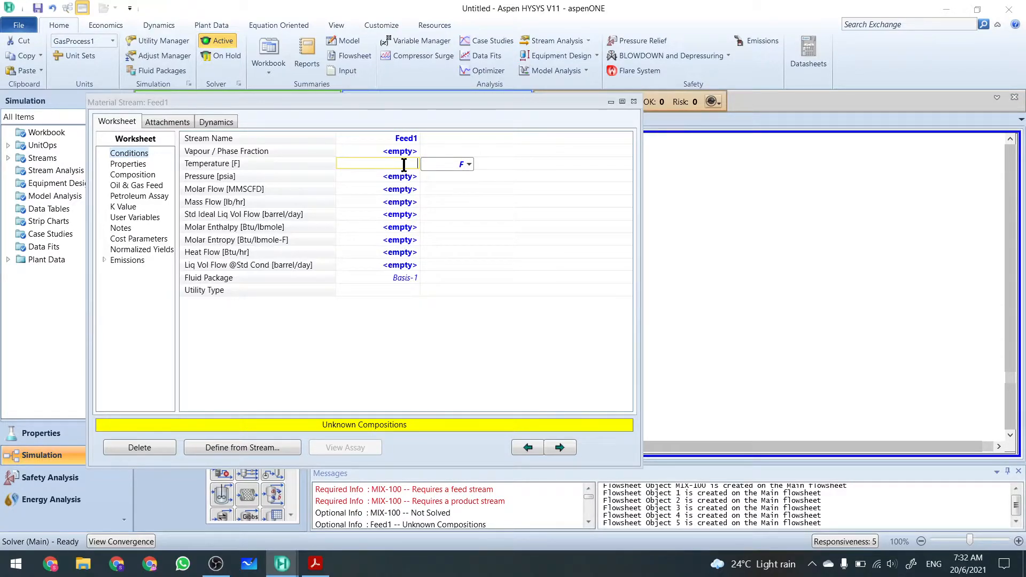
text(60)
click(468, 165)
click(469, 182)
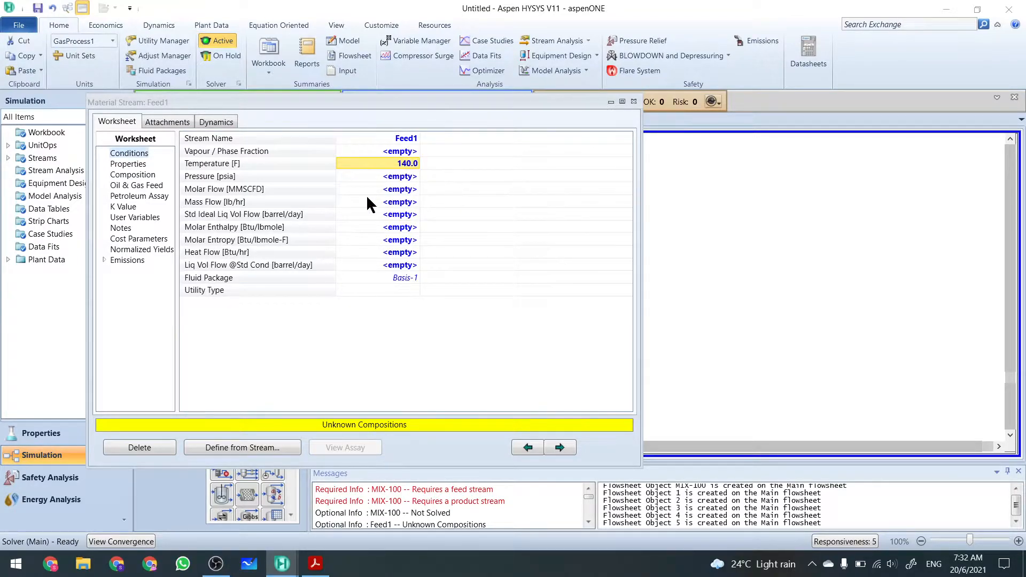
- Set Feed1's pressure to 1 atm in its worksheet conditions
click(400, 181)
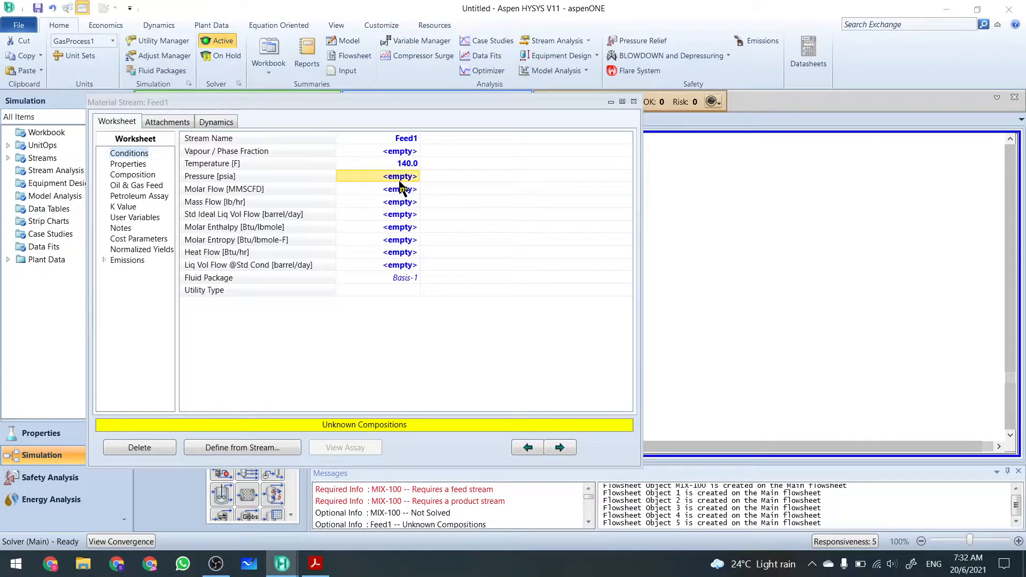
click(400, 181)
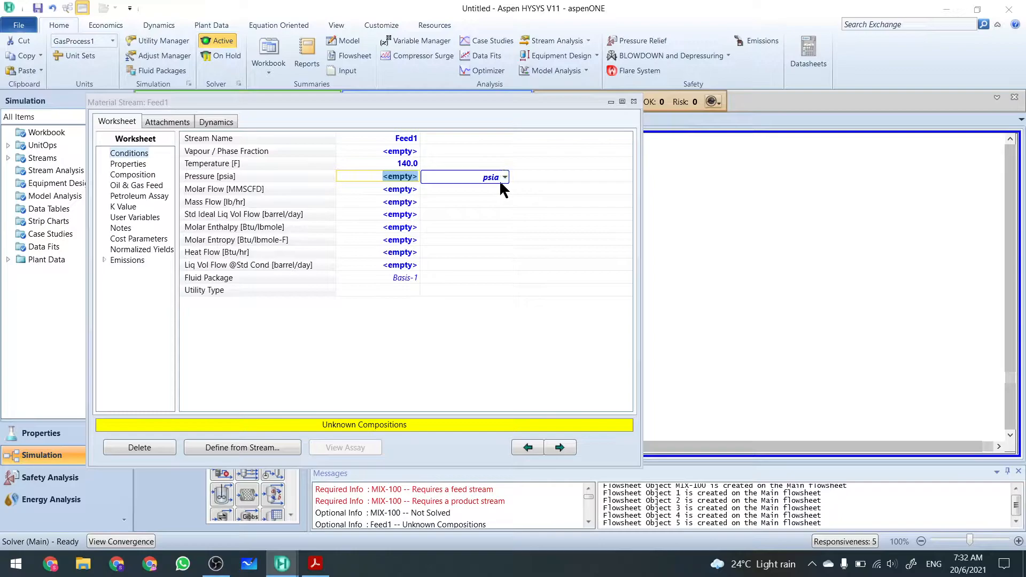
click(505, 177)
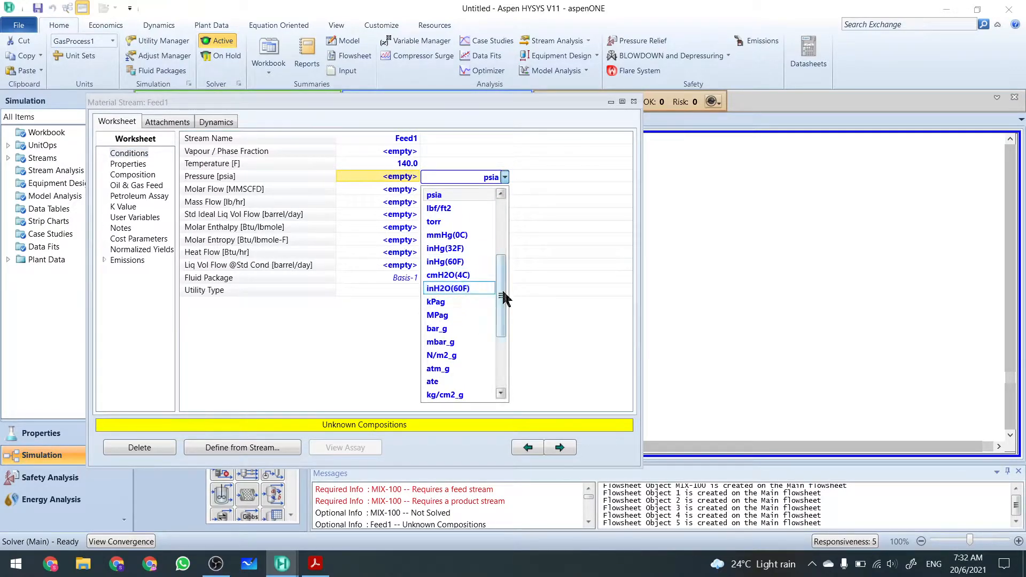
drag(503, 296, 503, 241)
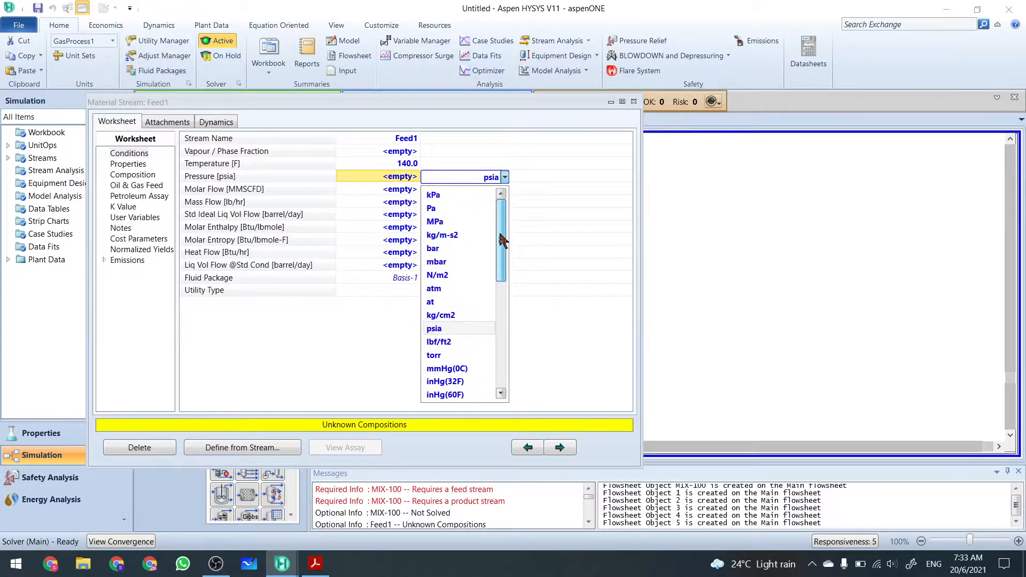
click(445, 292)
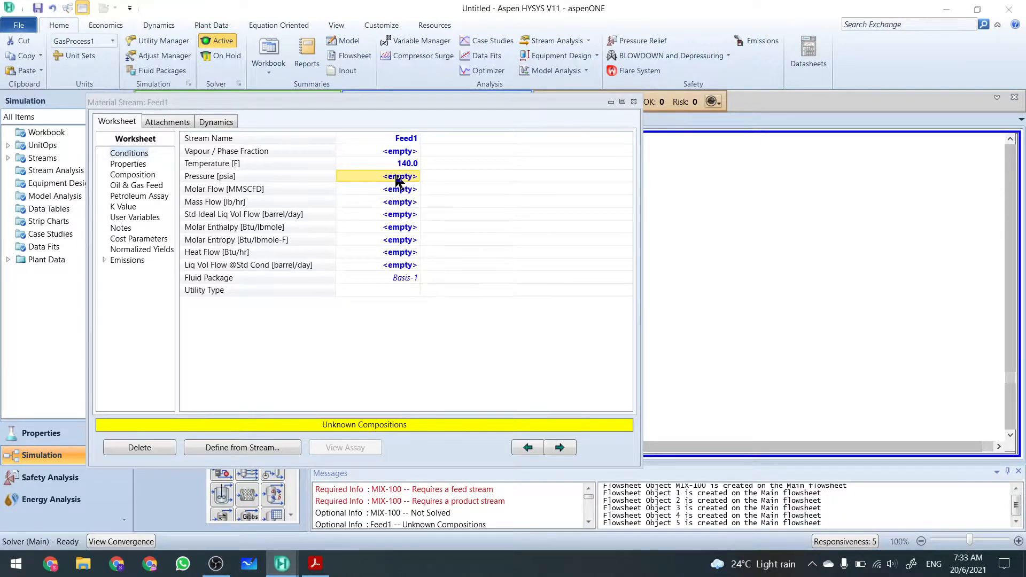
text(1)
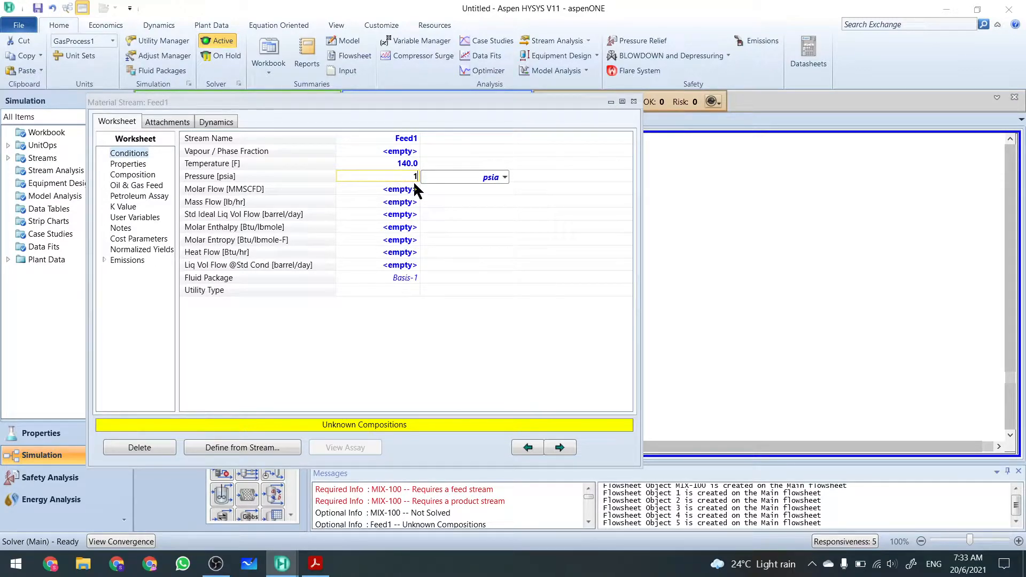
click(504, 178)
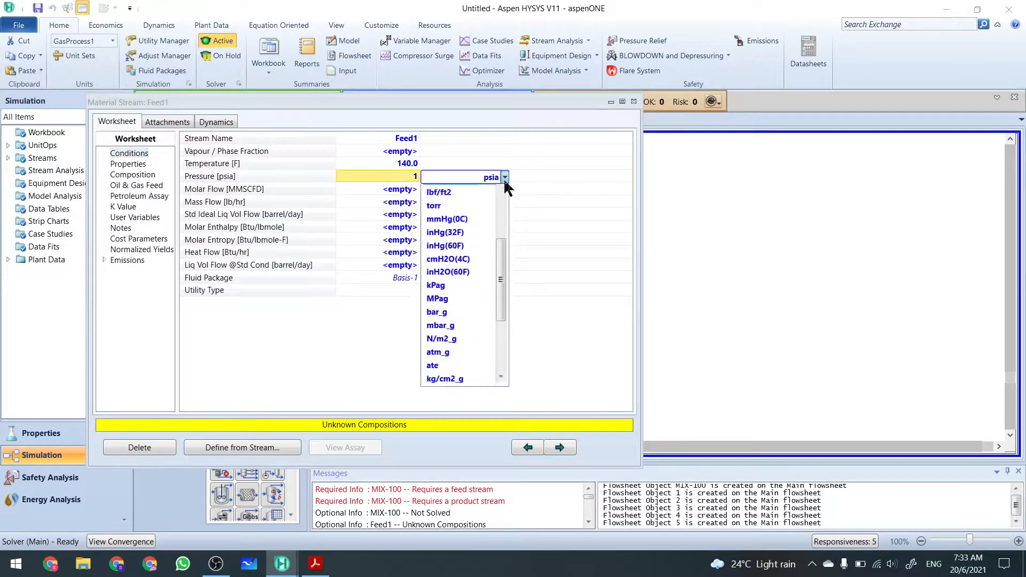
drag(502, 302, 502, 259)
click(438, 208)
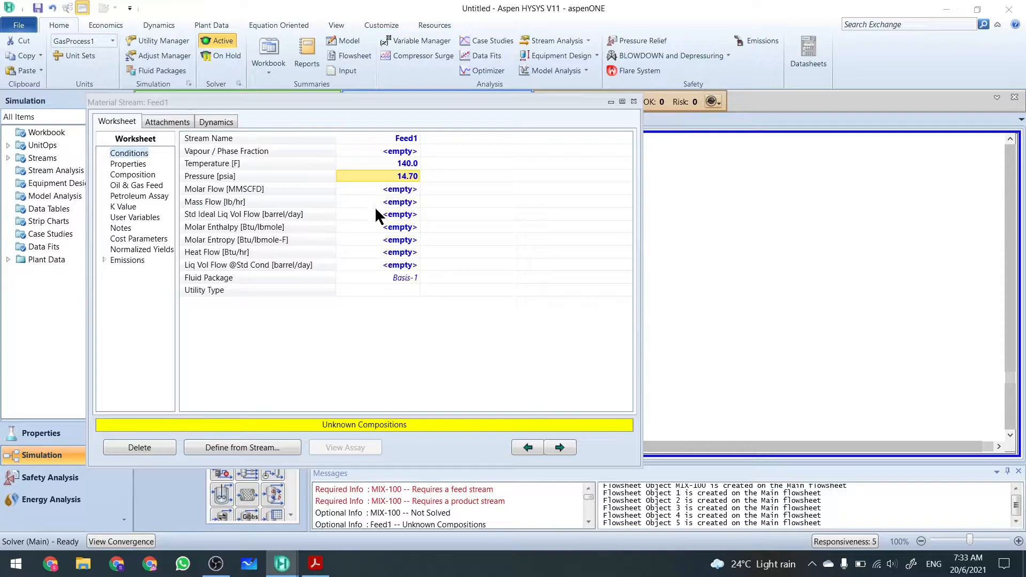
- Set Feed1's molar flow to 100 MMSCFD
click(379, 191)
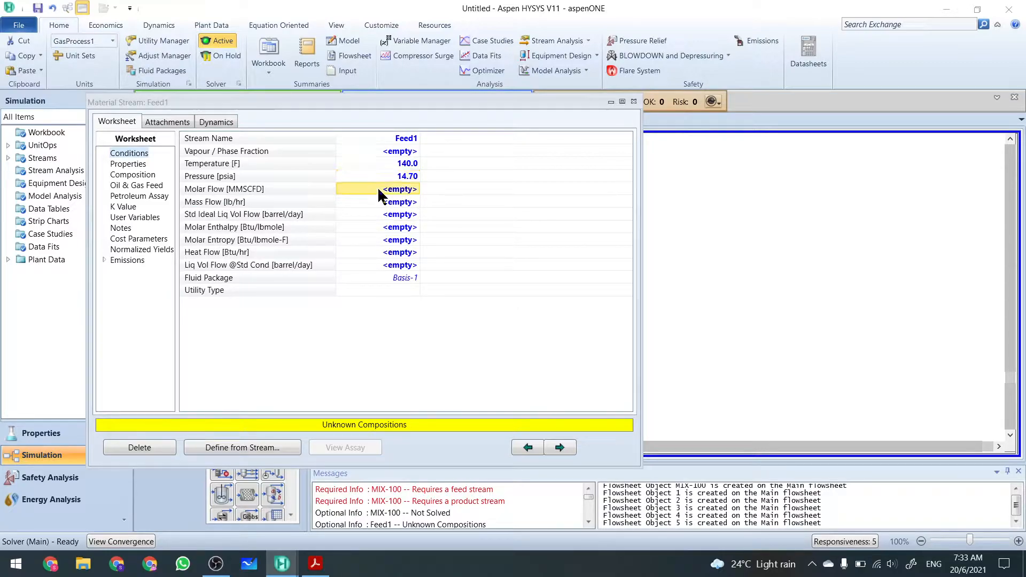
text(100)
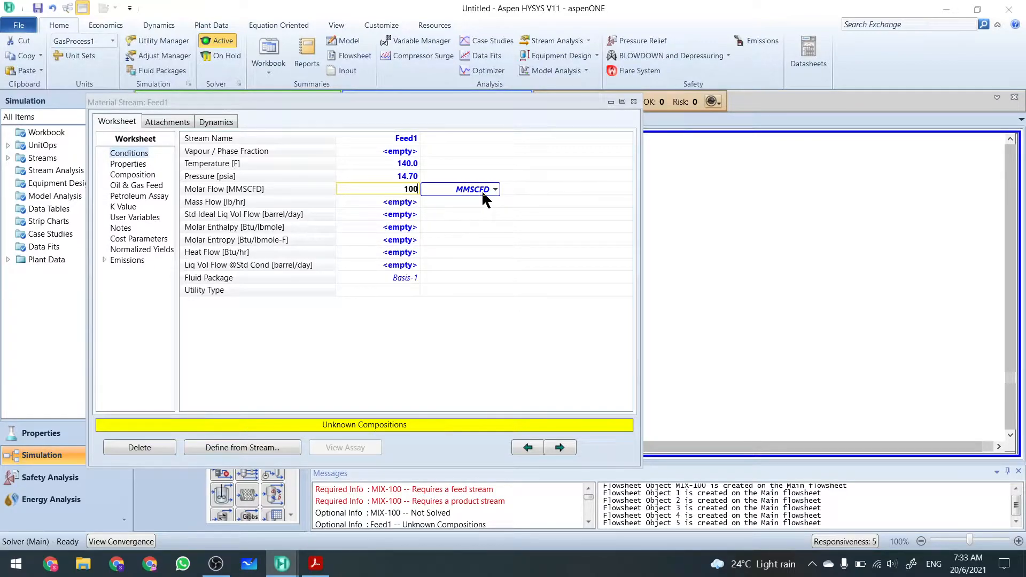
click(435, 338)
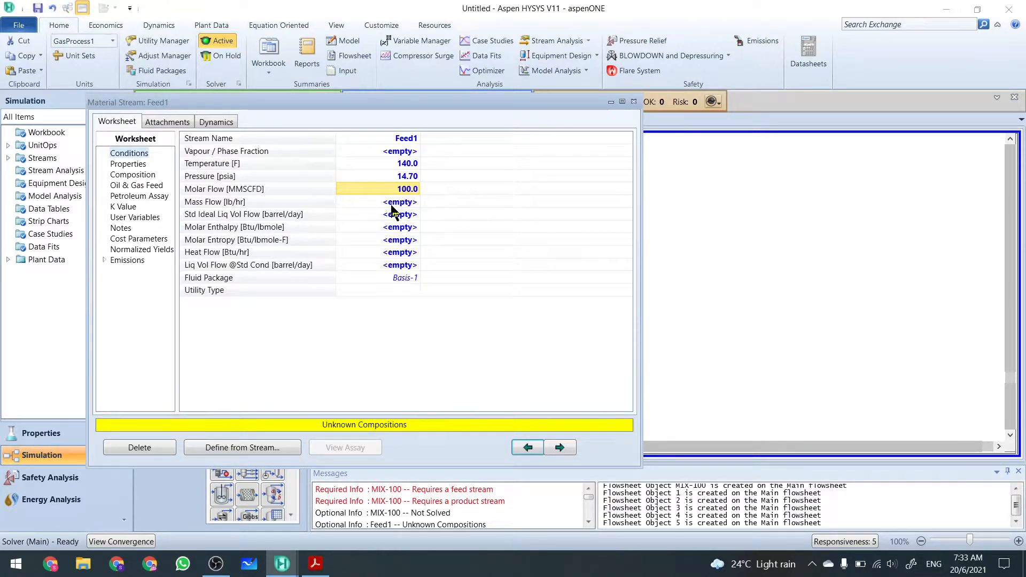
- Reset Feed1's molar flow, pressure and temperature to 0 and close its worksheet
text(0)
key(Return)
click(400, 178)
text(0)
key(Return)
click(399, 166)
text(0)
click(419, 185)
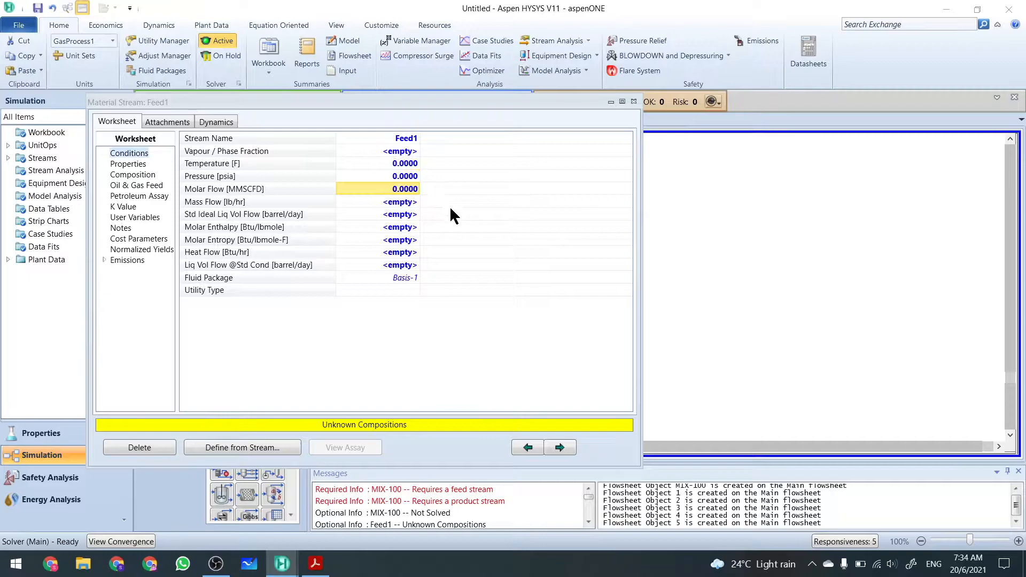
click(633, 102)
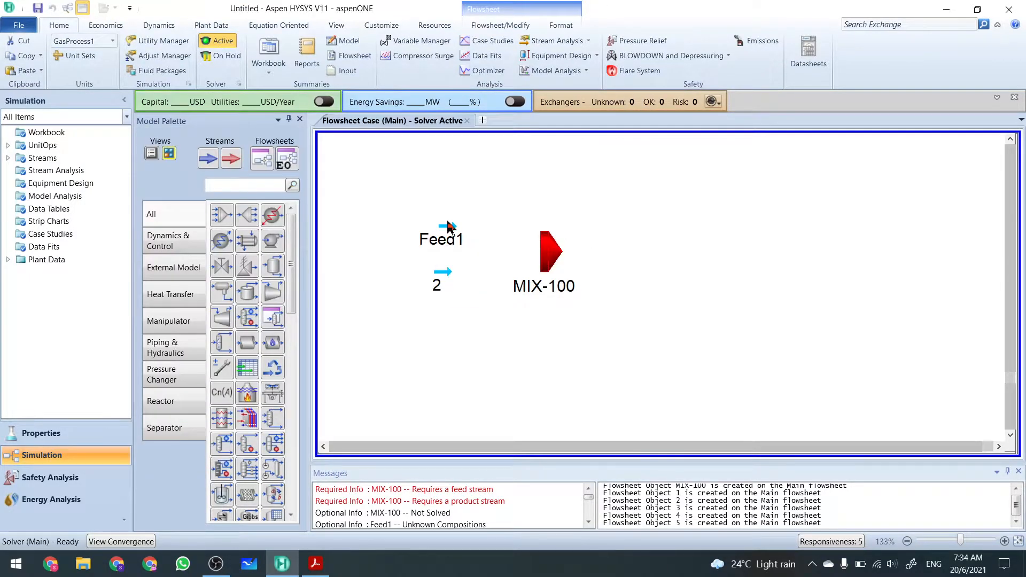
- Set Feed1's temperature to 60 °F in its worksheet conditions
double_click(441, 272)
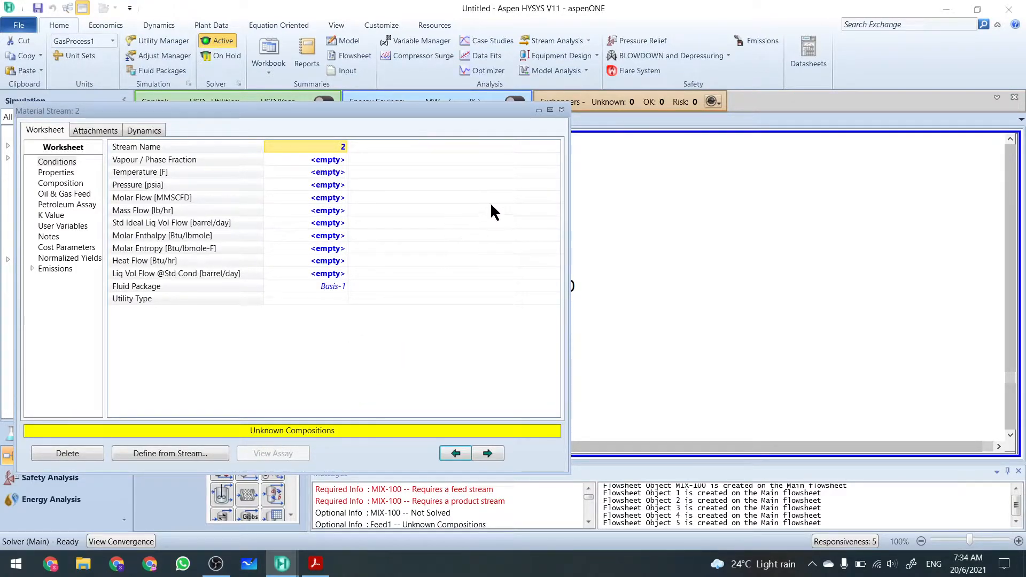
click(560, 110)
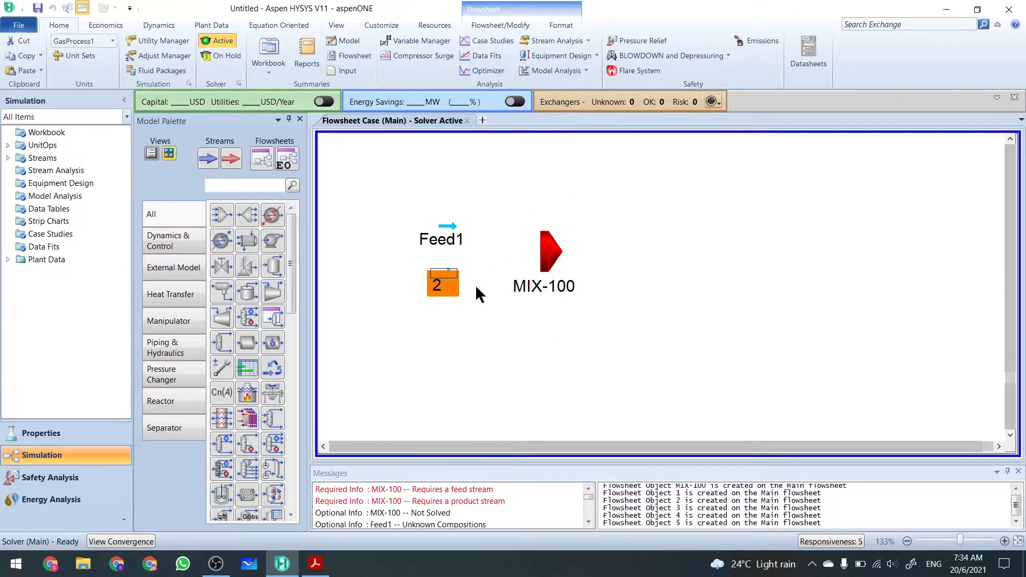
double_click(451, 227)
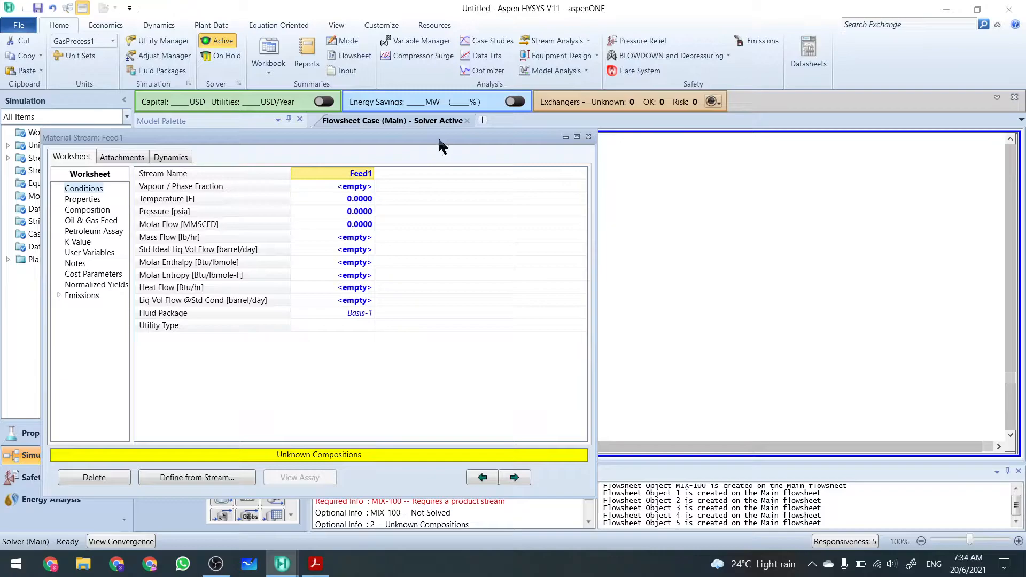
drag(440, 133, 451, 106)
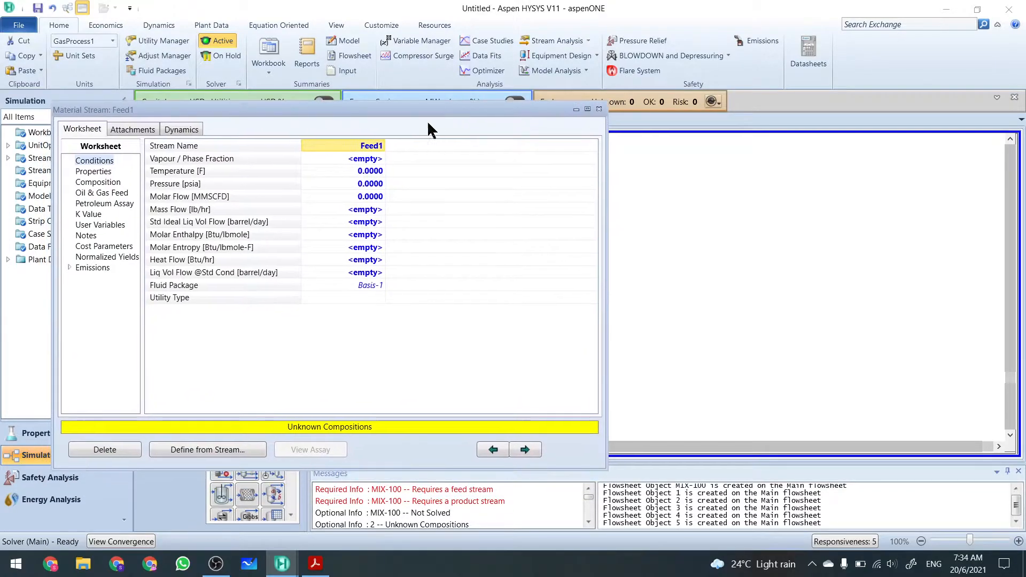
click(363, 172)
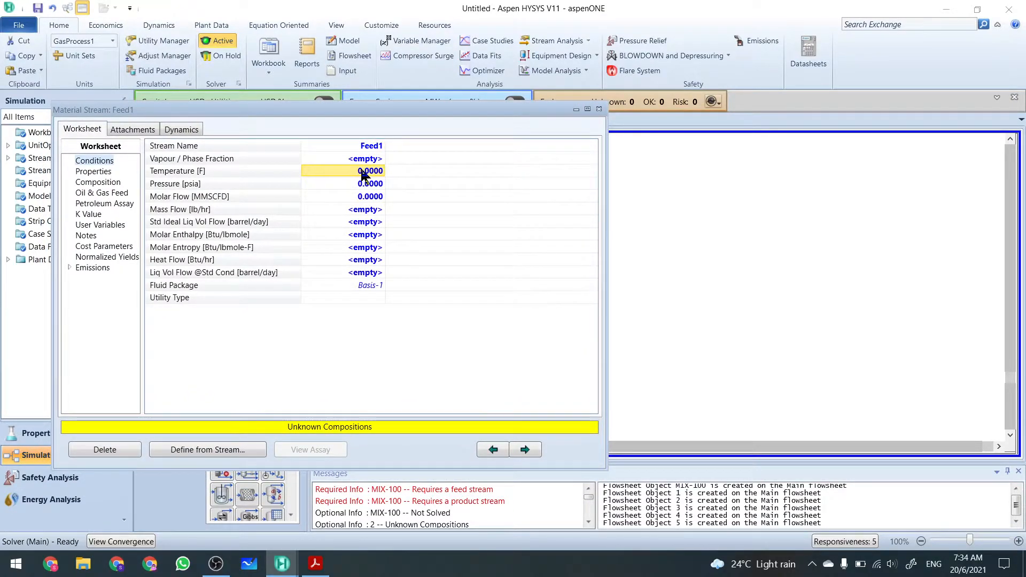
text(60)
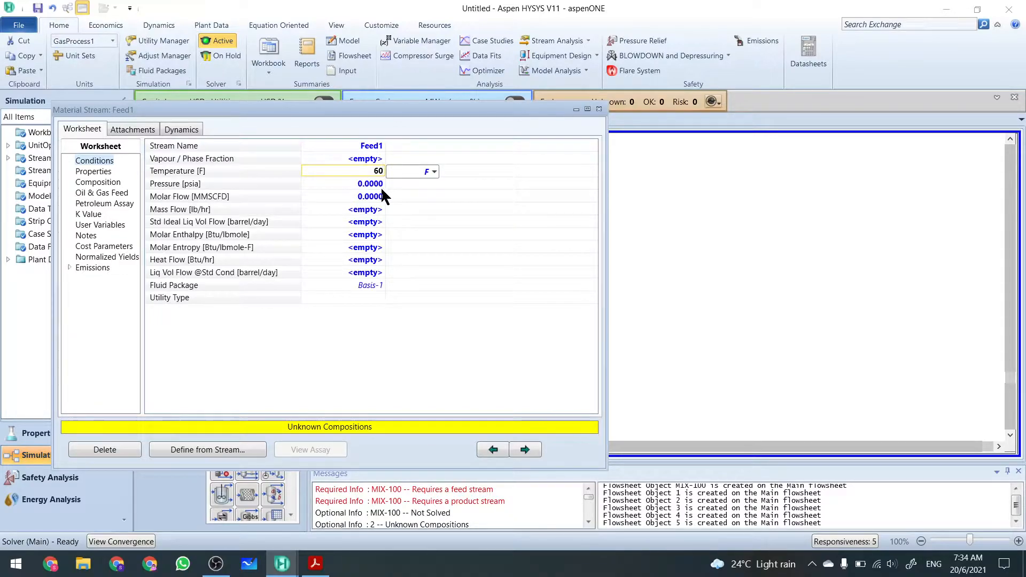
key(Return)
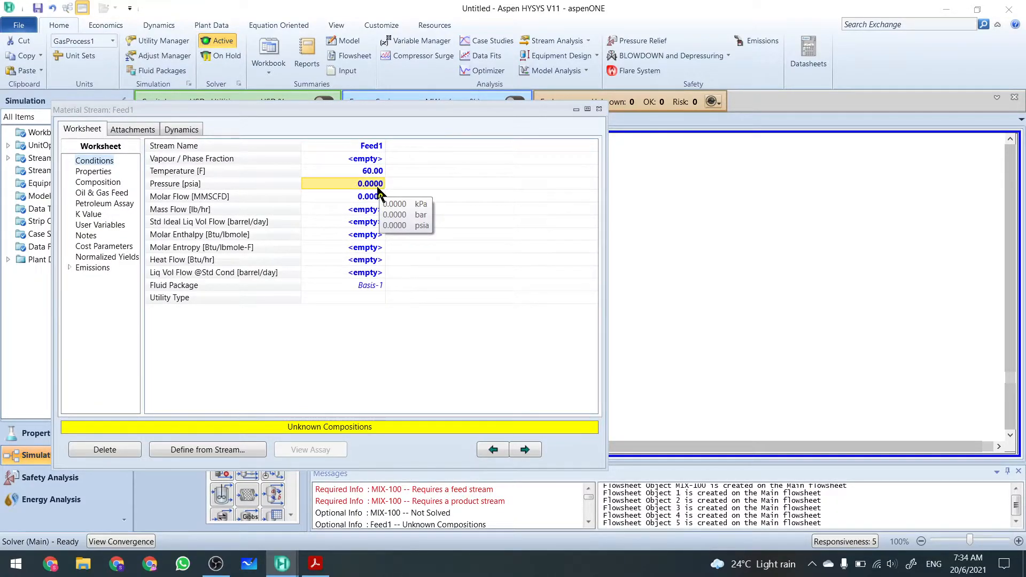
- Set Feed1's pressure to 2 psia and its molar flow to 100 MMSCFD
text(2)
key(Return)
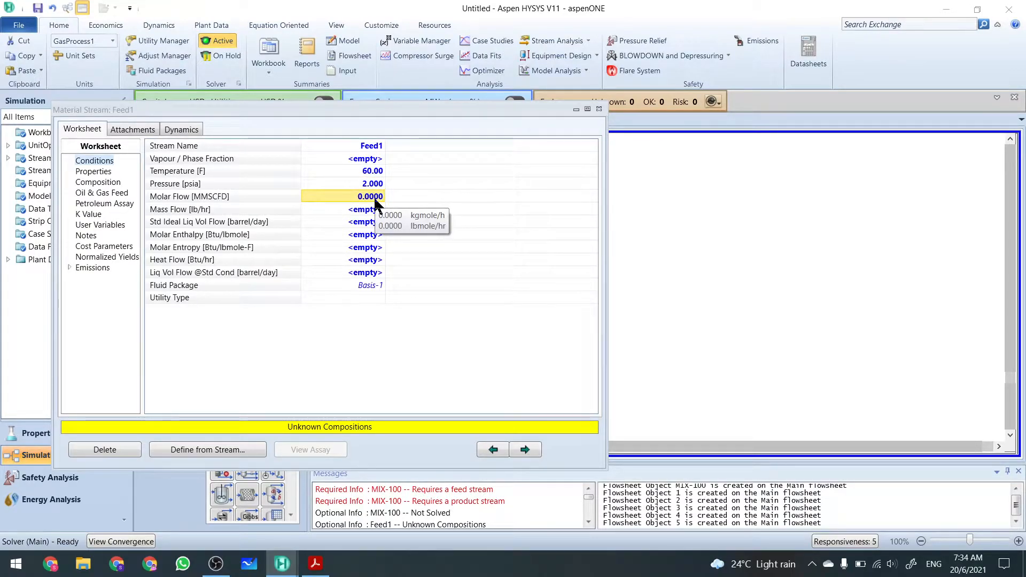
text(1)
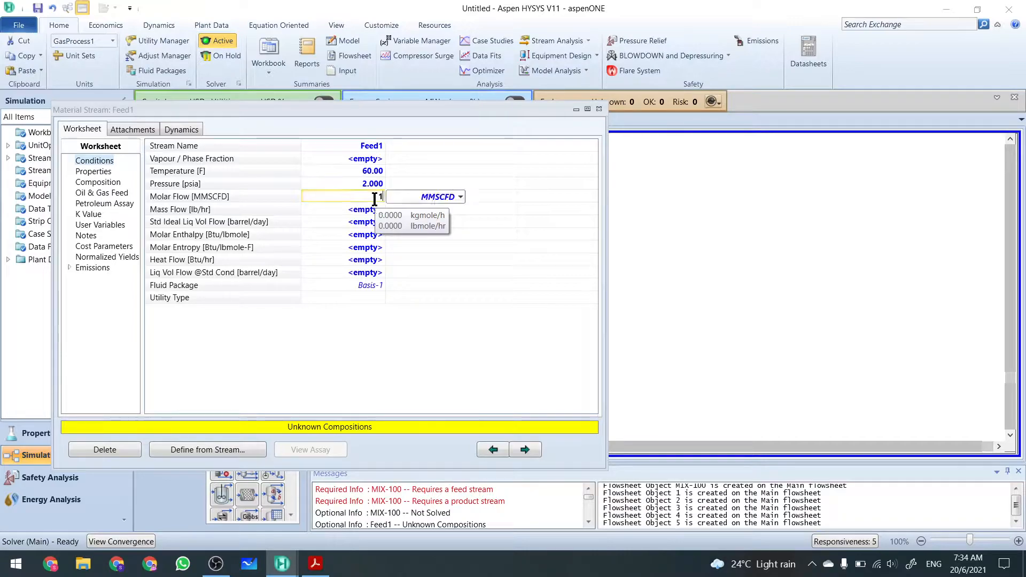
text(00)
key(Return)
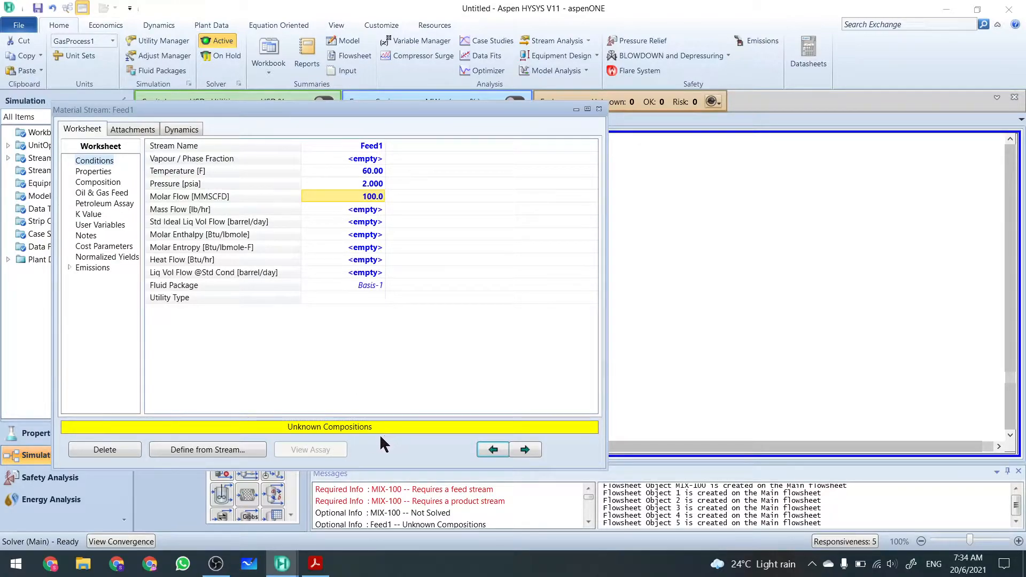
- Add Hydrogen and H2S to Component List - 1 and return to the simulation environment in holding mode
click(105, 185)
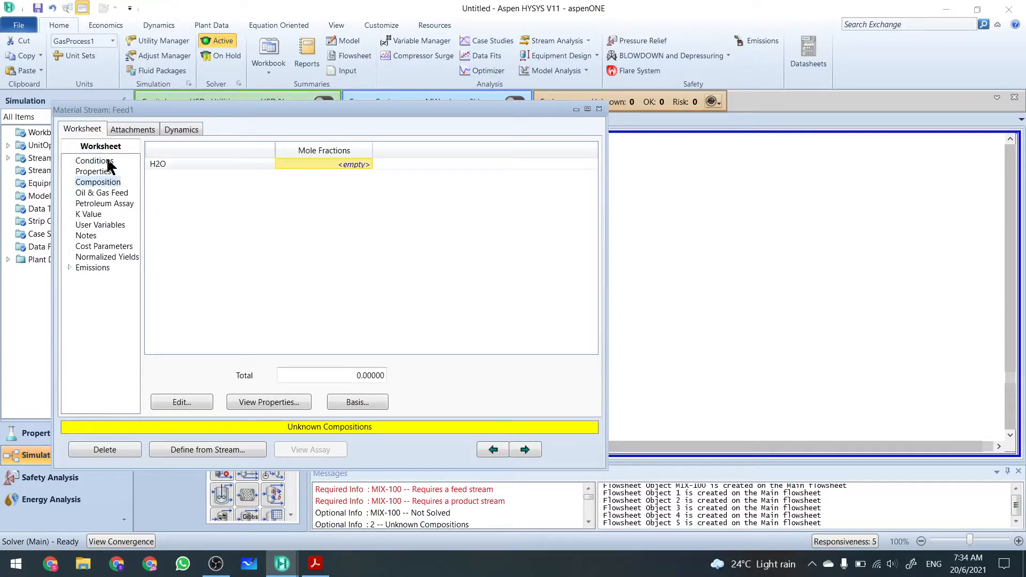
click(107, 162)
click(98, 182)
drag(259, 106, 388, 103)
click(41, 433)
double_click(54, 146)
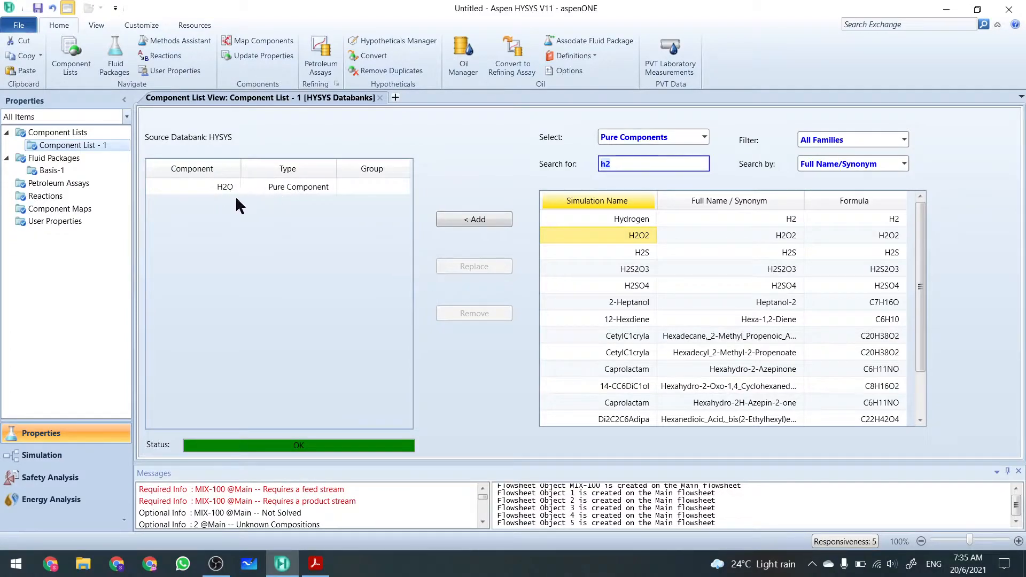
click(615, 220)
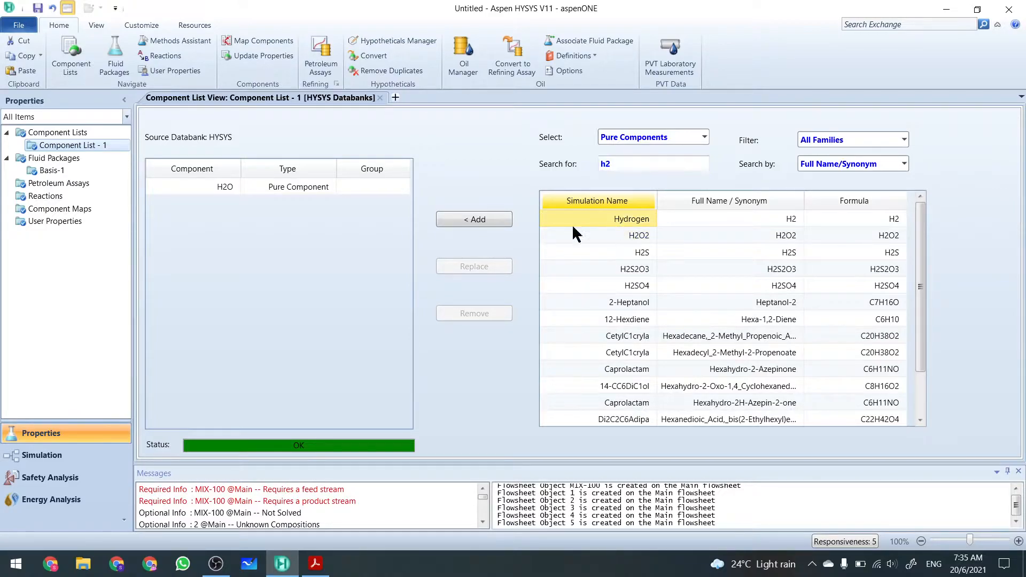
click(459, 224)
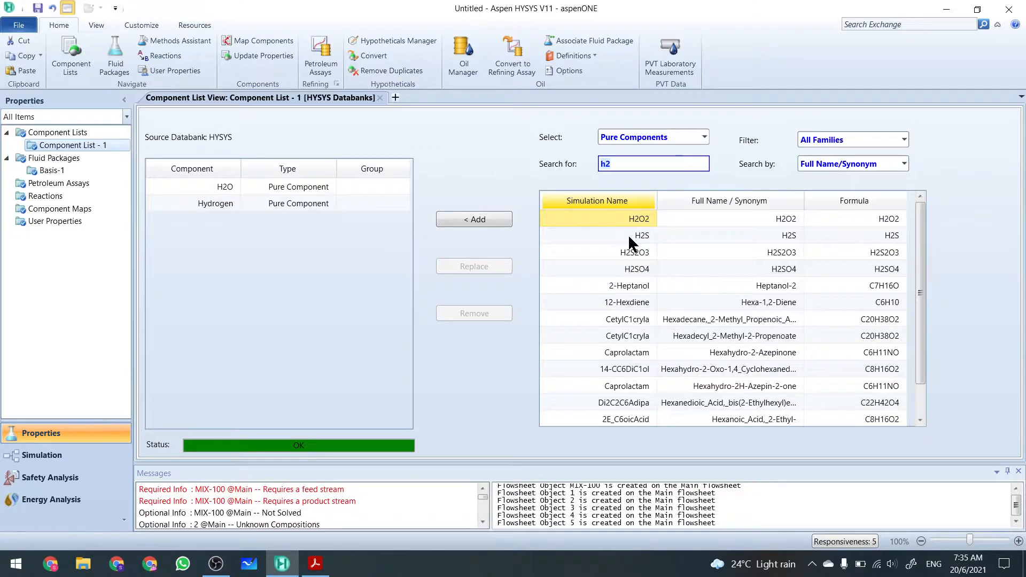
click(629, 235)
click(458, 223)
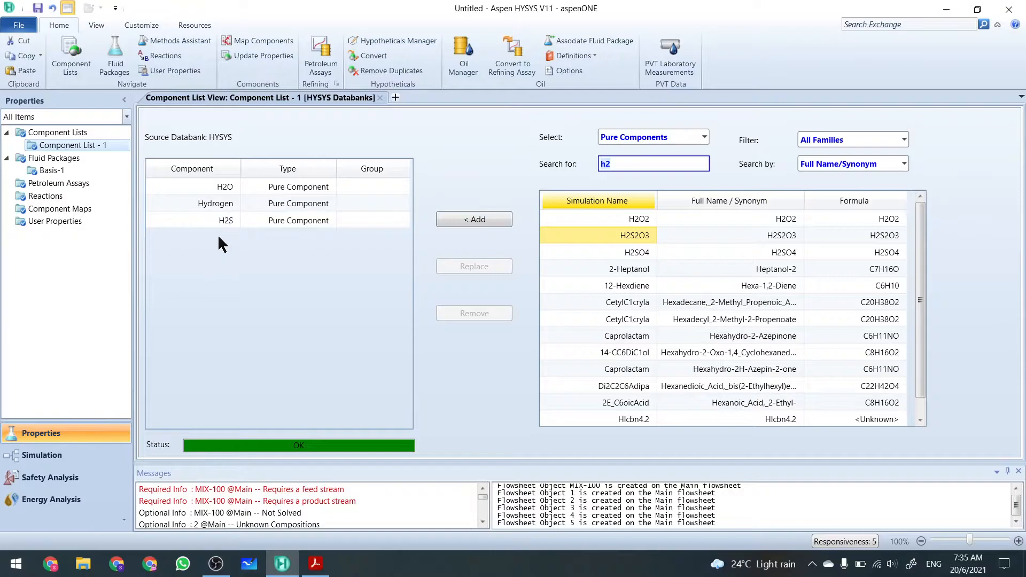
click(38, 455)
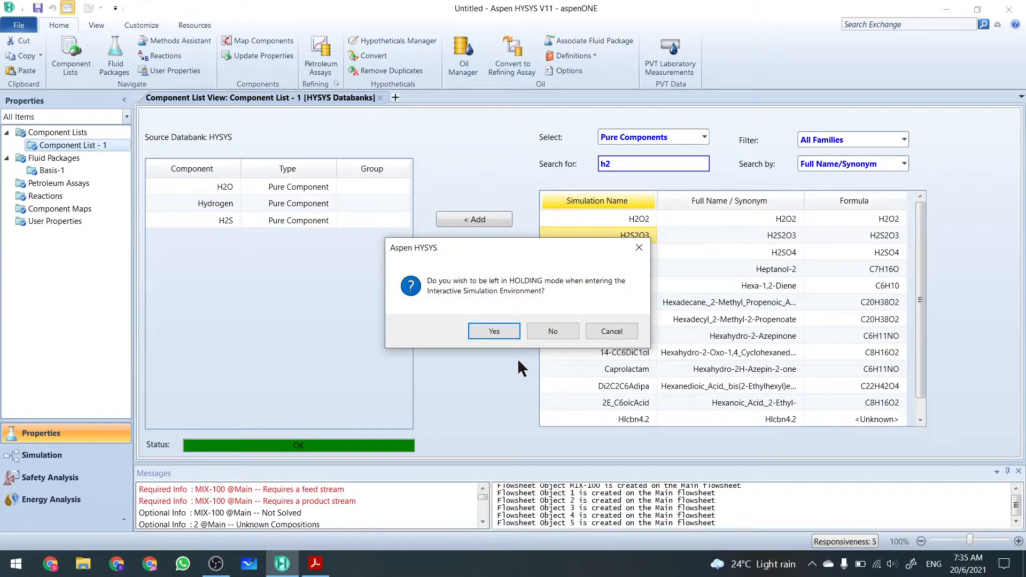
click(495, 329)
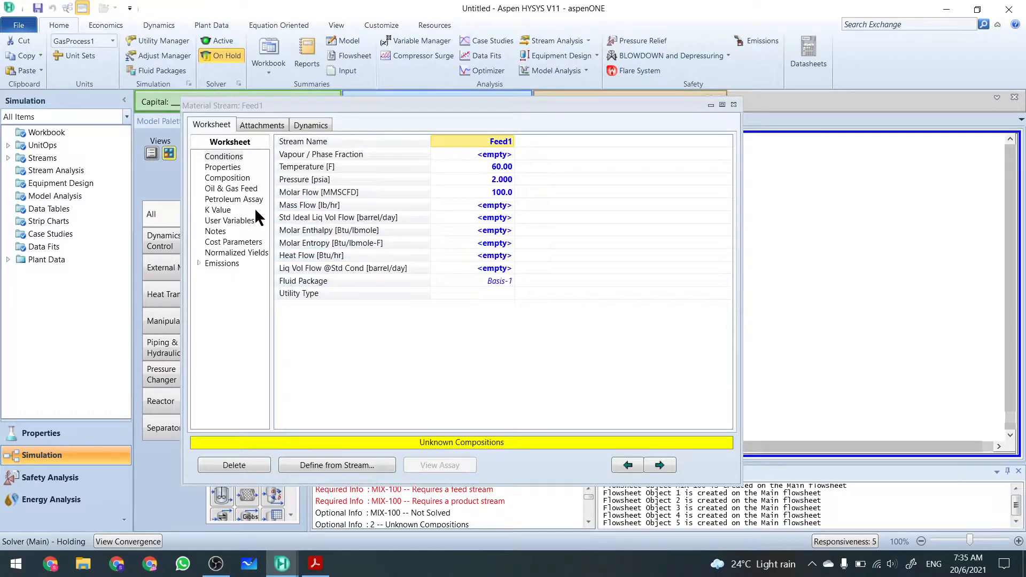
- Define Feed1's composition with mole fractions of 0.6 for H2O, 0.2 for Hydrogen and 0.2 for H2S
click(229, 179)
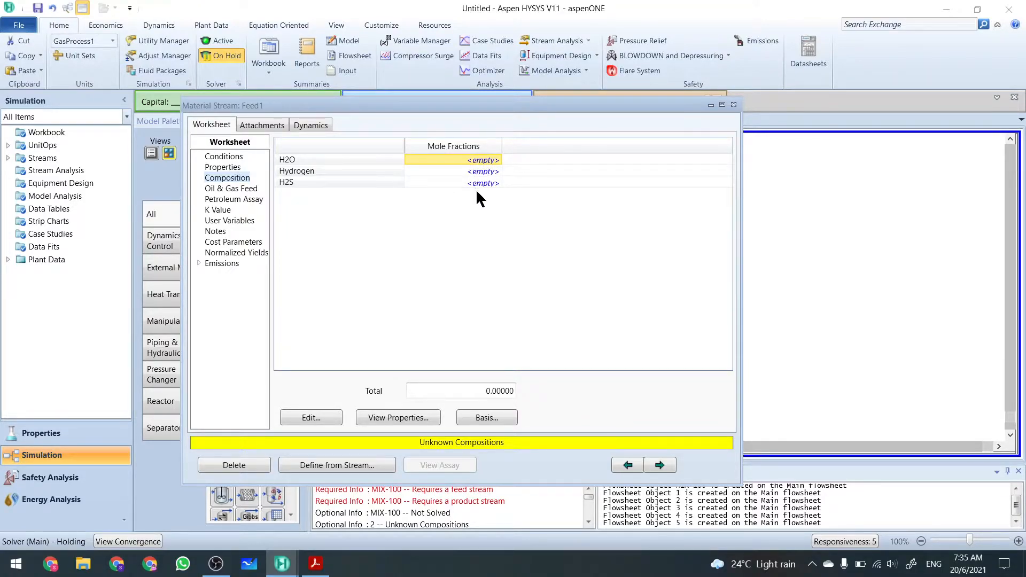
click(312, 420)
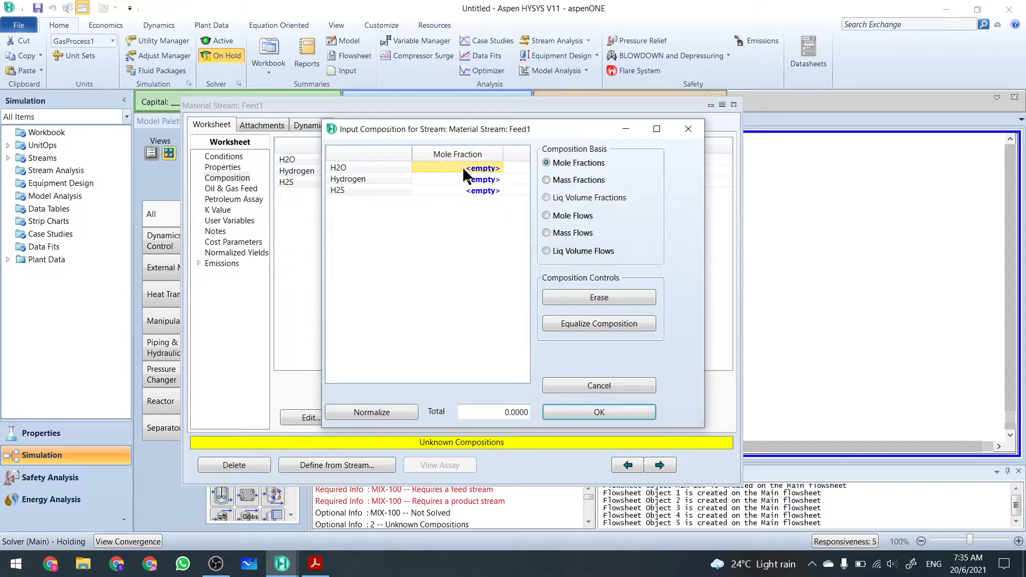
text(0.6)
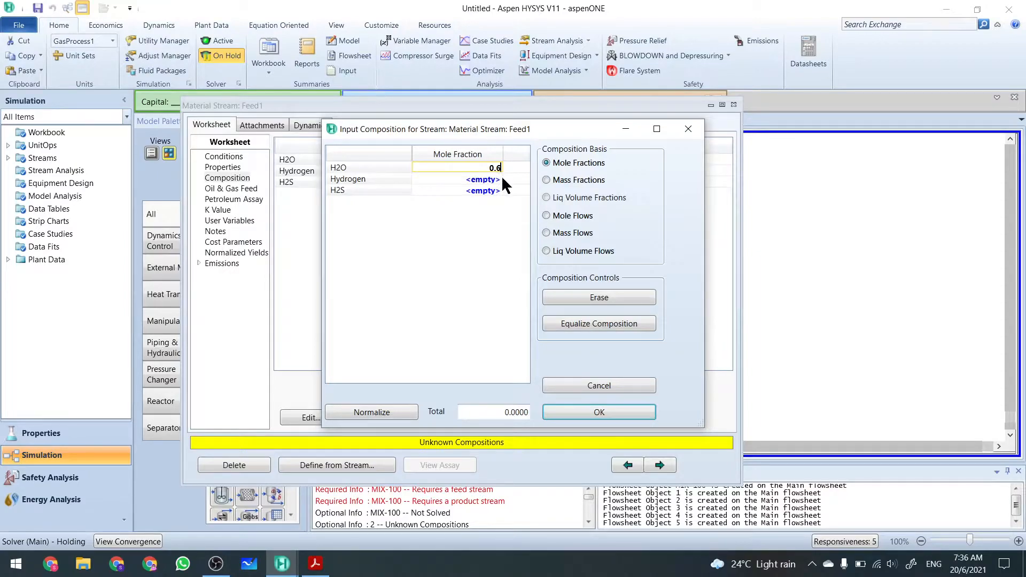
click(487, 181)
text(0.)
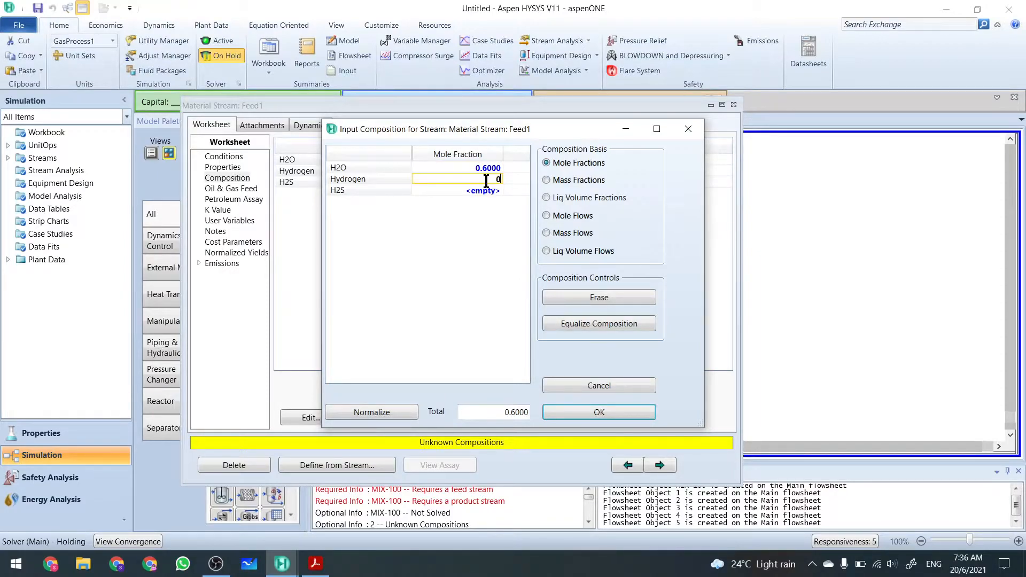
text(2)
click(480, 190)
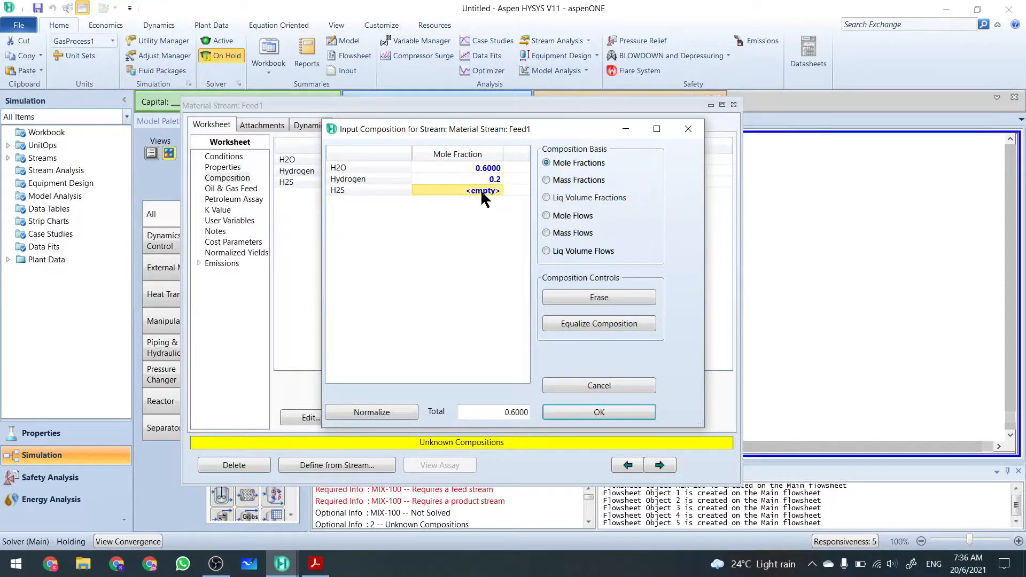
text(0.2)
key(Return)
drag(505, 413, 533, 411)
click(467, 325)
click(592, 419)
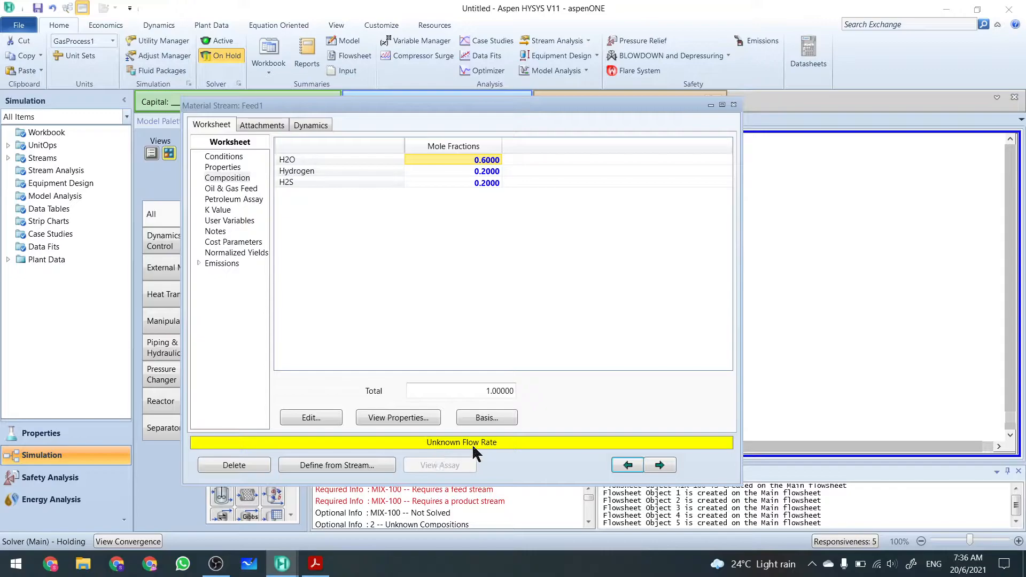
- Set Feed1's mass flow to 200 kg/h in its worksheet conditions
click(233, 158)
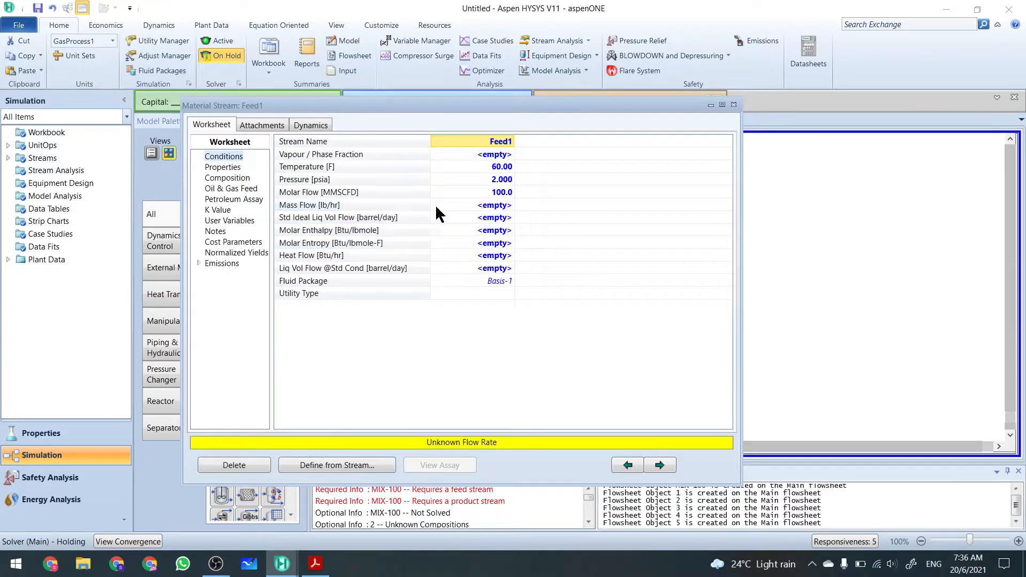
click(501, 208)
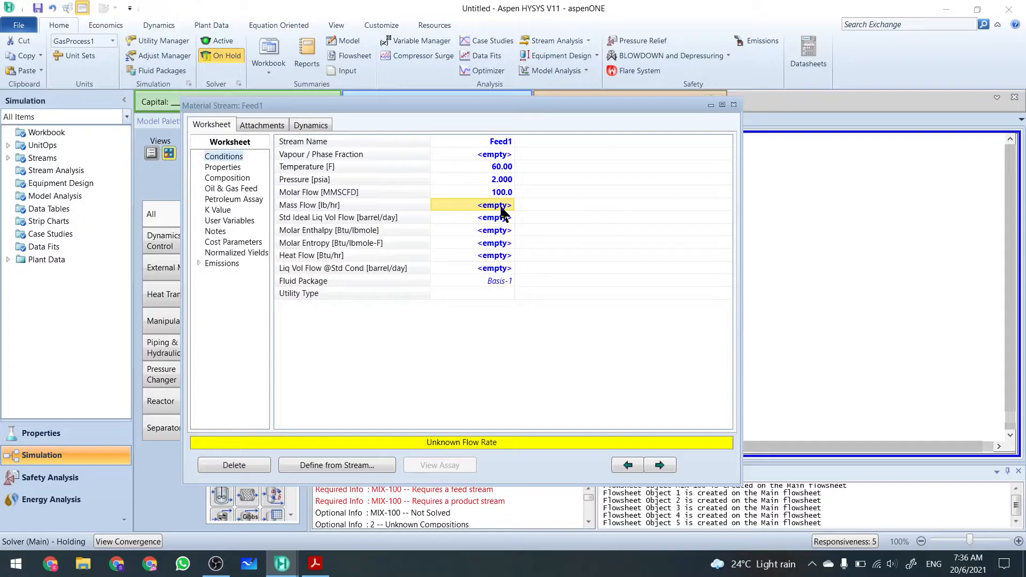
text(200)
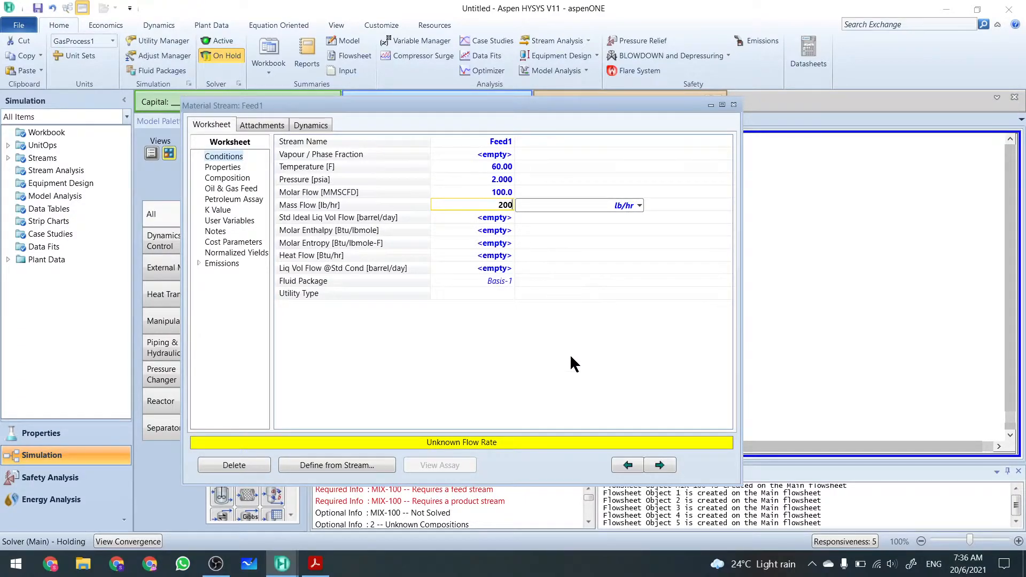
click(639, 206)
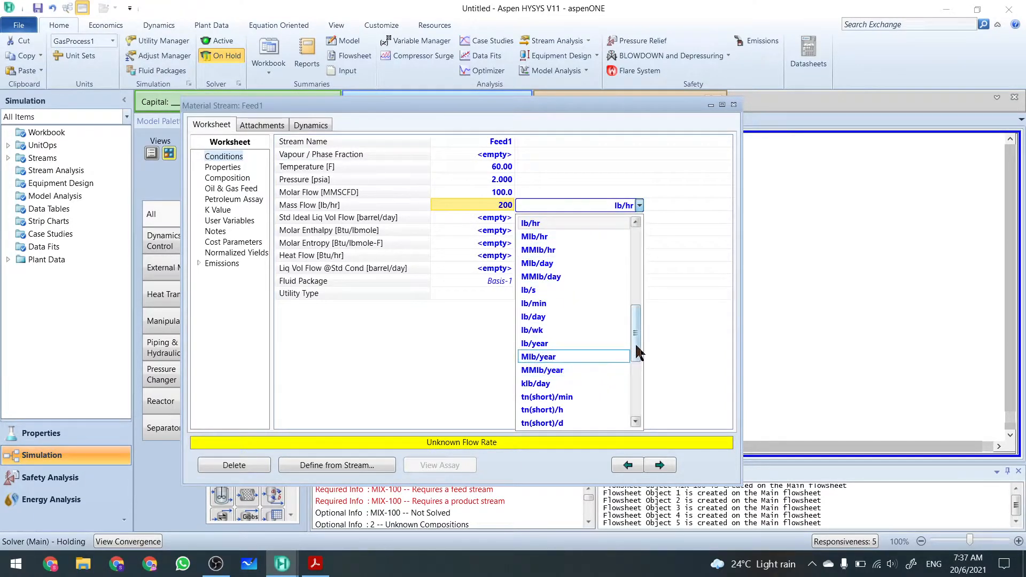
scroll(635, 271, up, 3)
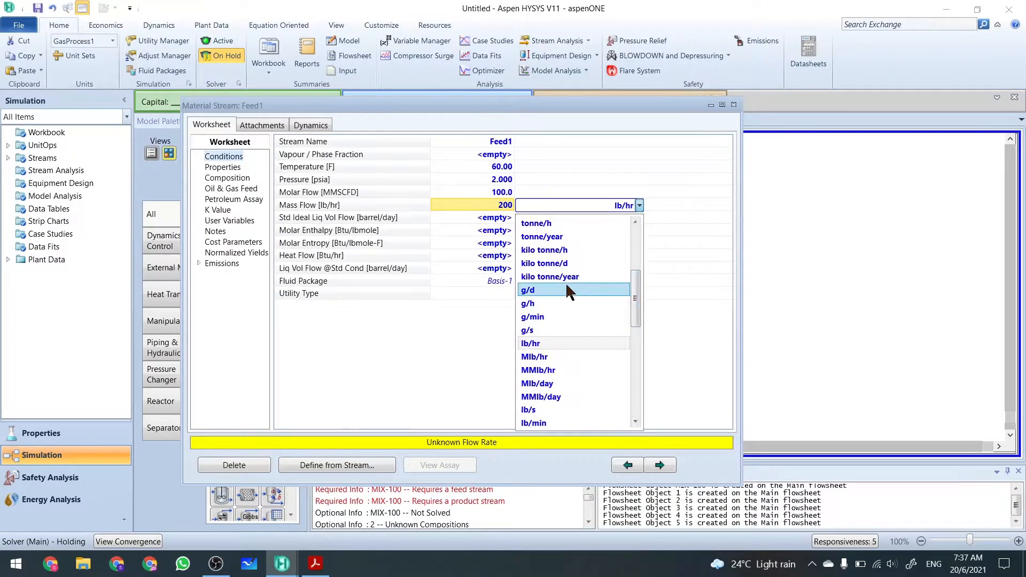
drag(637, 314, 637, 273)
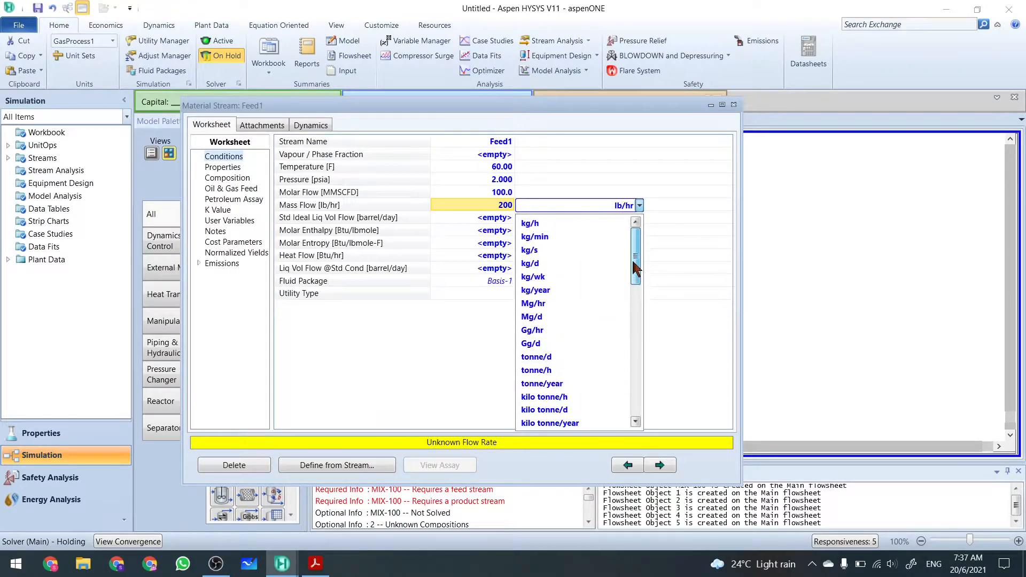
click(530, 223)
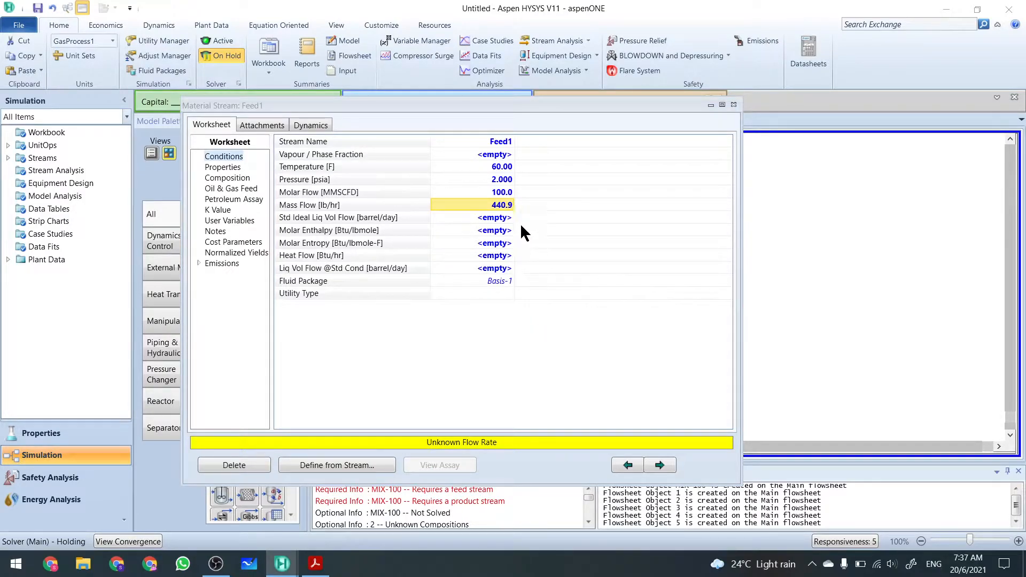
click(503, 205)
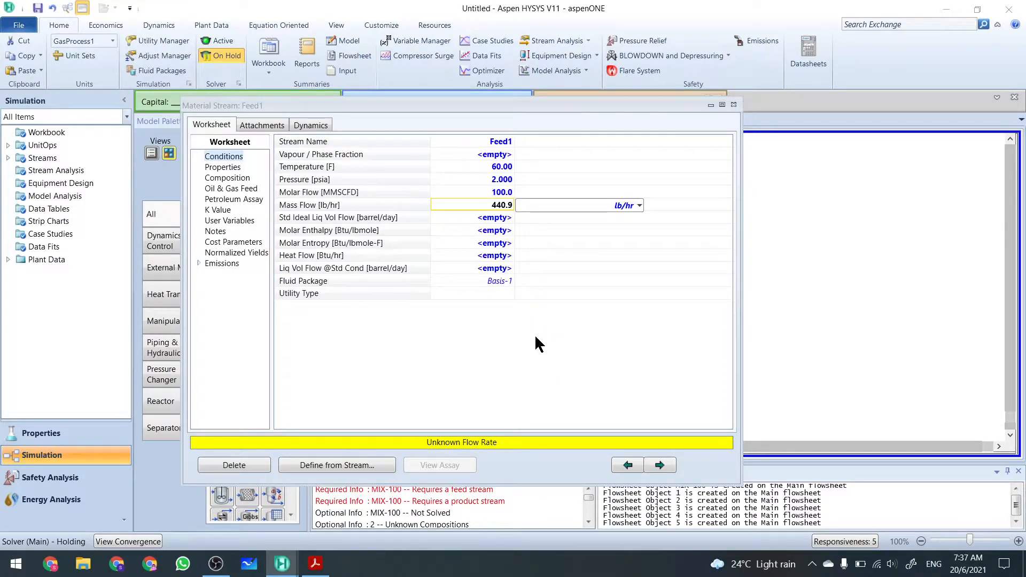
key(Return)
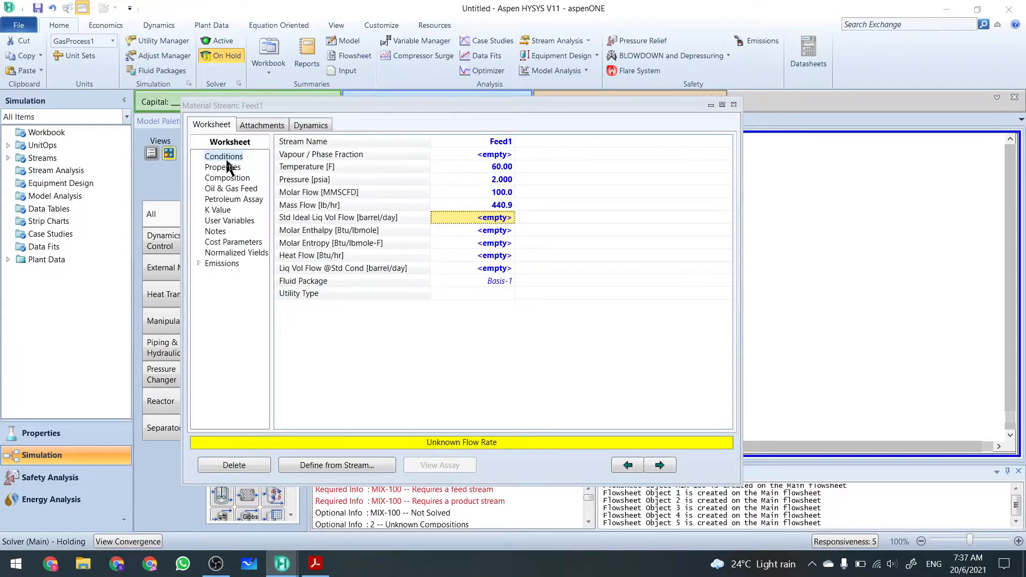
- Review the composition and properties of Feed1 in its worksheet
click(235, 179)
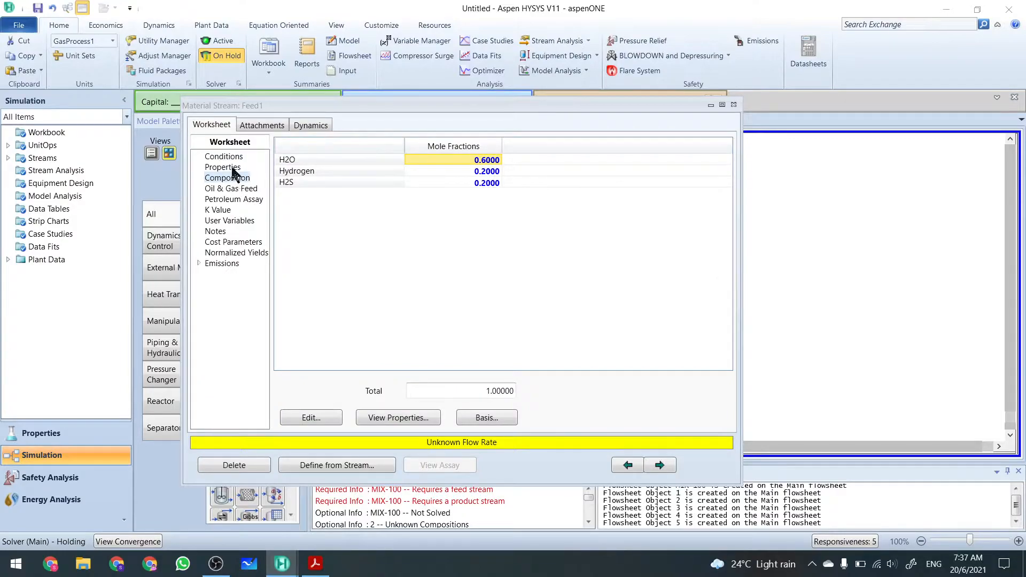
click(231, 169)
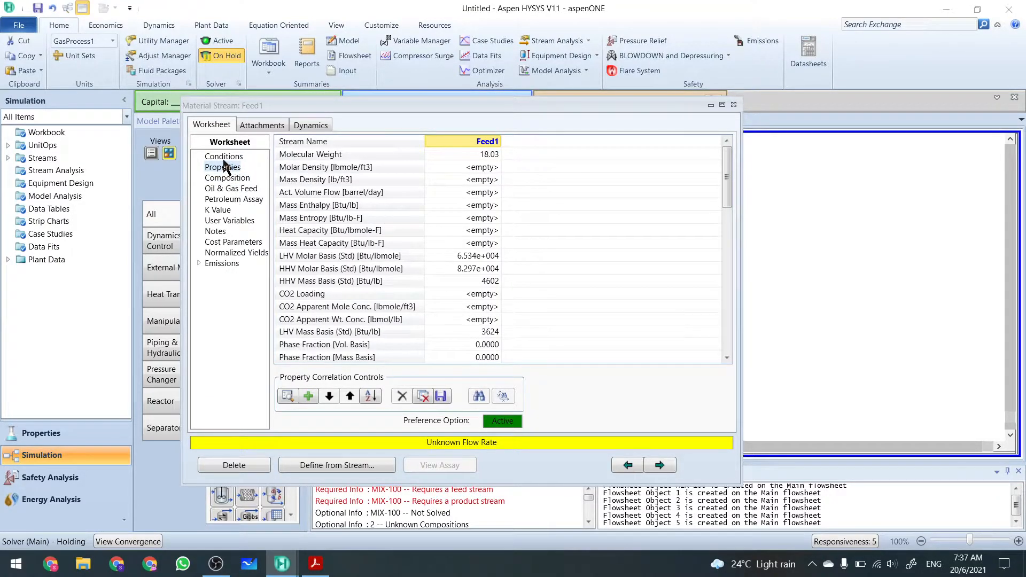
click(228, 180)
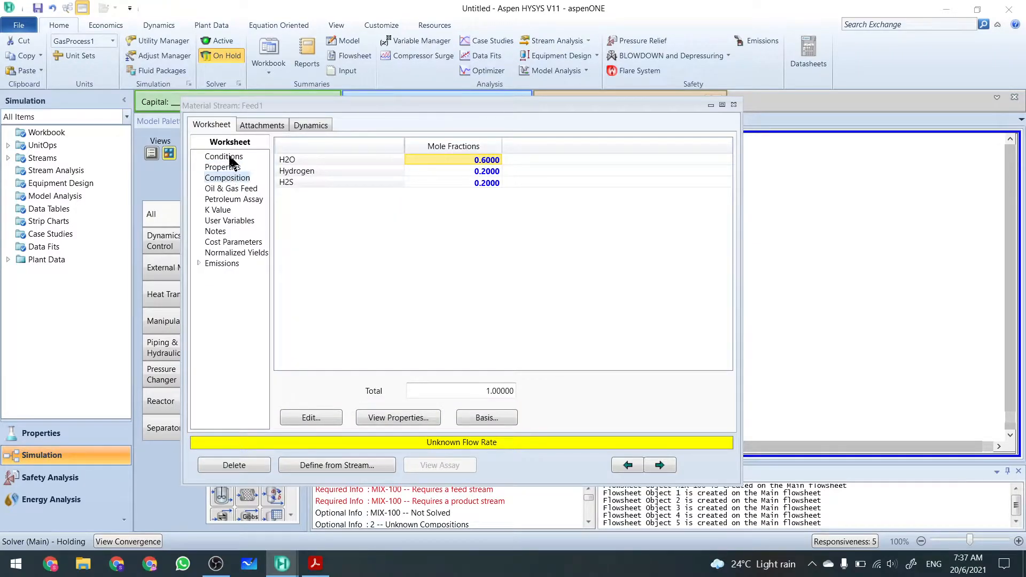
- Check Feed1's worksheet conditions and its associated feeder block, and dismiss both windows
click(229, 158)
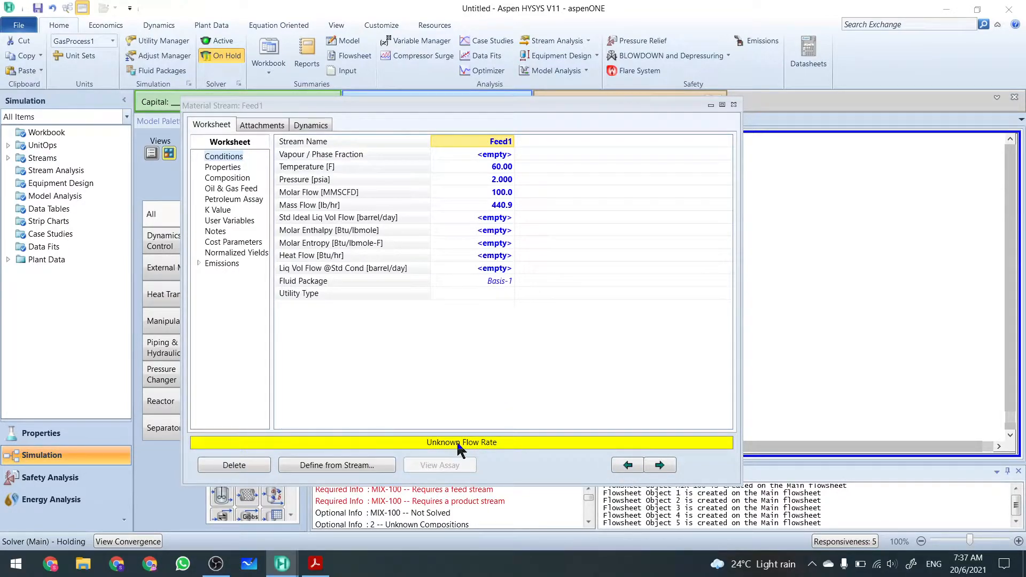
click(660, 466)
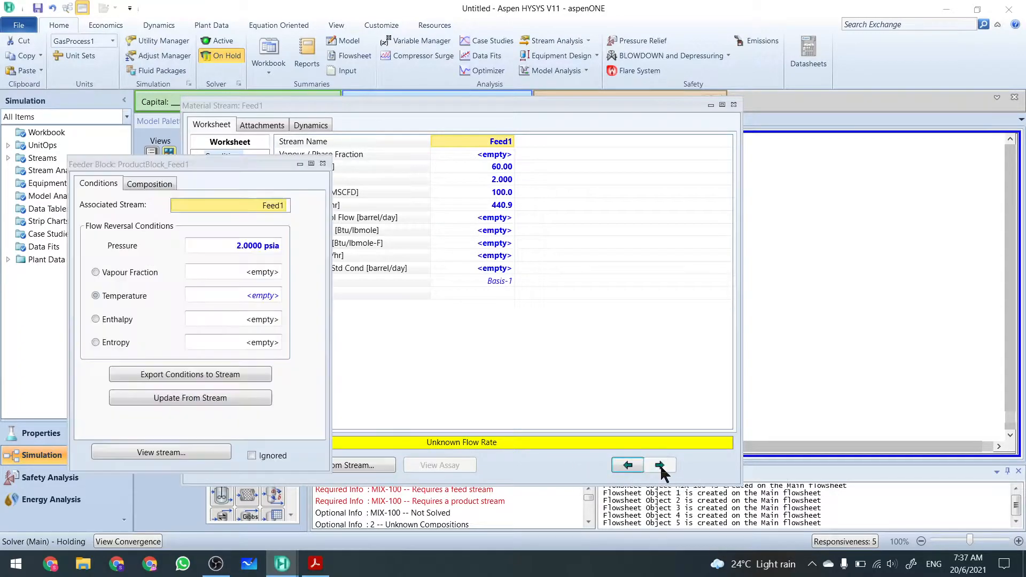
click(321, 164)
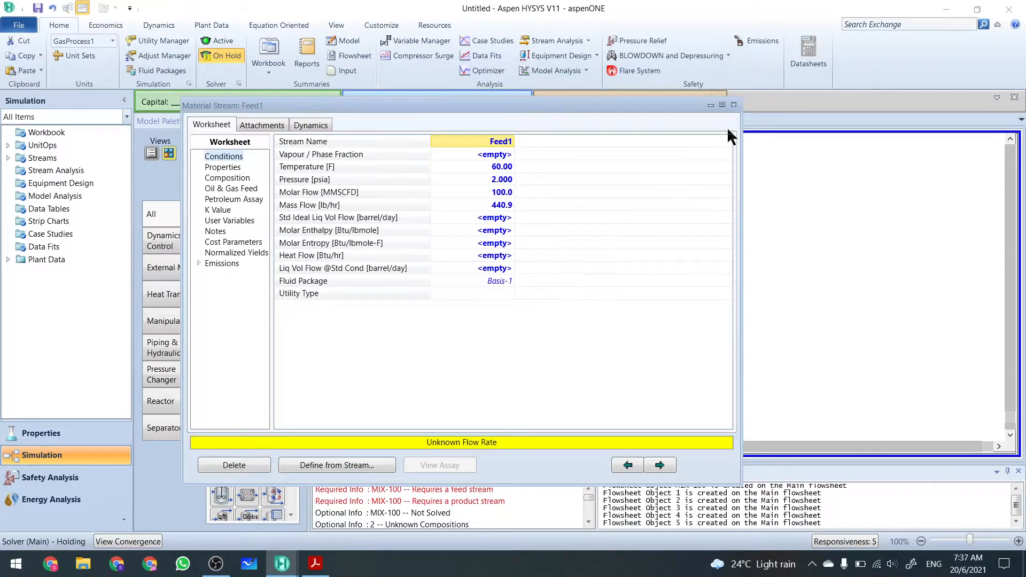
click(711, 104)
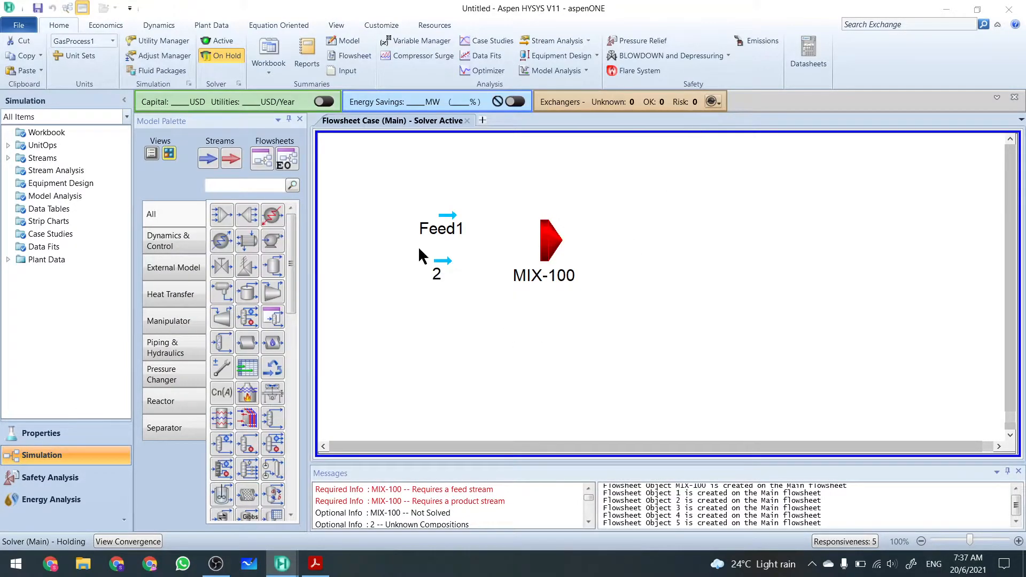
- Open material stream 2 from the flowsheet and rename it feed2
double_click(443, 261)
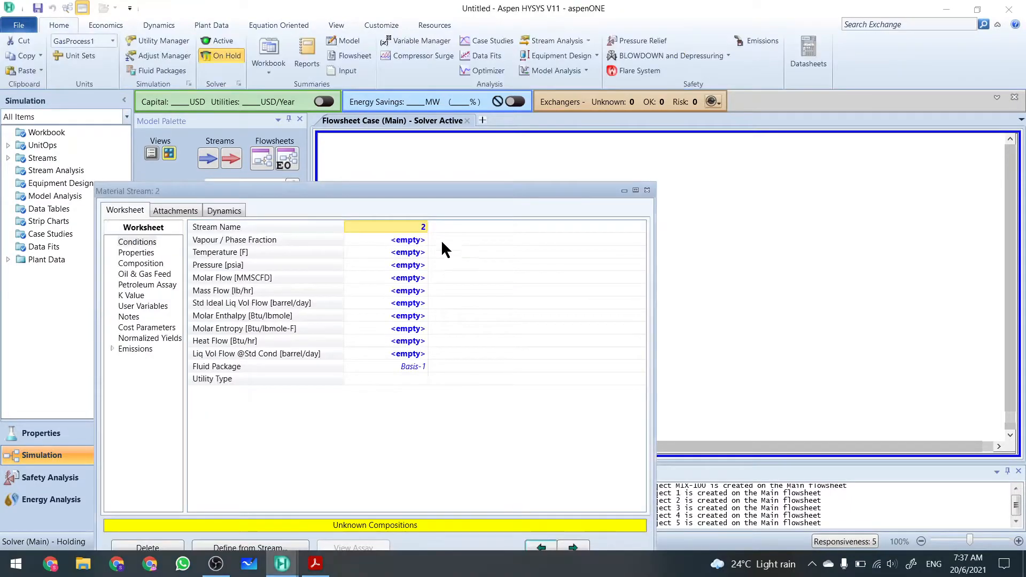
drag(438, 190, 433, 129)
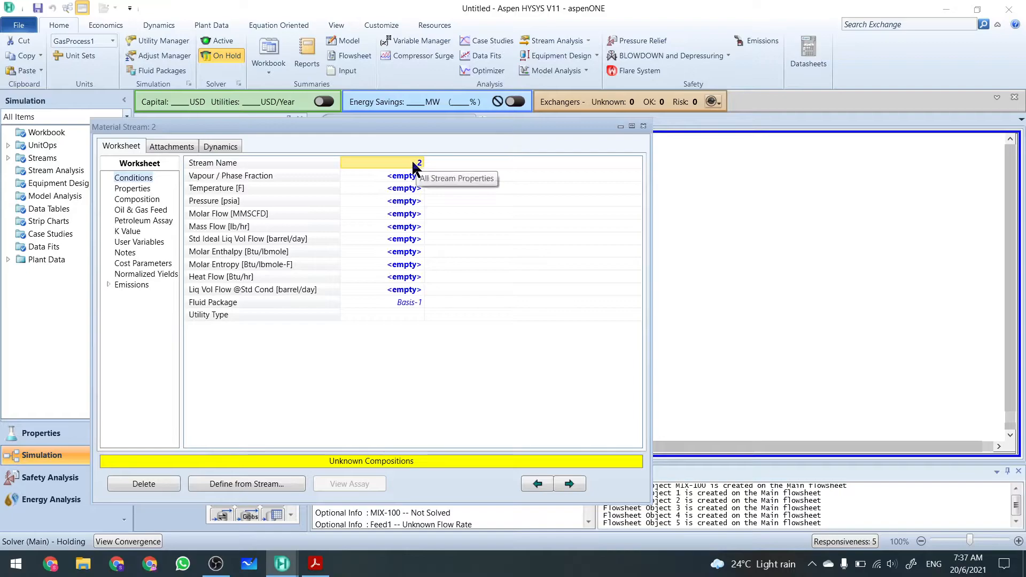
text(feed)
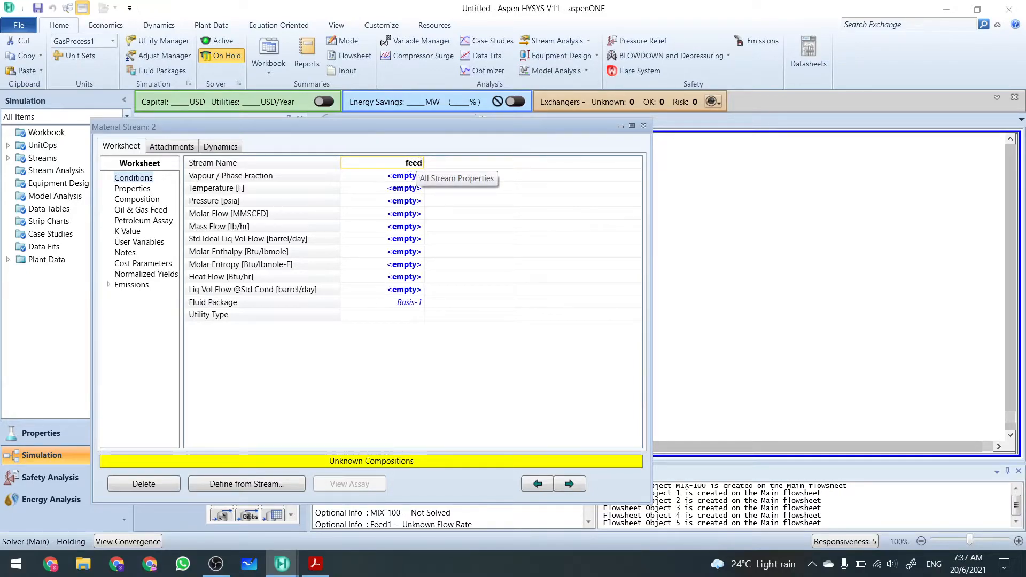
text(2)
key(Return)
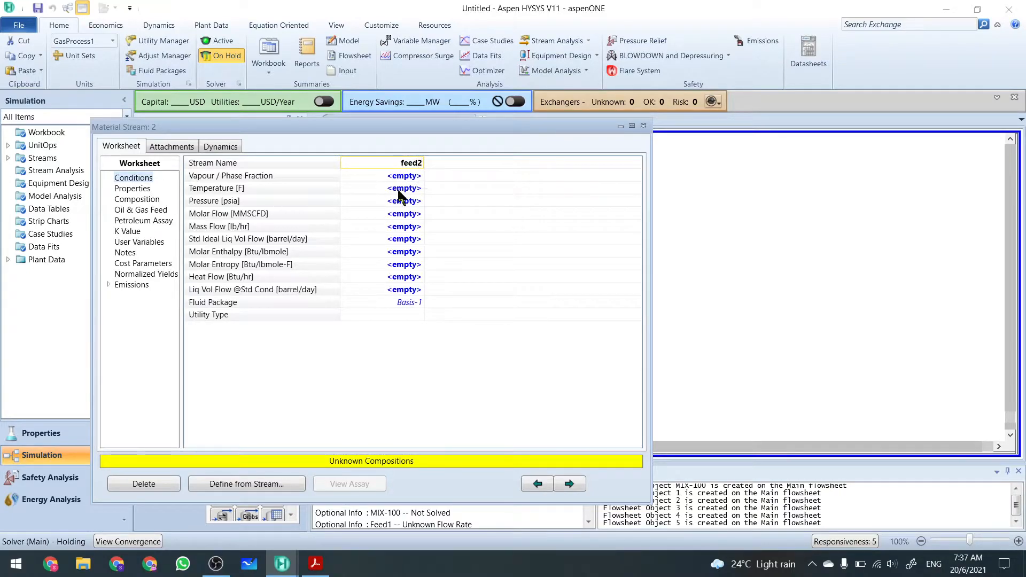
- Set feed2's temperature to 50 F and its pressure to 2 psia in the worksheet conditions
click(408, 190)
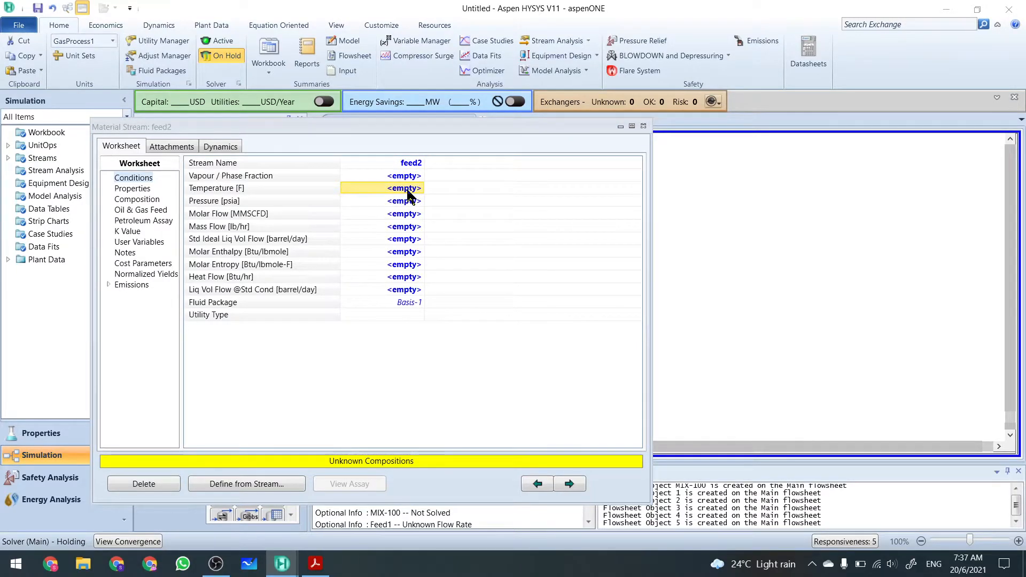
text(50)
click(411, 202)
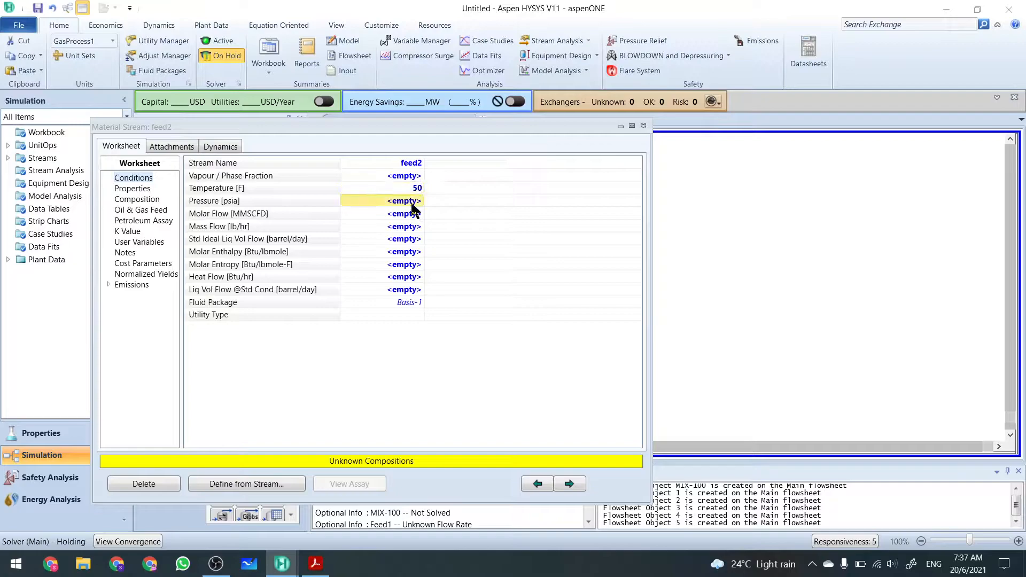
text(200)
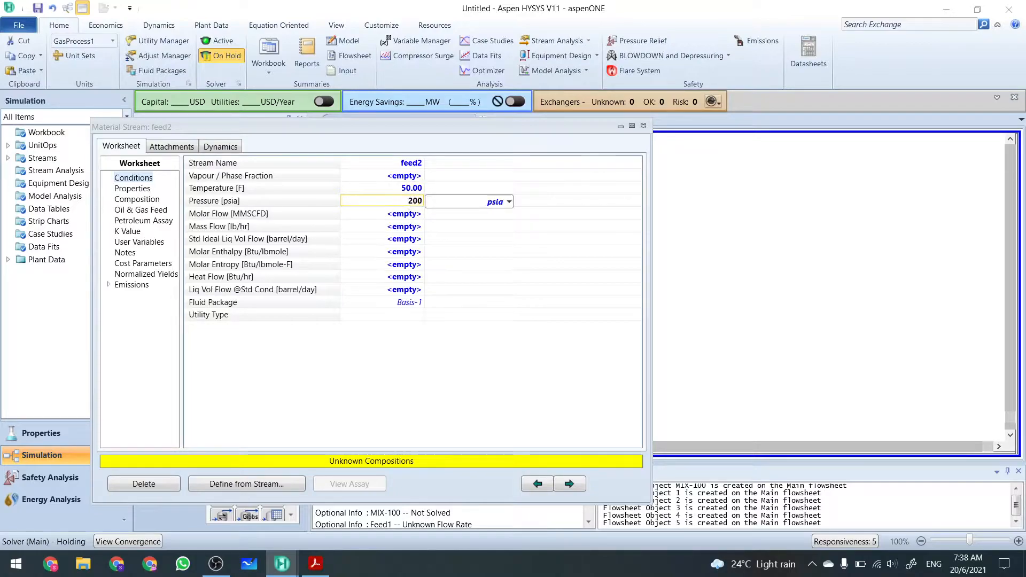
key(Return)
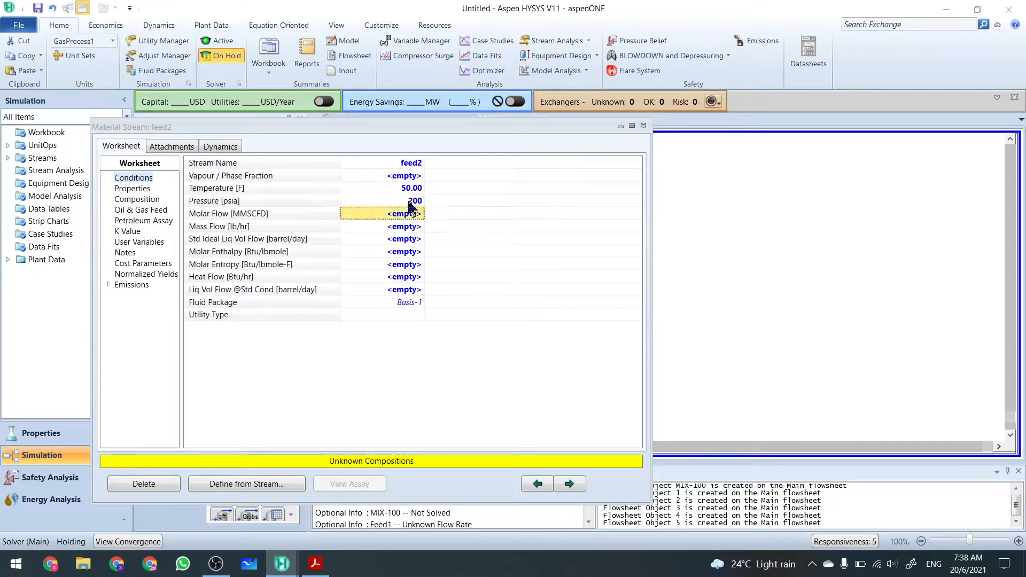
text(2)
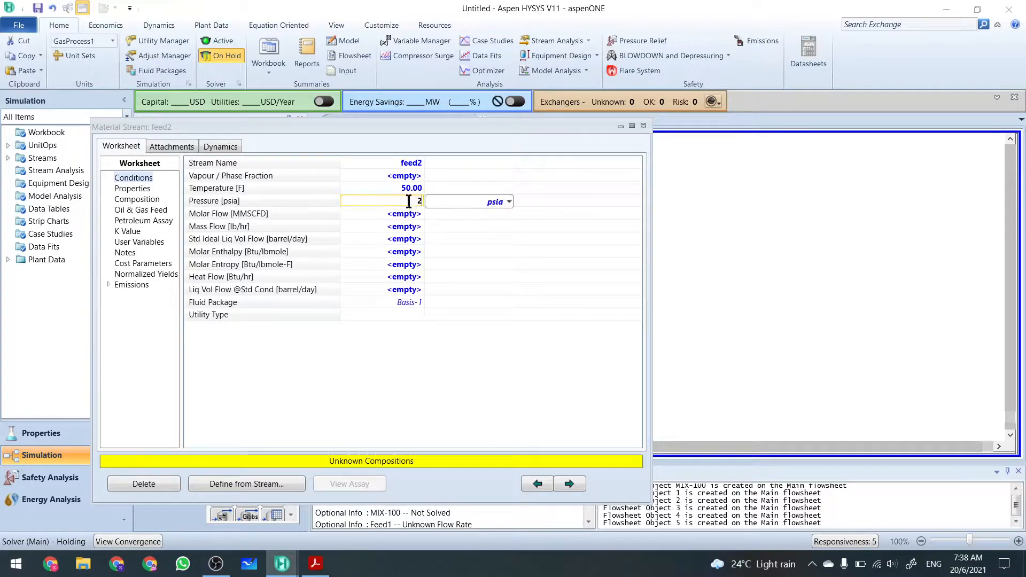
key(Return)
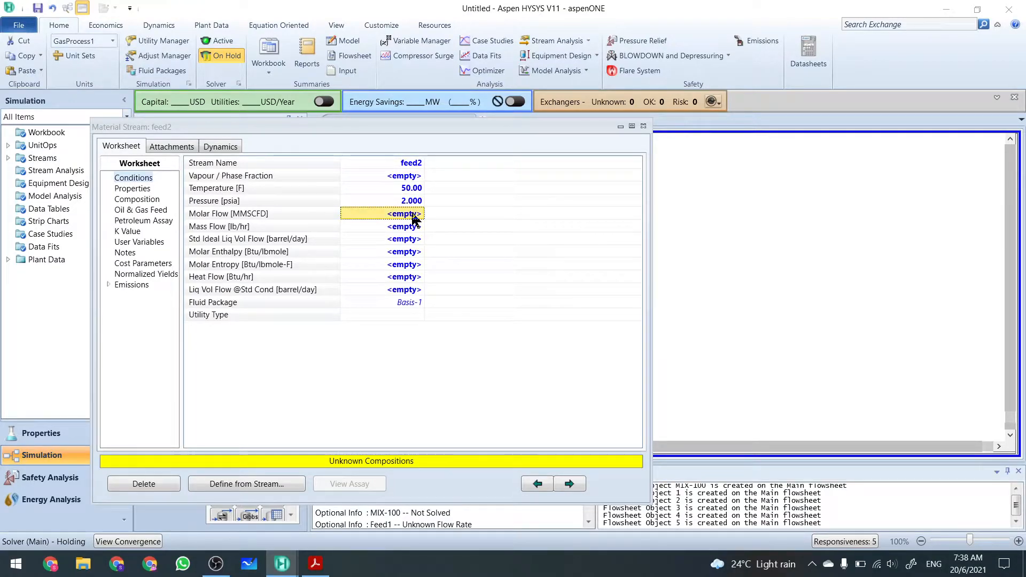
- Set feed2's molar flow to 200 MMSCFD and its mass flow to 40 lb/hr
click(413, 215)
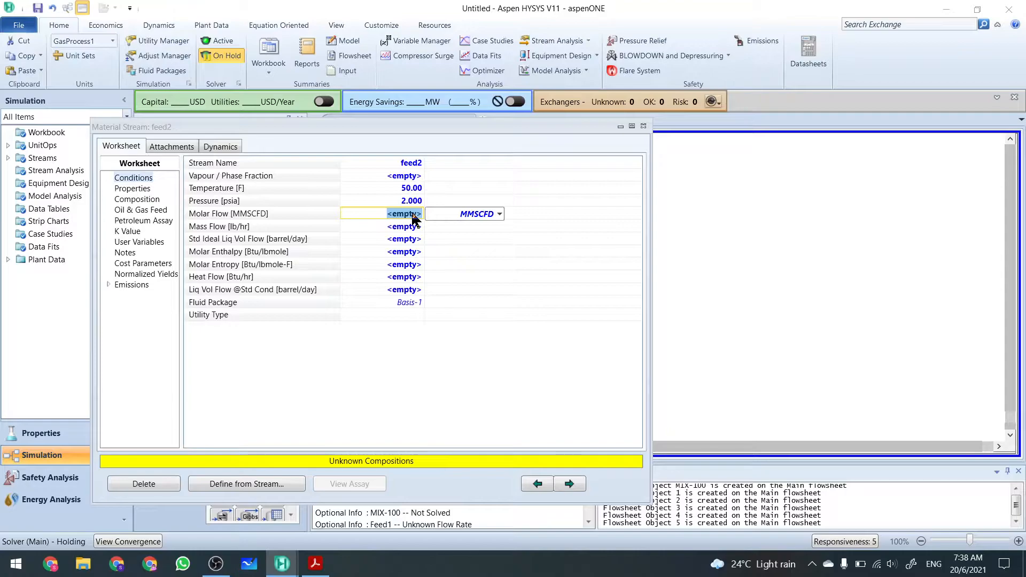
text(200)
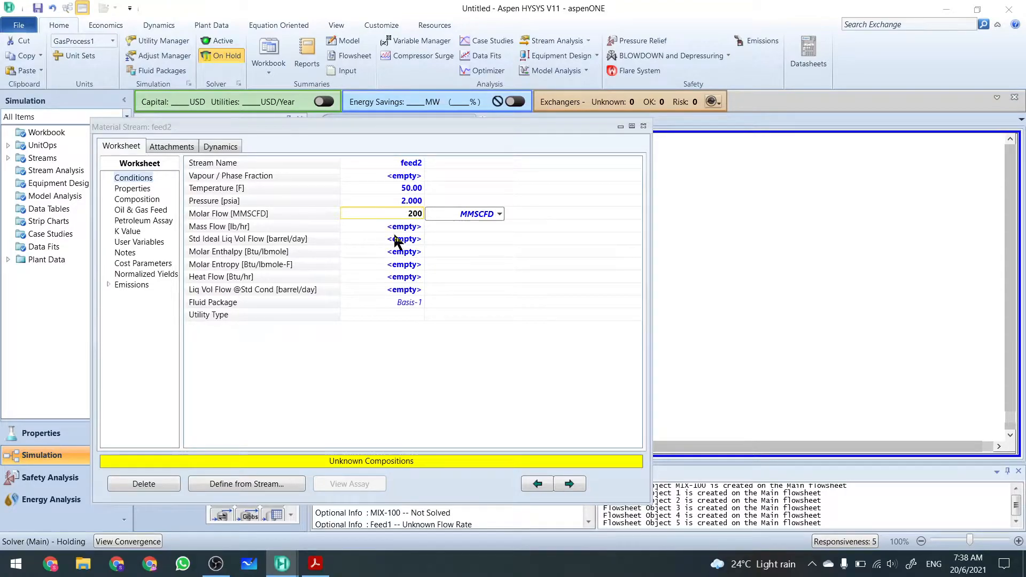
click(395, 239)
click(392, 227)
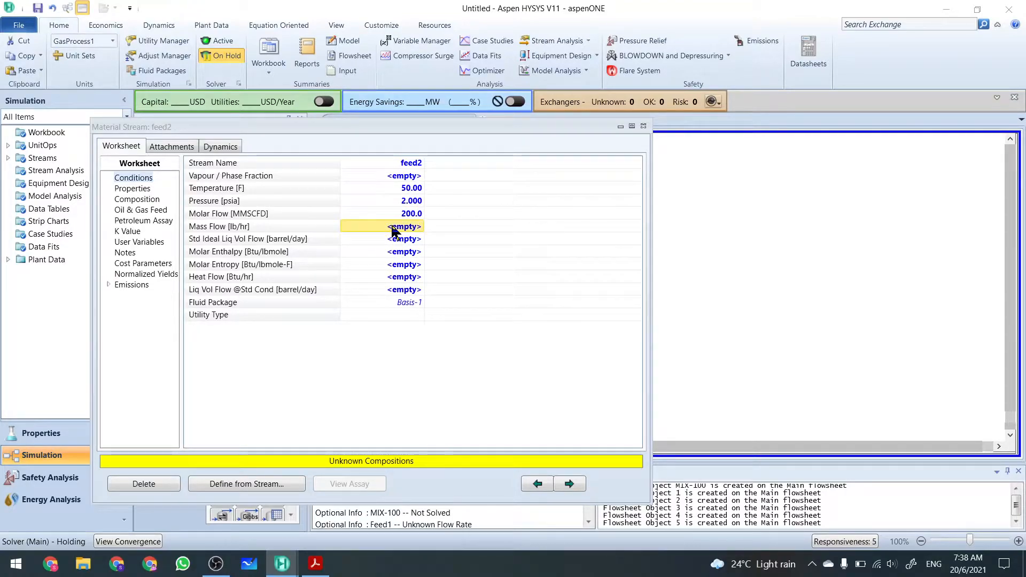
text(40)
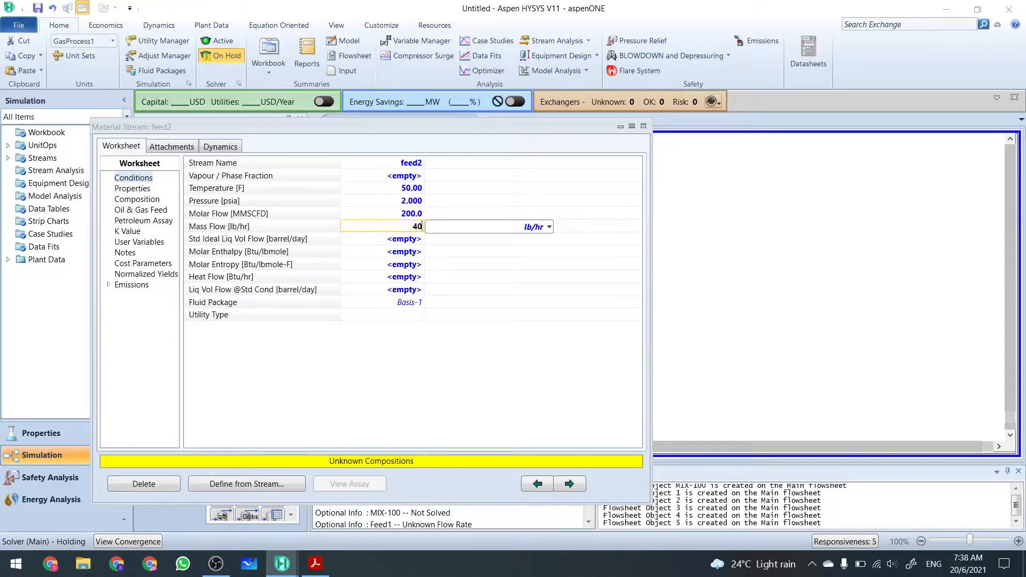
key(Return)
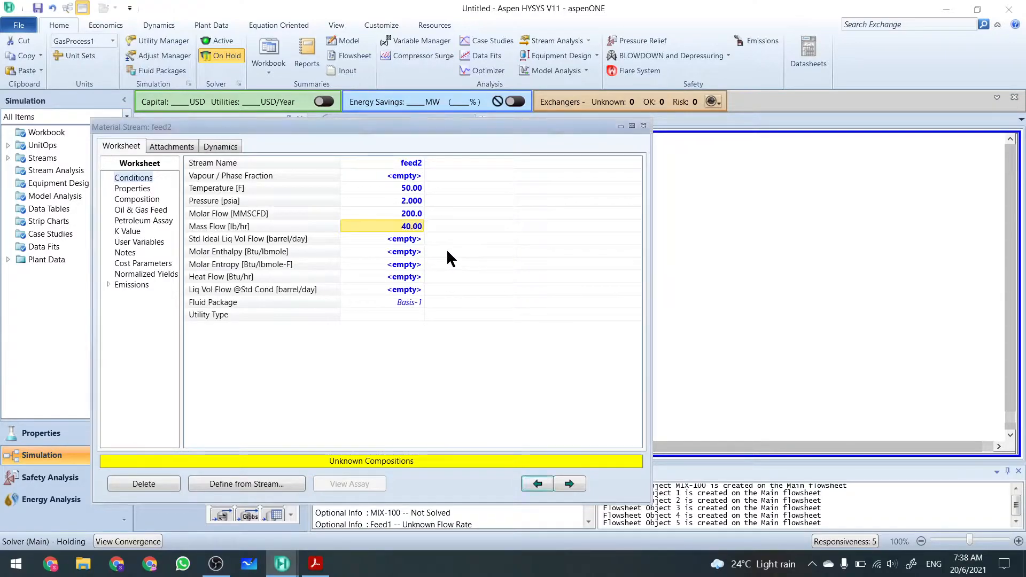
- Define feed2's composition with mole fractions of 0.5 for H2O, 0.1 for Hydrogen and 0.4 for H2S
click(146, 200)
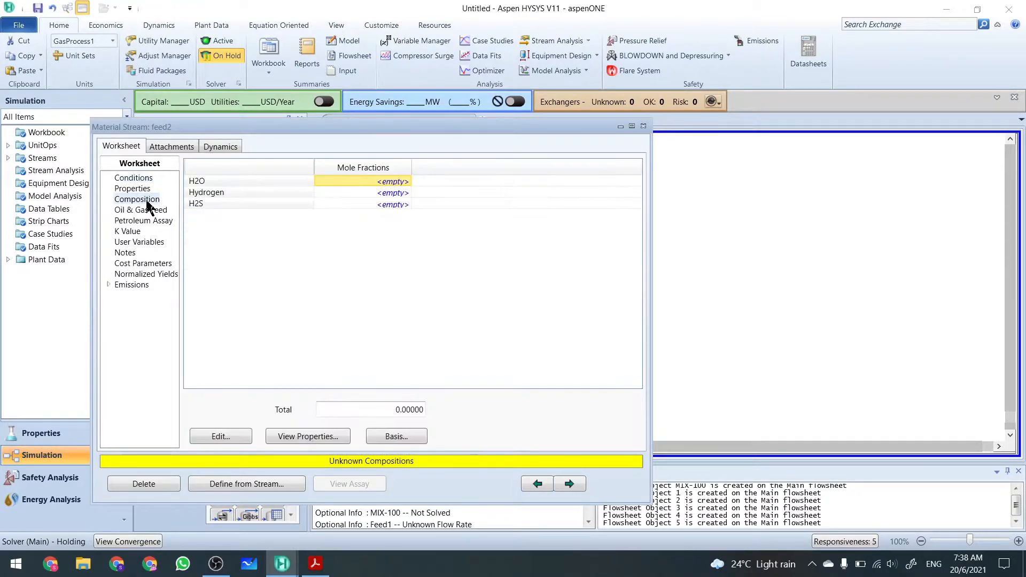
click(222, 436)
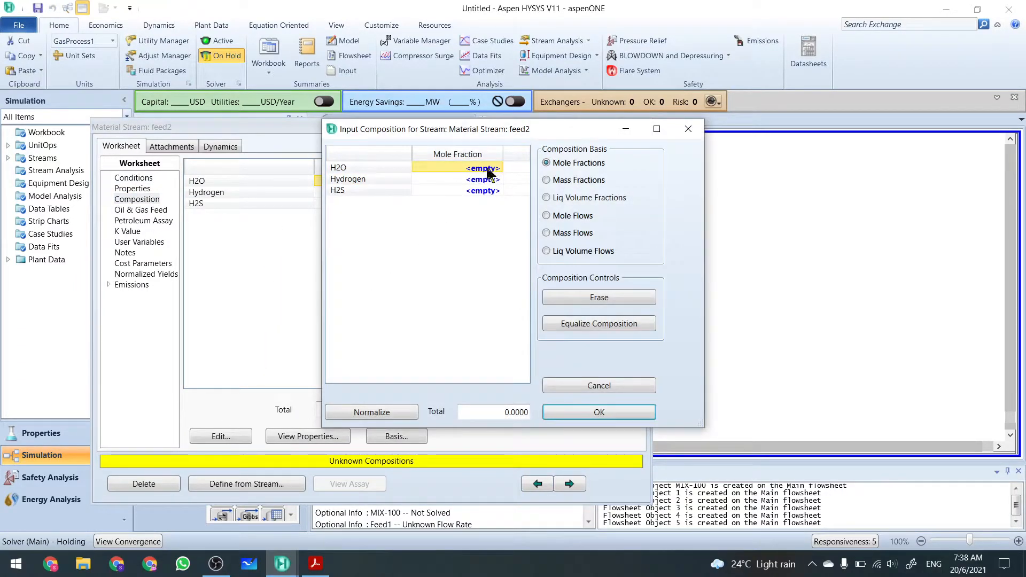
text(0.5)
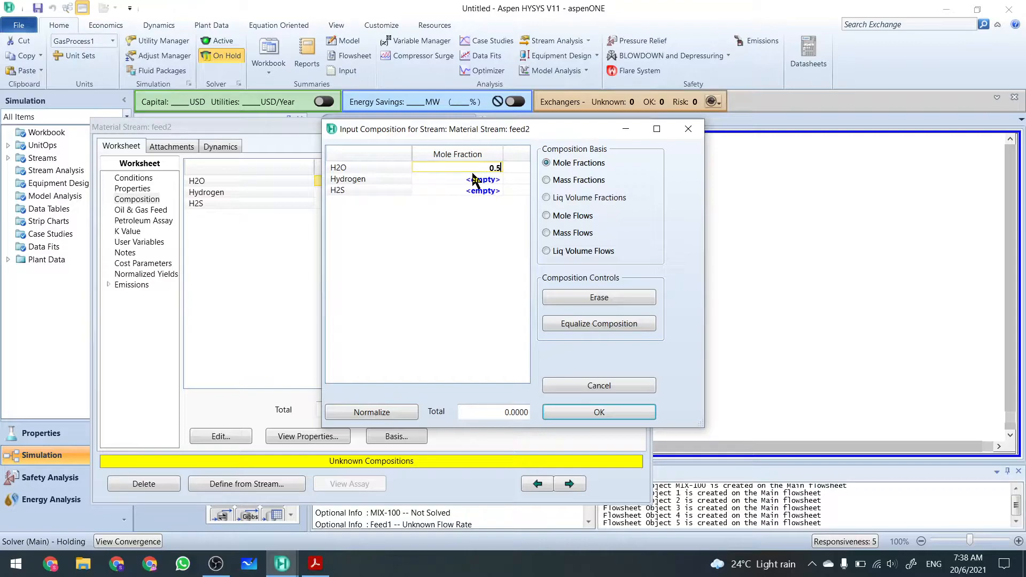
key(Return)
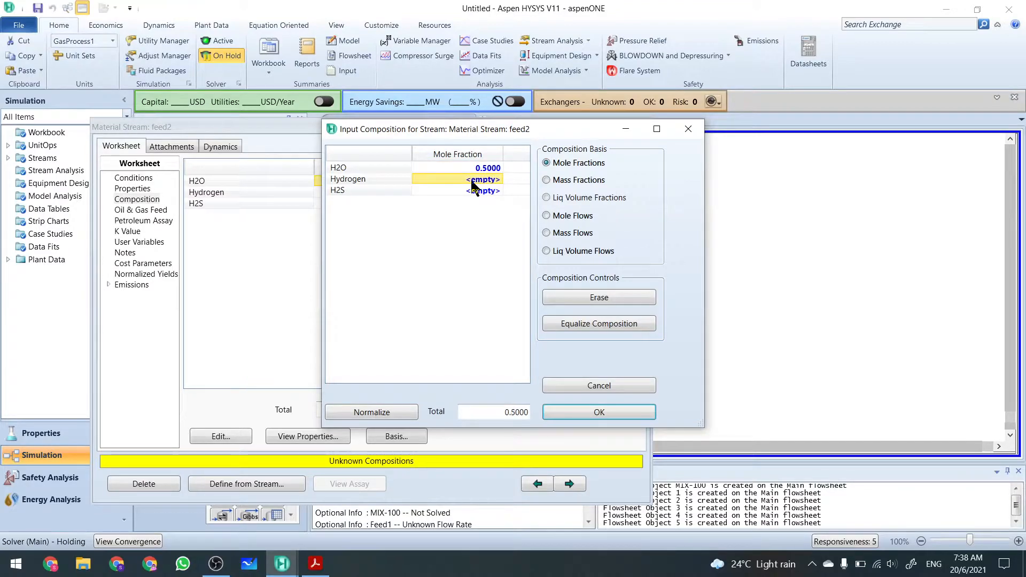
text(0.1)
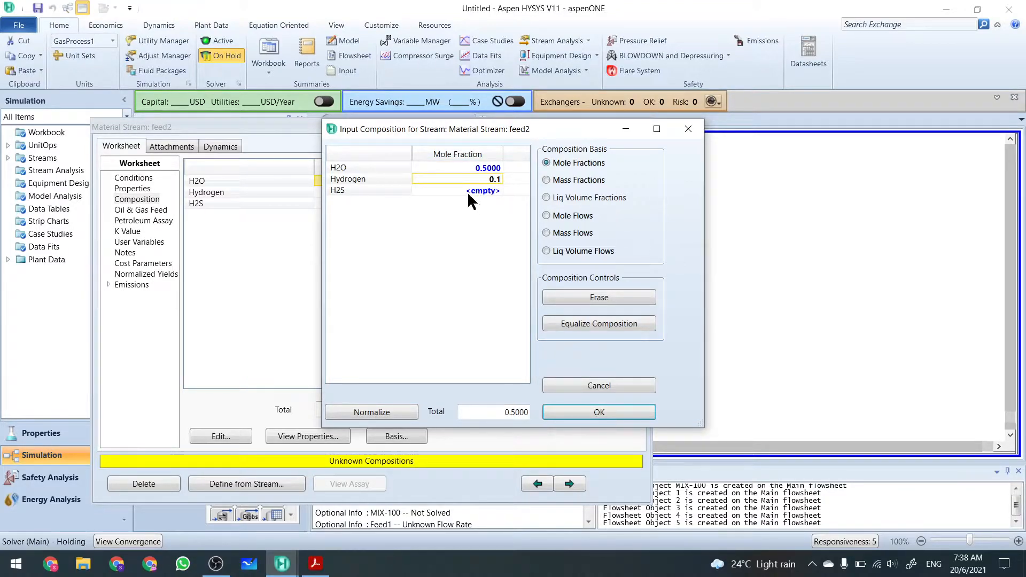
key(Return)
text(0.4)
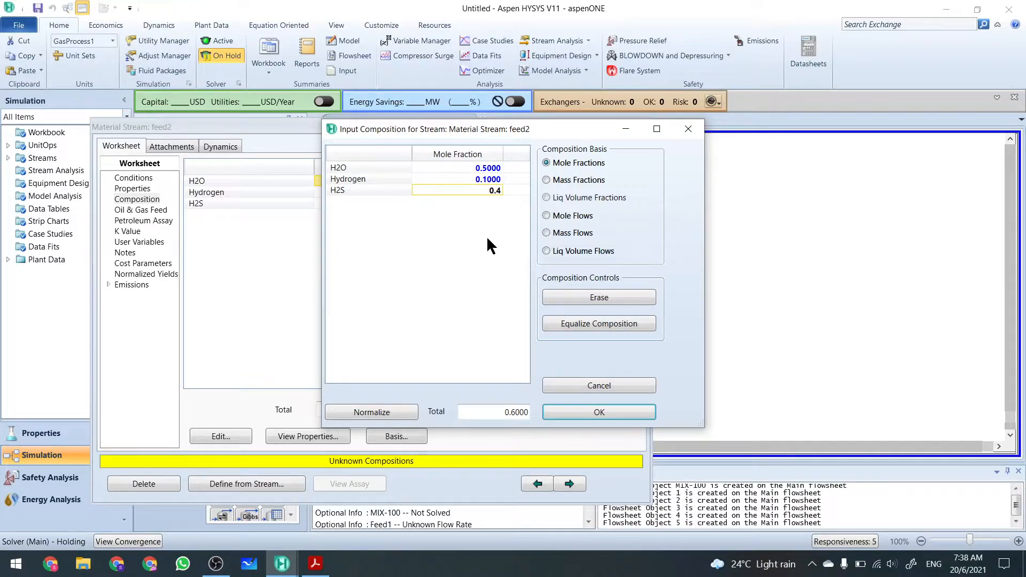
key(Return)
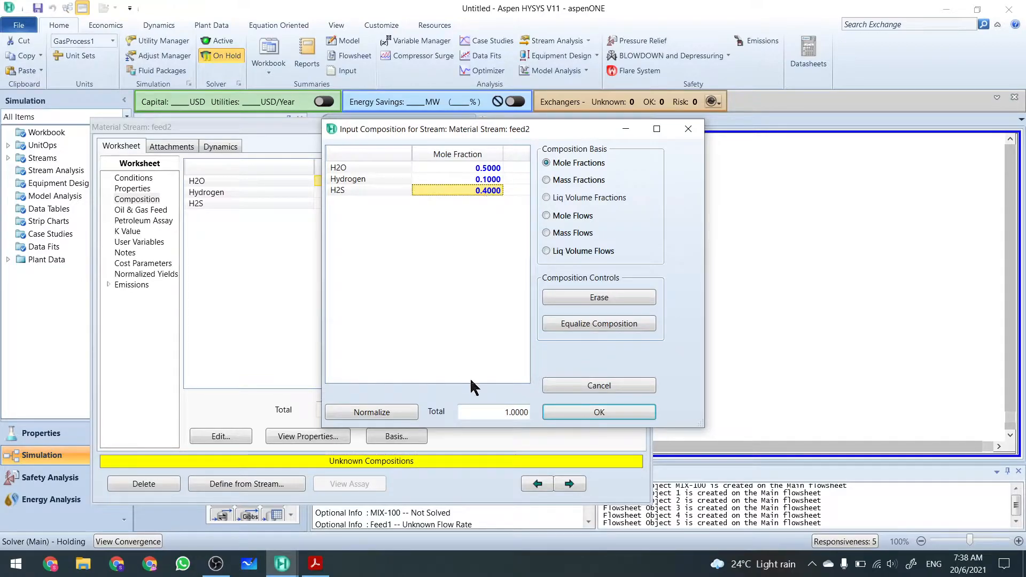
click(580, 413)
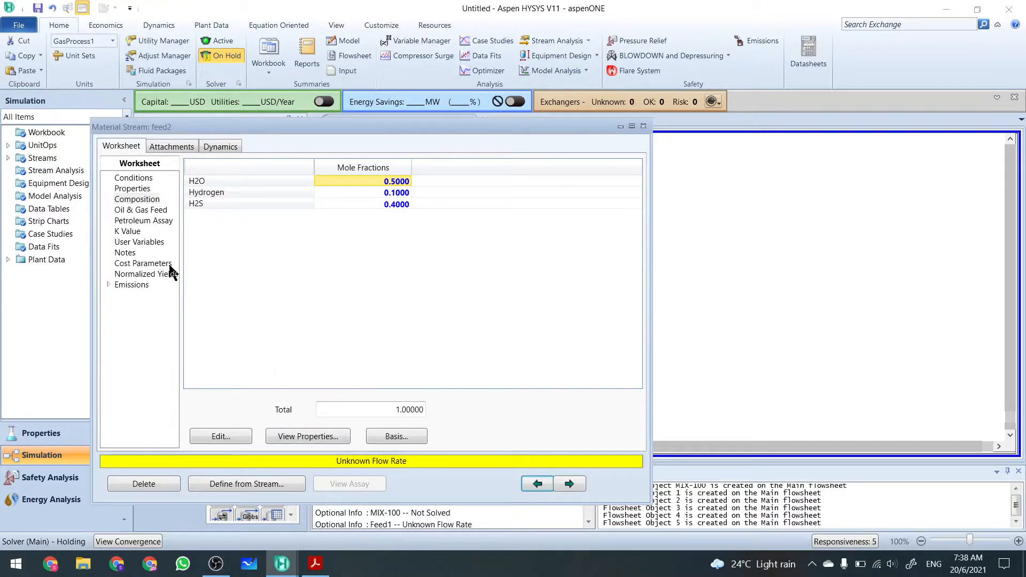
- Set feed2's vapour/phase fraction to 1 in its worksheet conditions and close the stream window
click(134, 179)
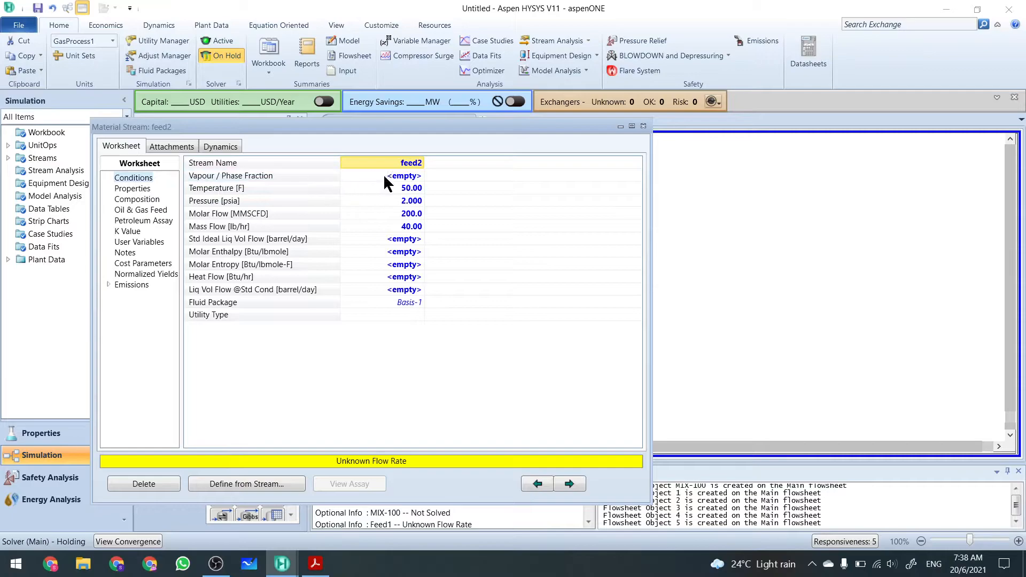
click(397, 178)
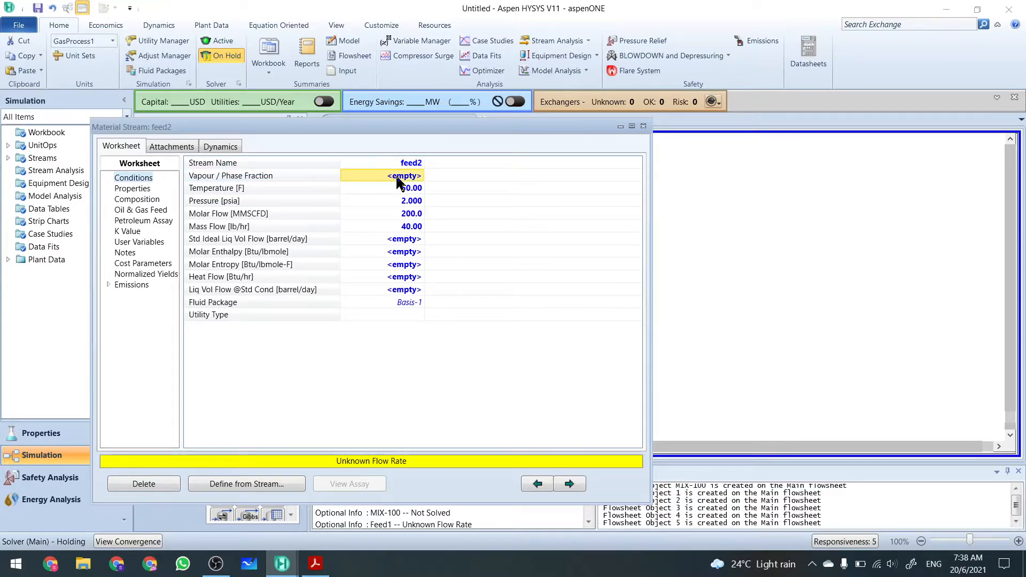
text(1)
key(Return)
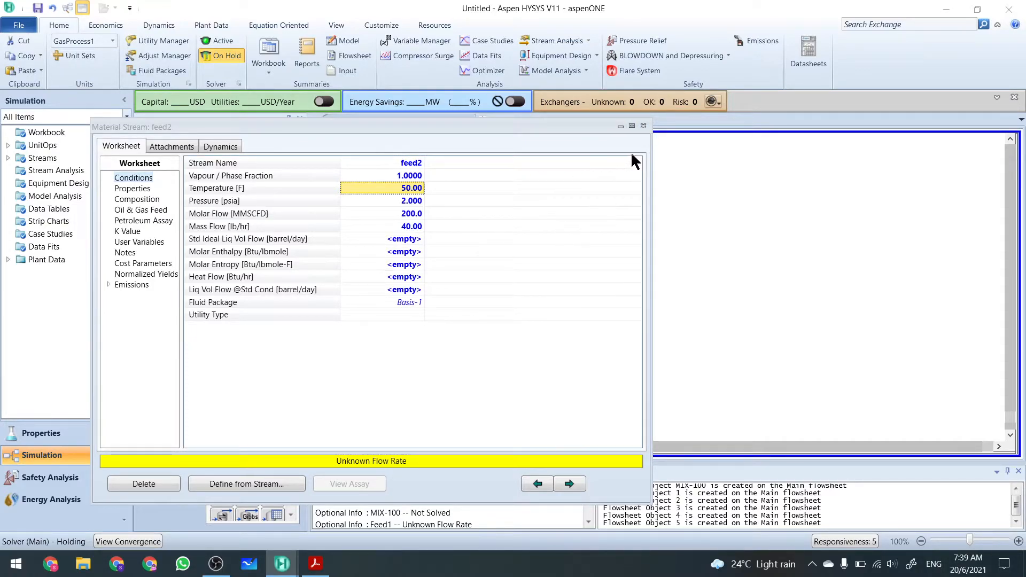
click(399, 179)
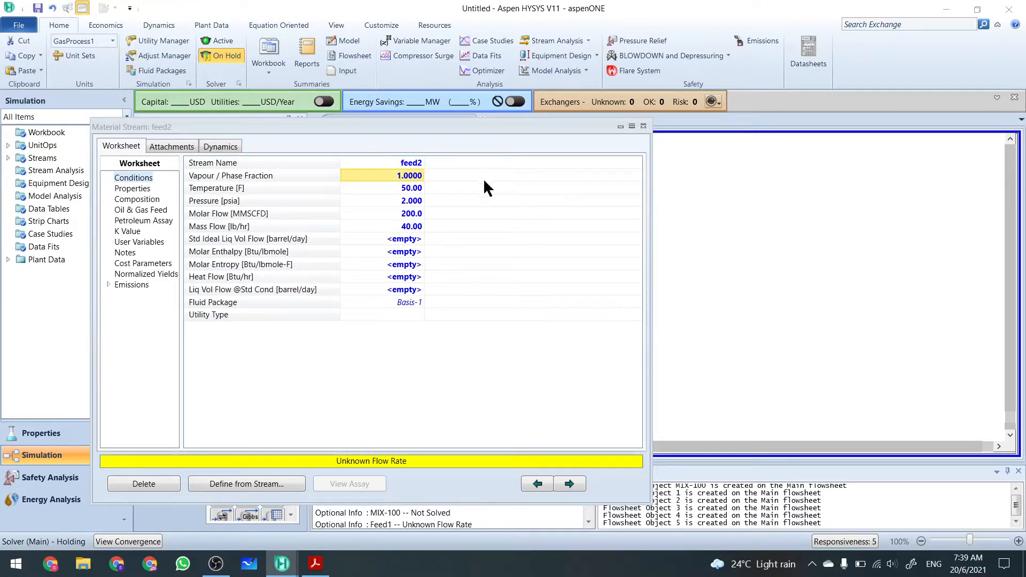
click(643, 126)
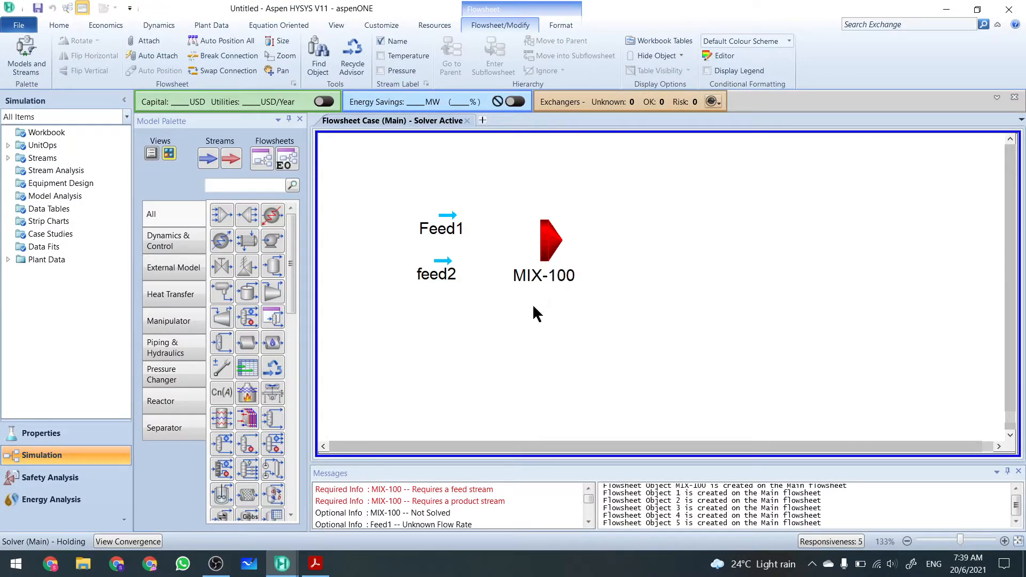
- Open mixer MIX-100 and connect Feed1 and feed2 as its inlet streams
click(547, 244)
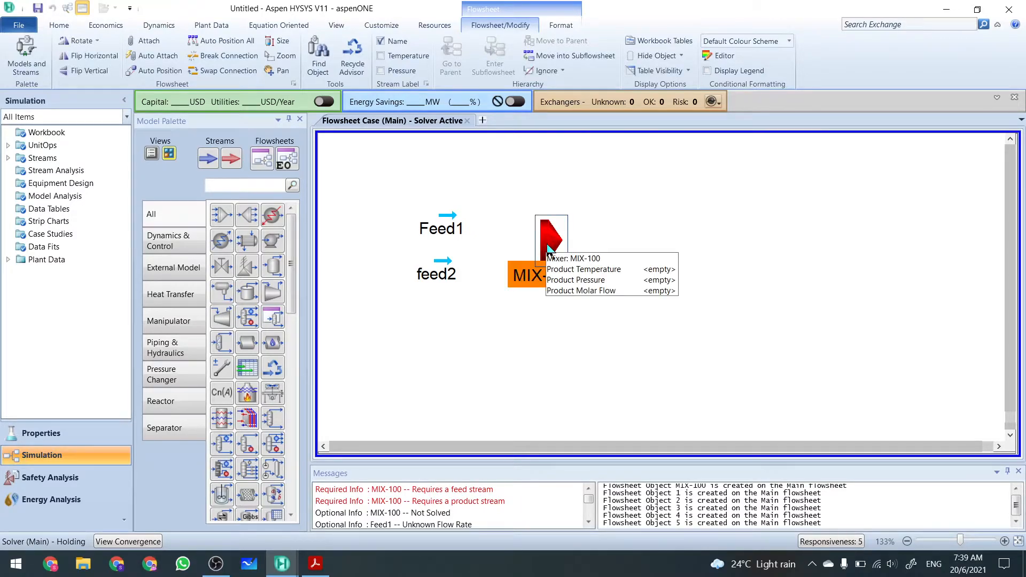
double_click(548, 247)
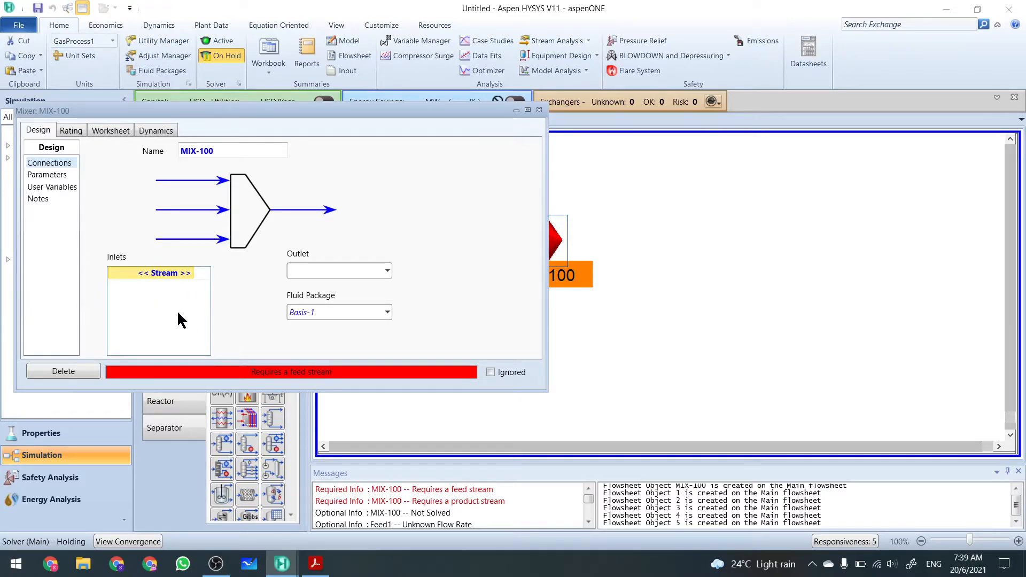
click(184, 275)
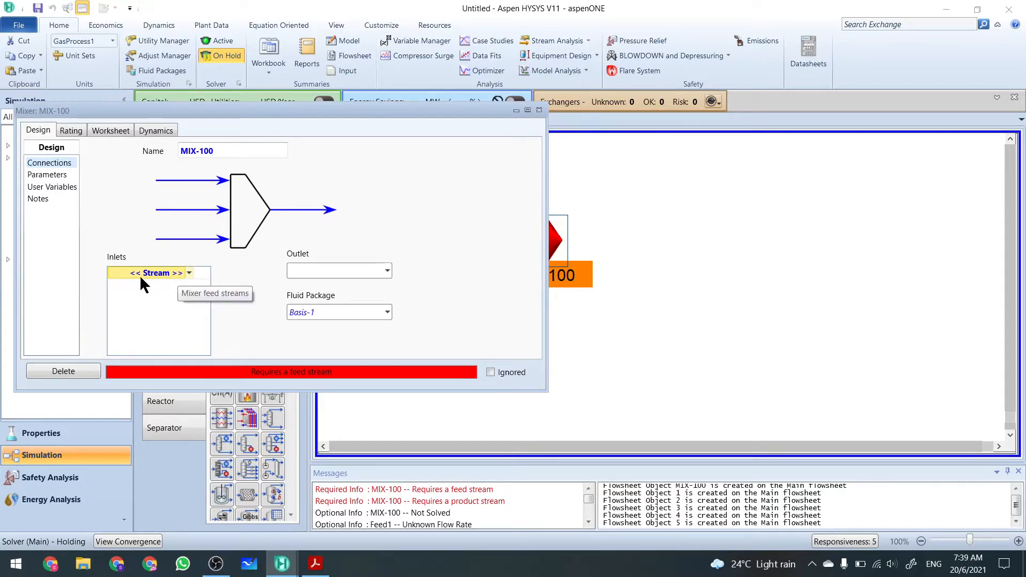
click(190, 273)
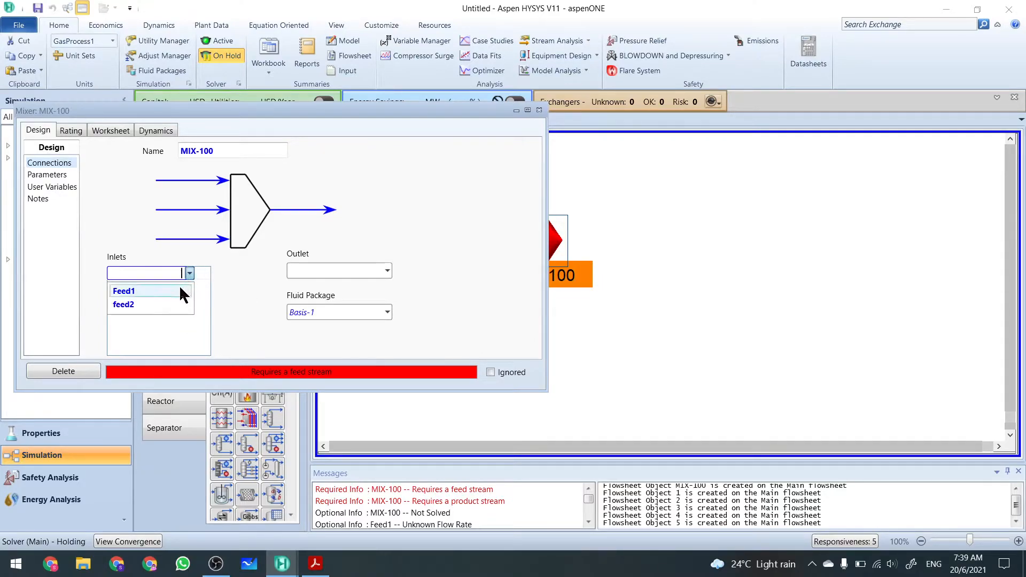
click(179, 287)
click(182, 290)
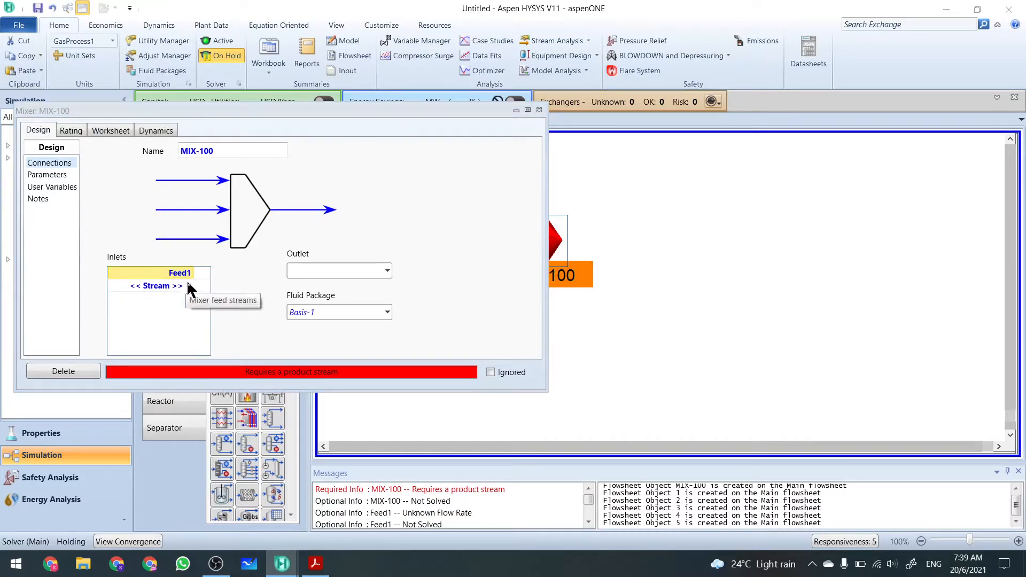
click(185, 292)
click(184, 298)
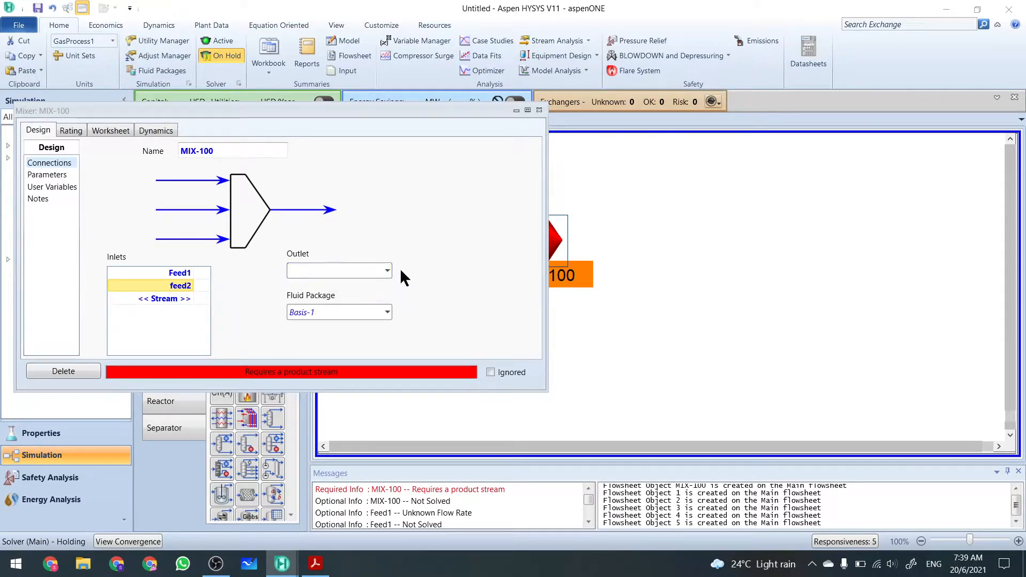
- Create the mixer's outlet stream with the name mixerOut and close the MIX-100 window
click(383, 273)
text(mixerout)
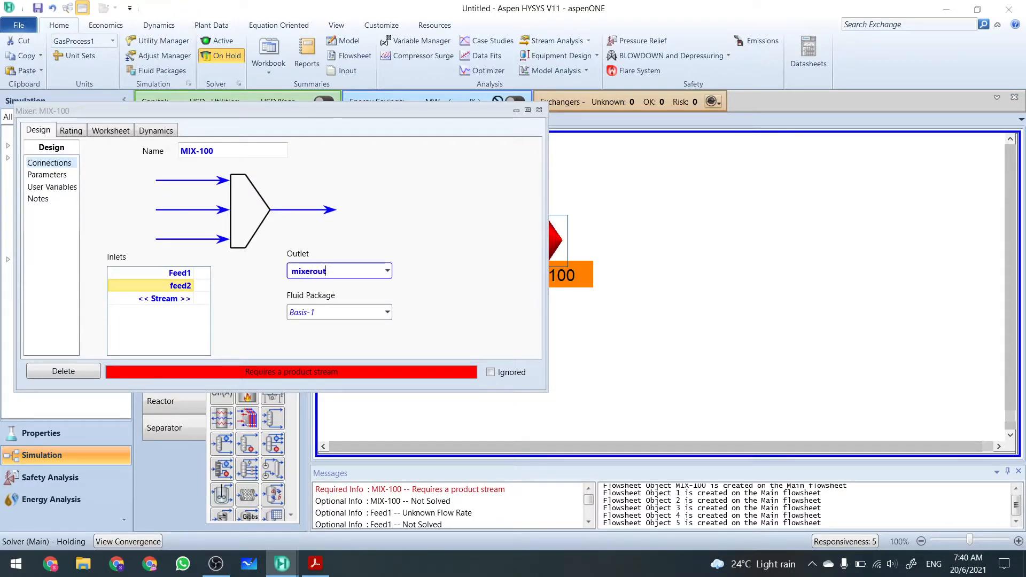
click(319, 276)
key(BackSpace)
text(O)
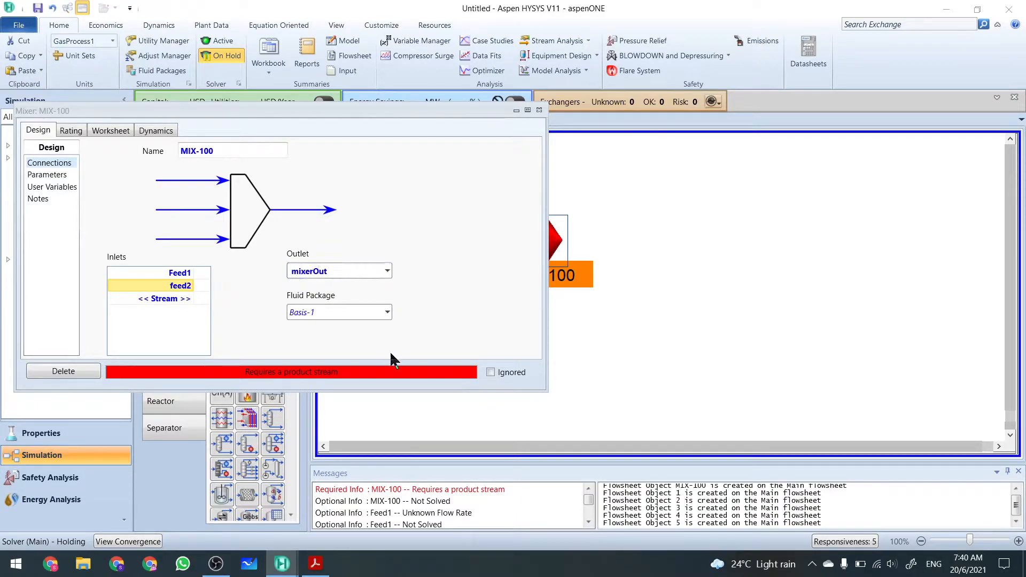
click(315, 271)
key(Return)
double_click(339, 274)
click(339, 274)
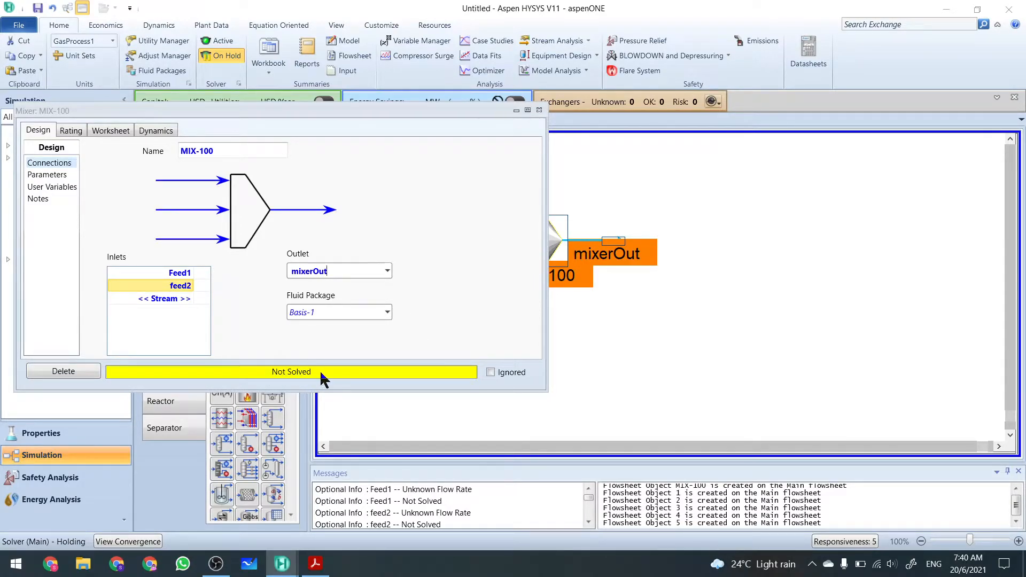
click(539, 111)
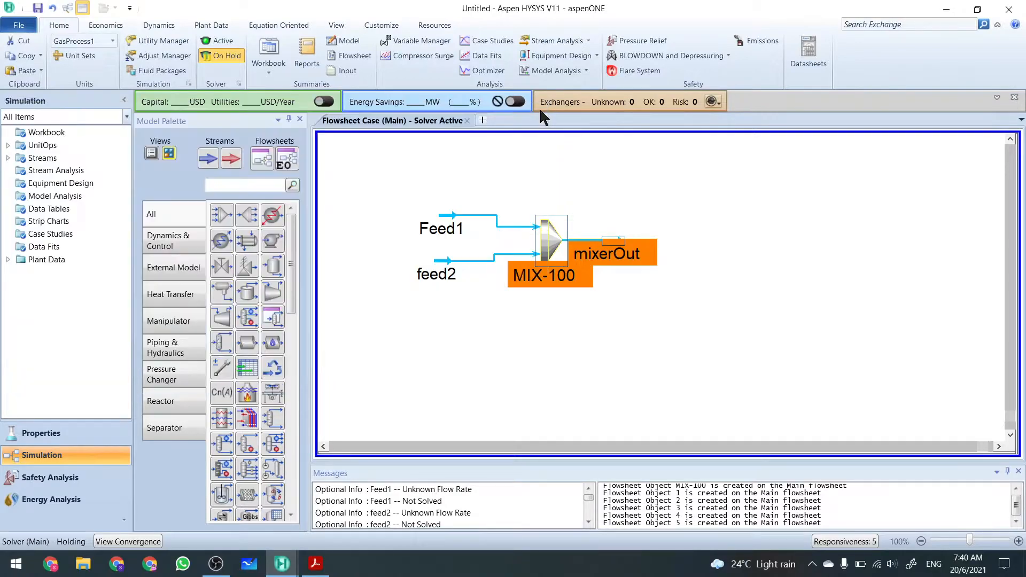
click(584, 417)
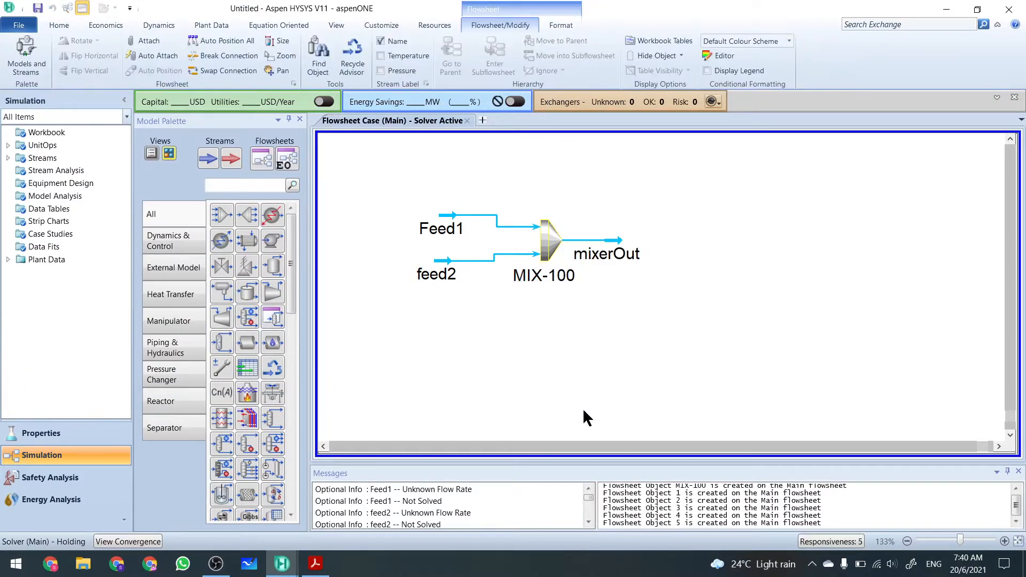
- Read through the status messages to examine what information the streams and mixer still need
click(589, 524)
click(589, 524)
click(589, 524)
click(588, 524)
click(588, 524)
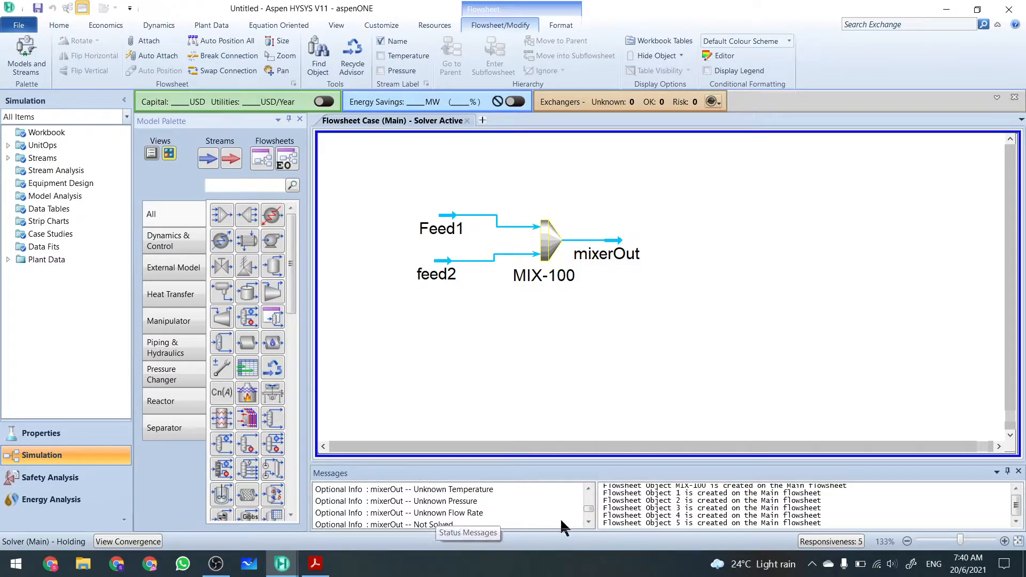
click(589, 524)
click(588, 524)
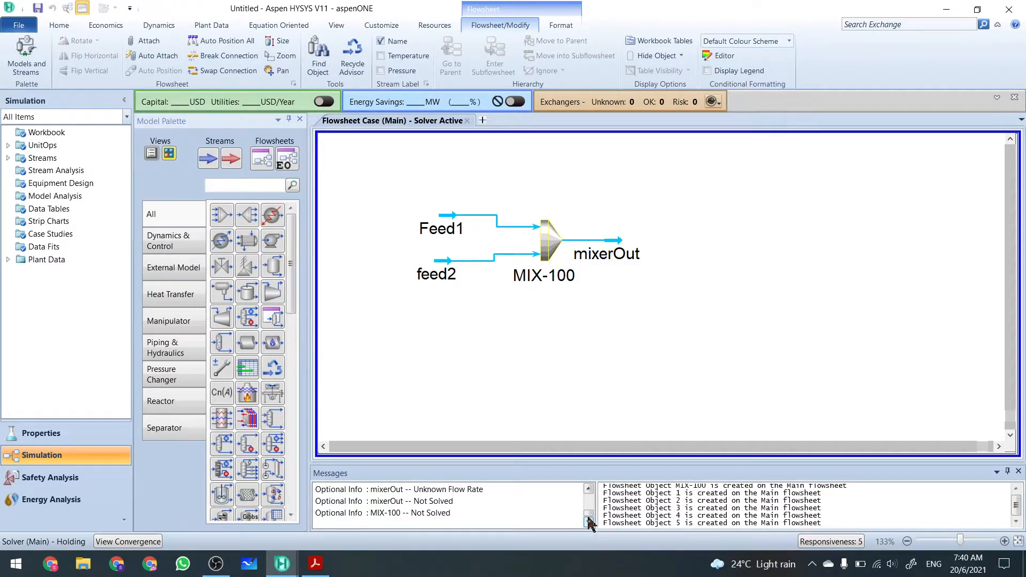
click(589, 488)
click(588, 522)
click(588, 488)
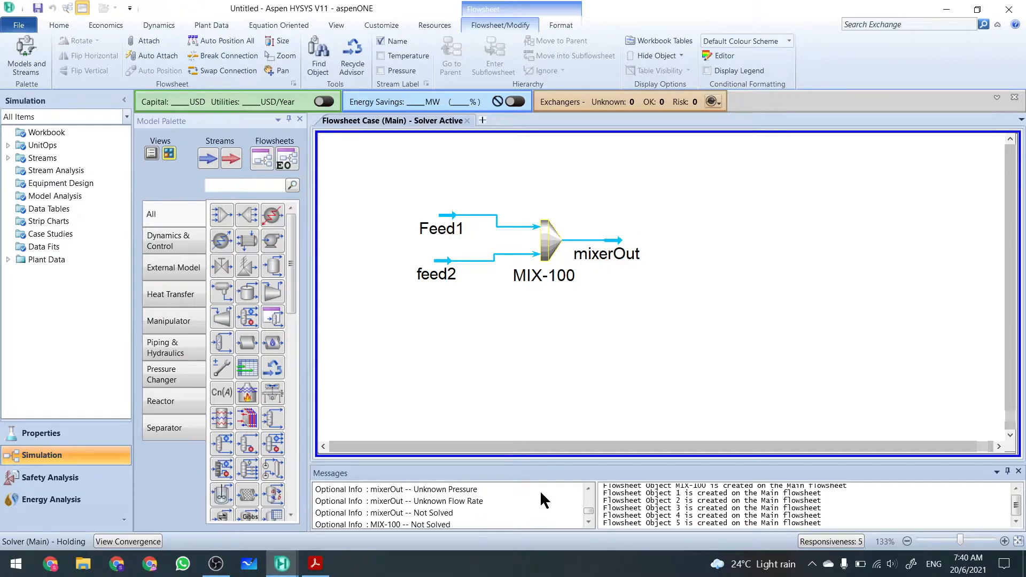
click(590, 489)
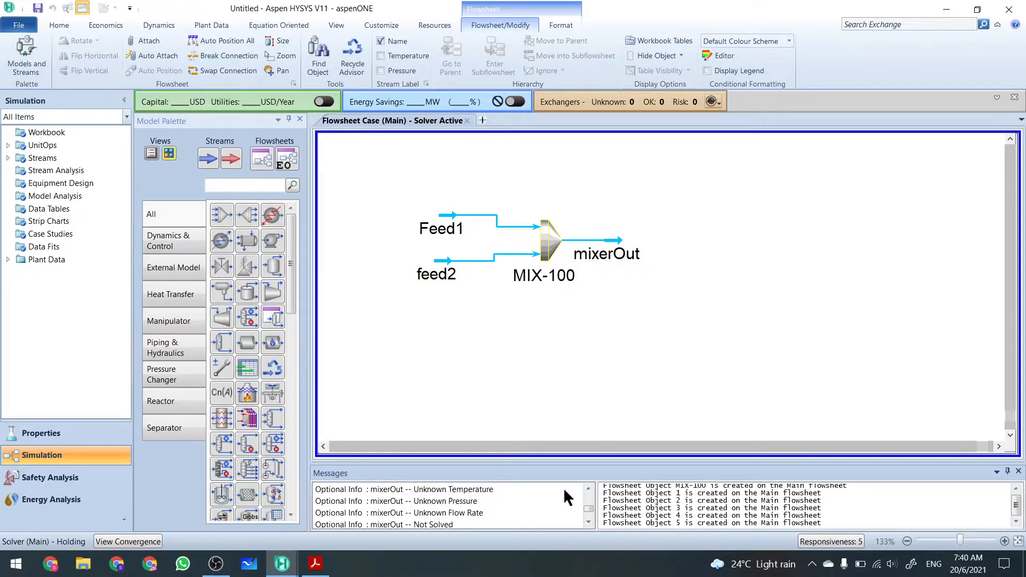
double_click(589, 488)
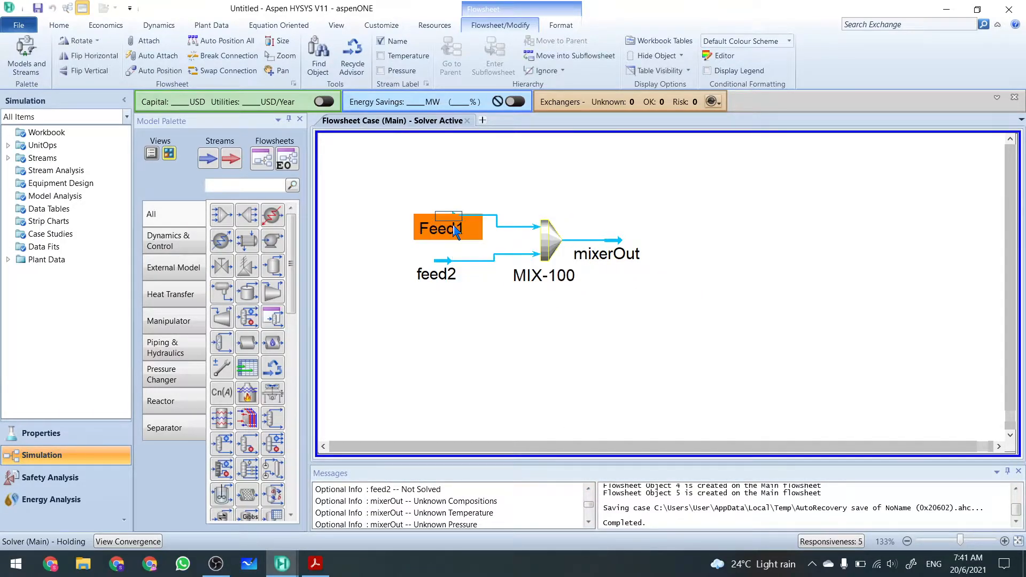
- Open the Feed1 stream and set its mass flow to 100 lb/hr
mouse_move(456, 231)
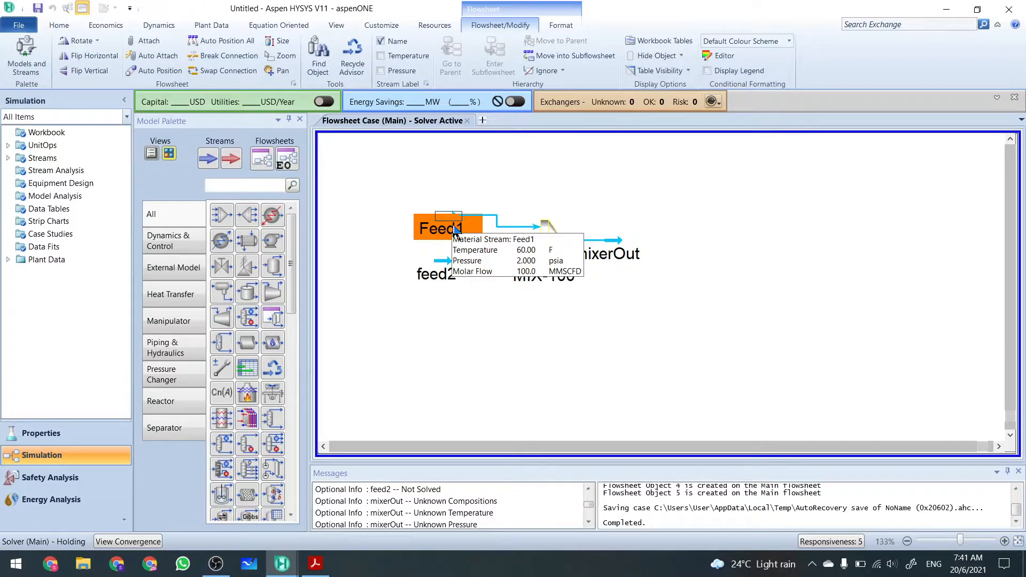
double_click(454, 227)
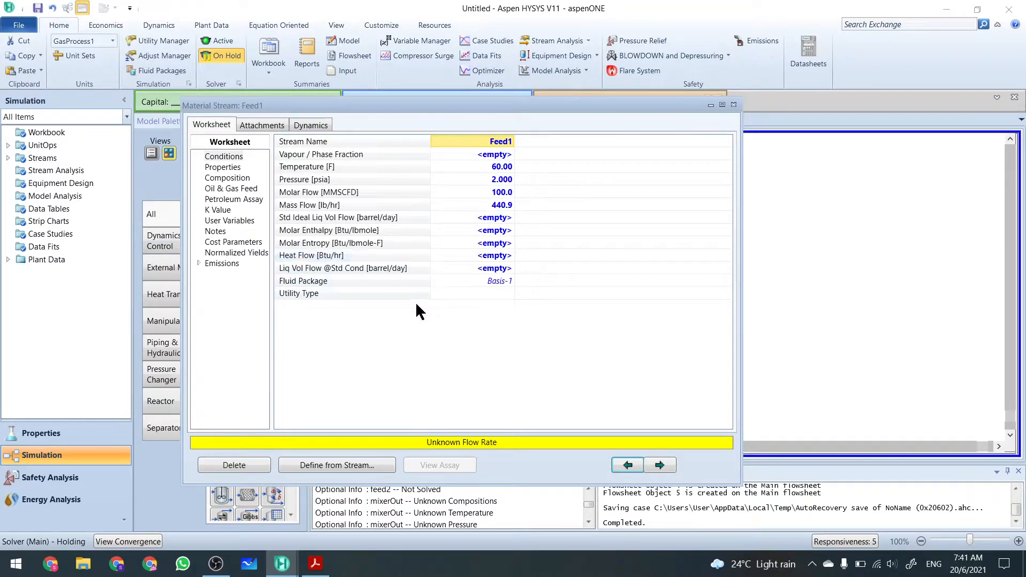
click(498, 206)
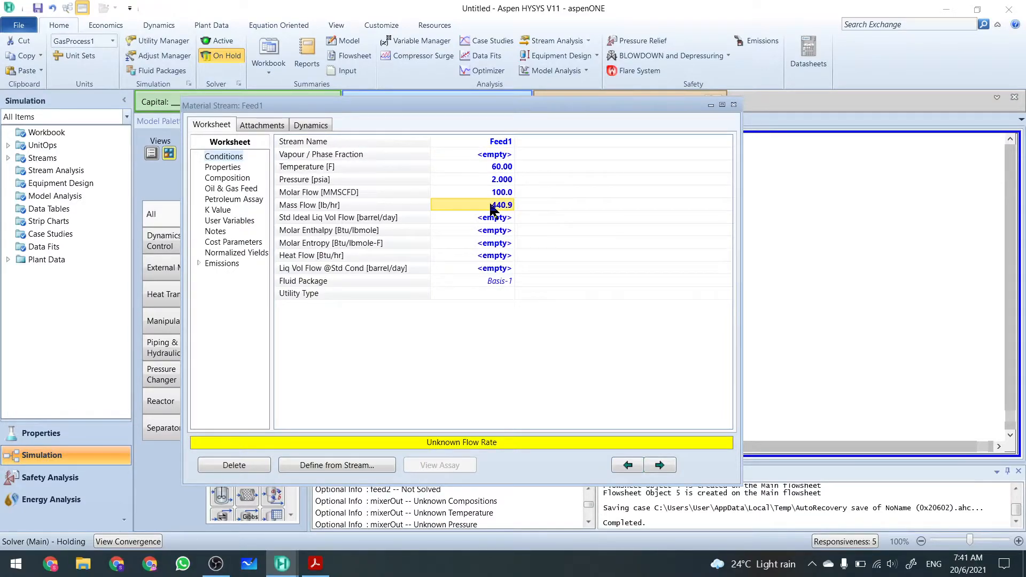
text(1)
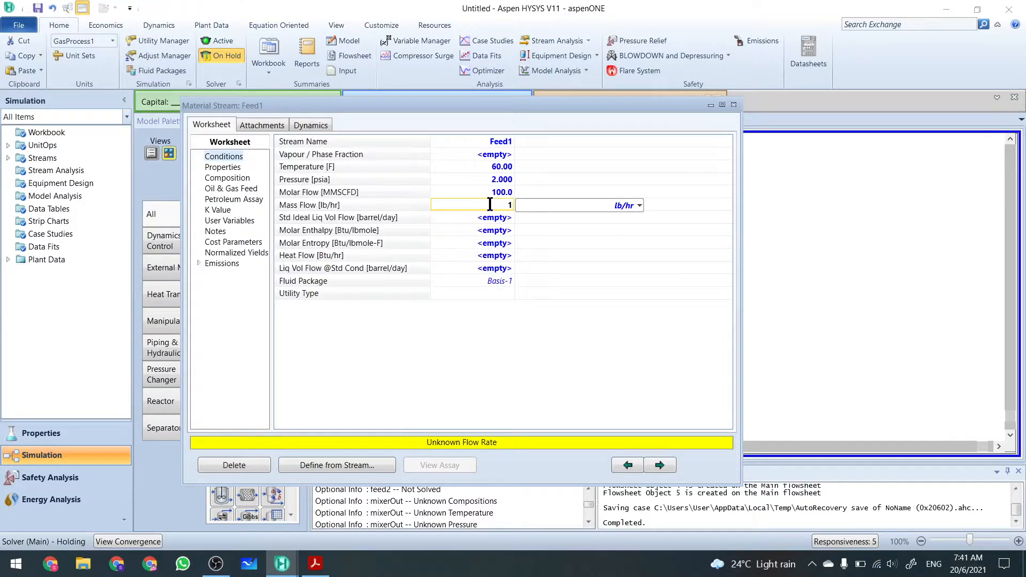
text(00)
key(Return)
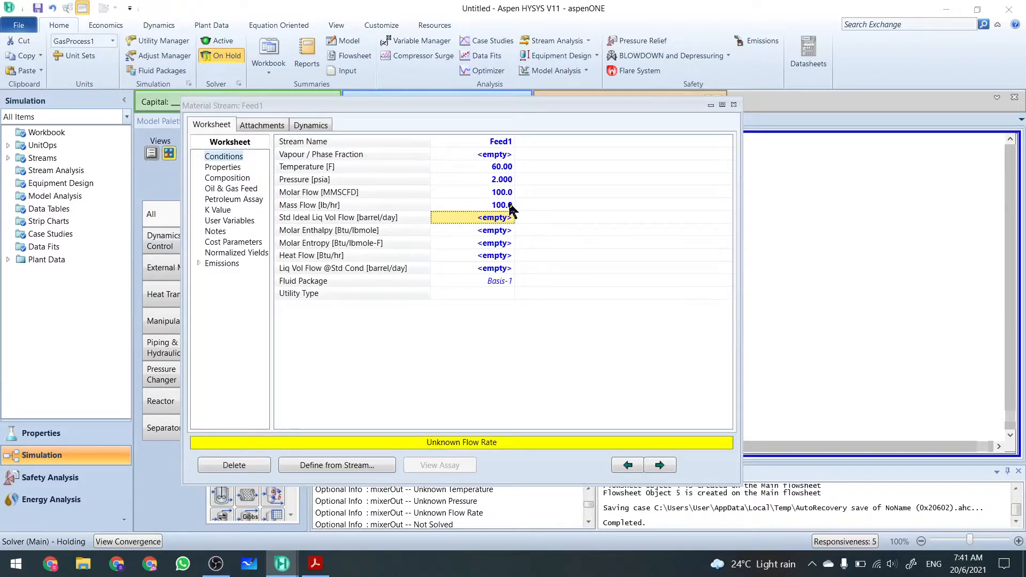
- Set Feed1's vapour/phase fraction to 1, check its mole-fraction composition and close the stream window
click(505, 157)
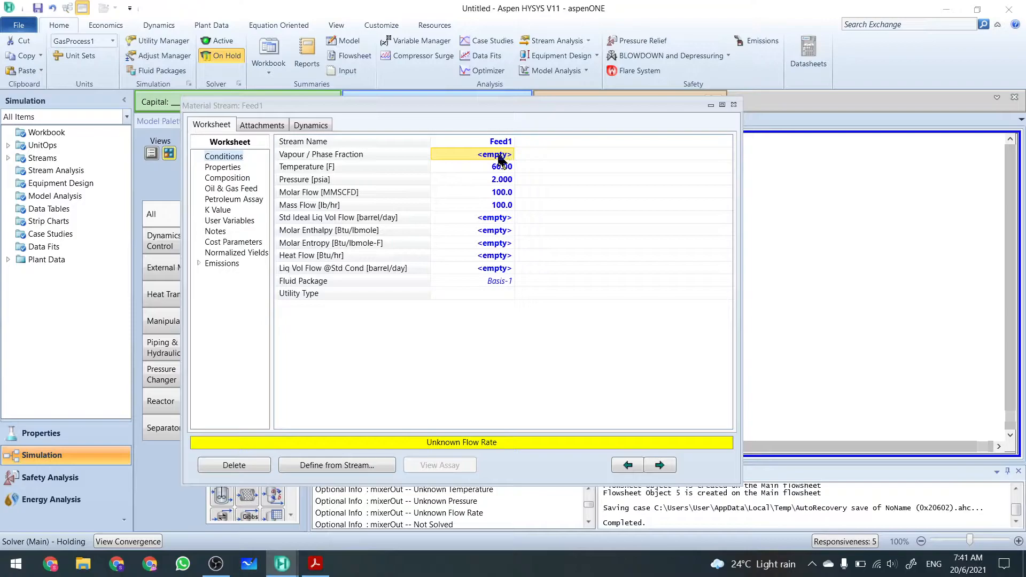
text(1)
key(Return)
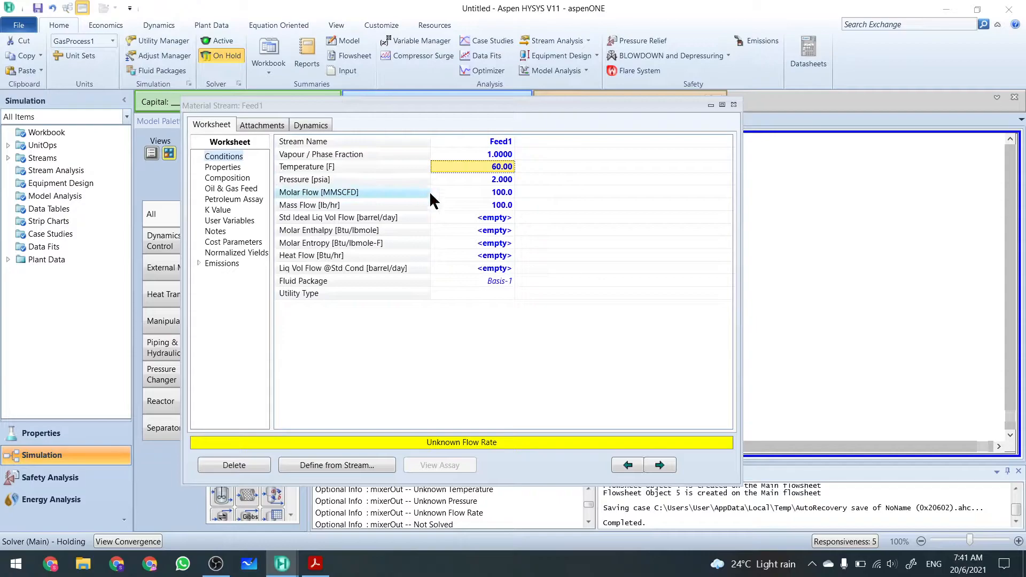
mouse_move(502, 199)
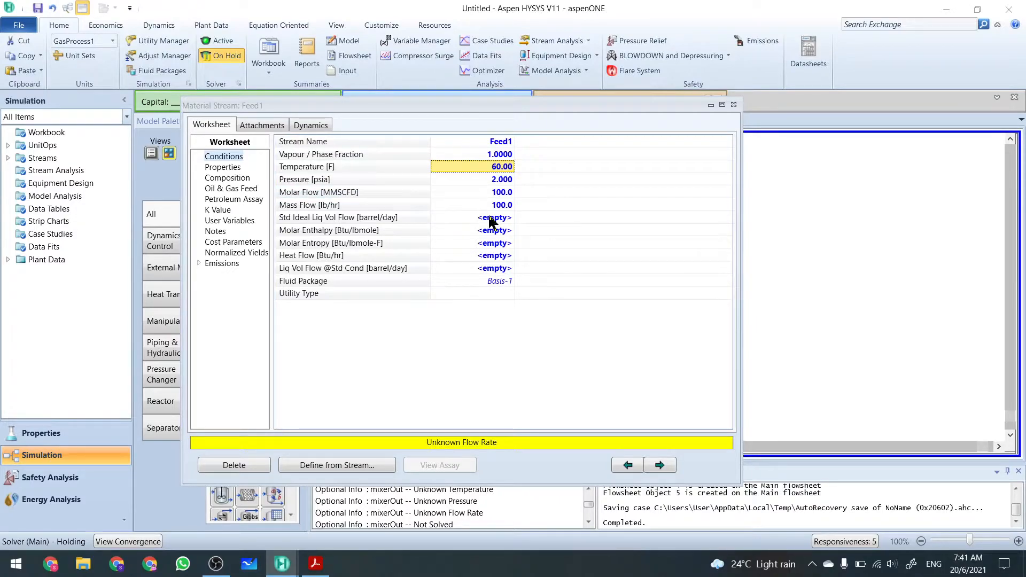
click(226, 179)
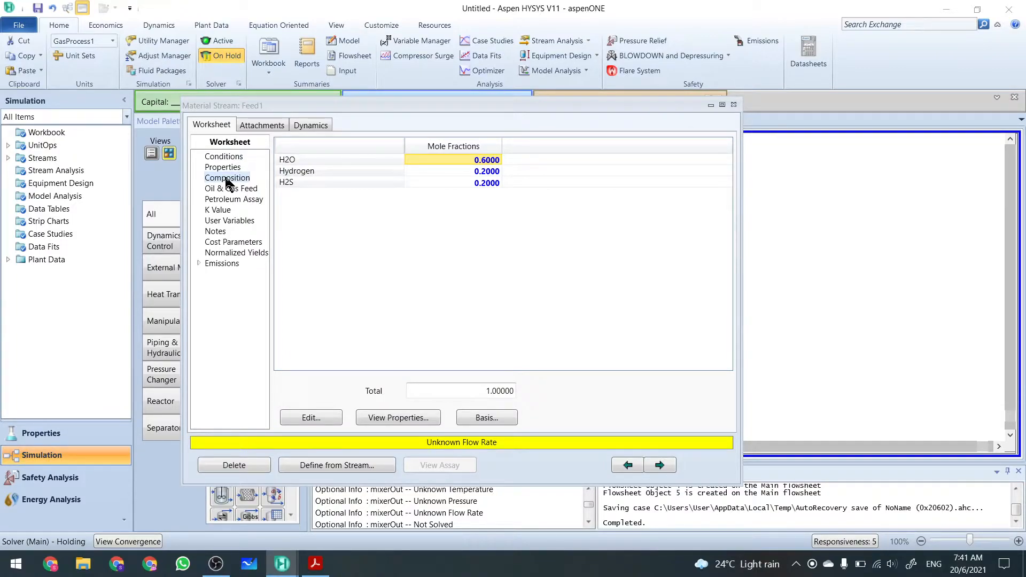
click(305, 418)
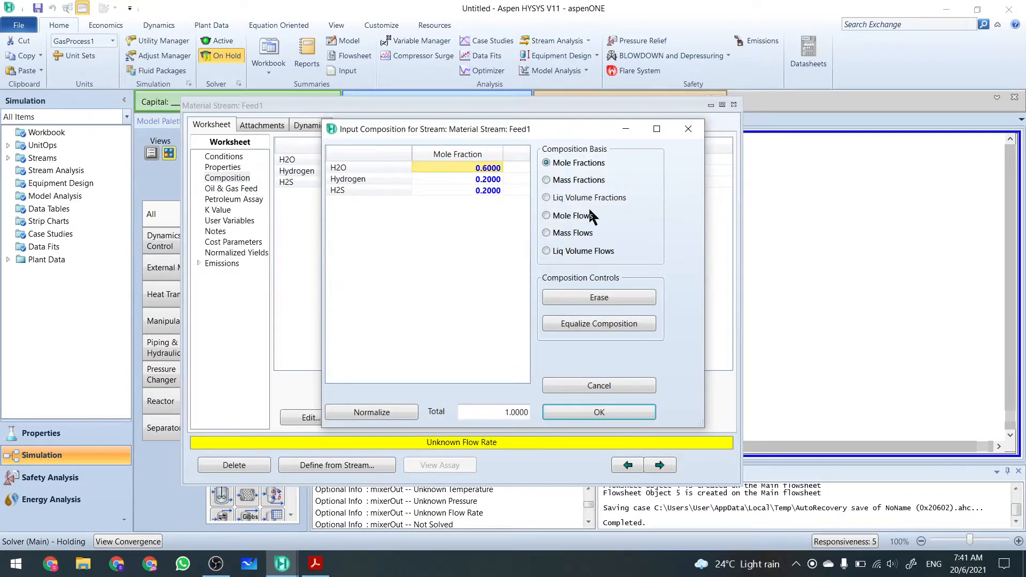
click(598, 414)
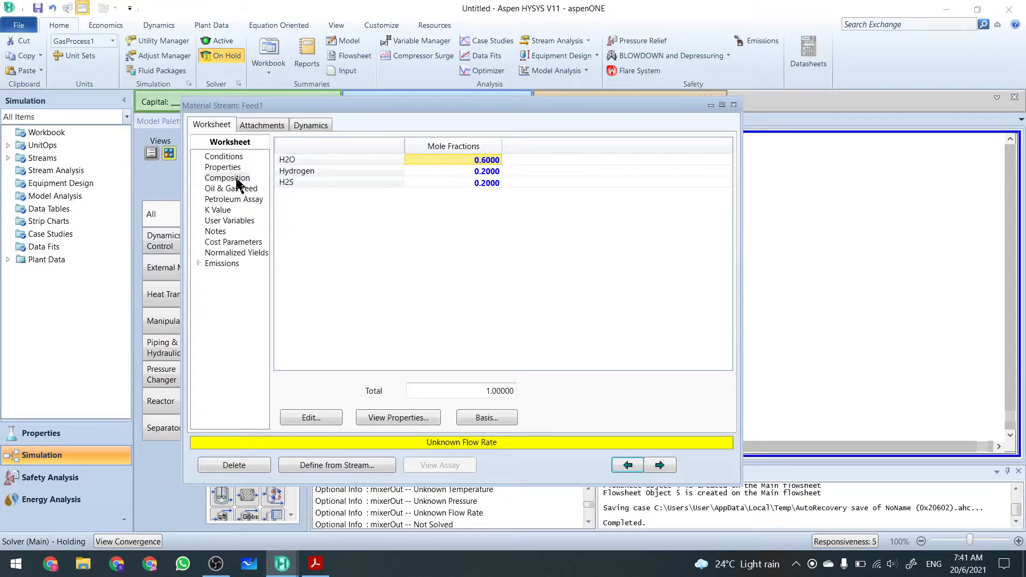
click(239, 156)
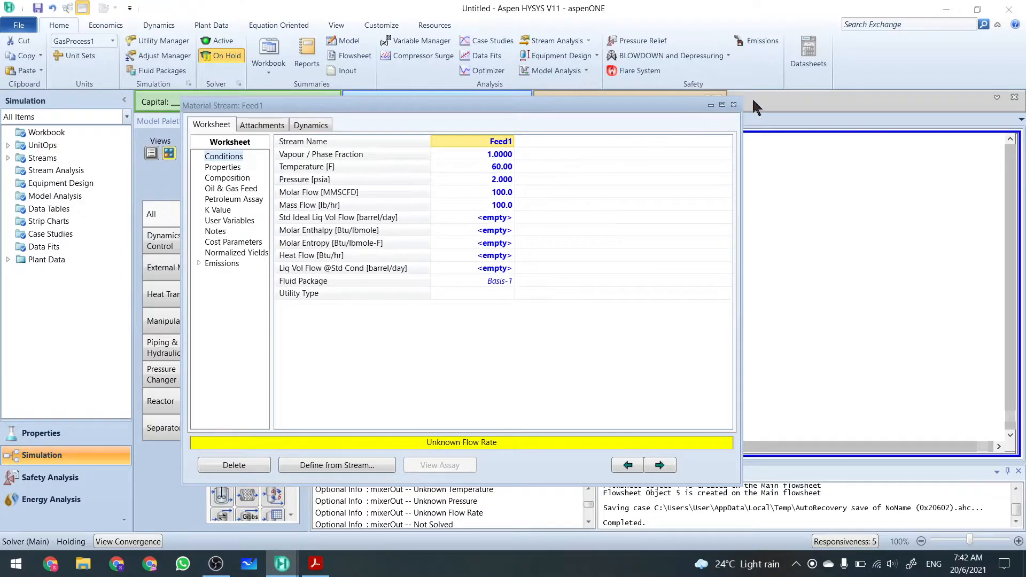
click(734, 105)
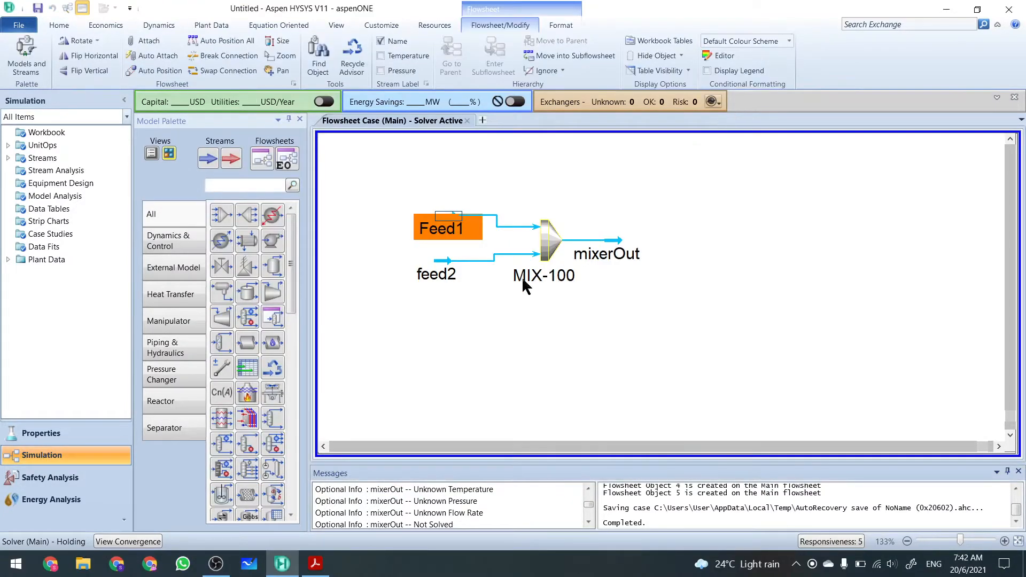
- Review feed2's temperature, pressure, flow rates and mole-fraction composition, and close the stream window
click(441, 271)
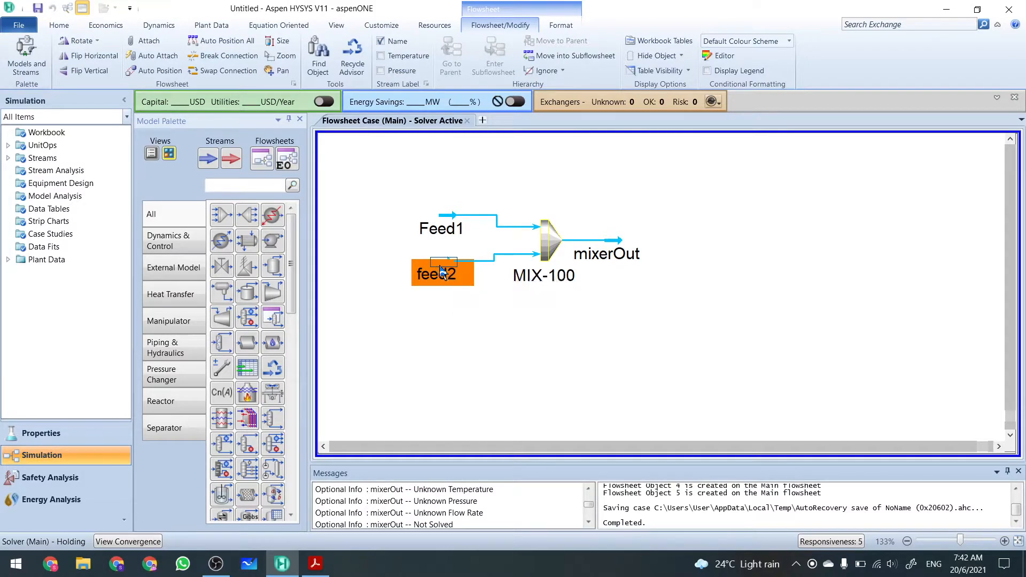
double_click(441, 271)
drag(388, 139, 425, 90)
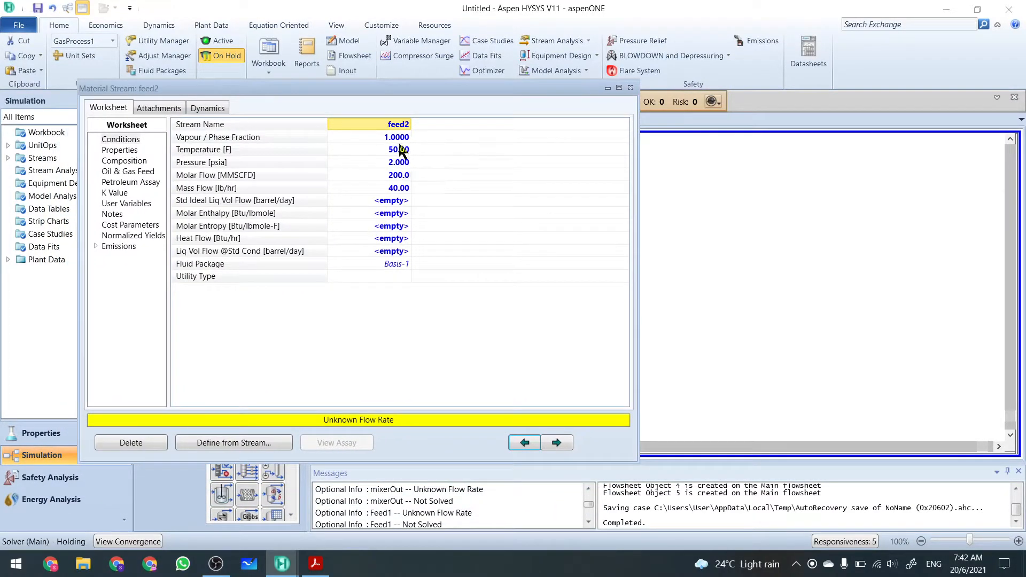
click(400, 151)
key(Down)
key(Down)
click(399, 152)
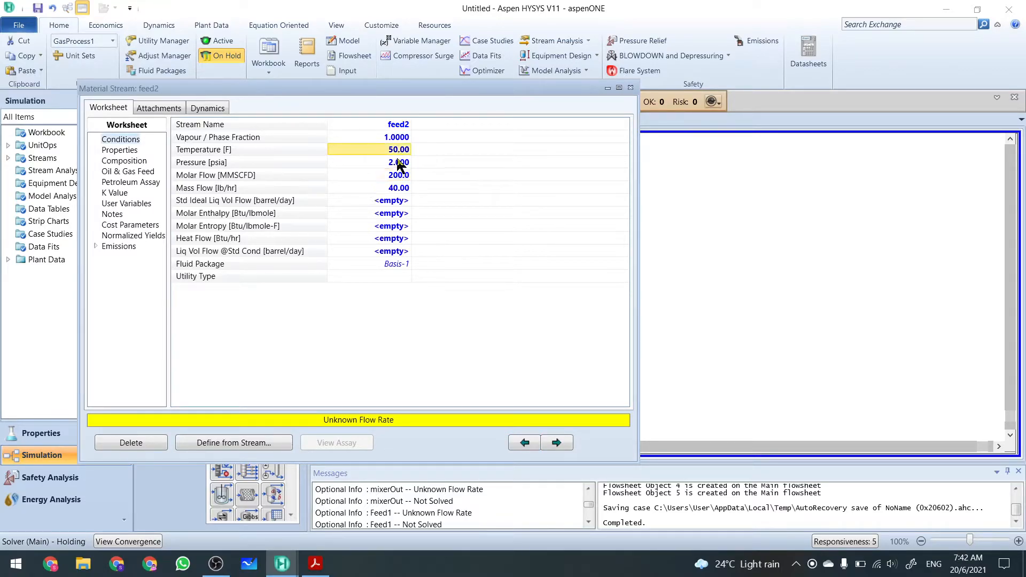
click(400, 162)
click(400, 187)
click(400, 175)
click(401, 189)
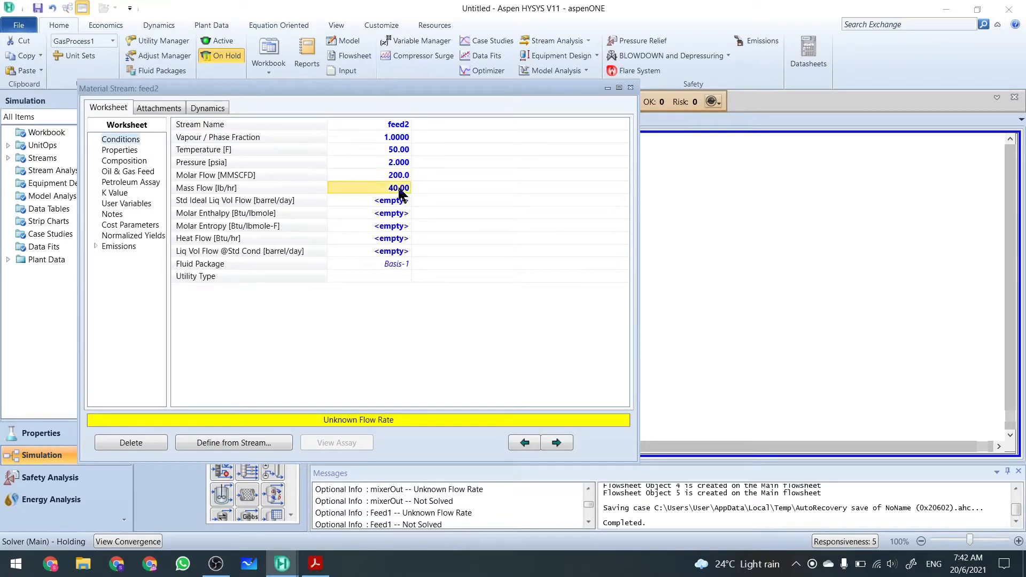
click(142, 162)
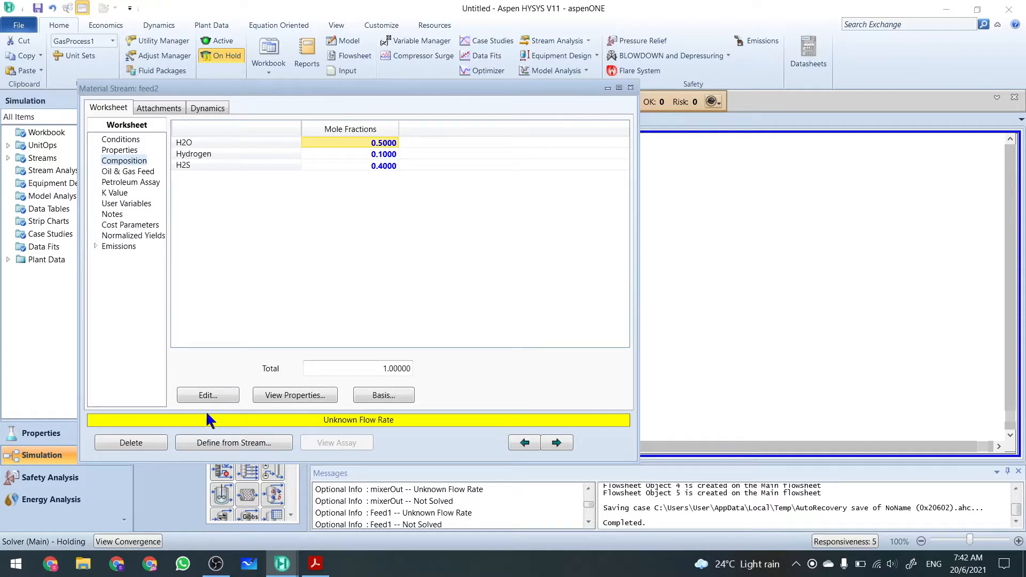
click(630, 87)
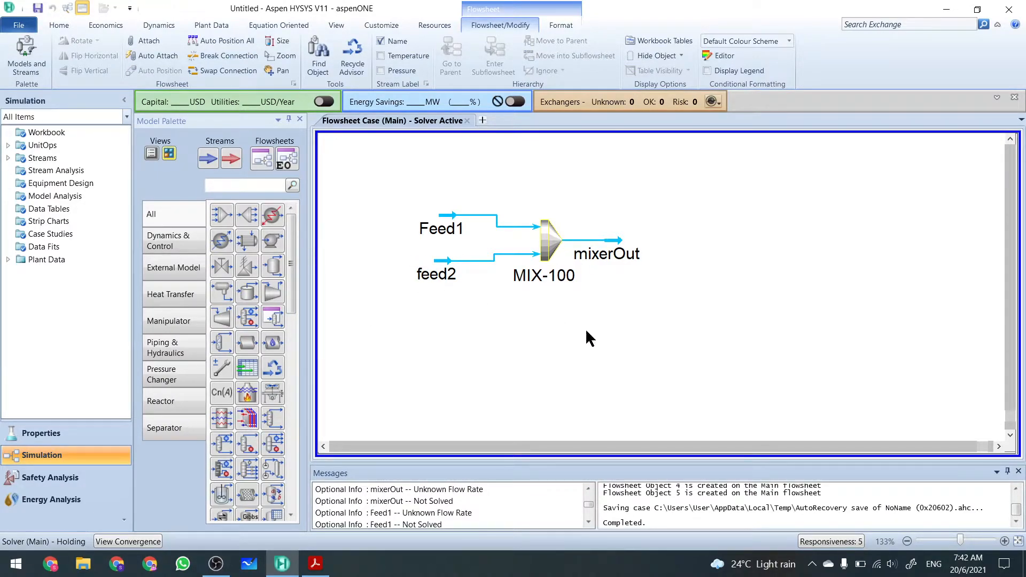
- Place a cooler below the mixerOut stream's outlet end and a heater above it on the flowsheet
click(221, 242)
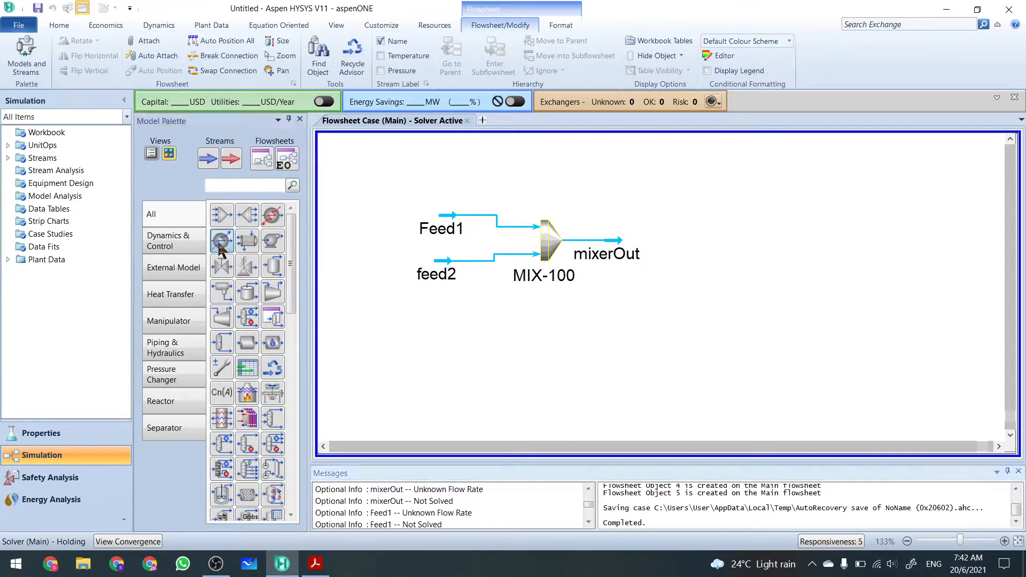
click(686, 315)
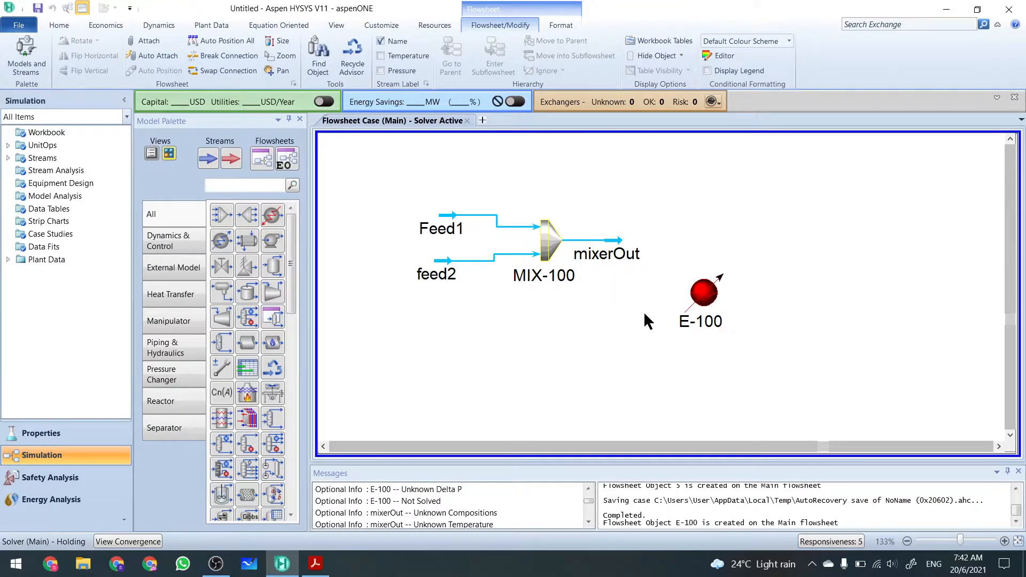
click(272, 216)
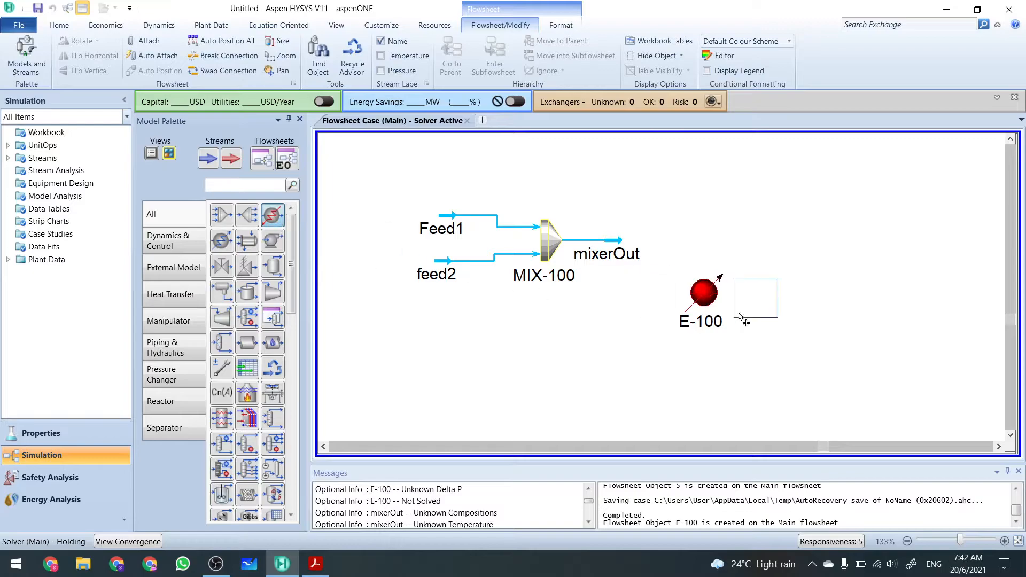
click(736, 234)
click(801, 284)
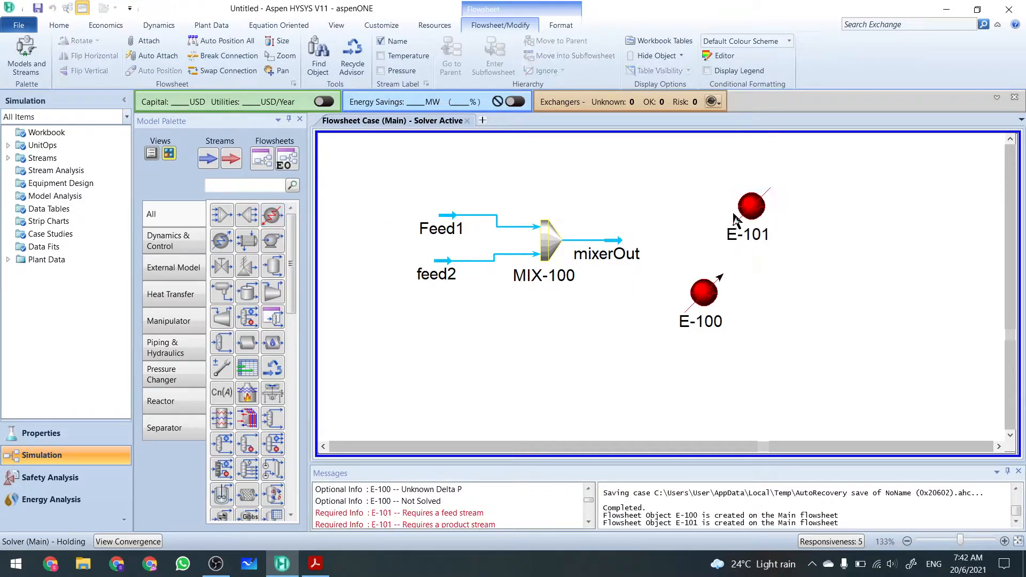
mouse_move(738, 236)
- Add a heat exchanger below the mixer and a pump above the mixerOut stream
click(247, 241)
click(543, 350)
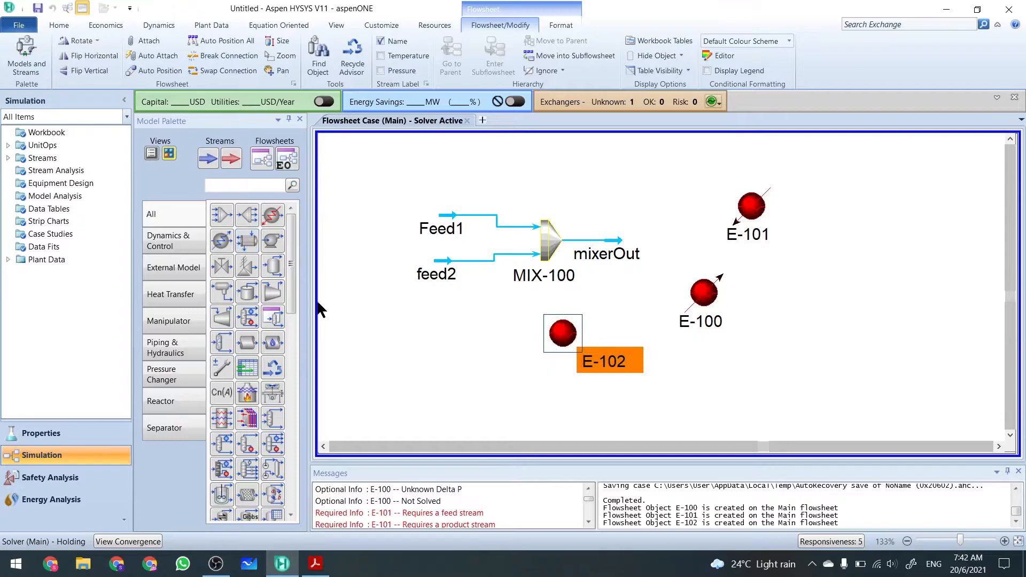
click(272, 241)
click(617, 203)
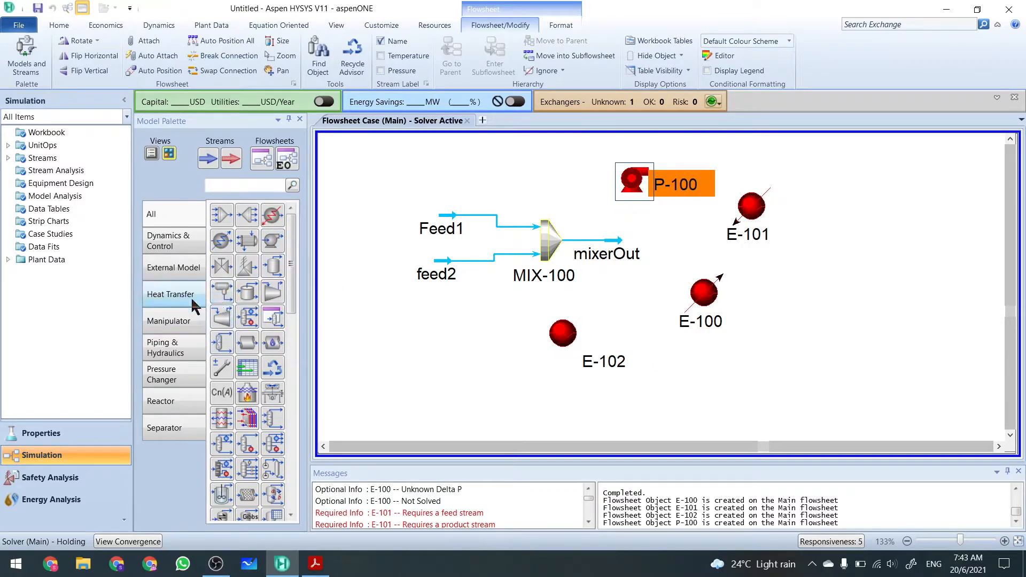
- Add a separator beside the cooler and a continuous-flow stirred tank reactor below the feed streams
click(175, 428)
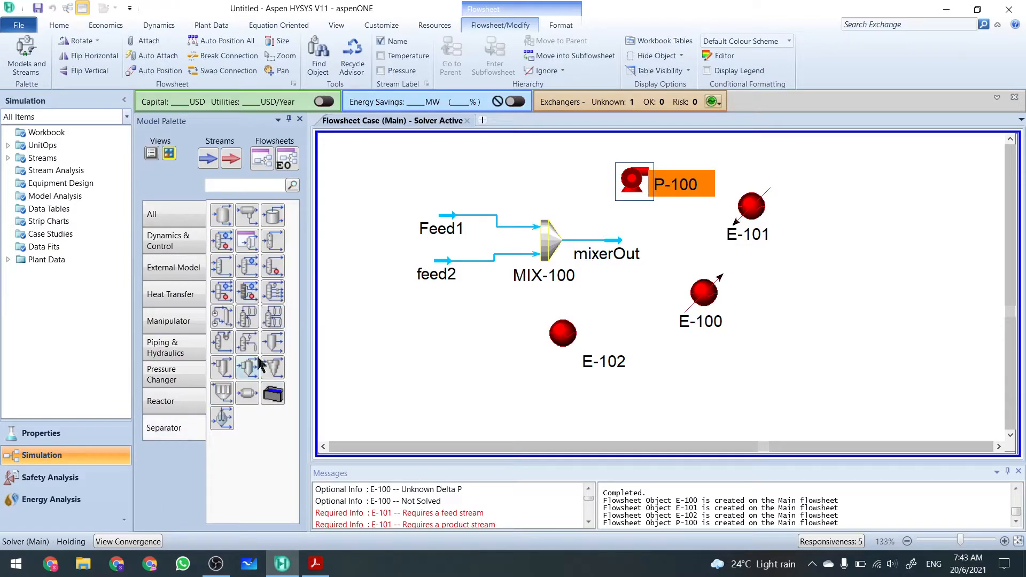
click(224, 216)
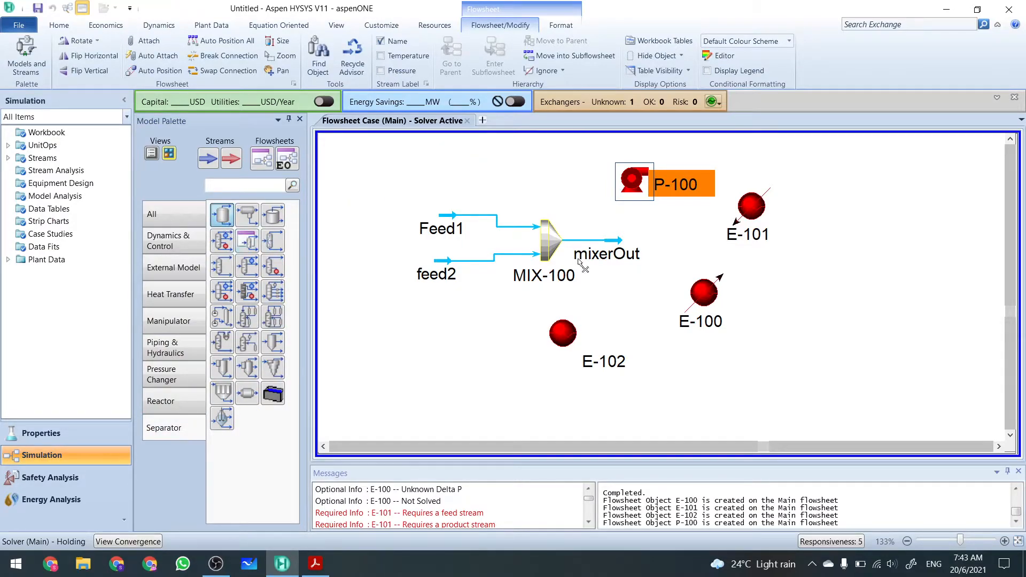
click(830, 339)
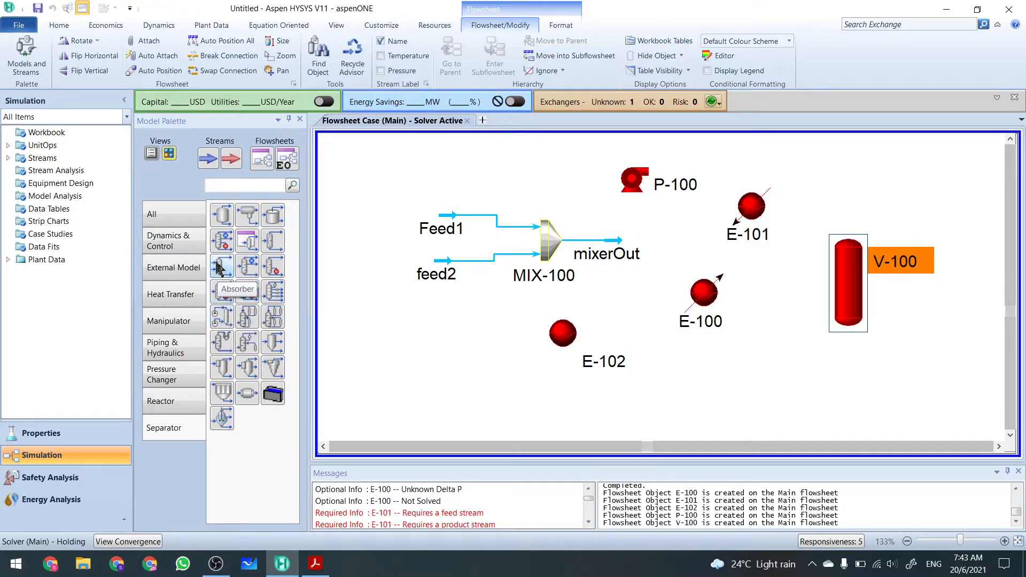
click(183, 402)
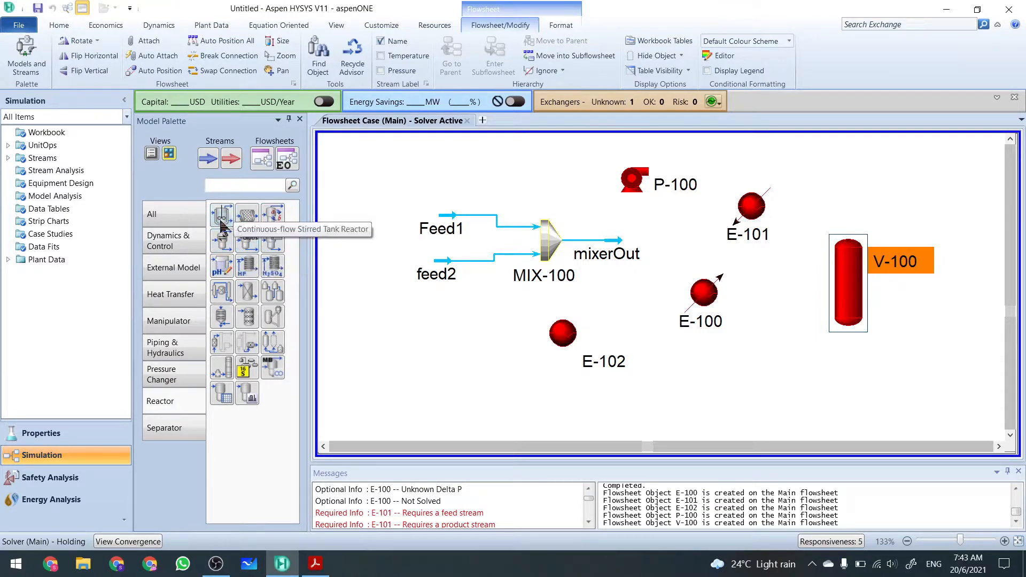
drag(222, 224, 391, 390)
click(497, 357)
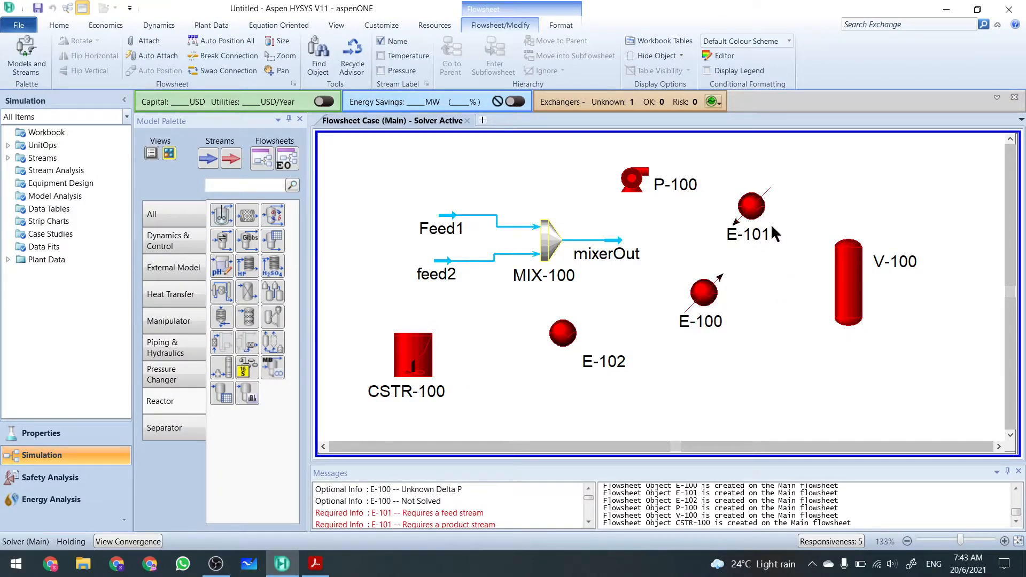
- Open heater E-101 and examine its inlet, outlet and energy stream connections
double_click(752, 211)
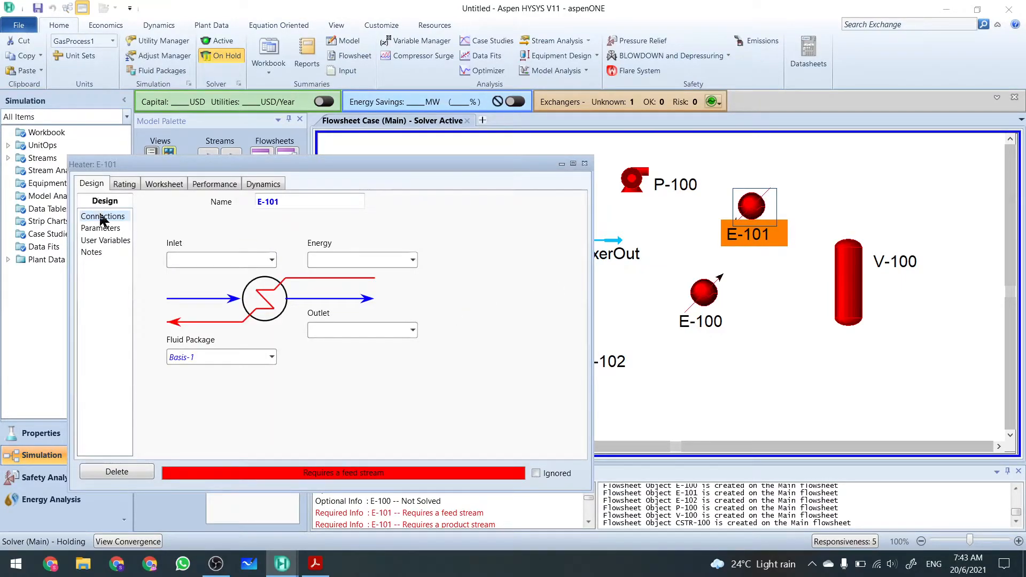
click(213, 260)
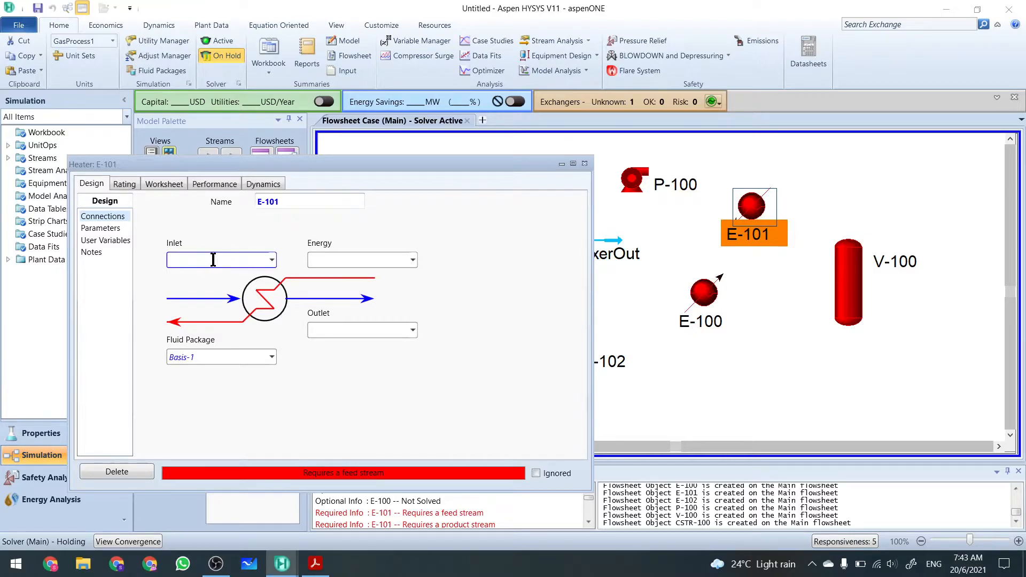
click(272, 260)
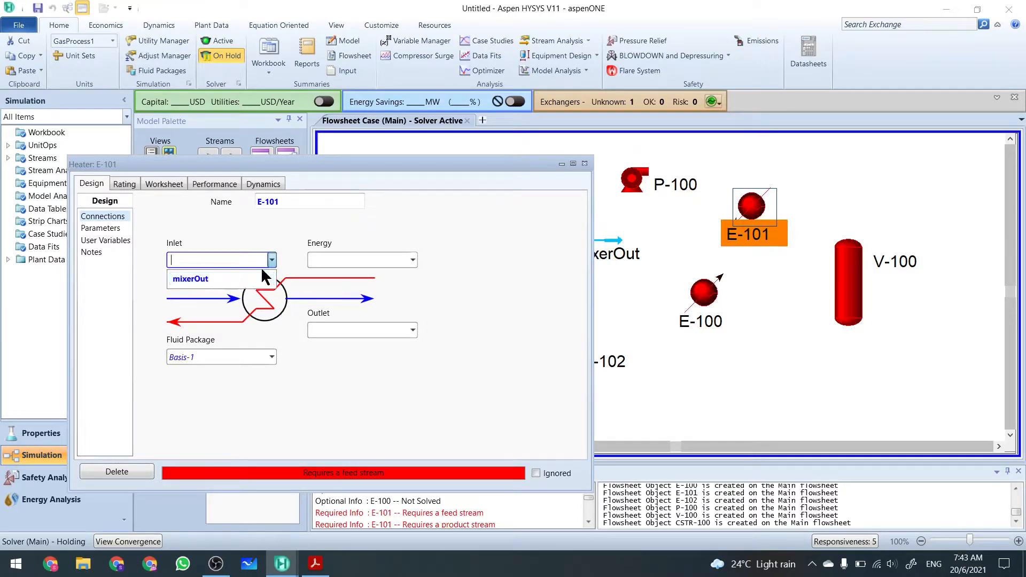
click(272, 261)
click(272, 260)
click(290, 258)
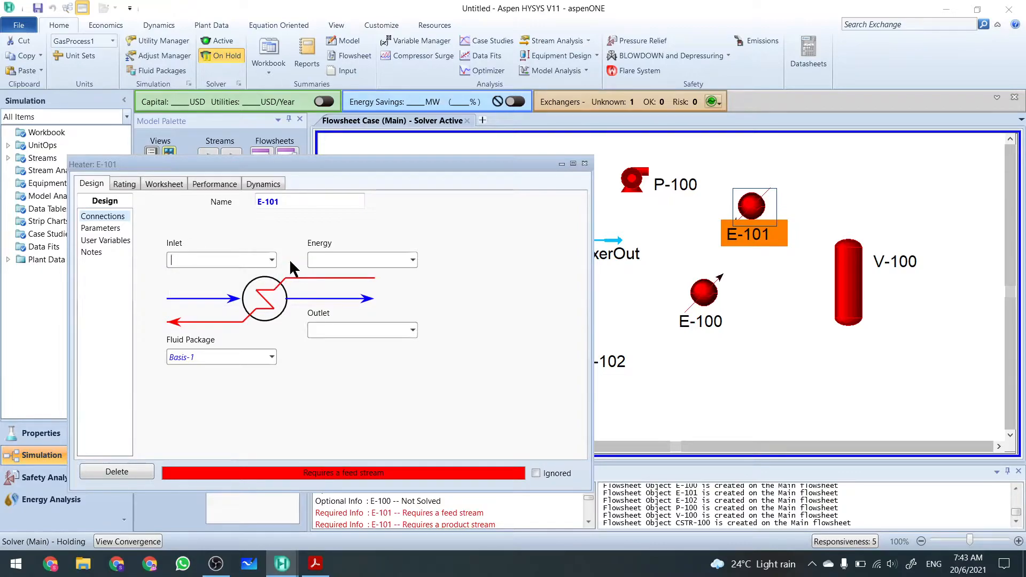
click(339, 330)
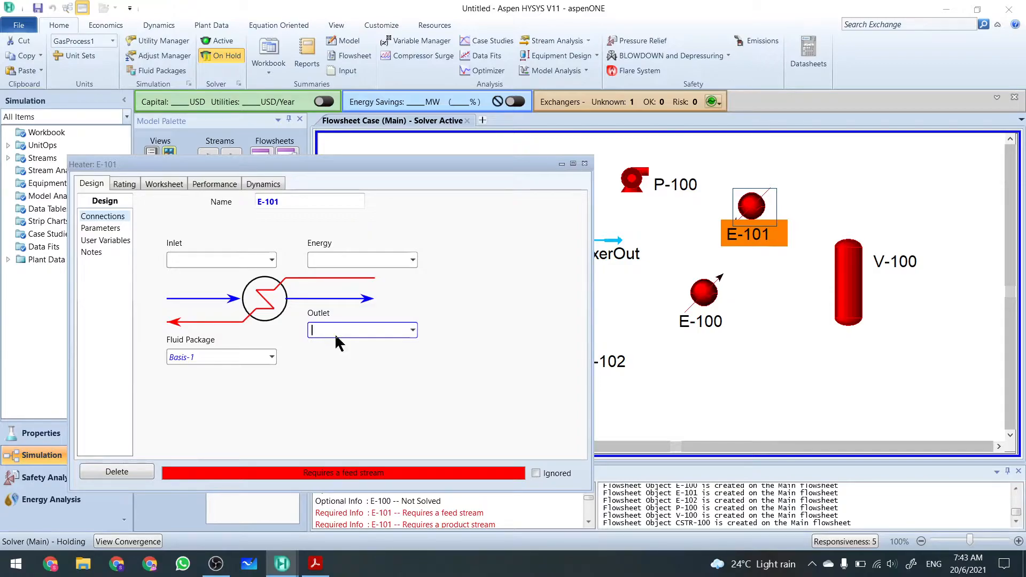
text(type)
click(413, 260)
click(413, 261)
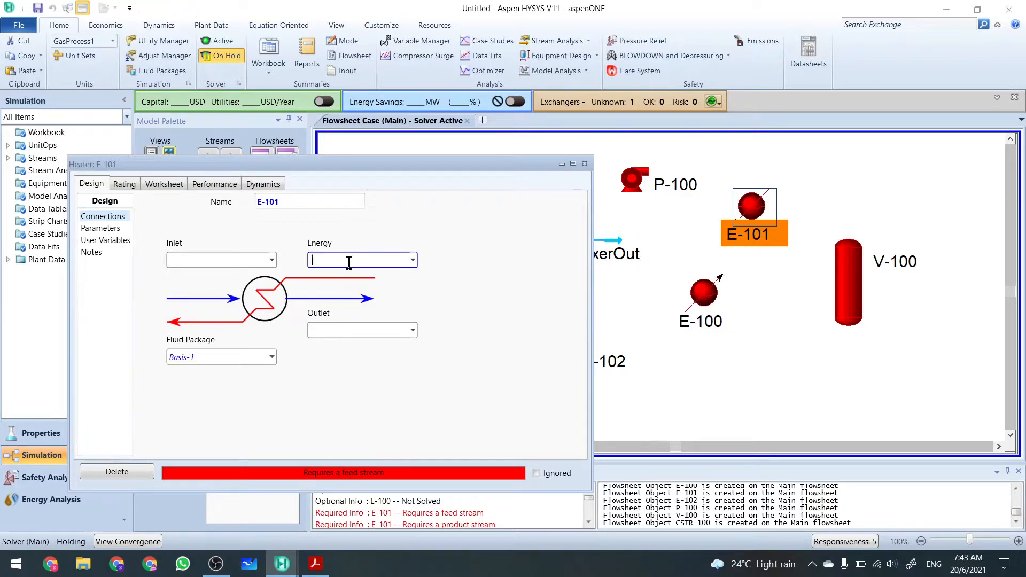
- Connect an energy stream named cool water to the heater and choose mixerOut as its inlet
text(r)
text(c)
text(ool water)
click(264, 261)
click(271, 261)
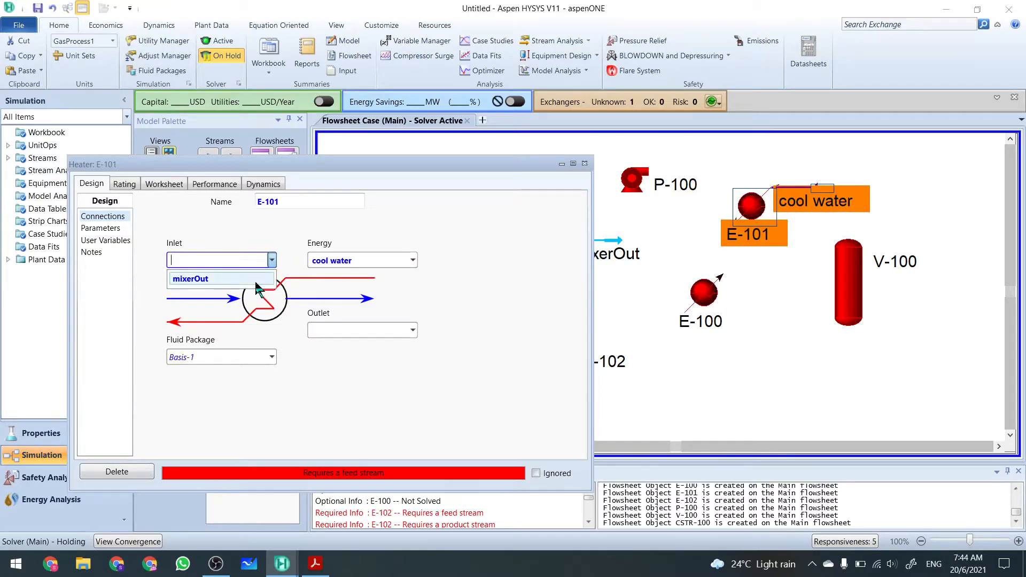
click(256, 284)
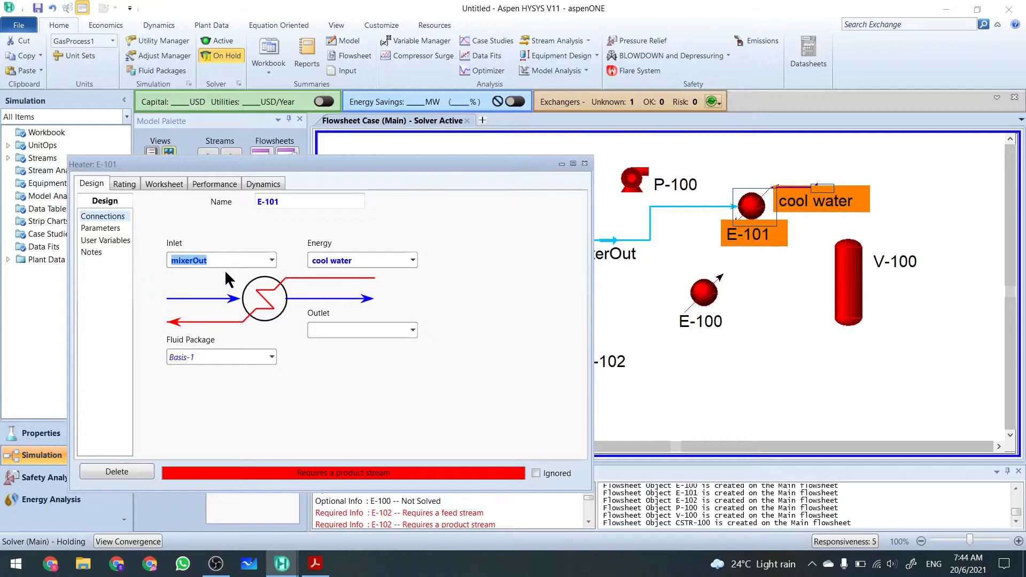
- Replace the heater's energy stream with steam and name its outlet stream heater out
click(377, 331)
text(c)
click(357, 260)
text(steam)
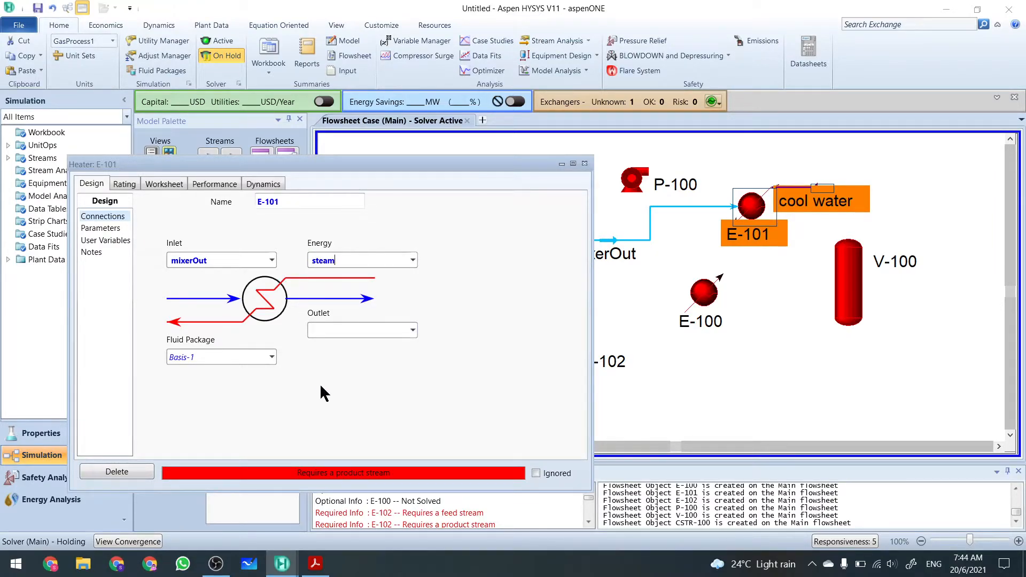
click(338, 330)
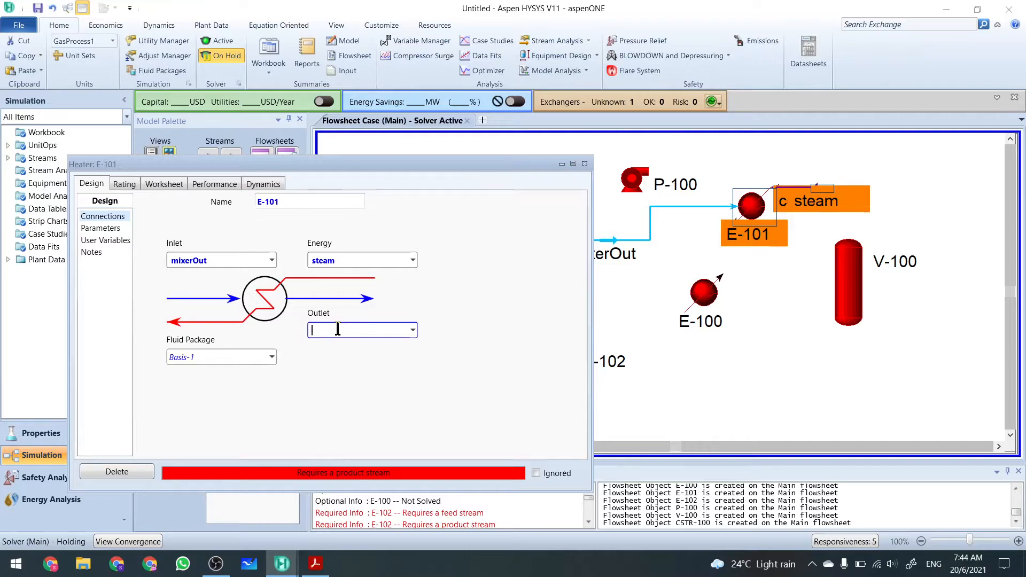
text(heater out)
key(Return)
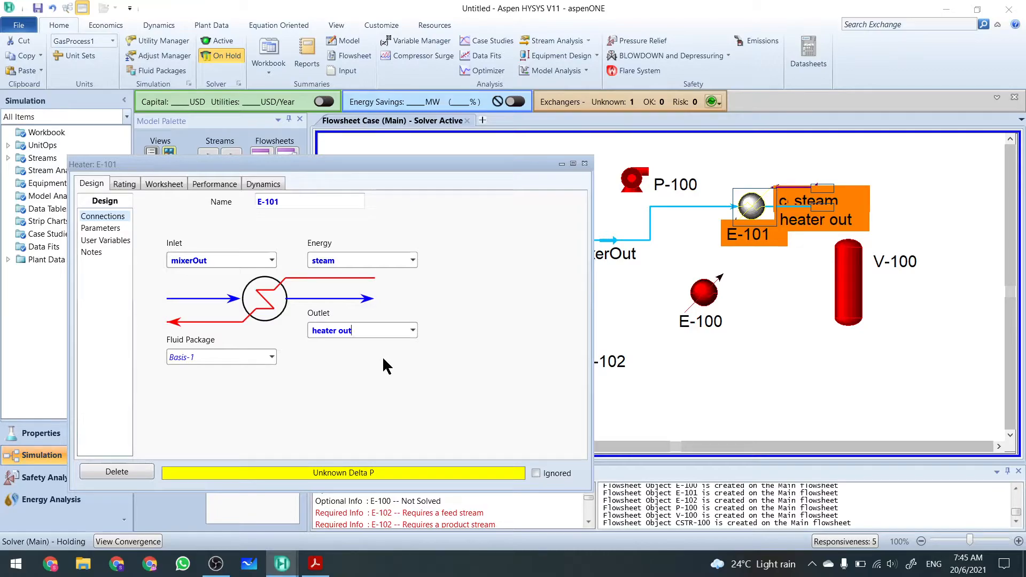
- Set the heater's Delta P to 20 psi in its design parameters
click(101, 229)
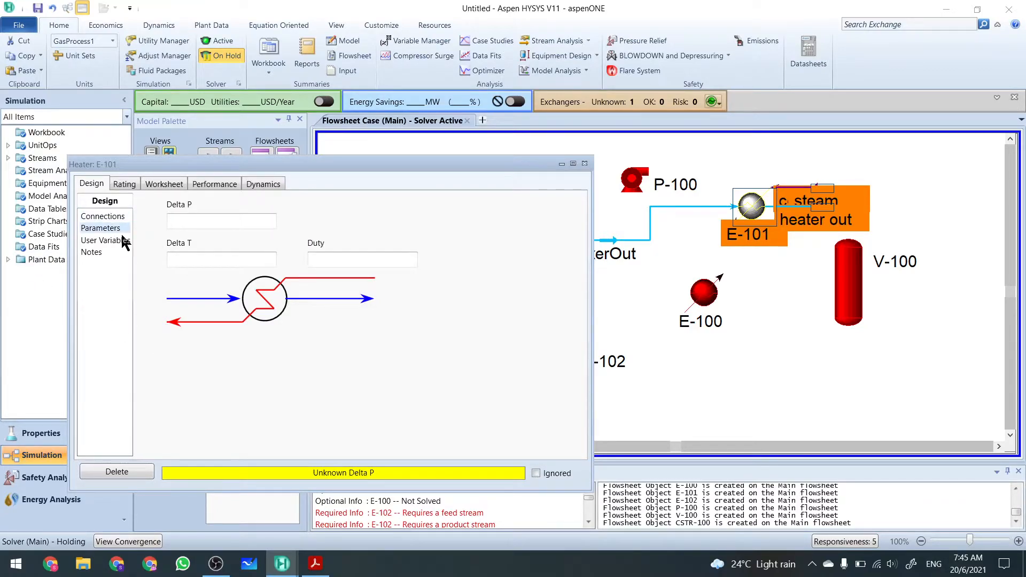
click(182, 221)
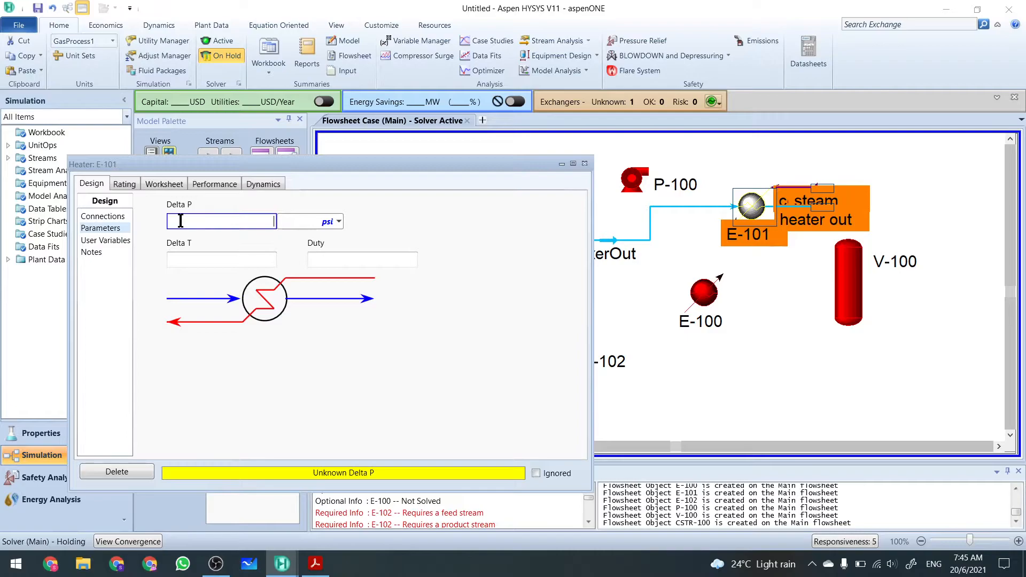
text(1)
key(Return)
click(273, 228)
text(20)
key(Return)
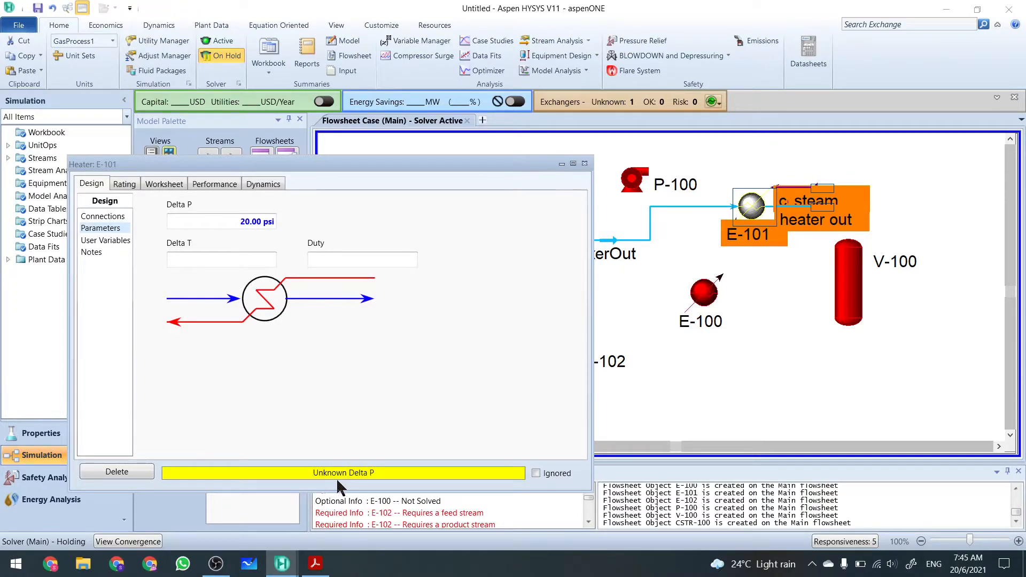
- Set the heater's Delta P to 100 psi and close its window
click(258, 222)
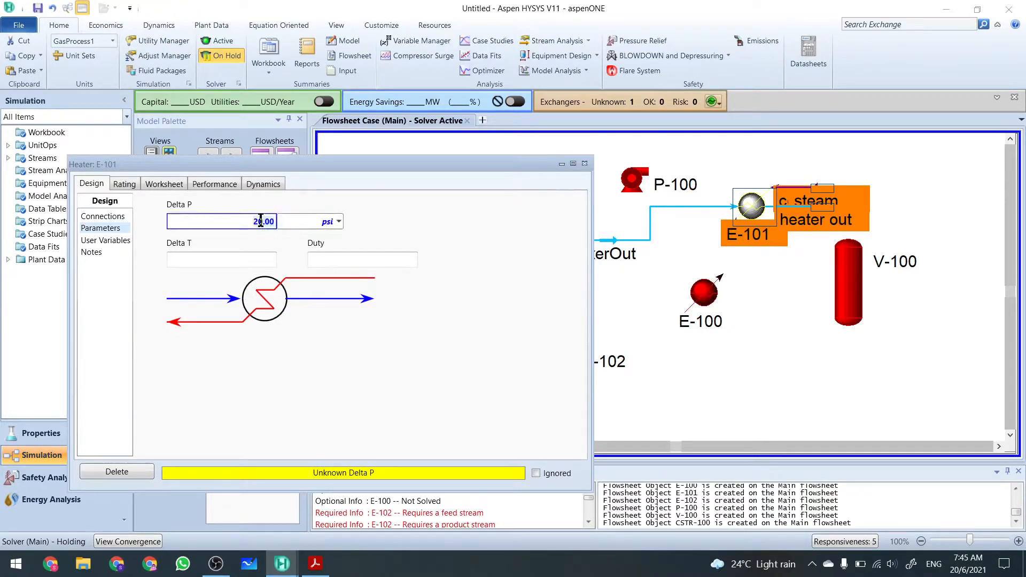
click(368, 370)
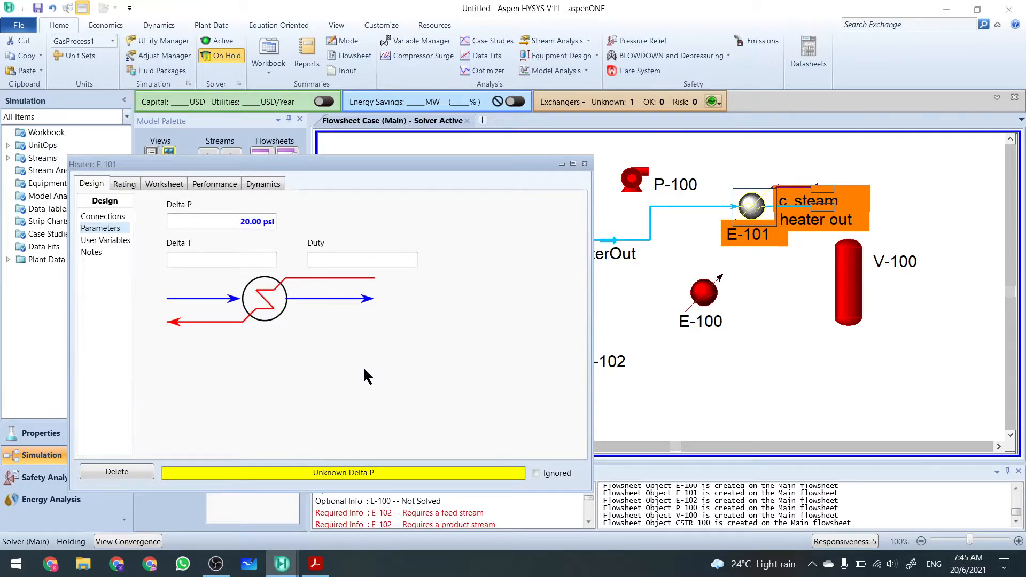
click(272, 222)
click(272, 222)
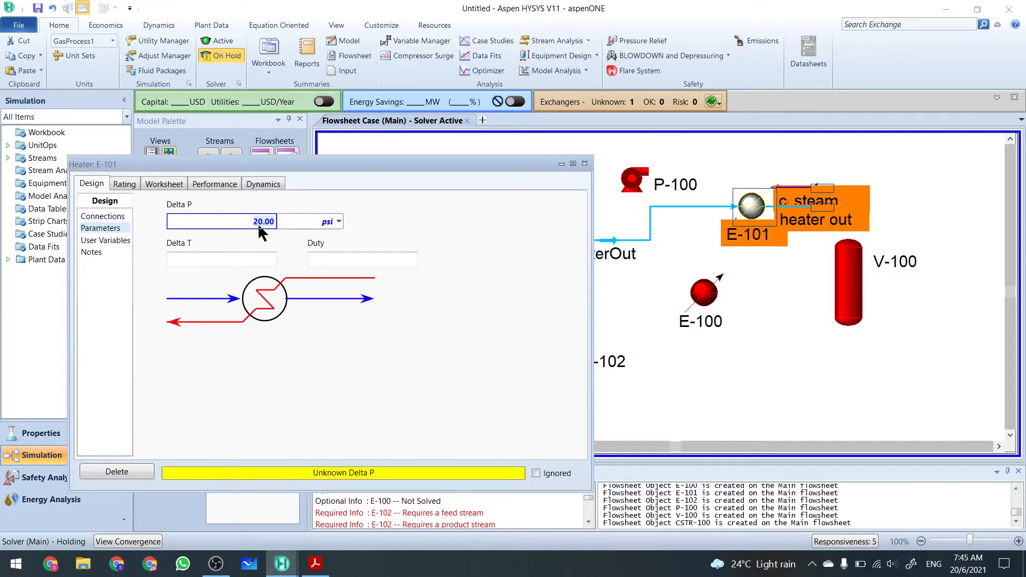
text(100)
key(Return)
click(340, 298)
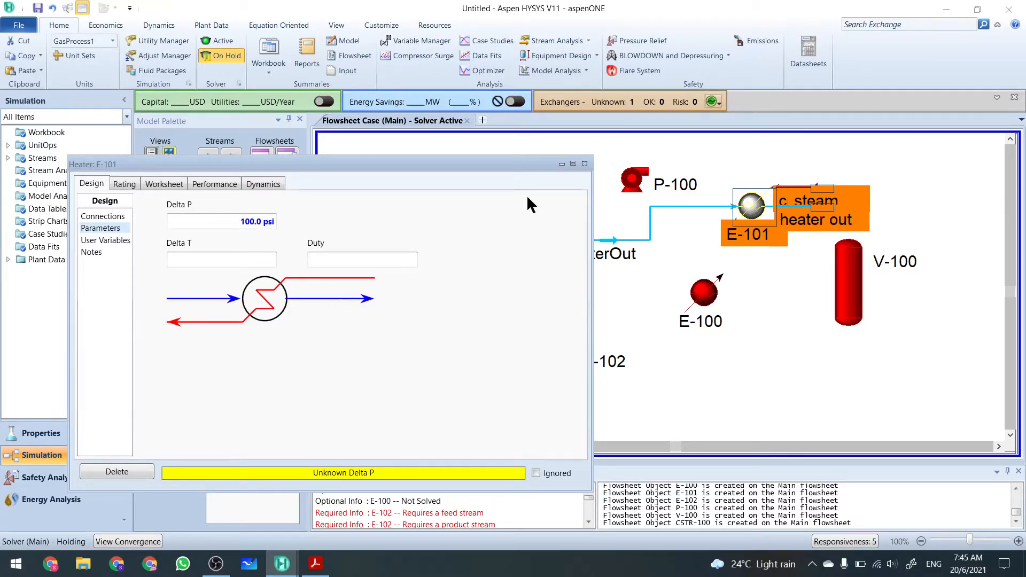
click(584, 164)
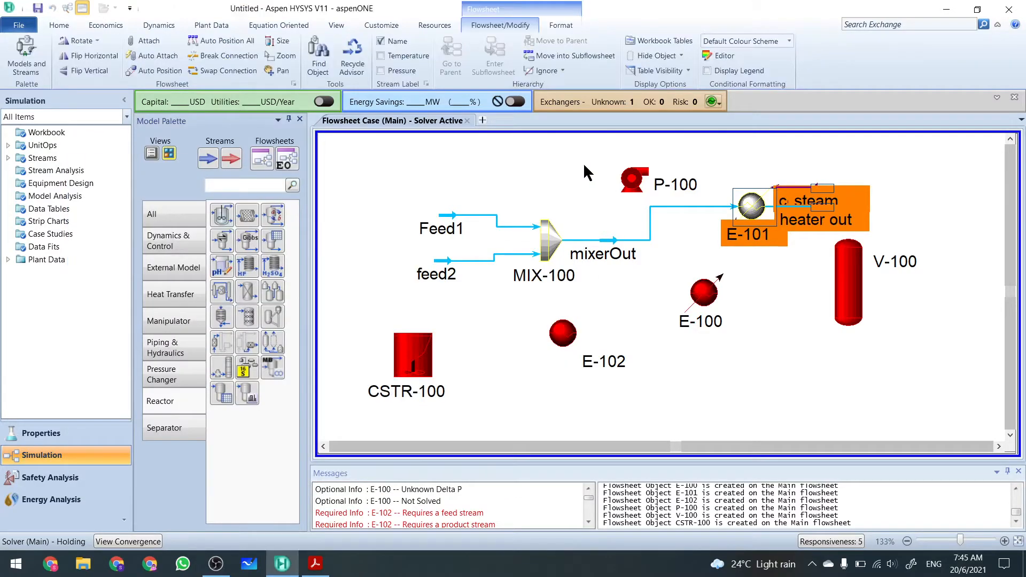
- Open pump P-100 and check which streams are available for its inlet
click(754, 331)
click(634, 183)
double_click(634, 184)
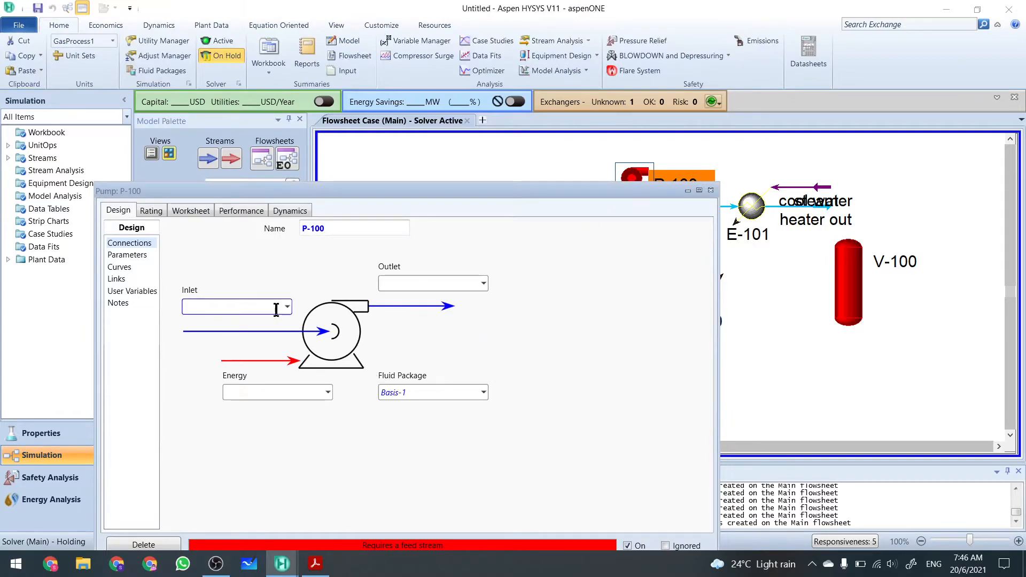
click(287, 309)
click(287, 308)
click(287, 308)
click(403, 302)
- Check the pump's outlet and energy stream choices, and open its design parameters
click(417, 283)
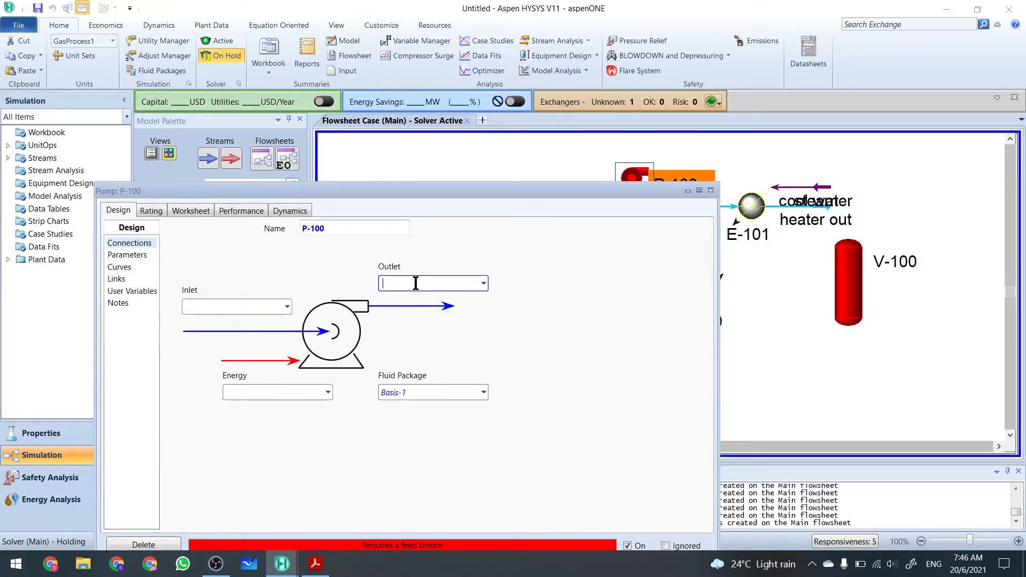
click(484, 284)
click(484, 284)
click(484, 285)
click(483, 284)
click(484, 285)
click(485, 284)
click(485, 284)
click(485, 284)
click(298, 392)
click(325, 393)
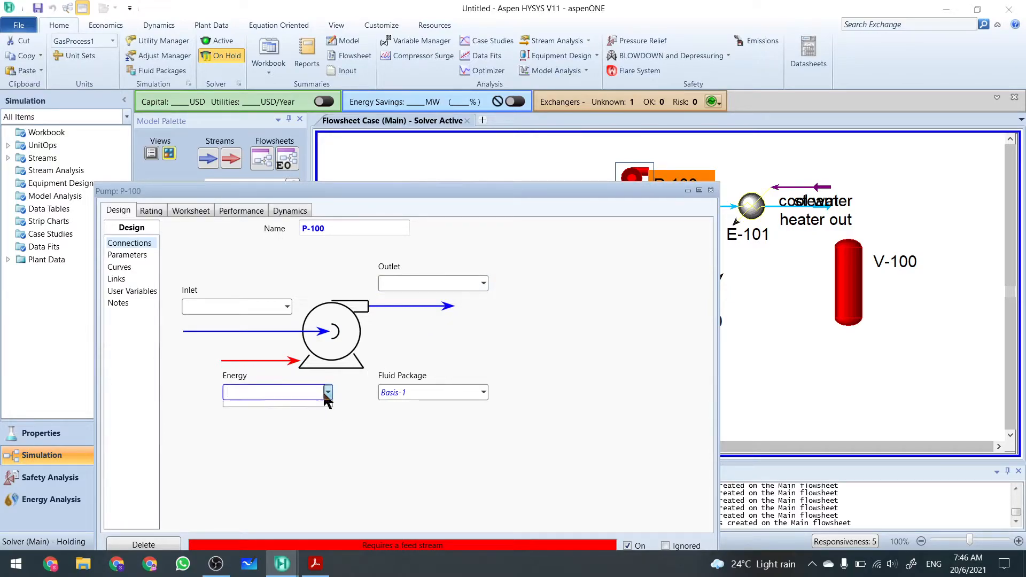
click(327, 393)
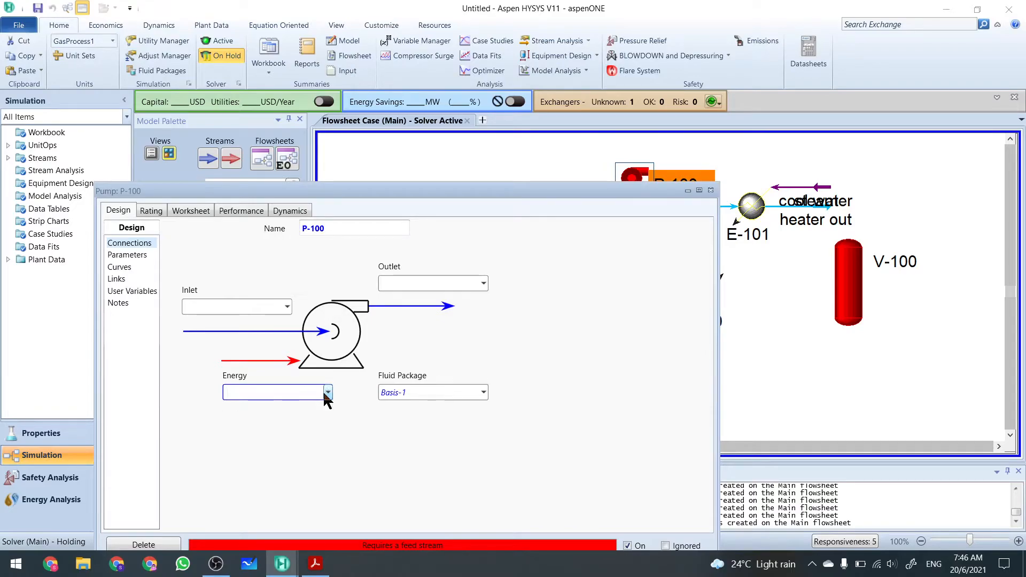
click(127, 255)
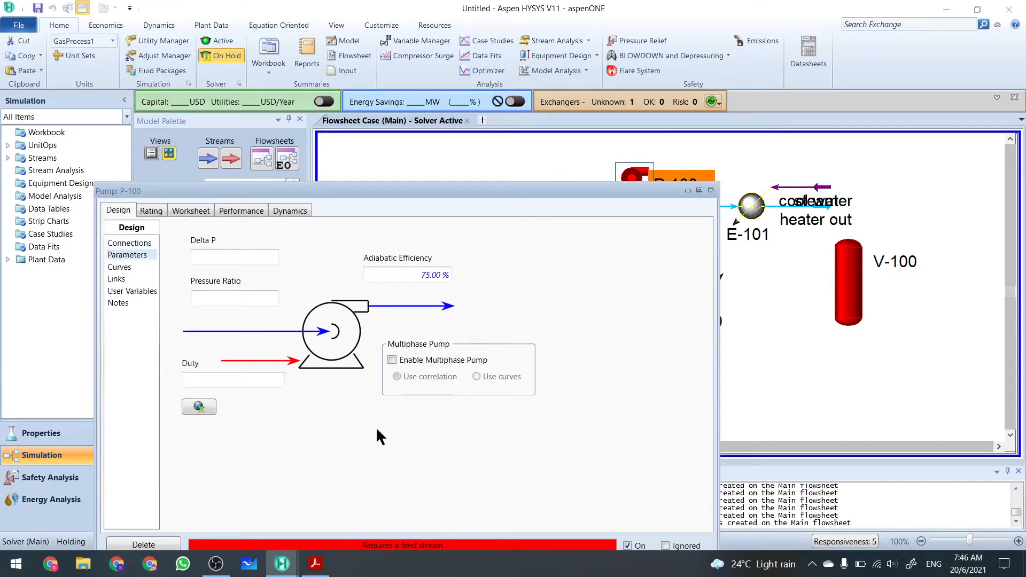
- Review the pump's connections and design parameters again, and close its window
click(132, 243)
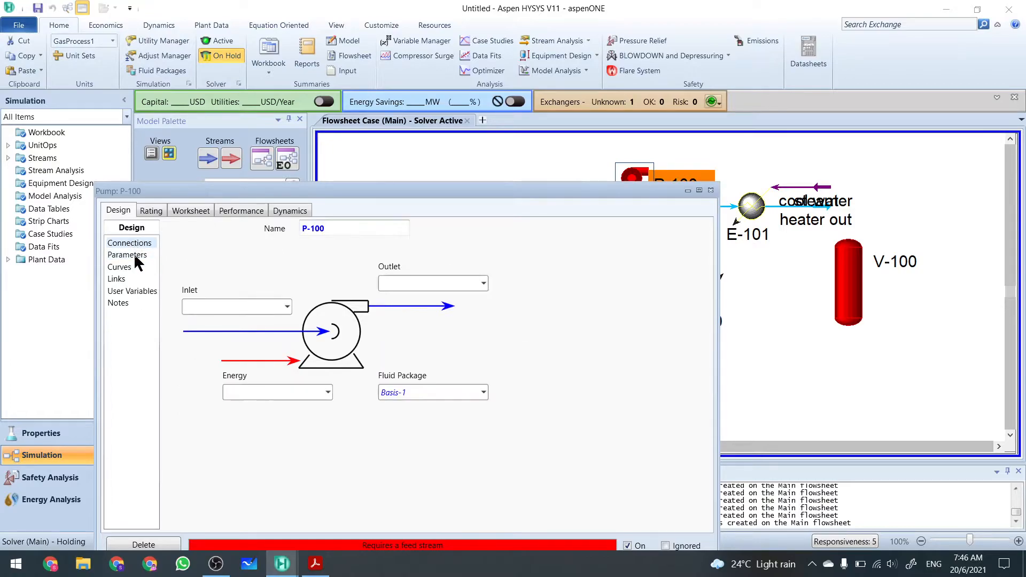
click(134, 261)
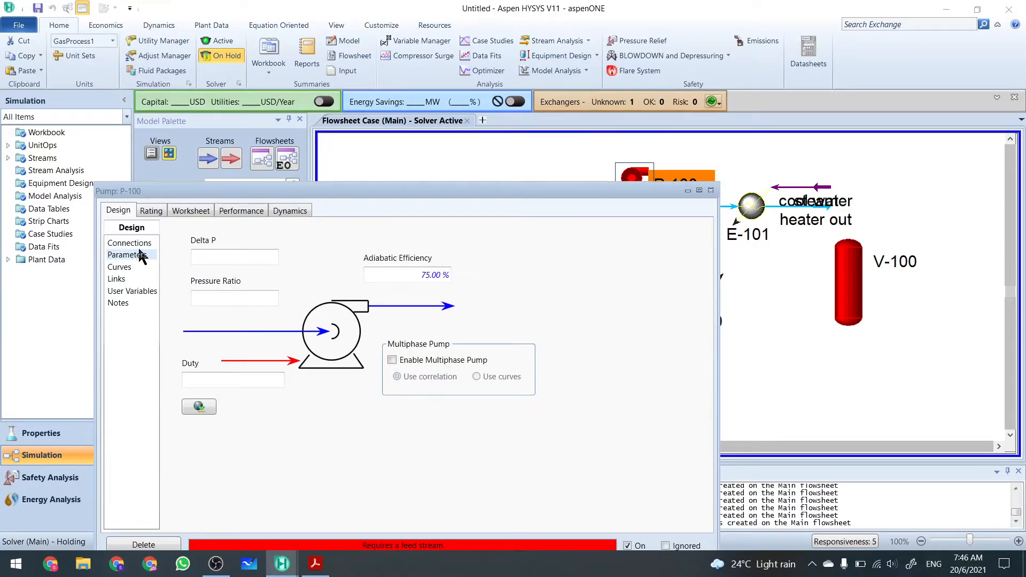
click(711, 190)
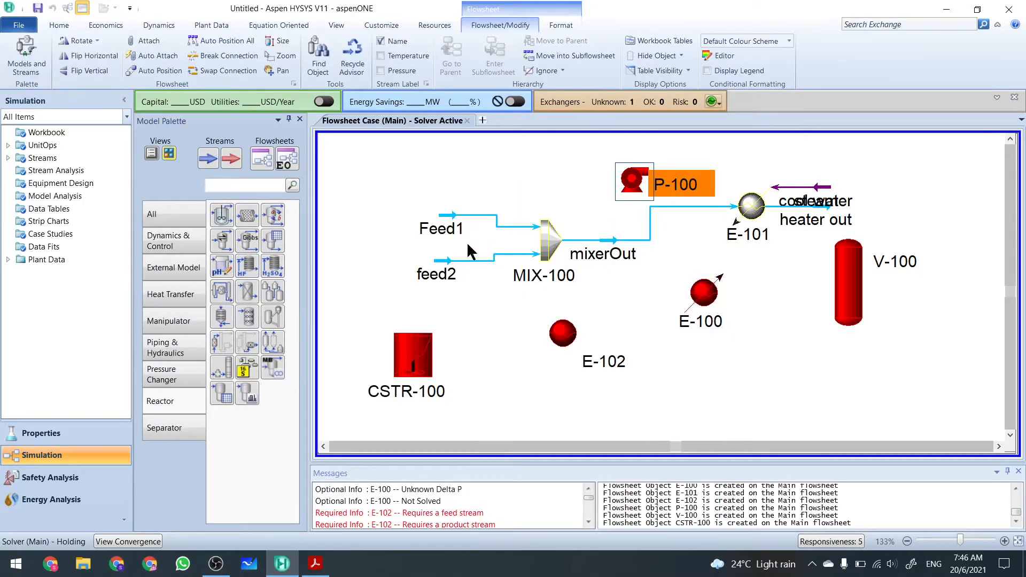
- Open the Feed1 stream, review its conditions from vapour fraction to mass flow, and close it
click(449, 231)
double_click(449, 230)
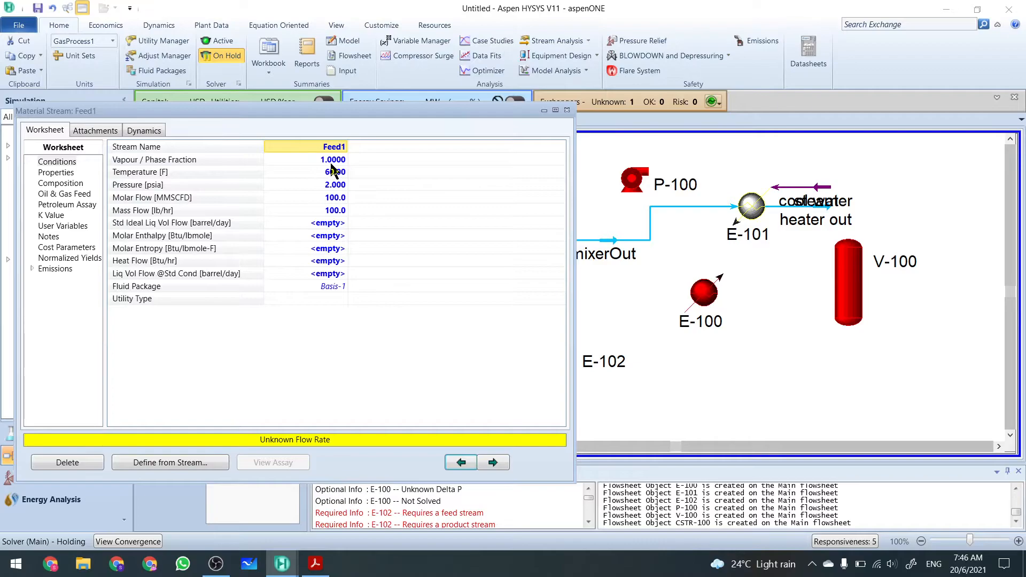
mouse_move(332, 184)
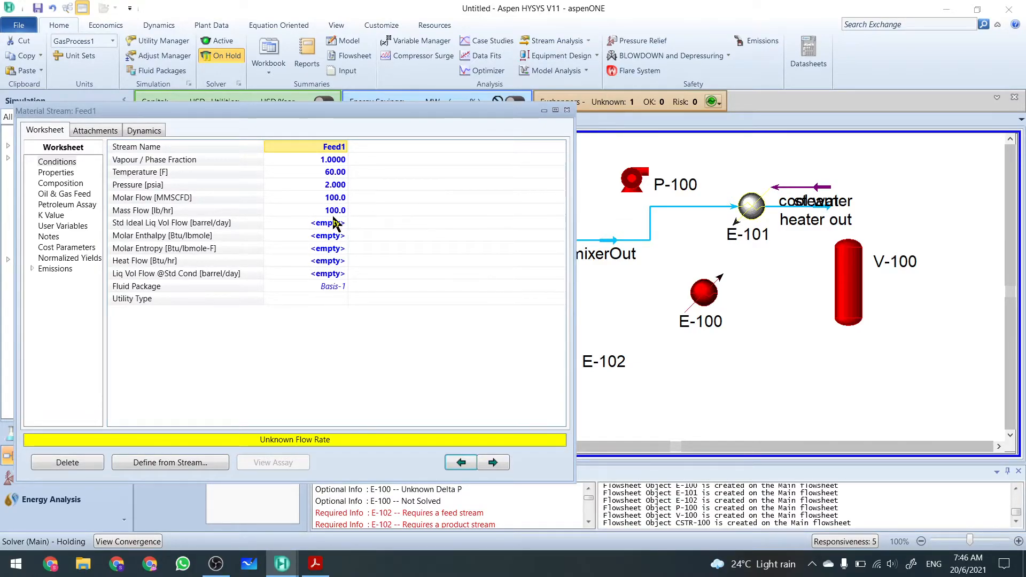
mouse_move(338, 214)
drag(332, 160, 334, 210)
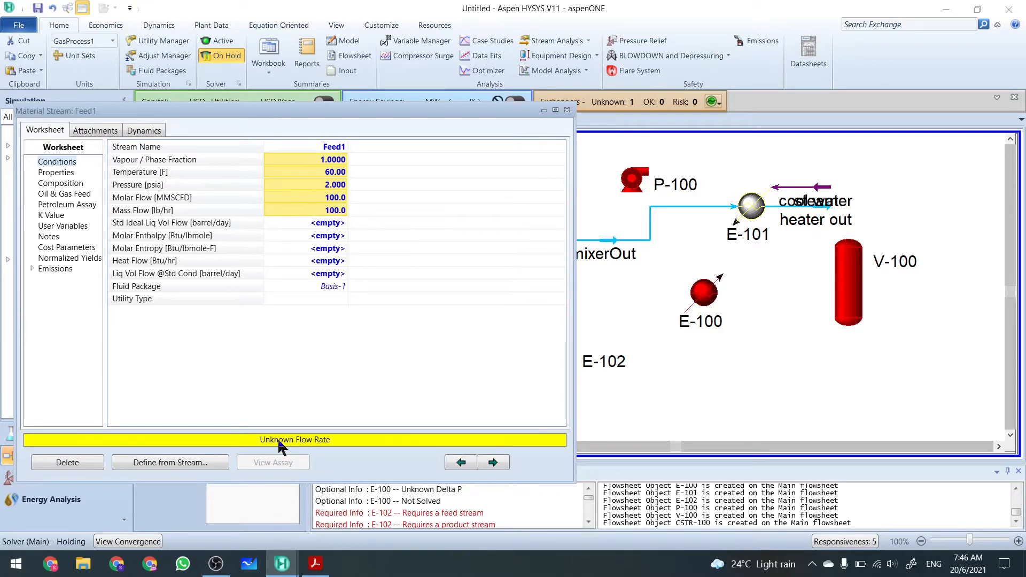
click(567, 110)
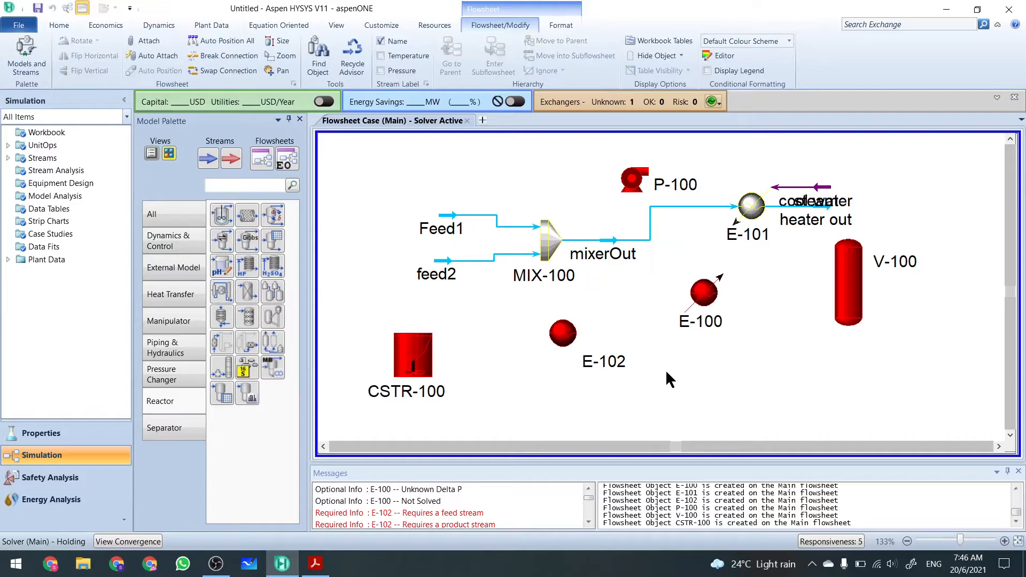
- Connect heater out as the inlet of separator V-100 and create v2 as its vapour outlet
double_click(855, 290)
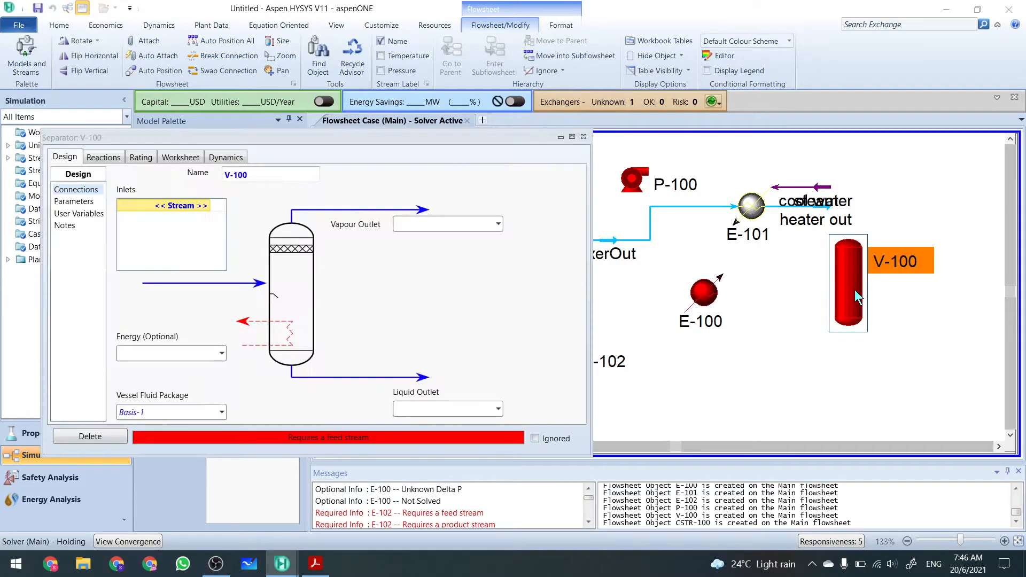
click(205, 208)
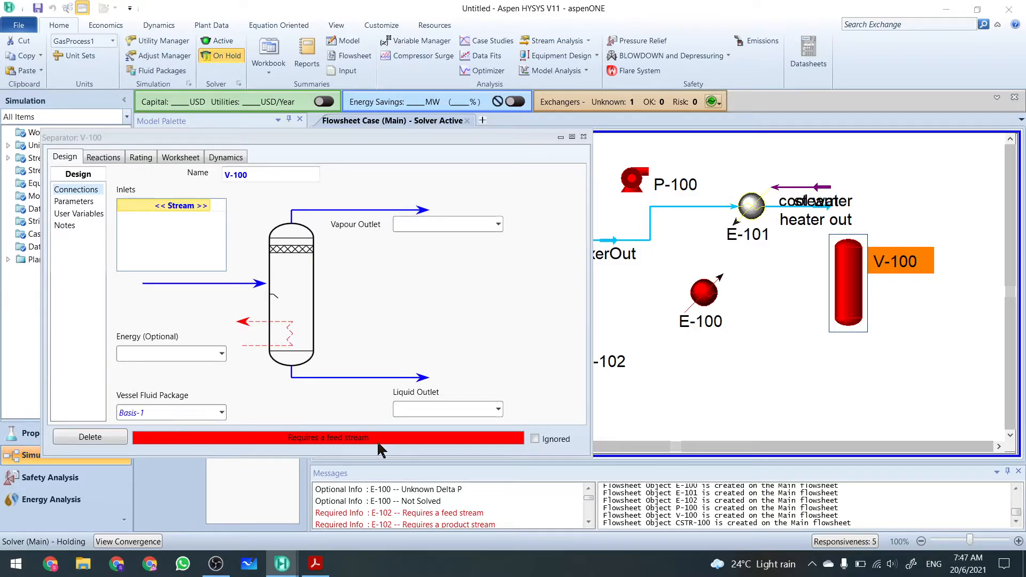
click(205, 208)
click(206, 207)
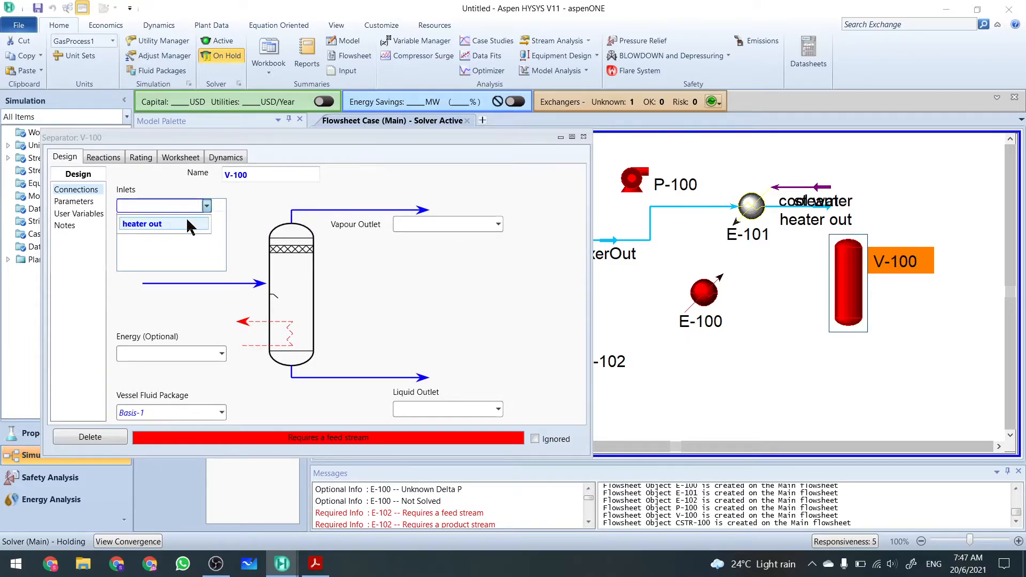
click(186, 217)
click(443, 227)
text(v2)
key(Return)
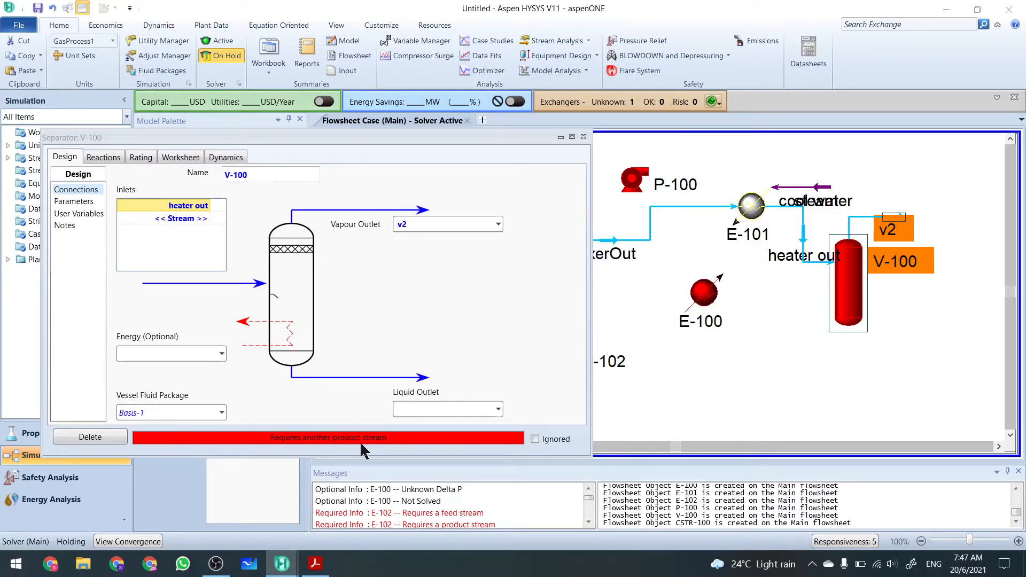
- Create v1 as the separator's liquid outlet and close the separator window
click(409, 408)
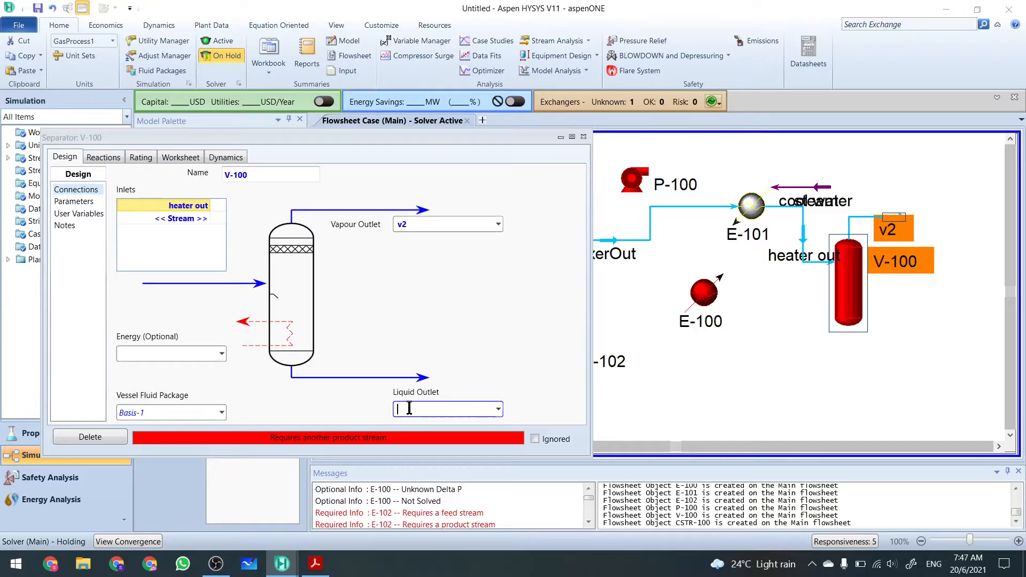
text(v1)
key(Return)
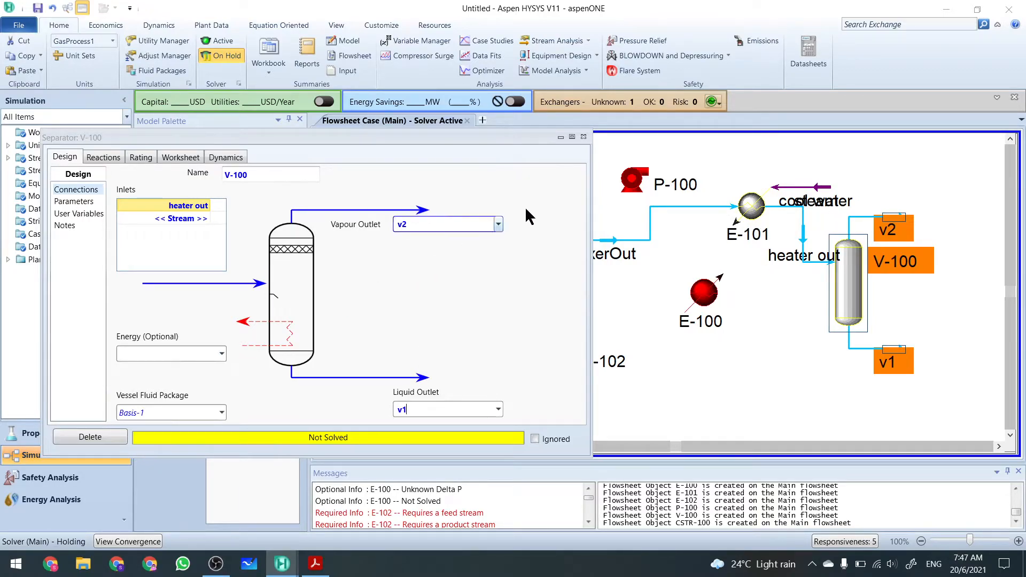
click(584, 137)
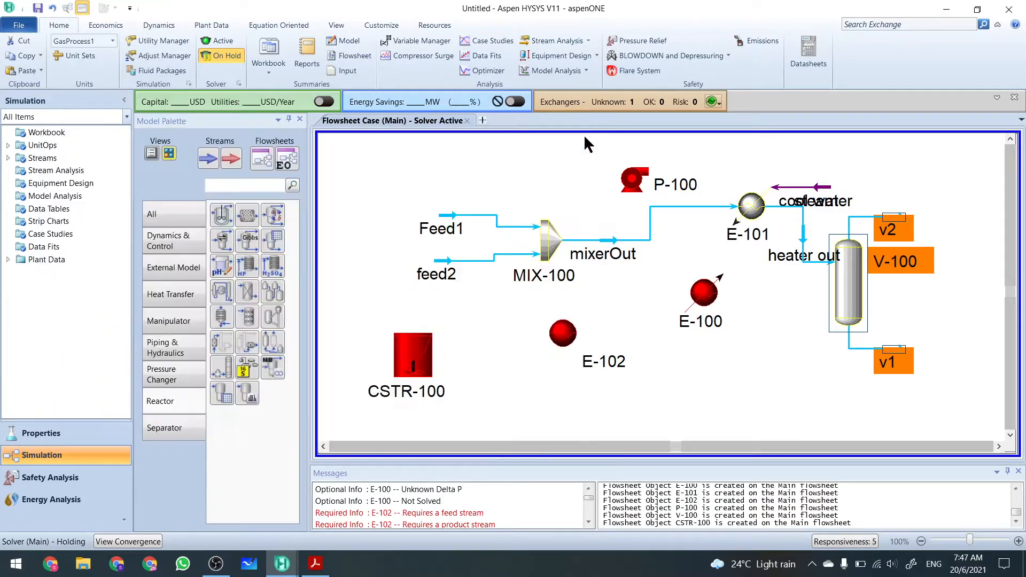
click(533, 279)
click(652, 280)
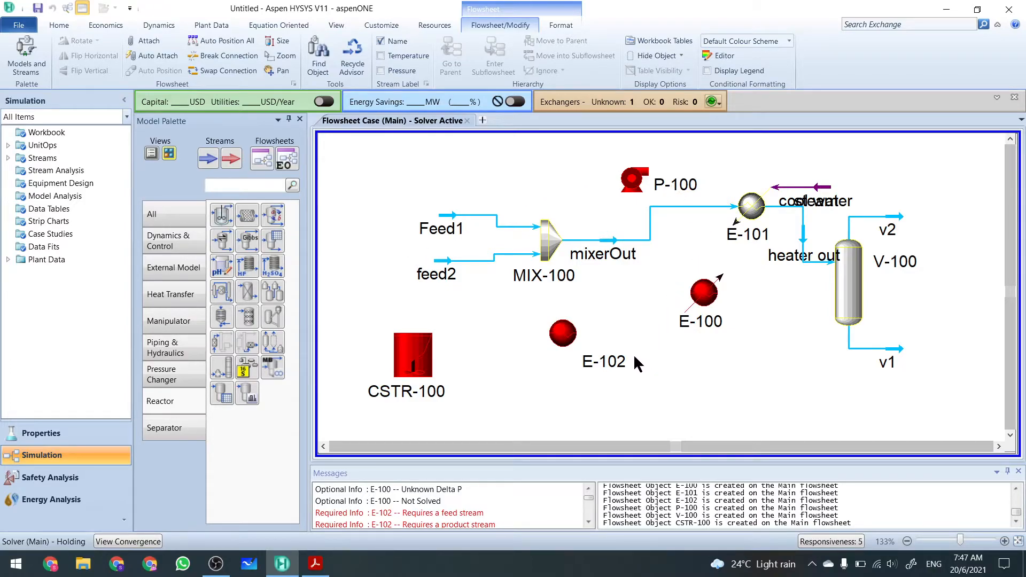
- Open reactor CSTR-100 and check which streams are available for its inlet, vapour outlet and liquid outlet
double_click(411, 353)
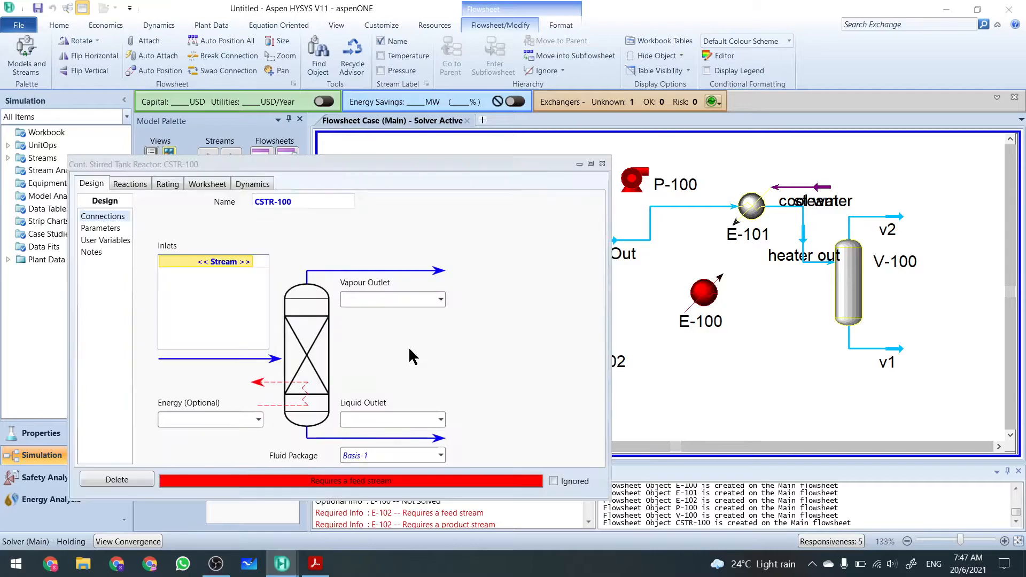
drag(403, 166, 400, 111)
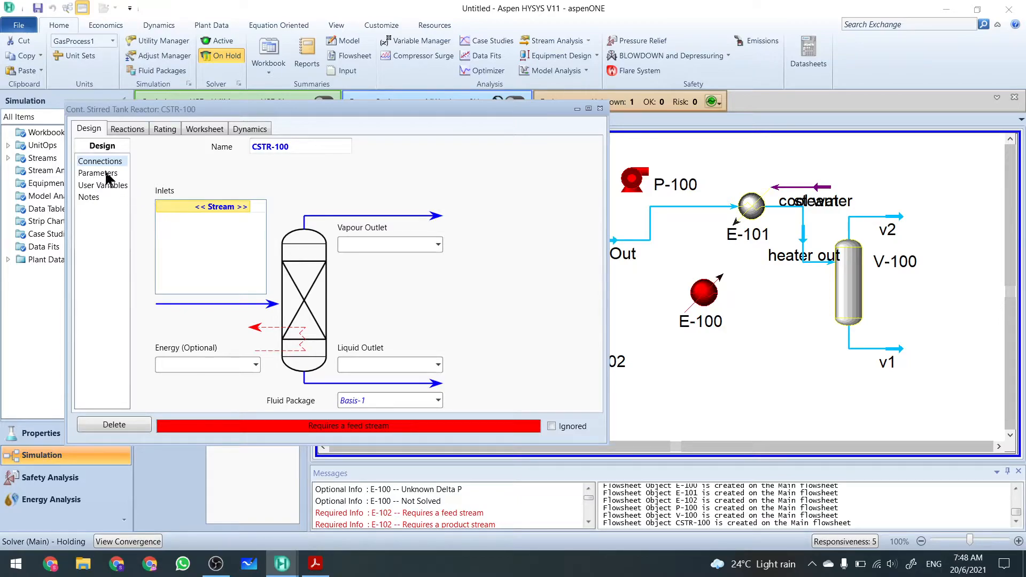
click(253, 207)
click(247, 207)
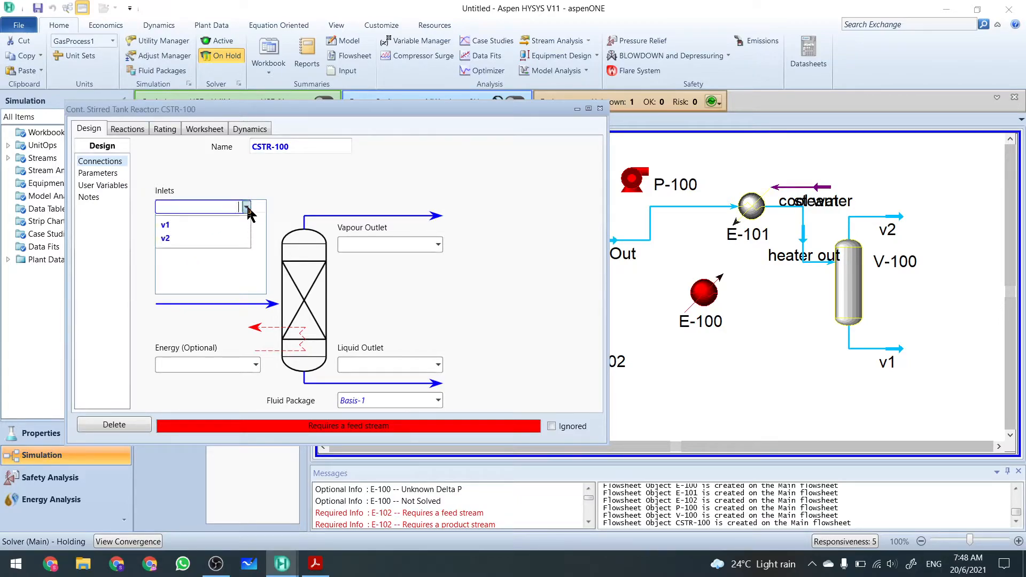
click(248, 207)
click(247, 207)
click(247, 208)
click(247, 207)
click(247, 207)
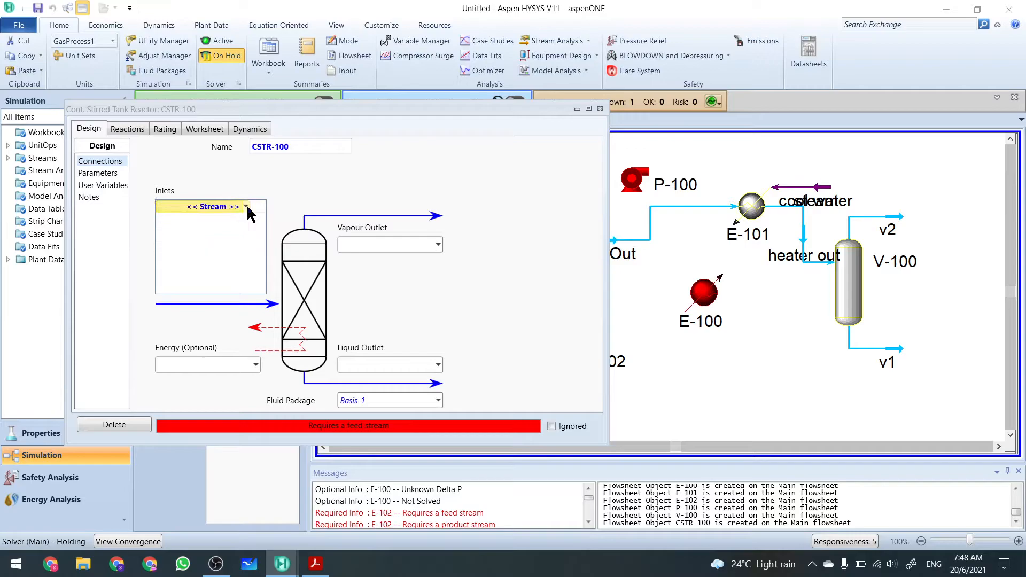
click(387, 242)
click(372, 359)
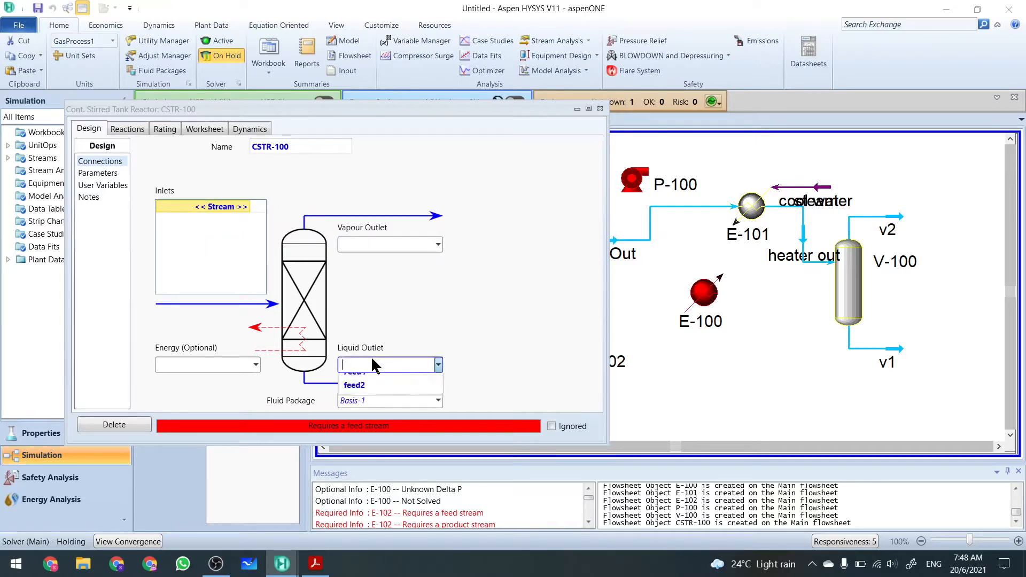
click(387, 332)
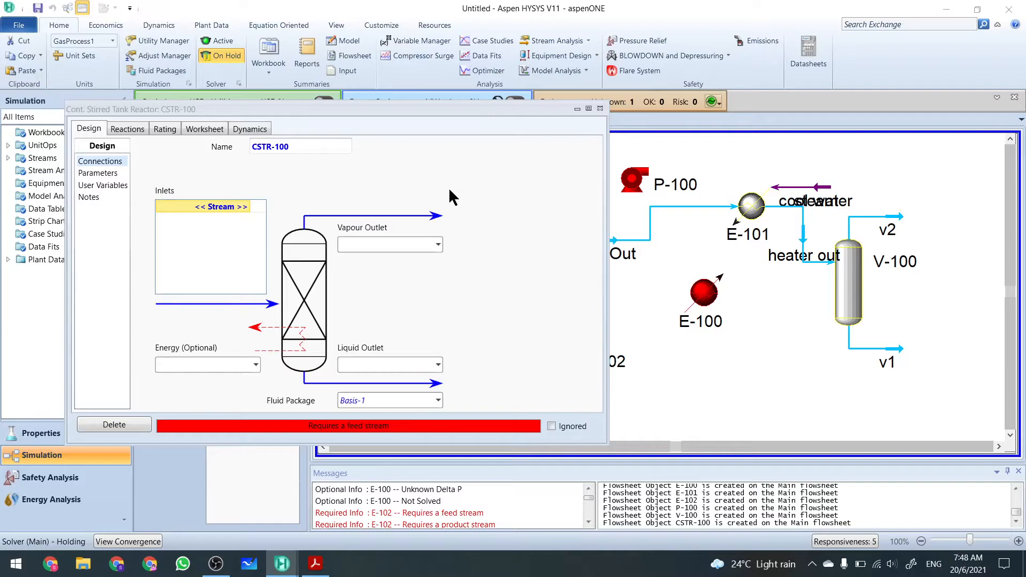
- Check the reactor's reaction set choices and its rating geometry, and close the reactor window
click(128, 131)
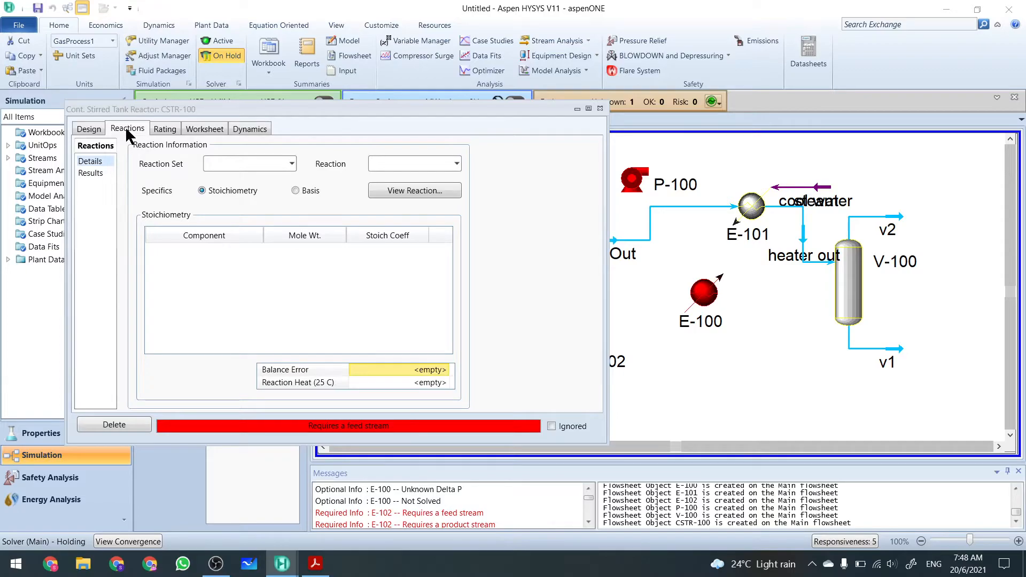
click(292, 164)
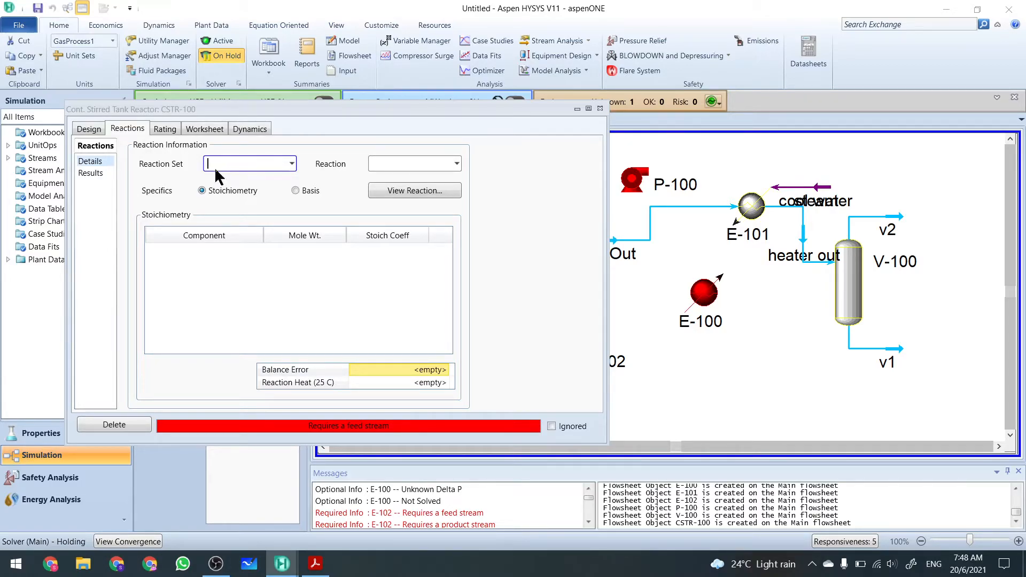
click(167, 130)
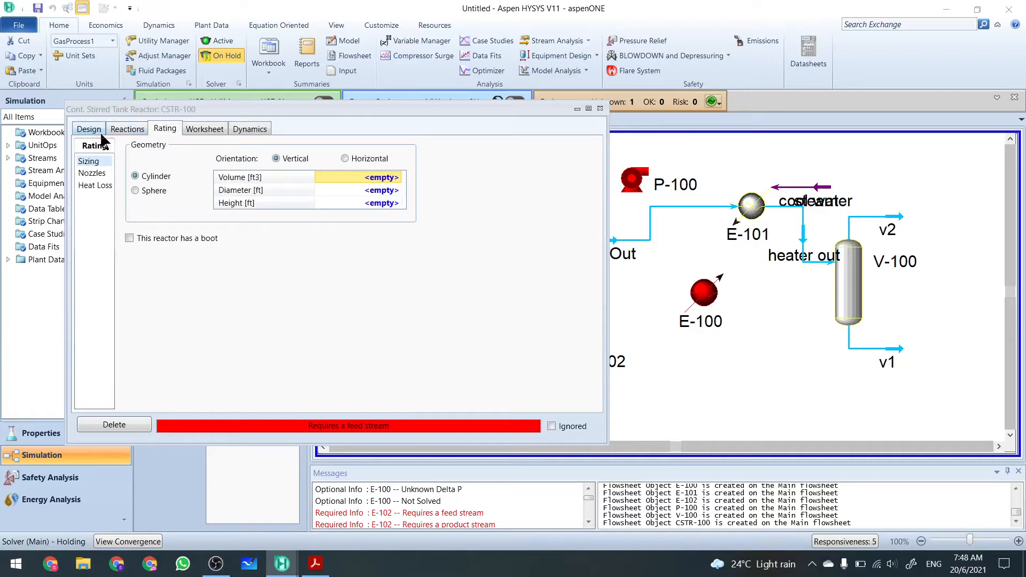
click(124, 132)
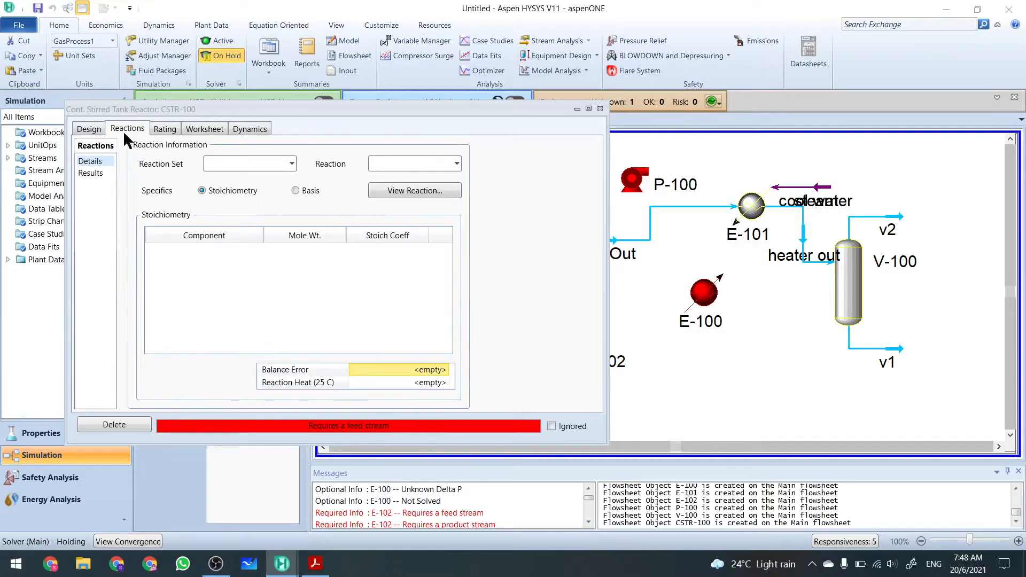
click(600, 108)
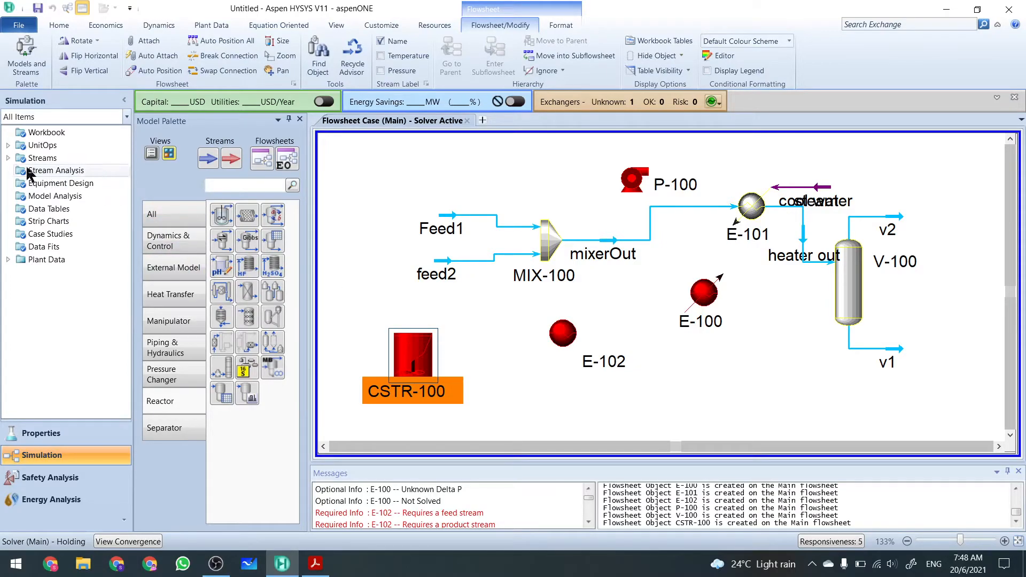
- Expand the simulation's list of streams and examine the property sheets of the material and energy streams
click(8, 159)
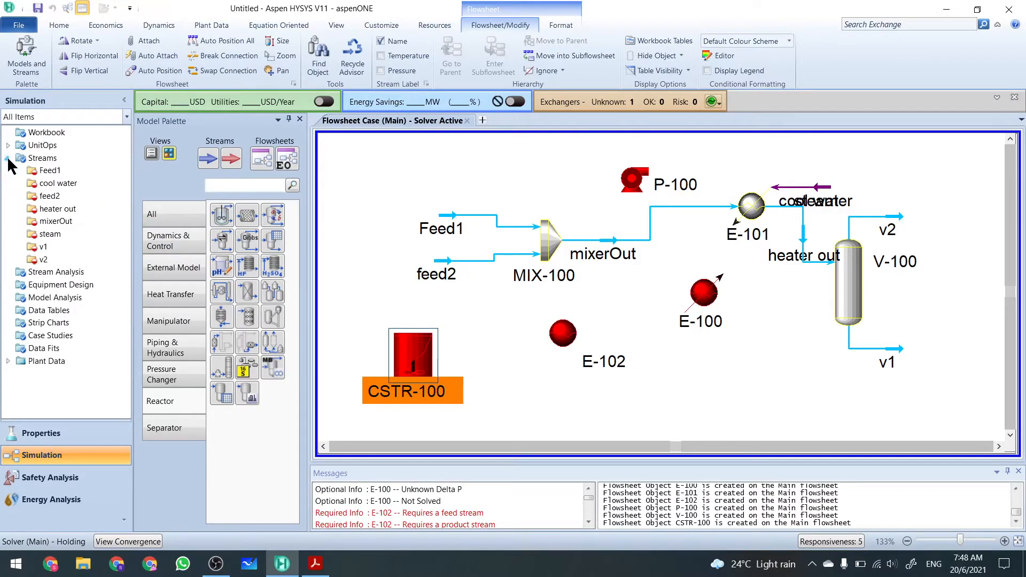
click(8, 159)
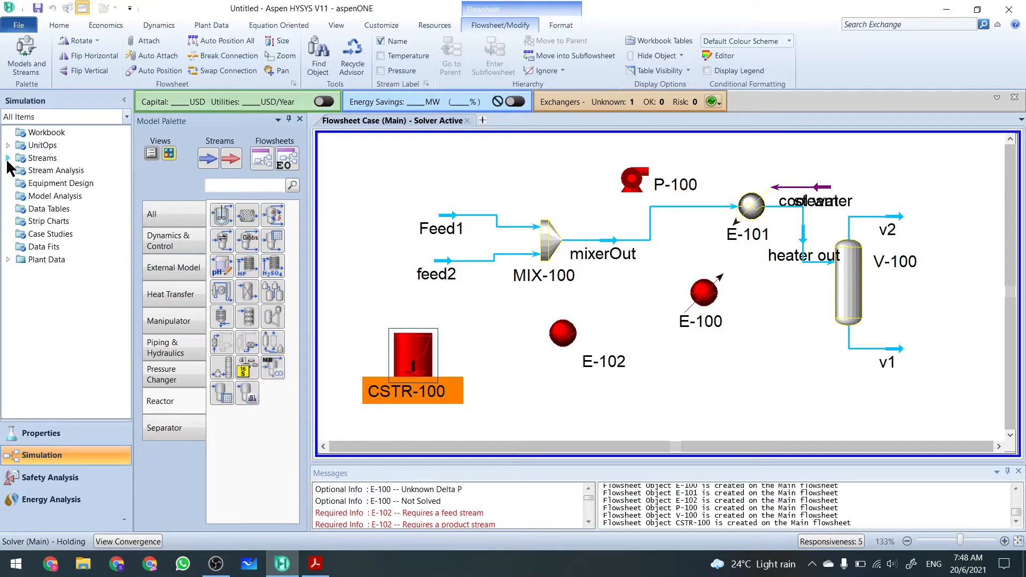
click(8, 159)
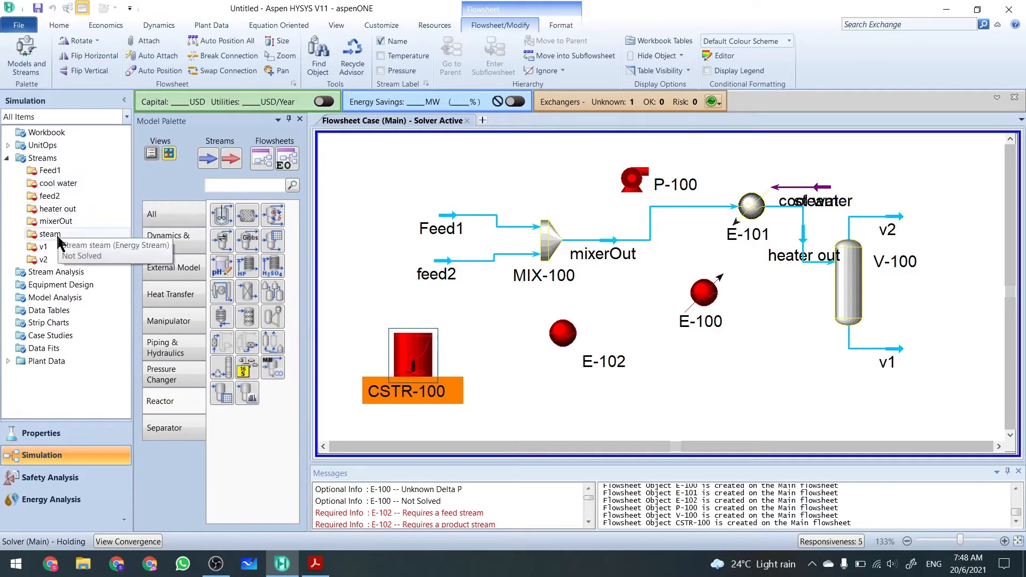
double_click(50, 170)
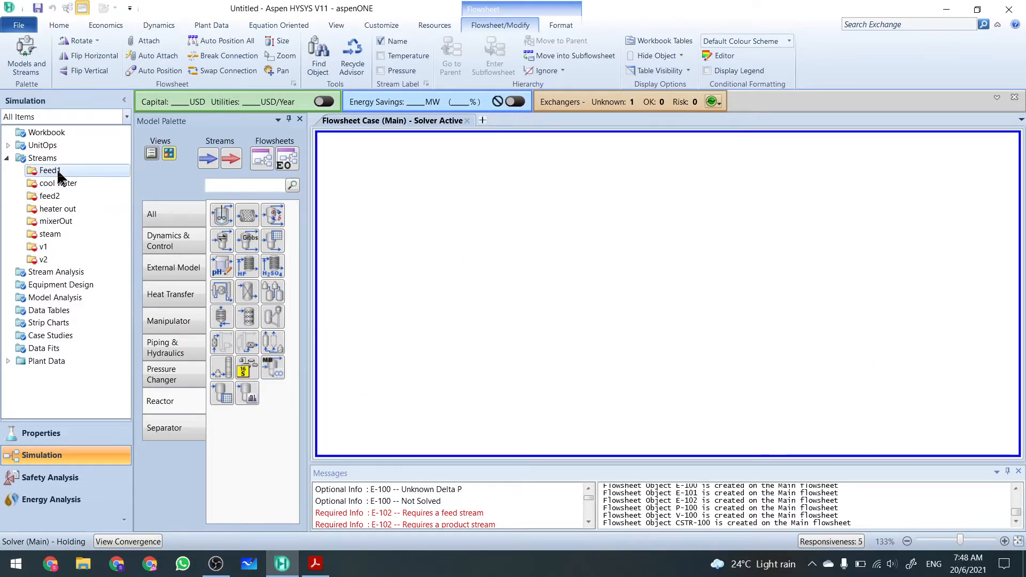
double_click(58, 183)
double_click(51, 197)
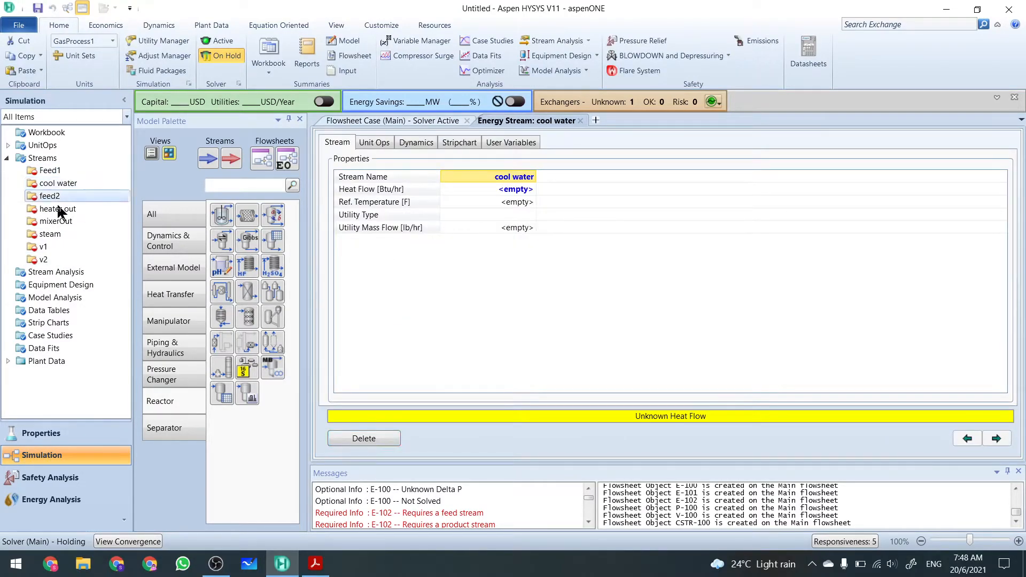
double_click(57, 209)
double_click(56, 221)
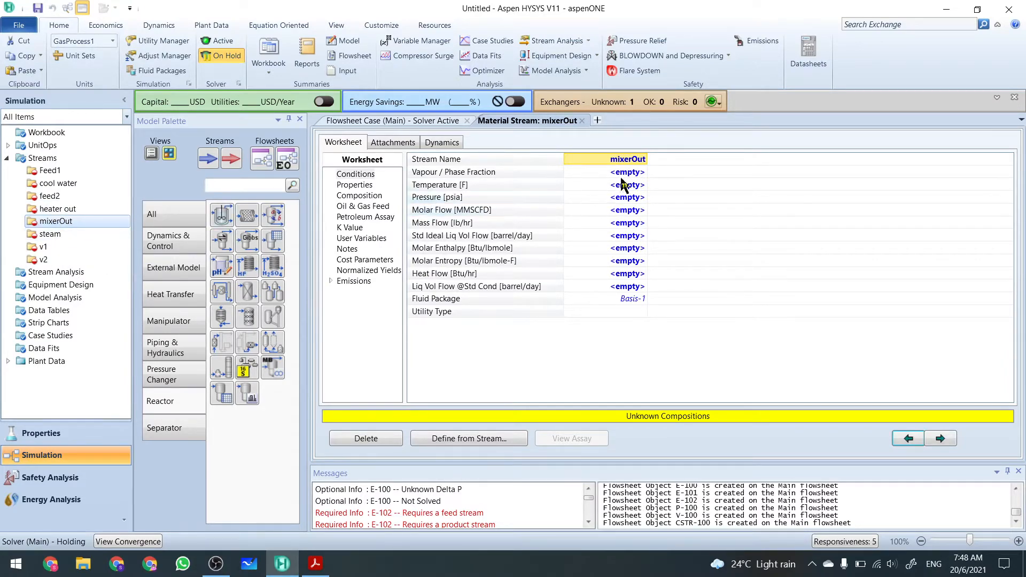
double_click(54, 234)
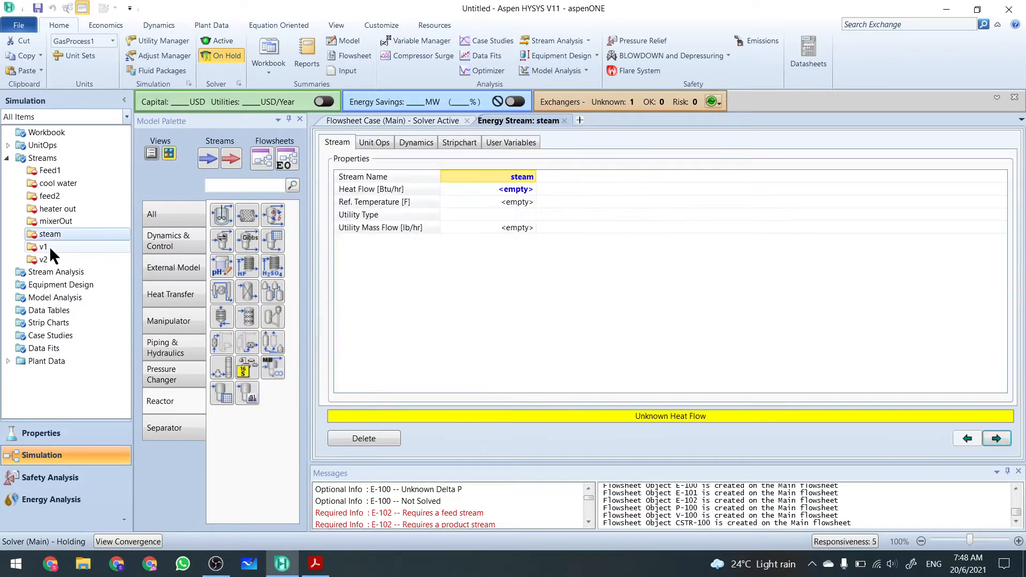
double_click(47, 247)
click(50, 258)
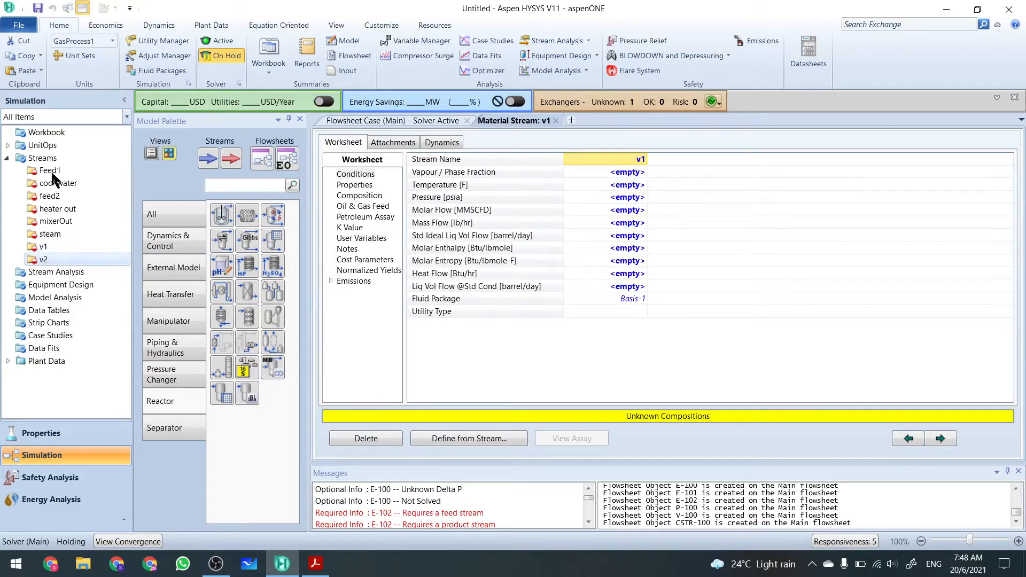
double_click(50, 183)
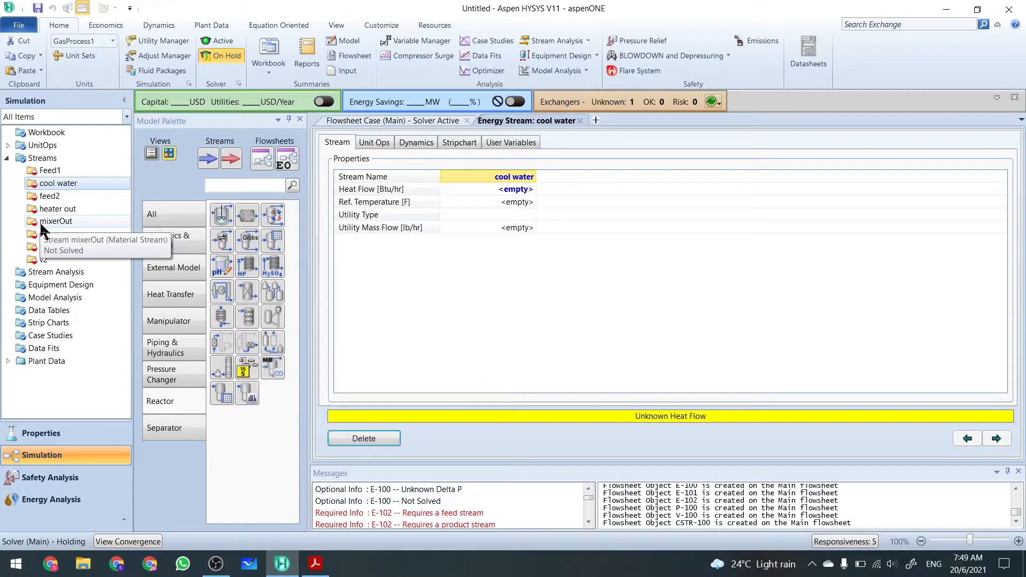
- Review the unit operations and streams listed in the simulation, collapse both lists and close the cool water stream view
click(6, 159)
click(7, 146)
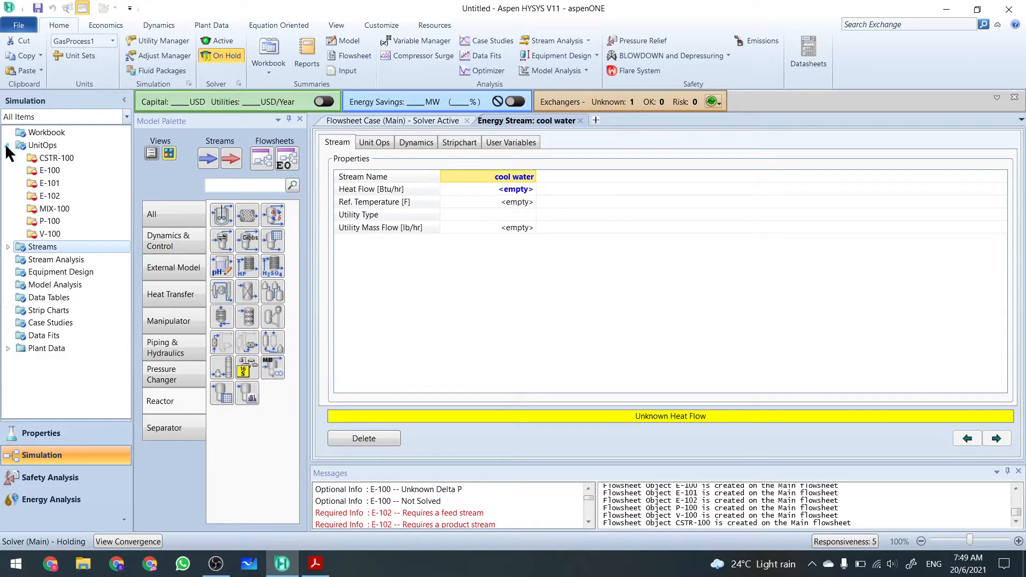
click(6, 145)
click(6, 145)
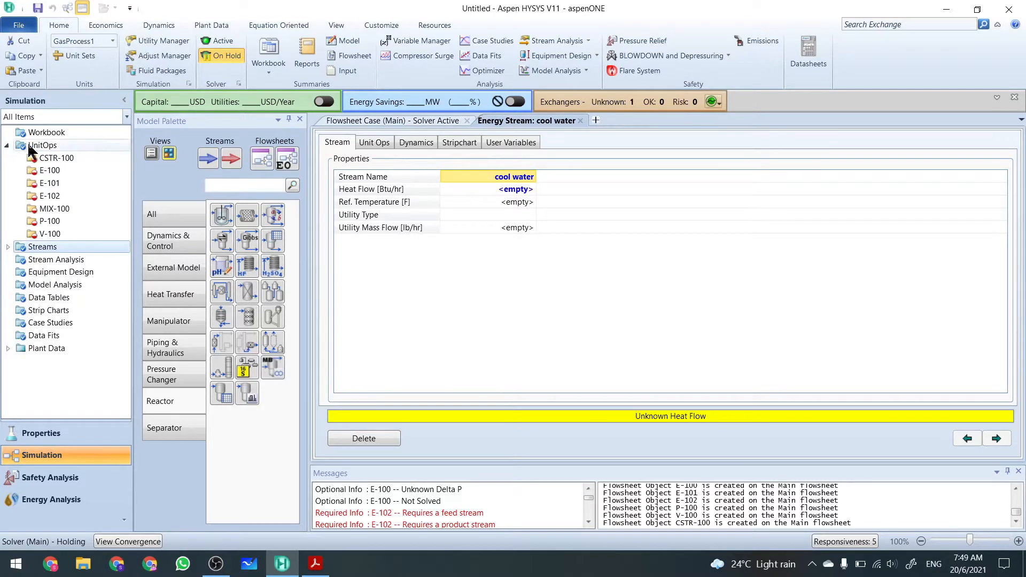
click(7, 247)
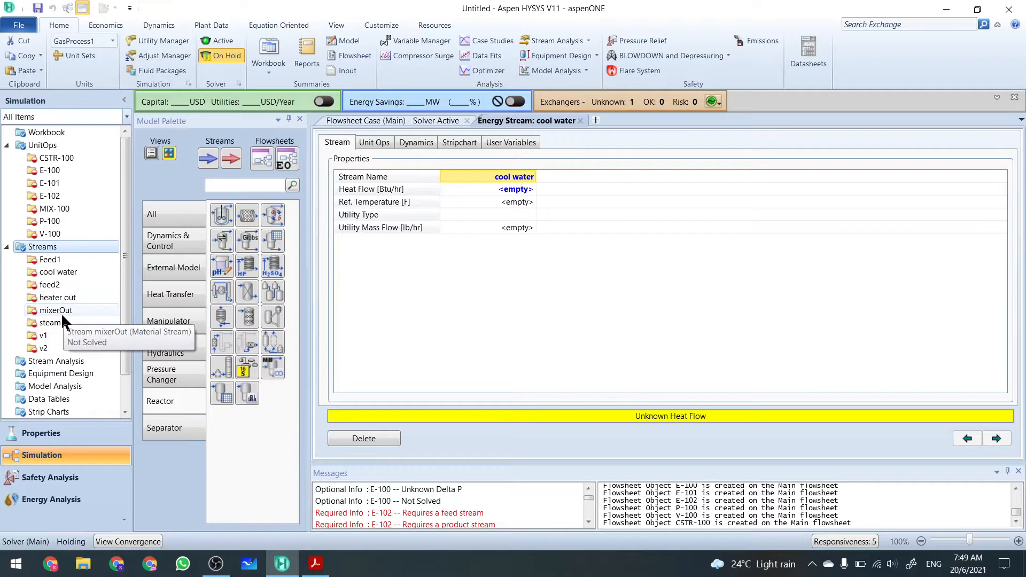
click(7, 246)
click(7, 146)
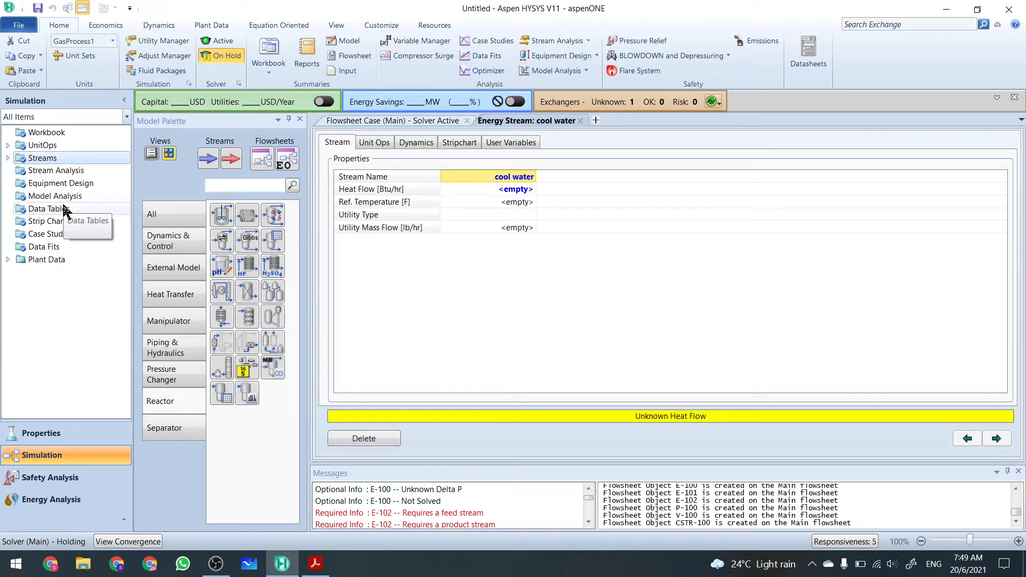
click(580, 121)
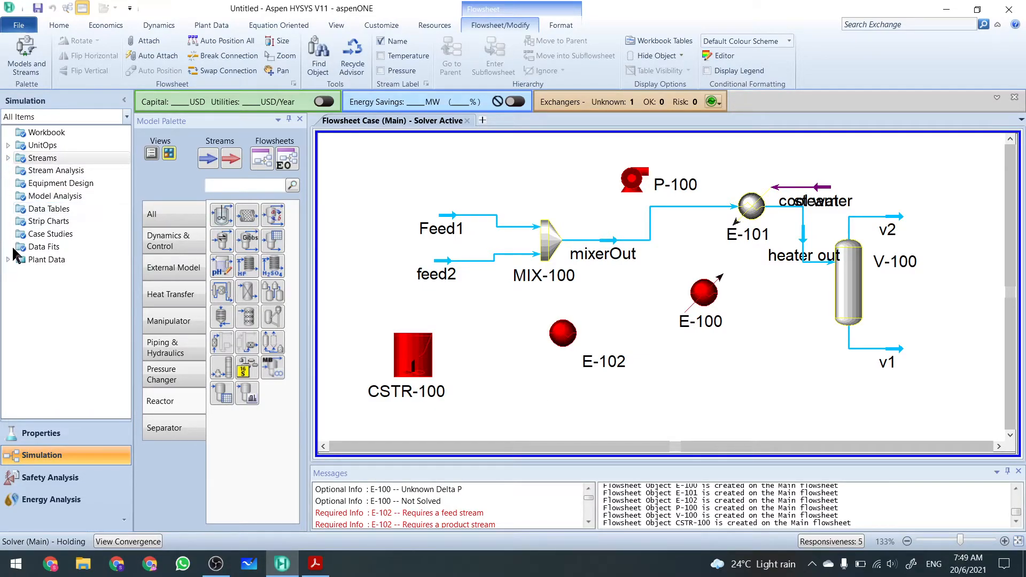
- Open reactor CSTR-100, check its reaction set and reaction choices and its connections, and close the reactor window
double_click(417, 367)
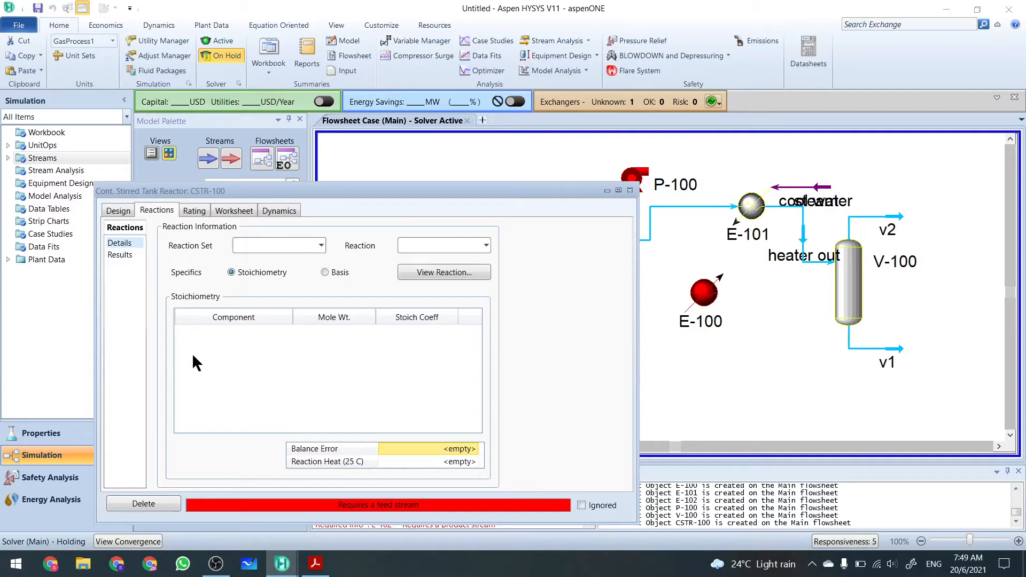
click(487, 246)
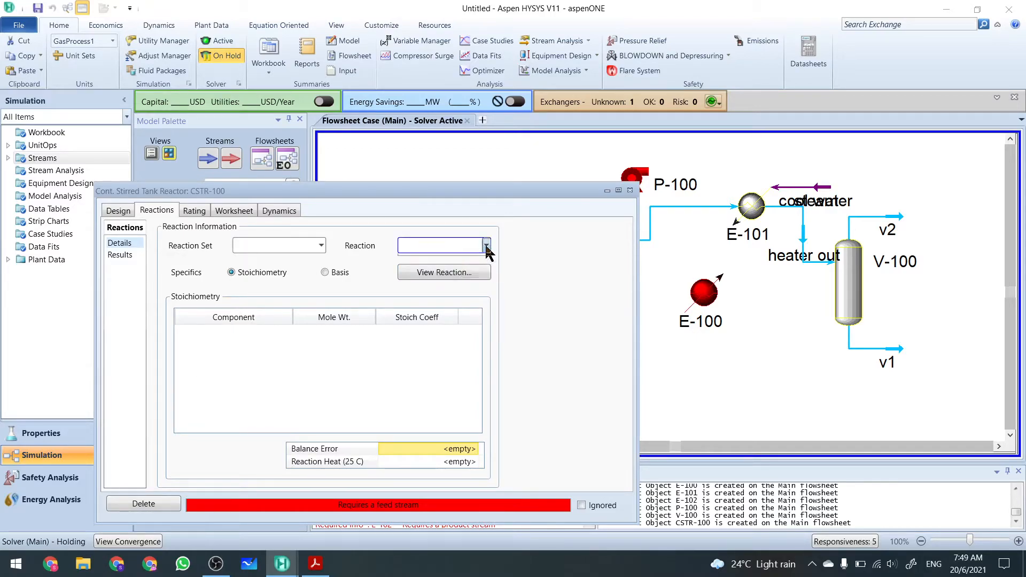
click(487, 246)
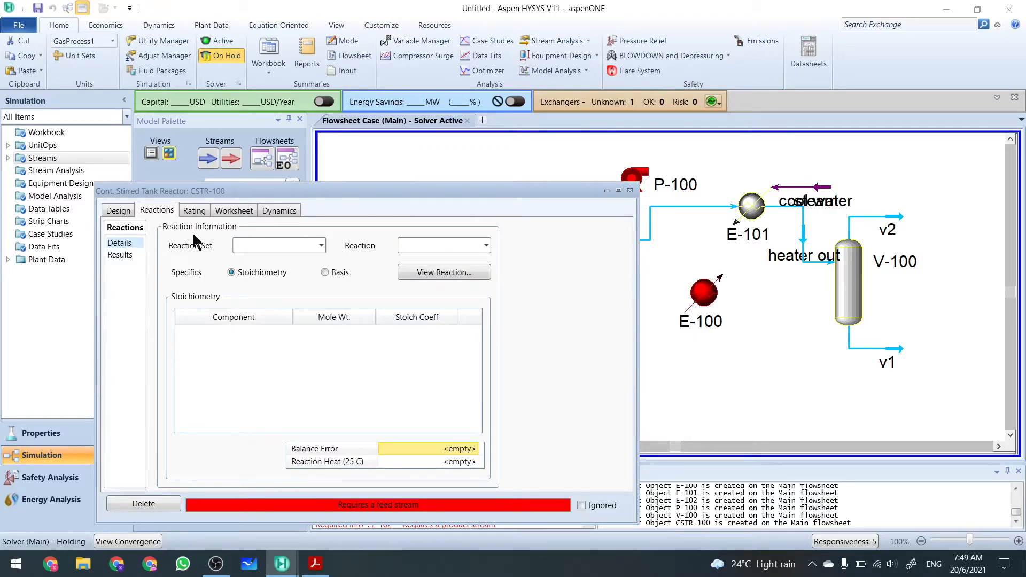
click(123, 215)
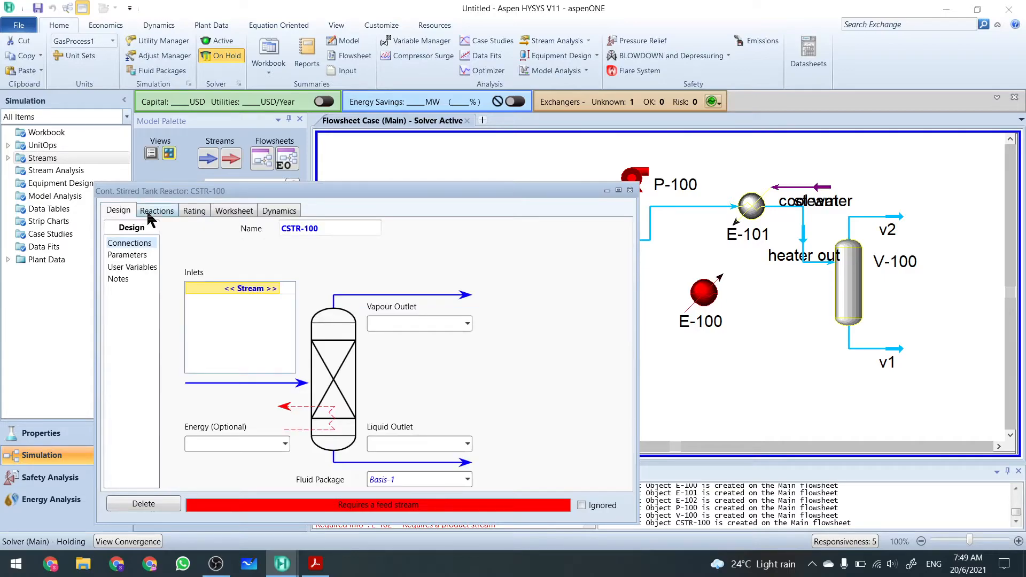
click(166, 212)
click(281, 245)
click(321, 246)
click(374, 235)
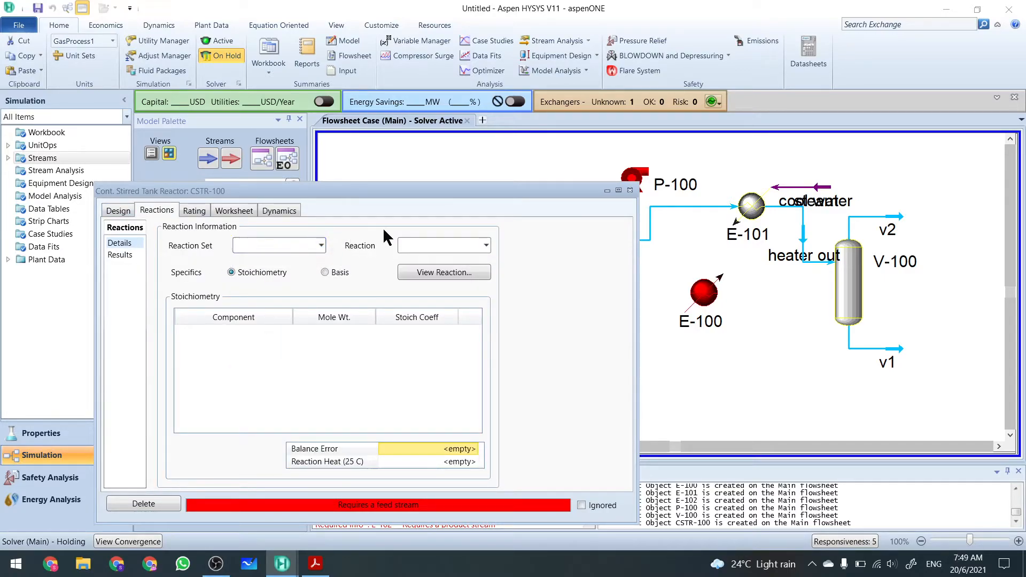
click(631, 191)
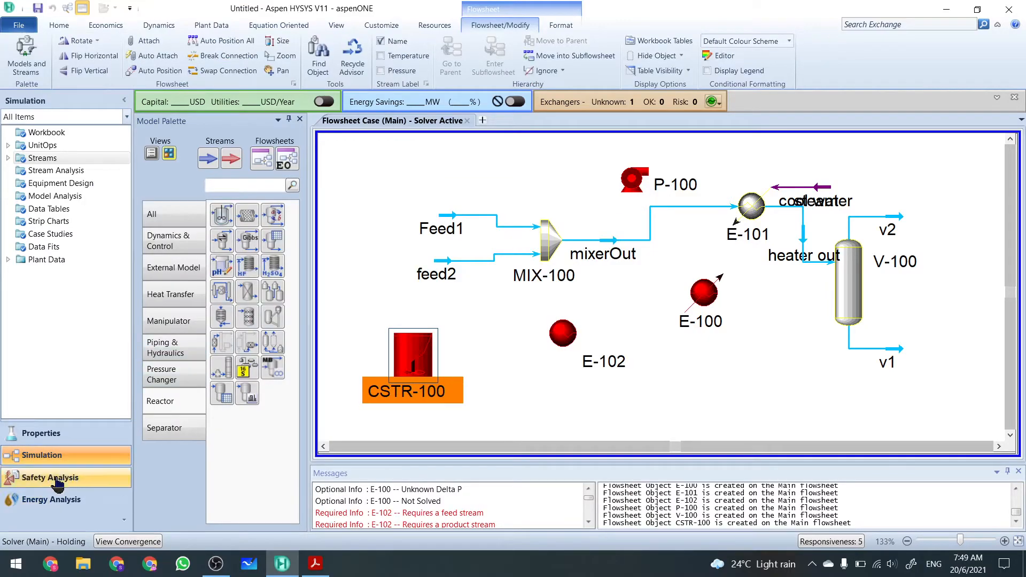
- Switch to the properties environment and add a new reaction set under Reactions
click(42, 440)
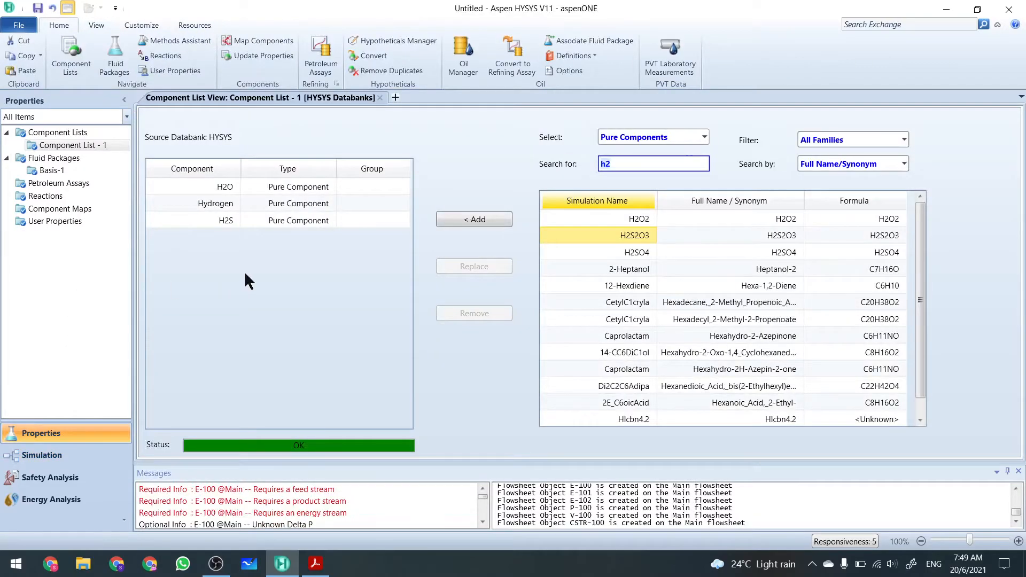
click(44, 196)
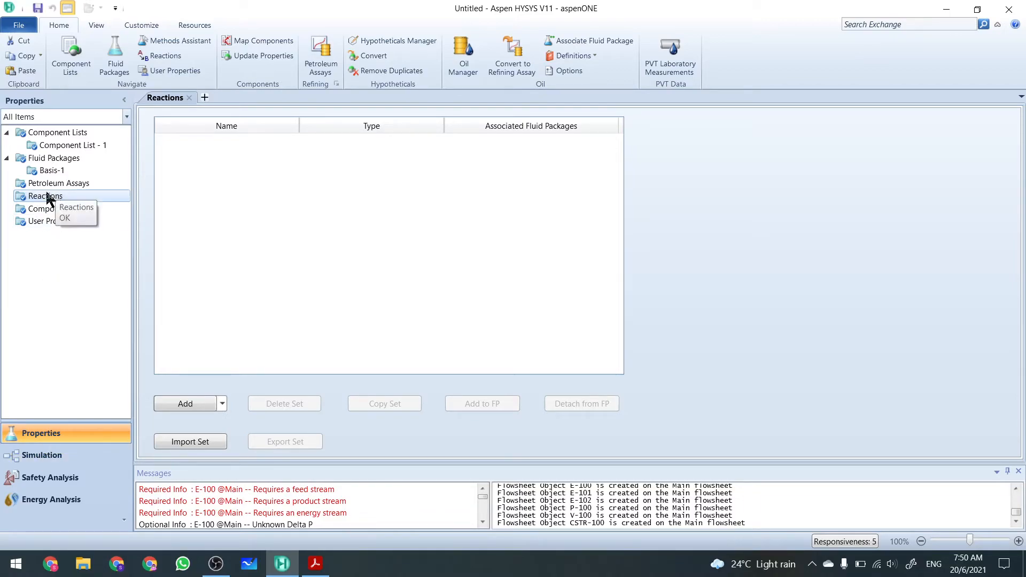
click(68, 456)
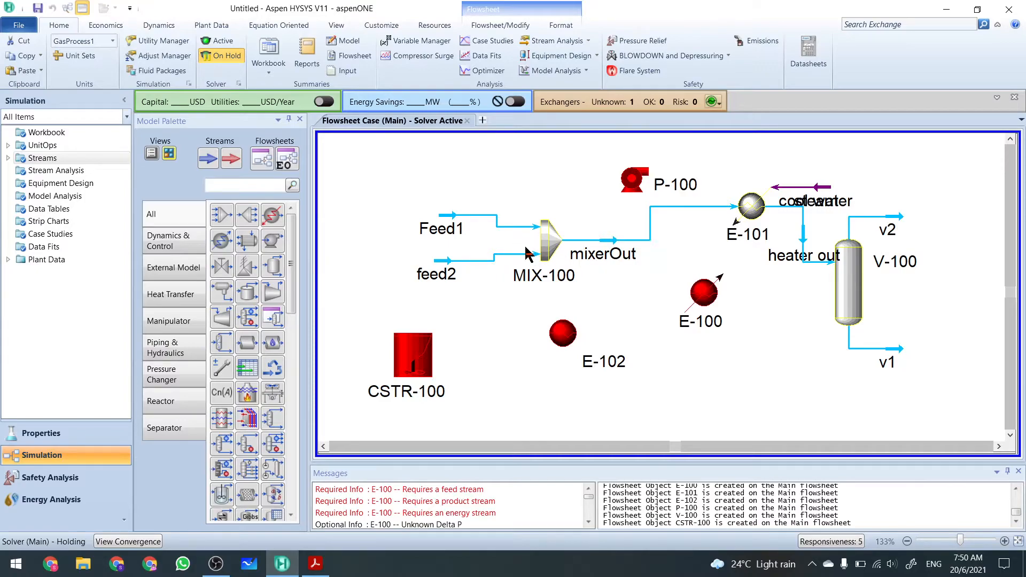
click(57, 443)
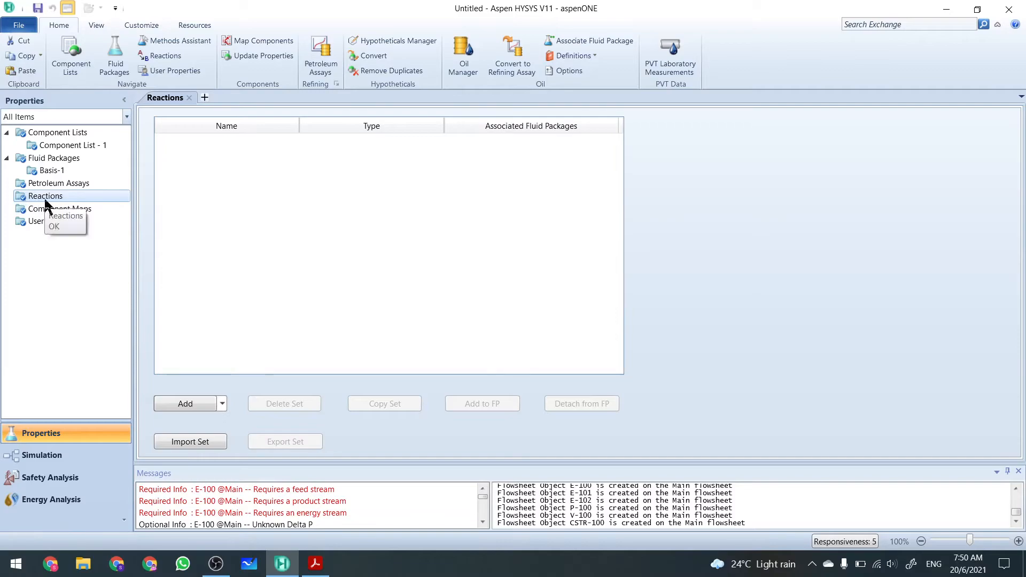
click(185, 404)
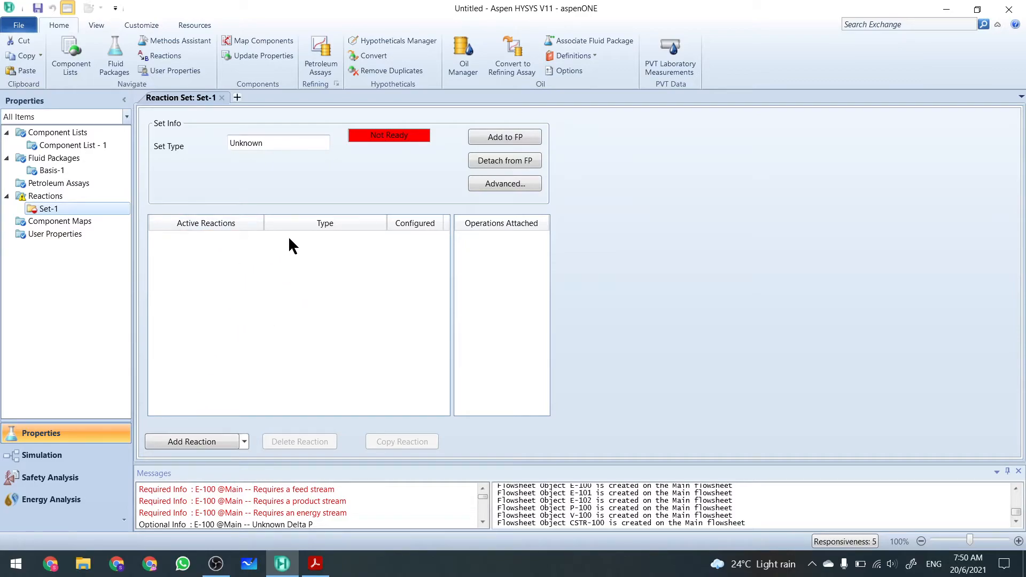
- Add a Conversion reaction from the Hysys reactant source to the reaction set and close the reaction selection window
click(190, 448)
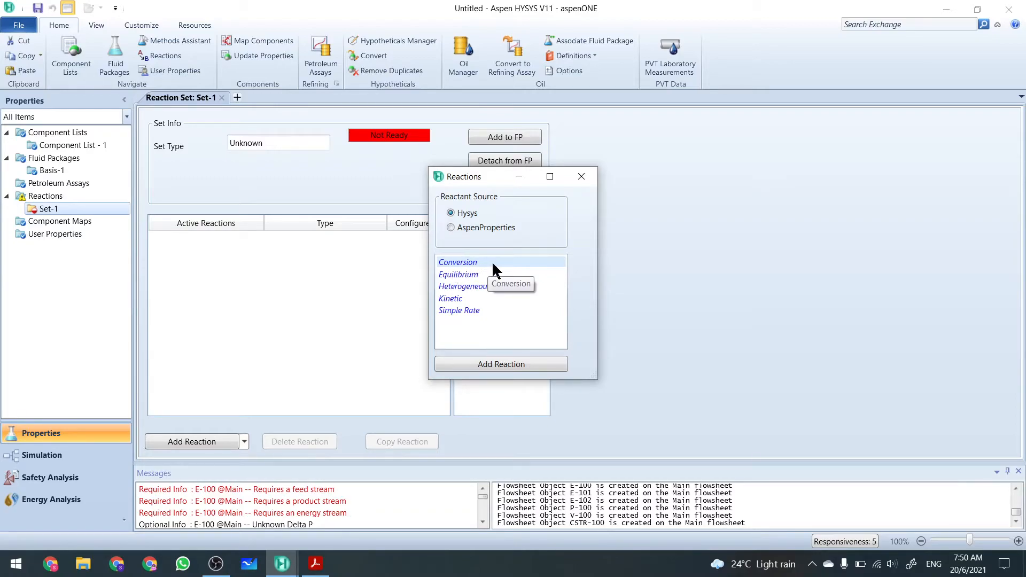
click(482, 366)
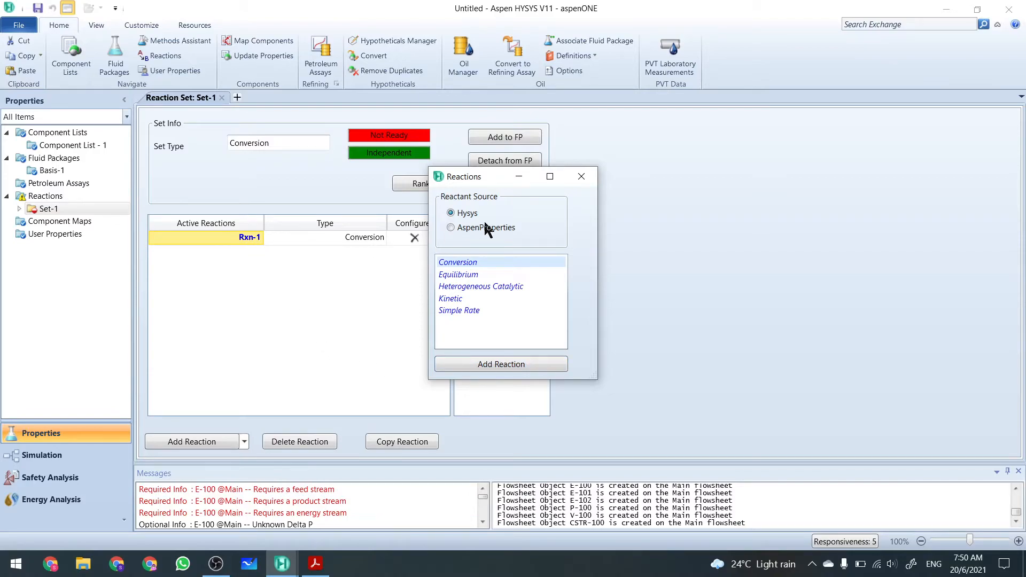
click(594, 179)
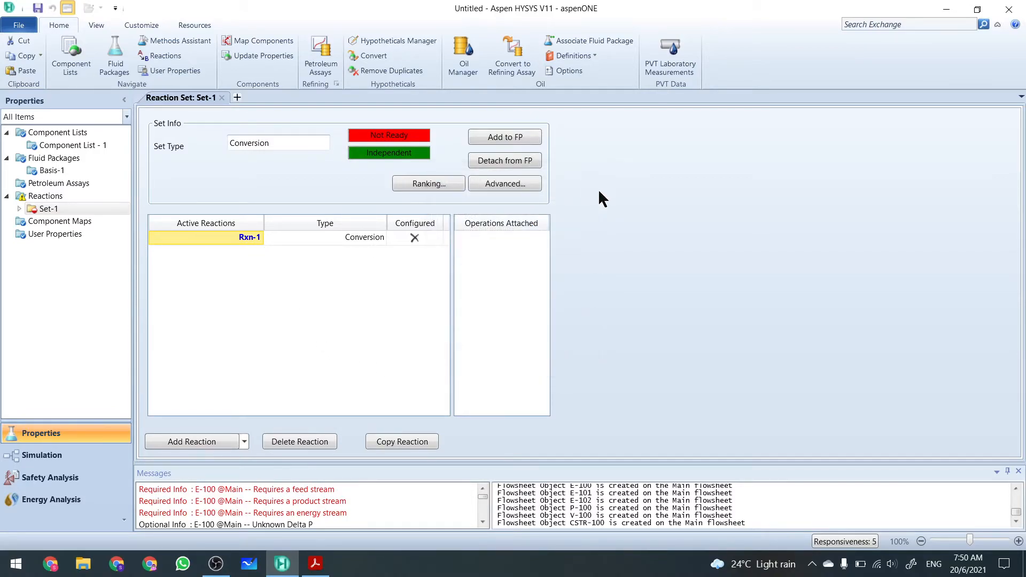
- Open the new conversion reaction and add H2O and Hydrogen as its stoichiometry components
double_click(241, 234)
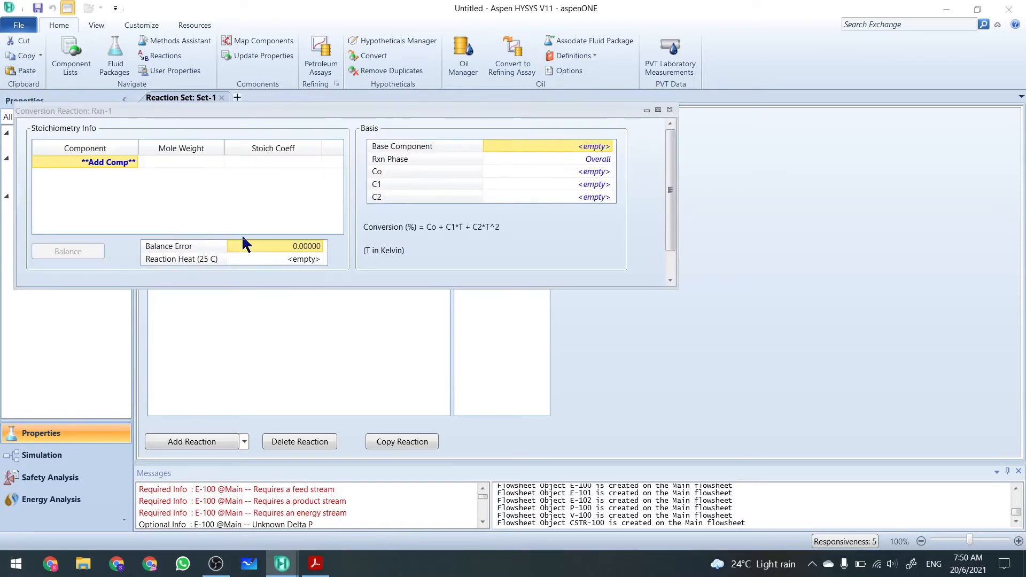
click(668, 109)
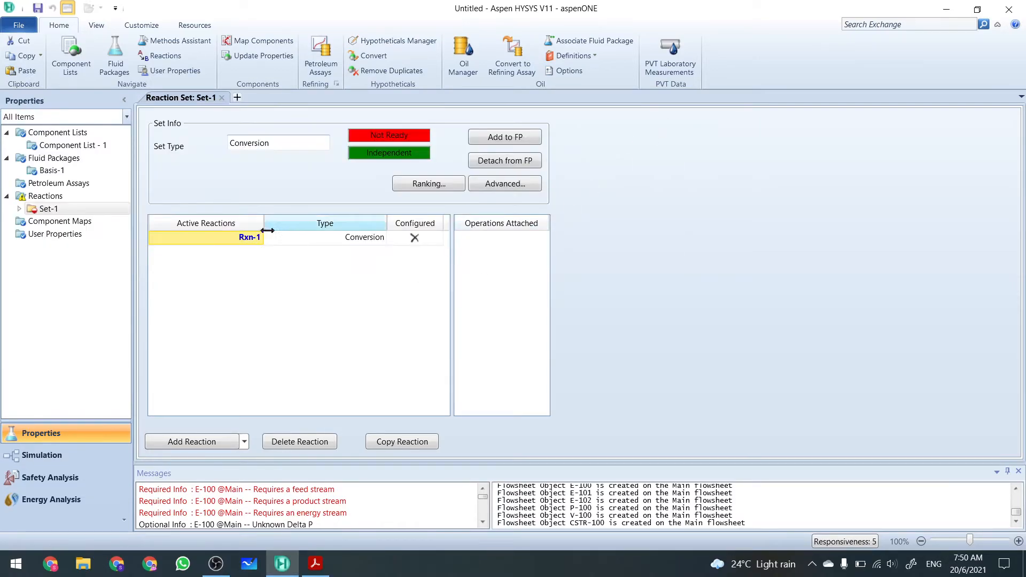
double_click(249, 244)
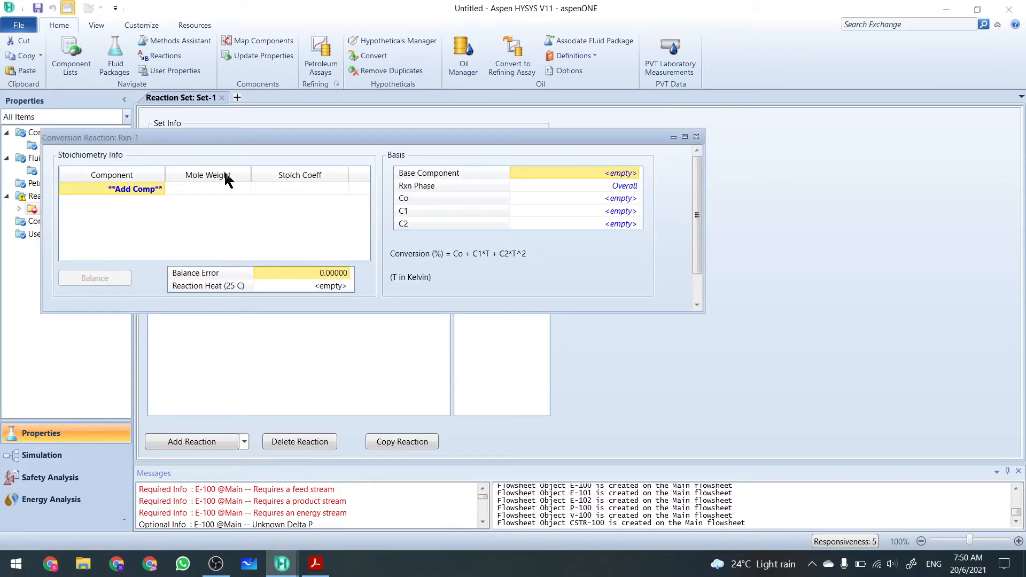
click(160, 190)
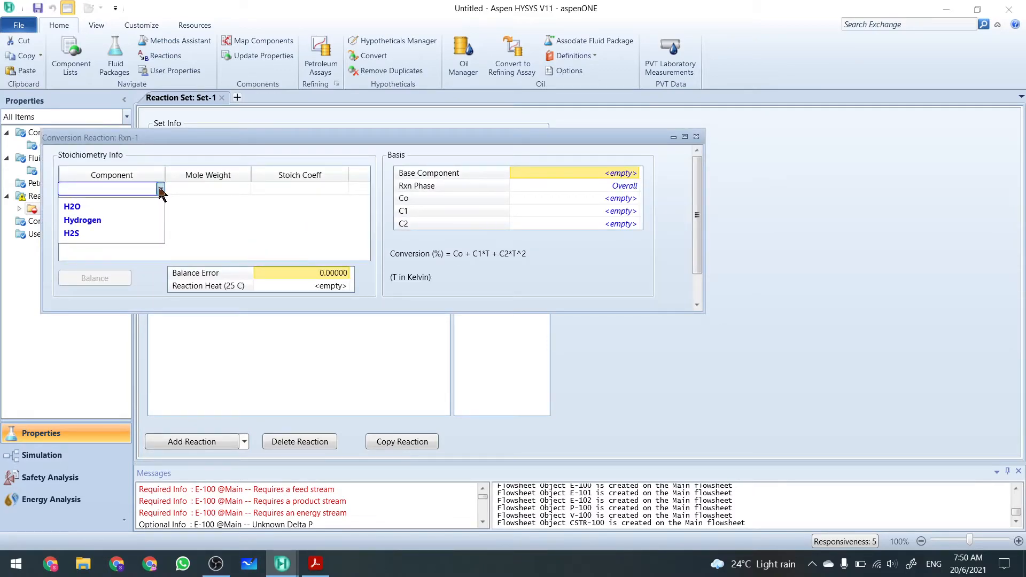
click(160, 190)
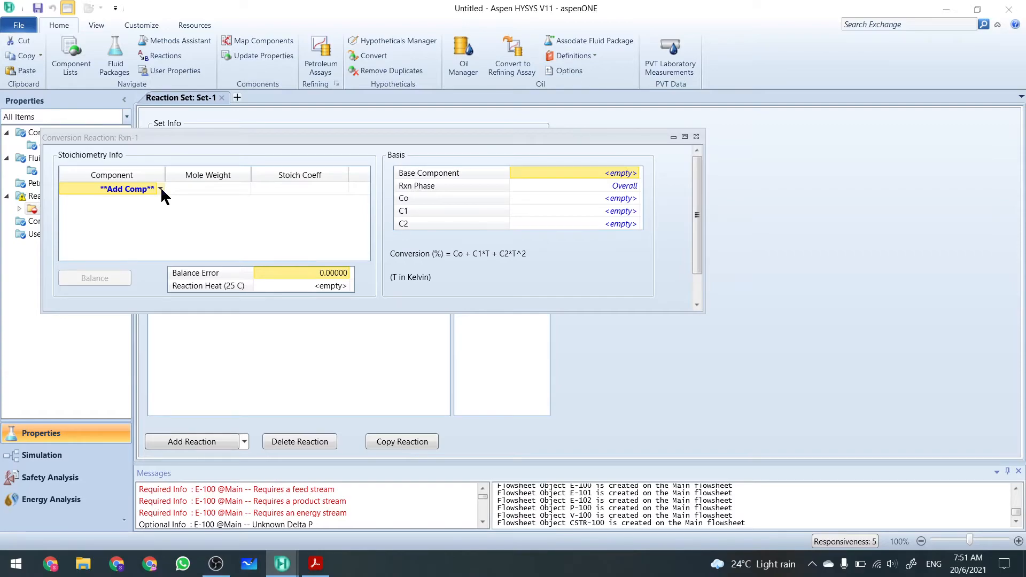
click(161, 189)
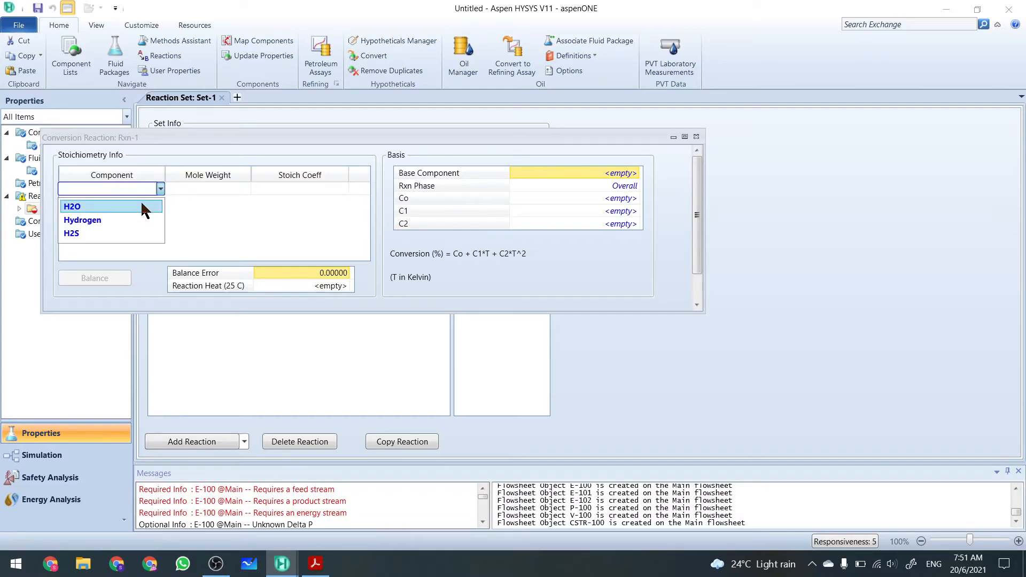
click(142, 204)
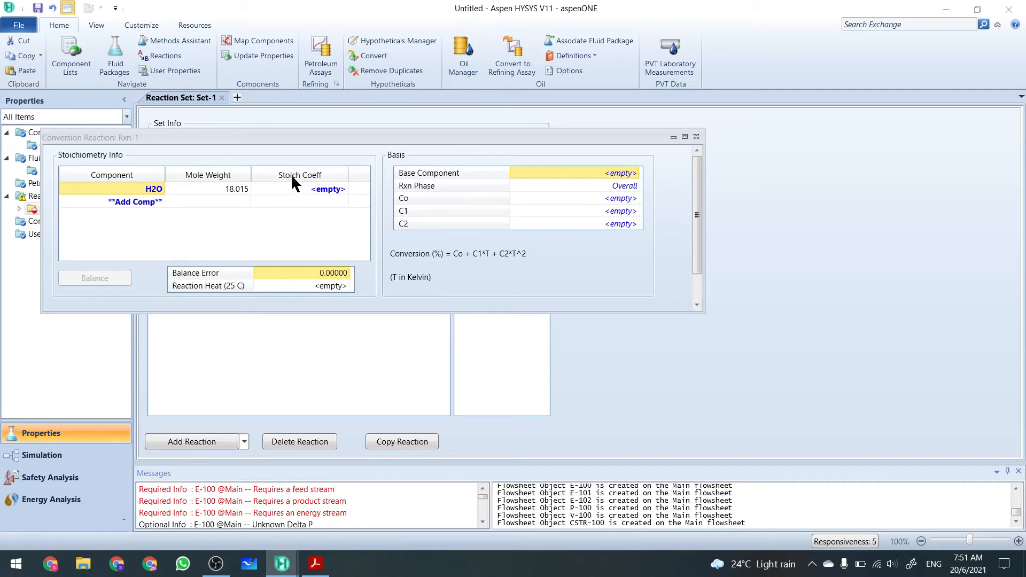
click(160, 203)
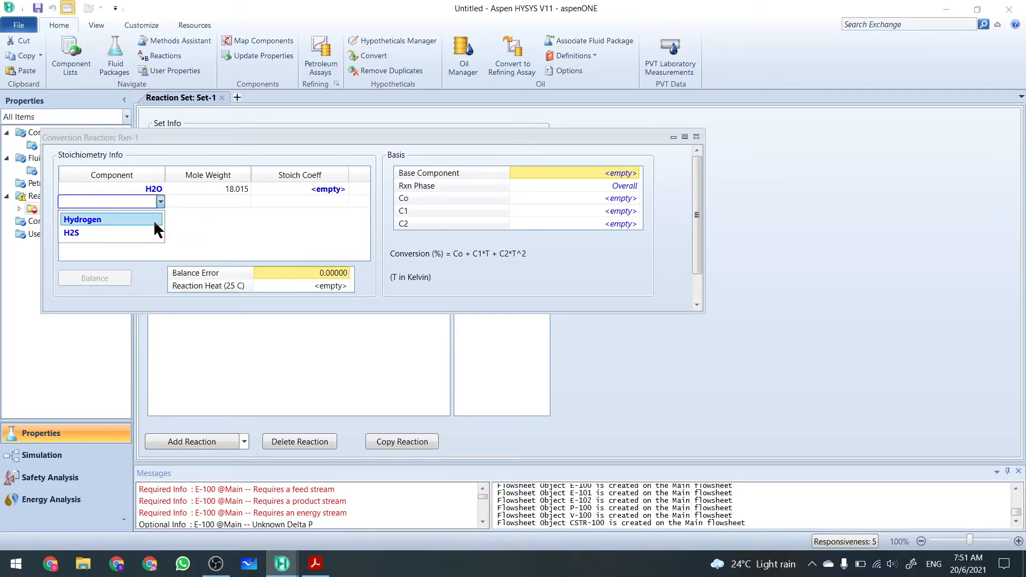
click(155, 220)
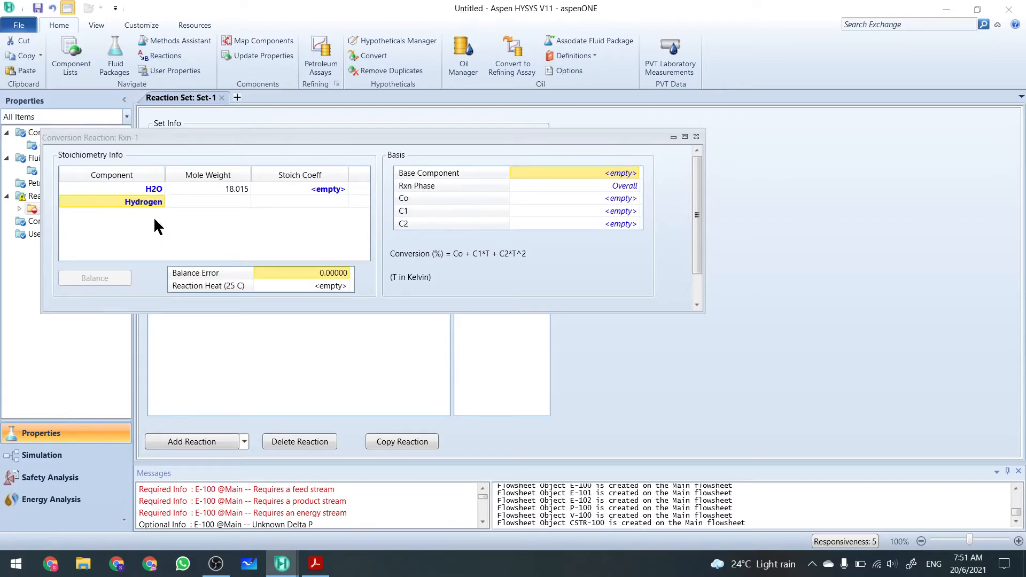
- Set the stoichiometric coefficients of H2O and Hydrogen to 1 each
click(331, 193)
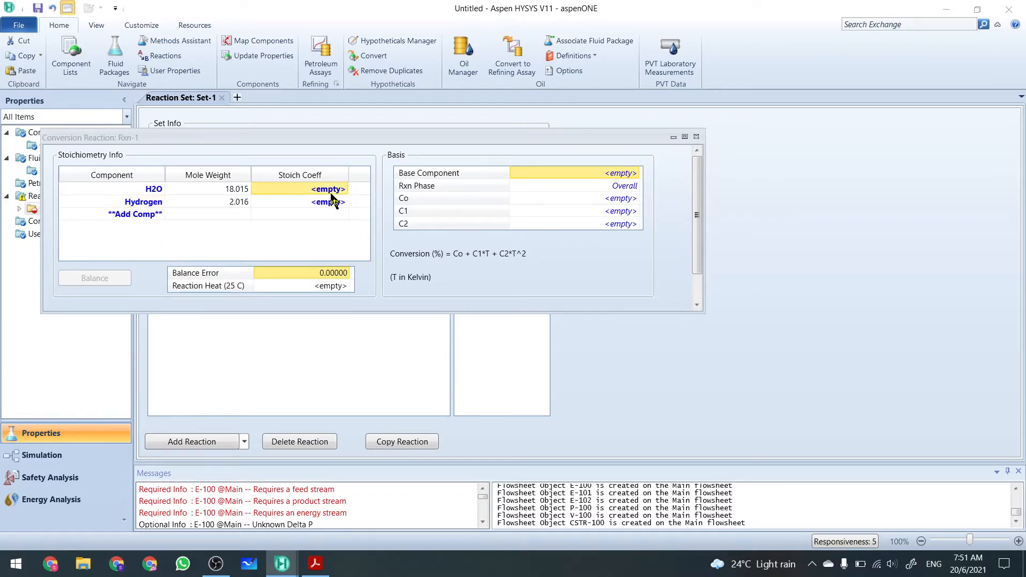
text(1)
click(336, 204)
text(1)
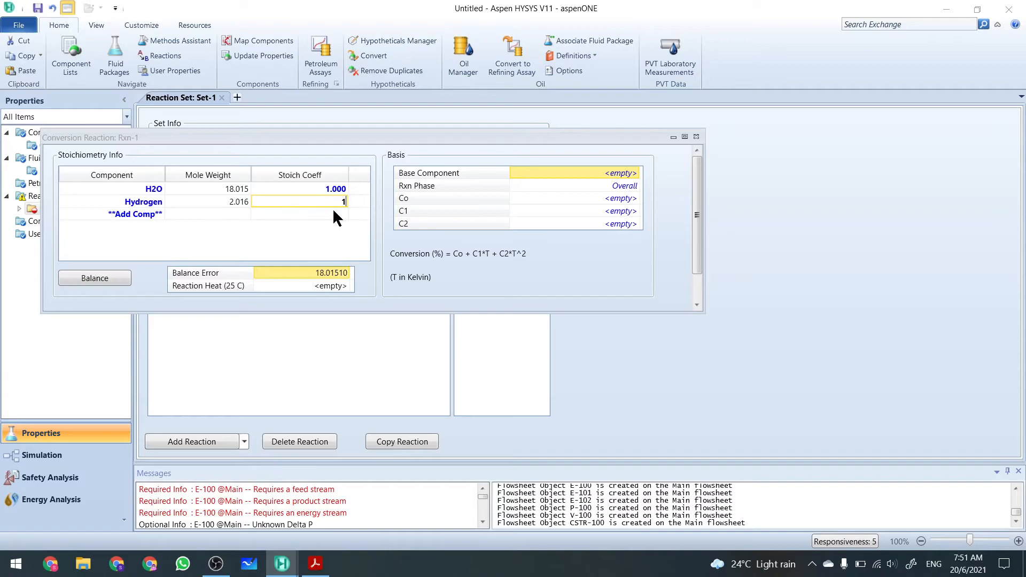
click(336, 218)
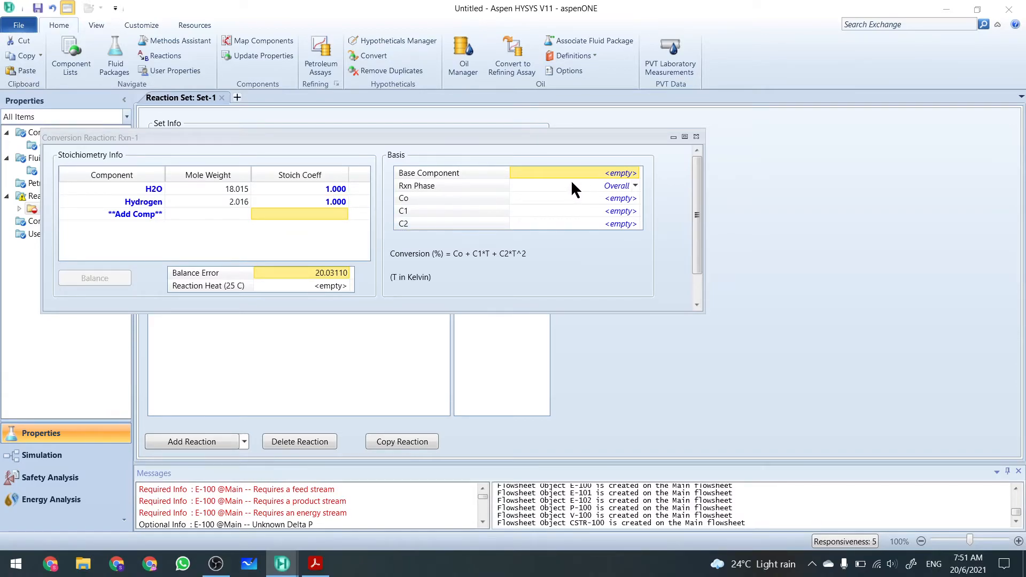
- Check the reaction phase choices, keep Overall, and set the conversion basis coefficient Co to 80
click(635, 187)
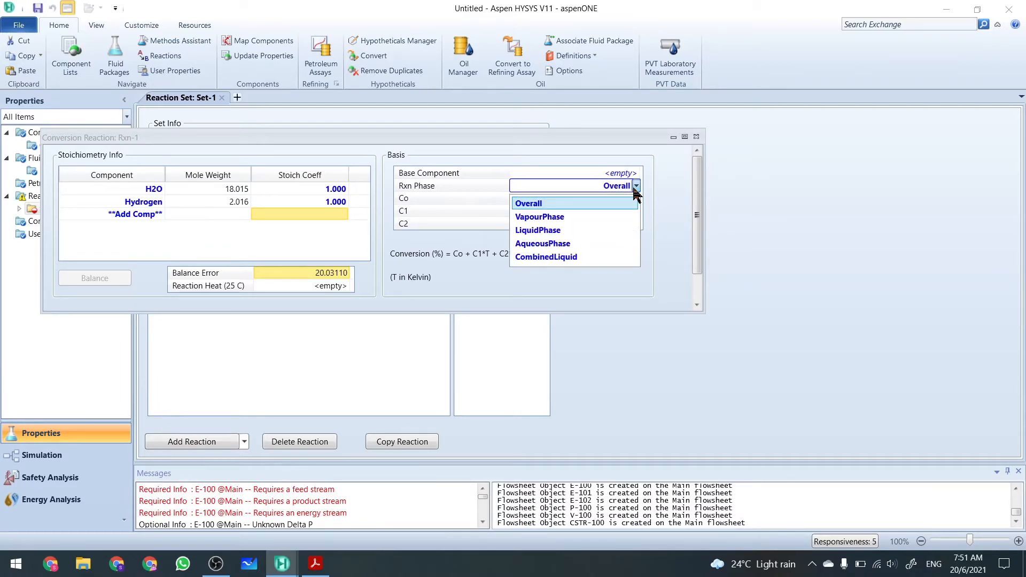
click(636, 186)
click(636, 186)
click(635, 186)
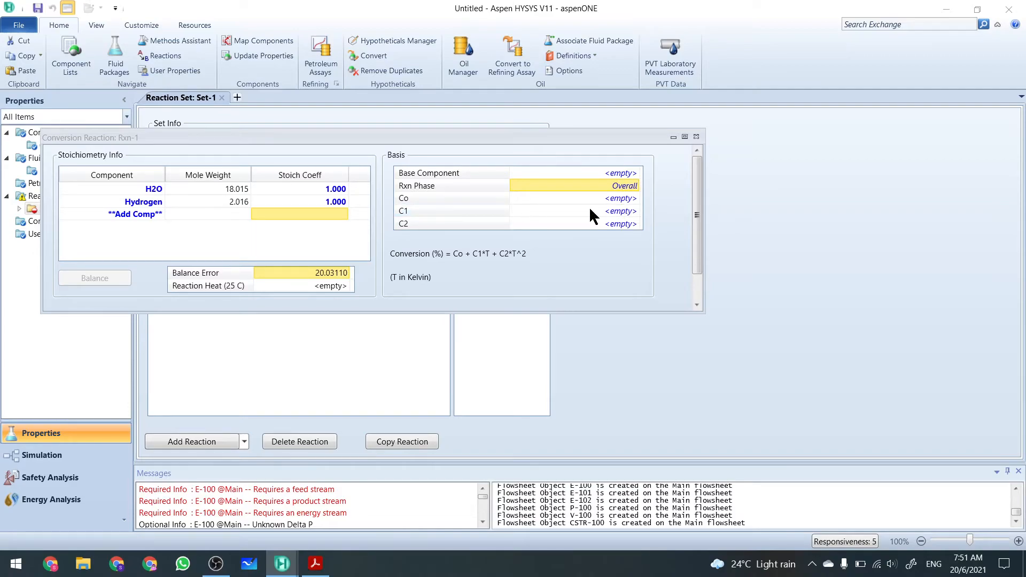
click(617, 198)
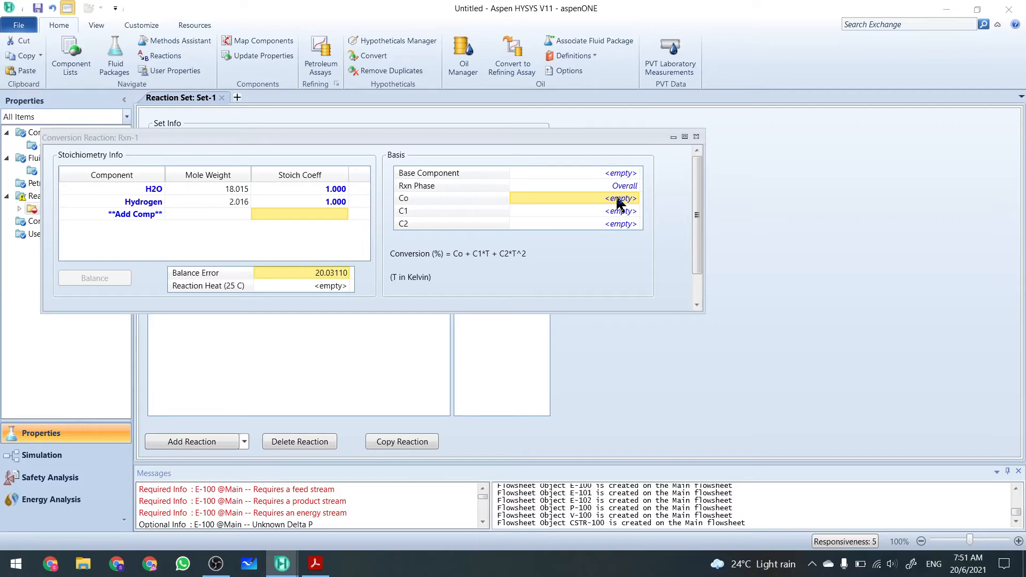
click(617, 198)
text(80)
key(Return)
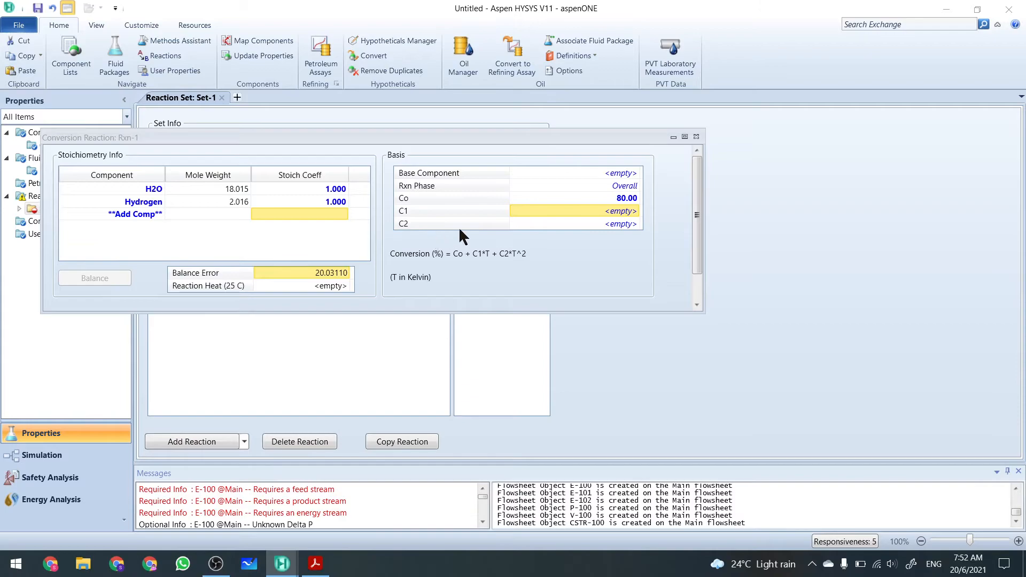
- Close the conversion reaction window and add reaction set Set-1 to the Basis-1 fluid package
click(150, 199)
click(696, 137)
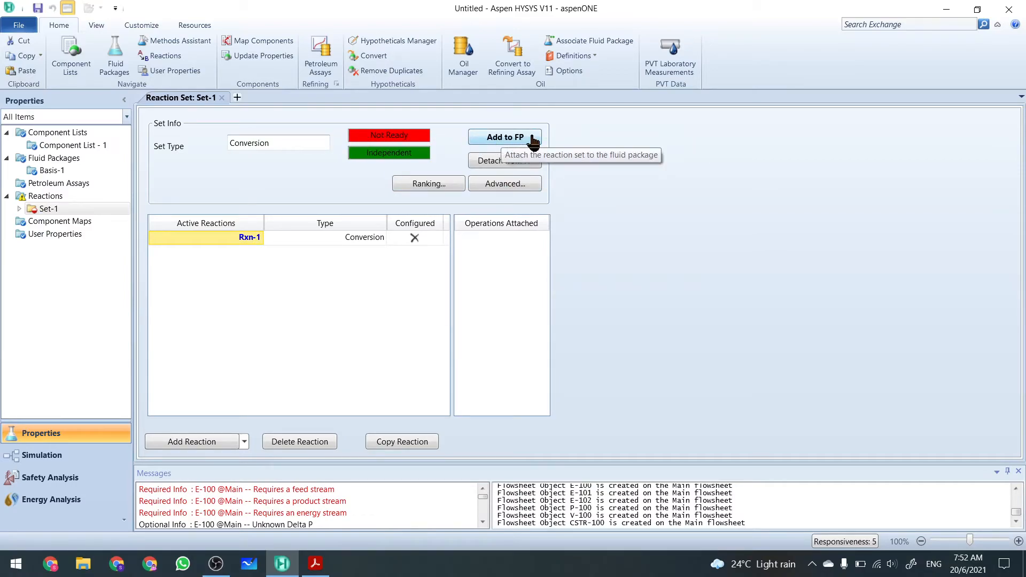
click(516, 138)
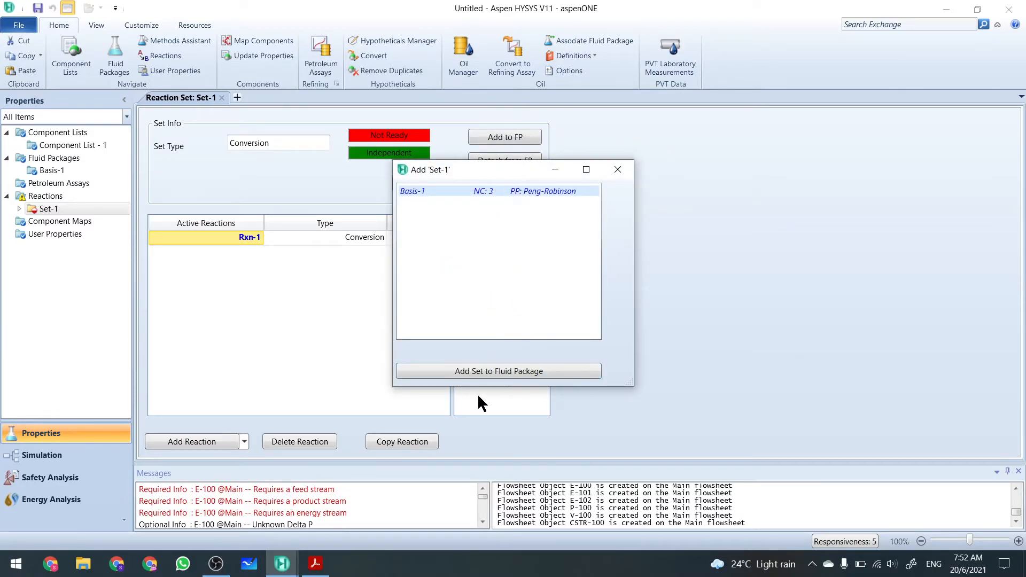
click(498, 371)
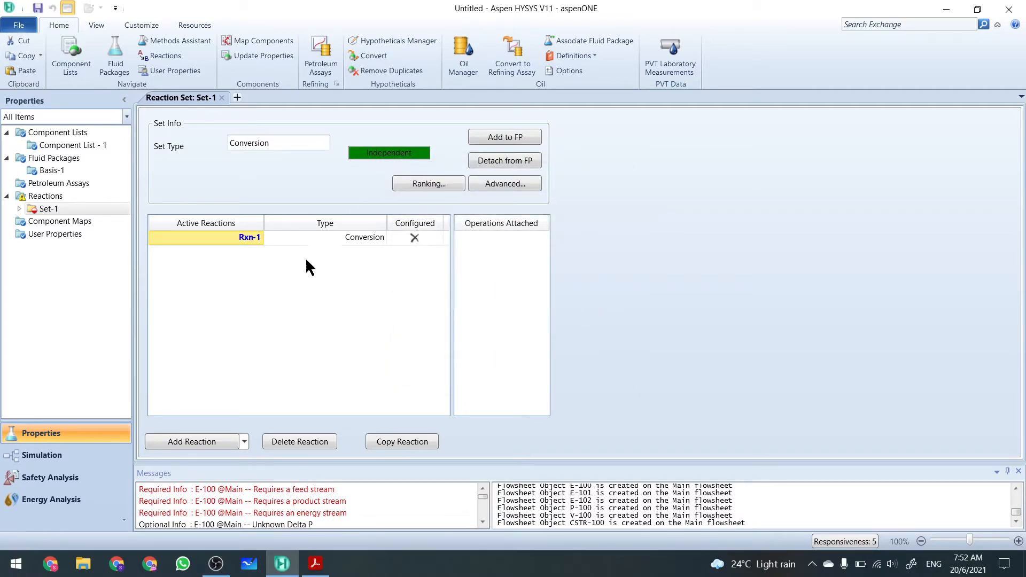
- Review reaction set Set-1 and the stoichiometry and basis of its reaction Rxn-1 in the properties environment
click(19, 208)
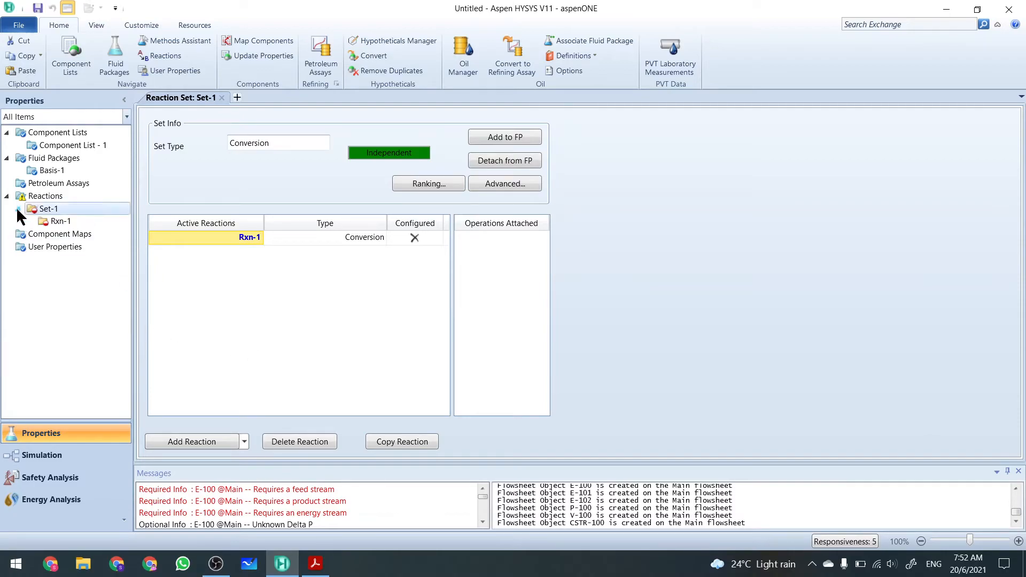
click(61, 220)
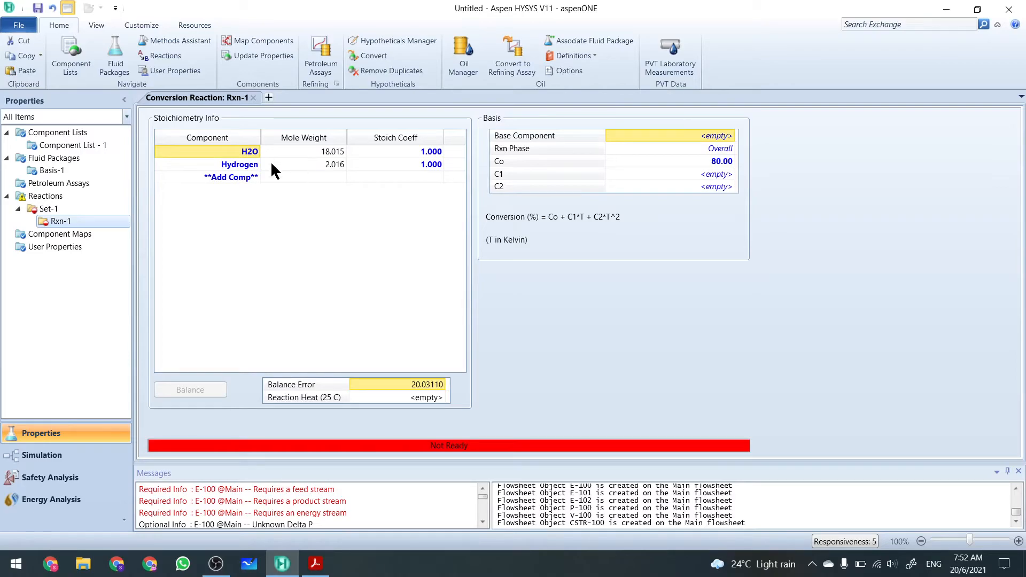
double_click(54, 208)
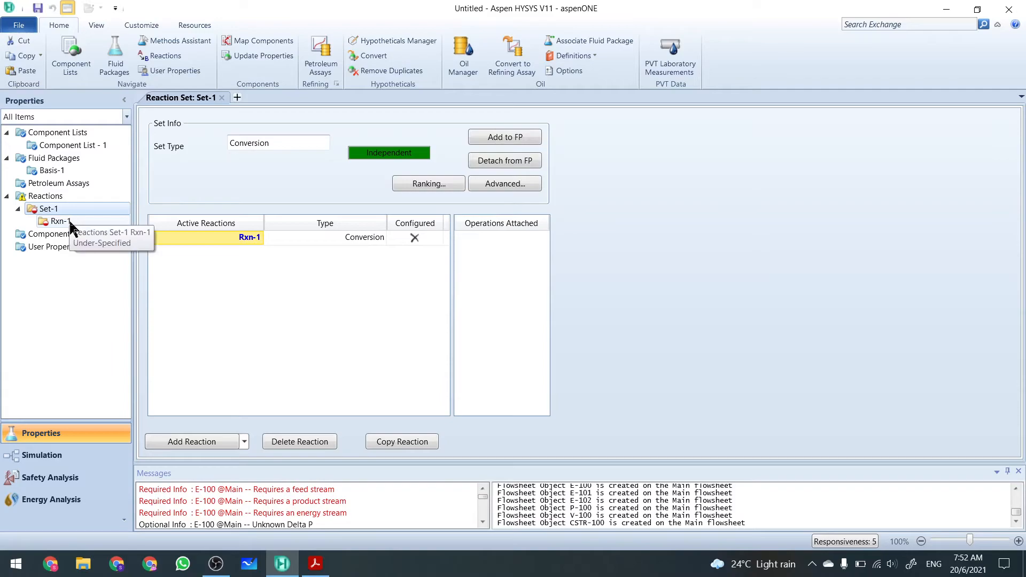
double_click(69, 221)
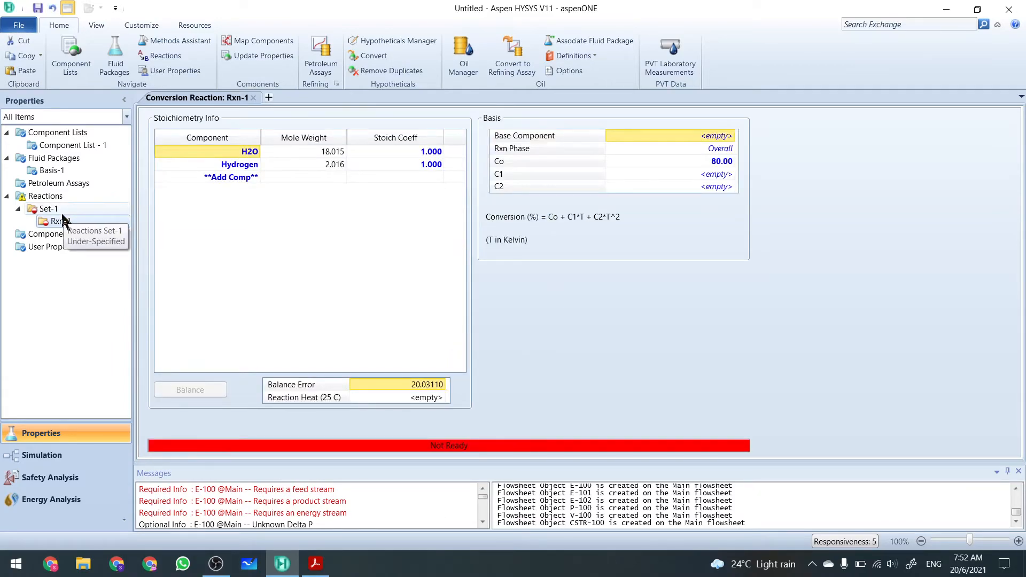
double_click(53, 199)
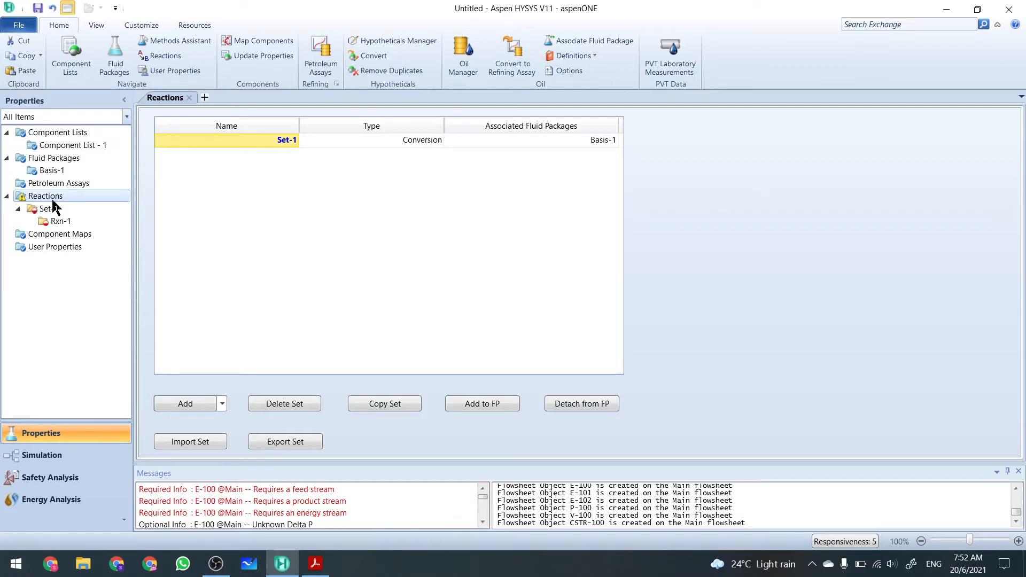
click(62, 222)
double_click(63, 223)
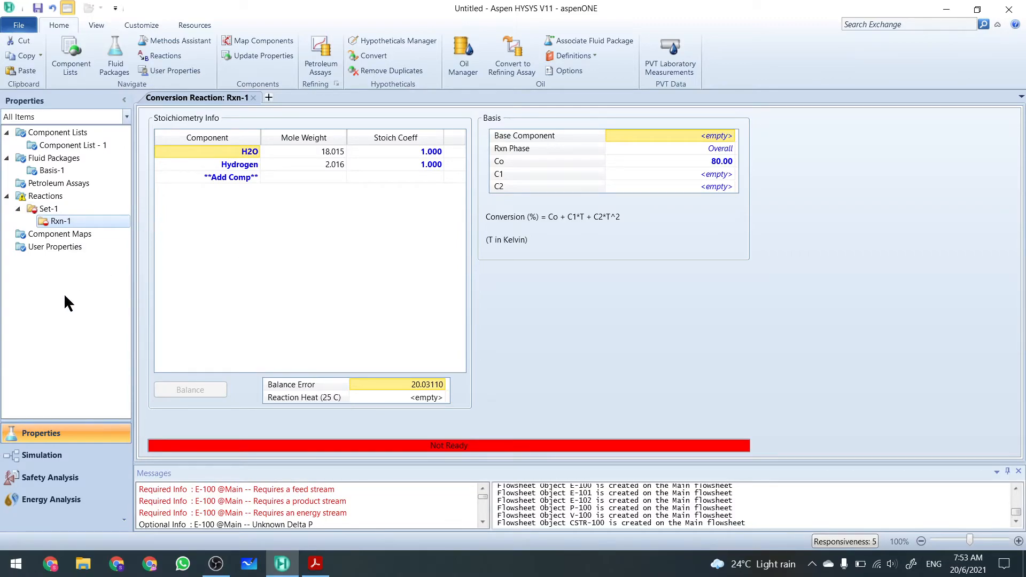
- Return to the simulation flowsheet and examine the connections and reaction details of reactor CSTR-100
click(43, 456)
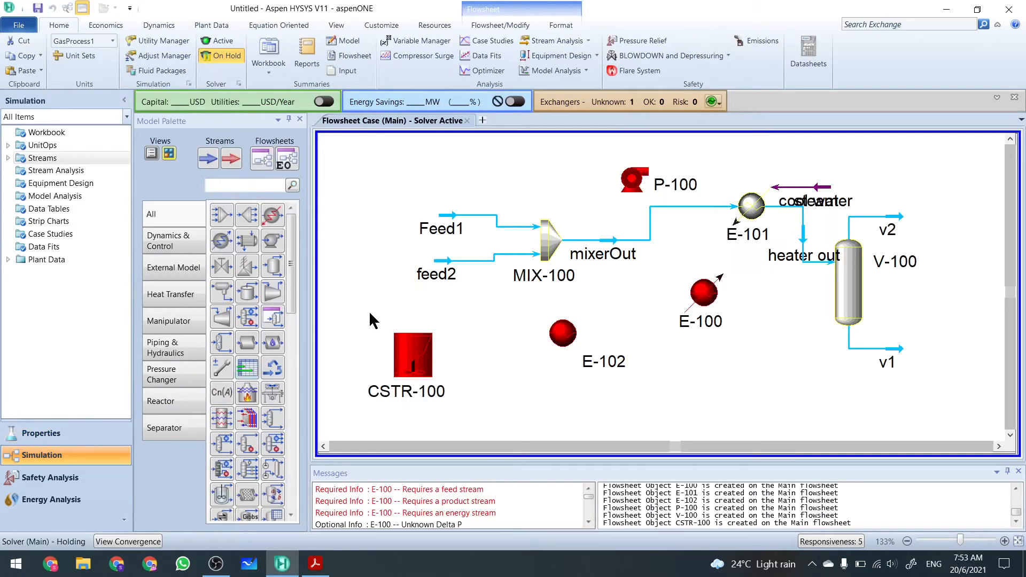
double_click(415, 357)
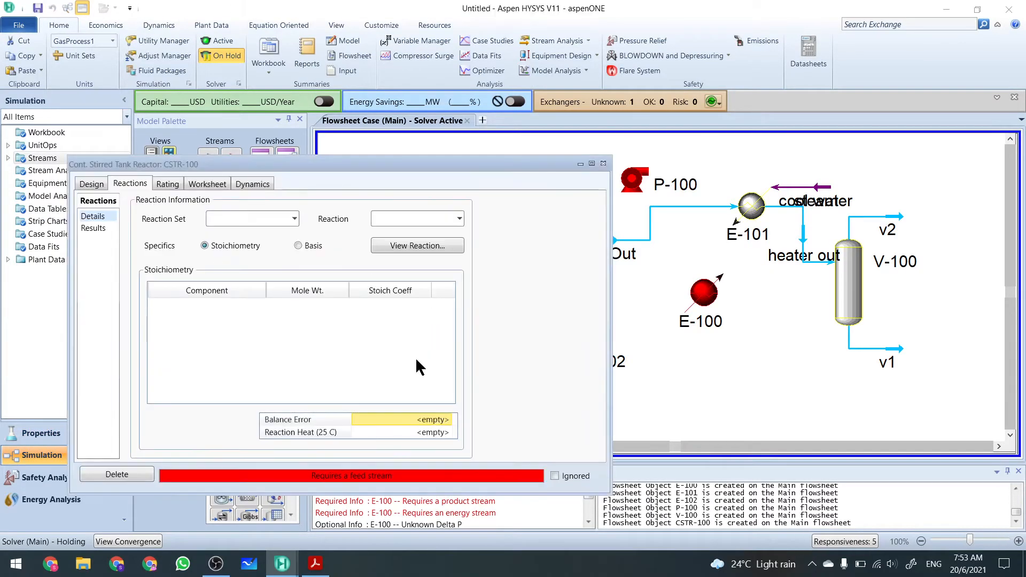
click(602, 165)
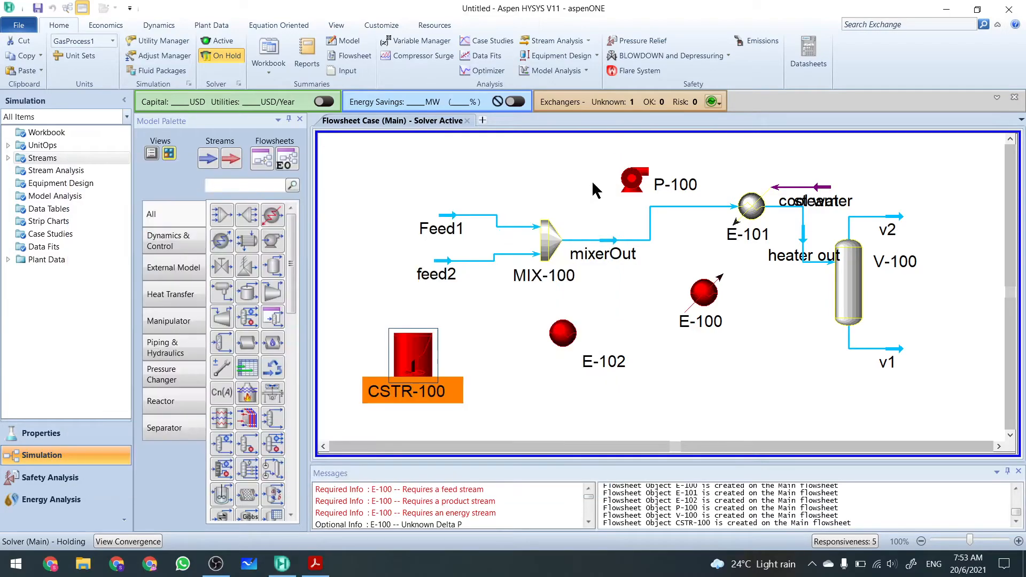
double_click(427, 350)
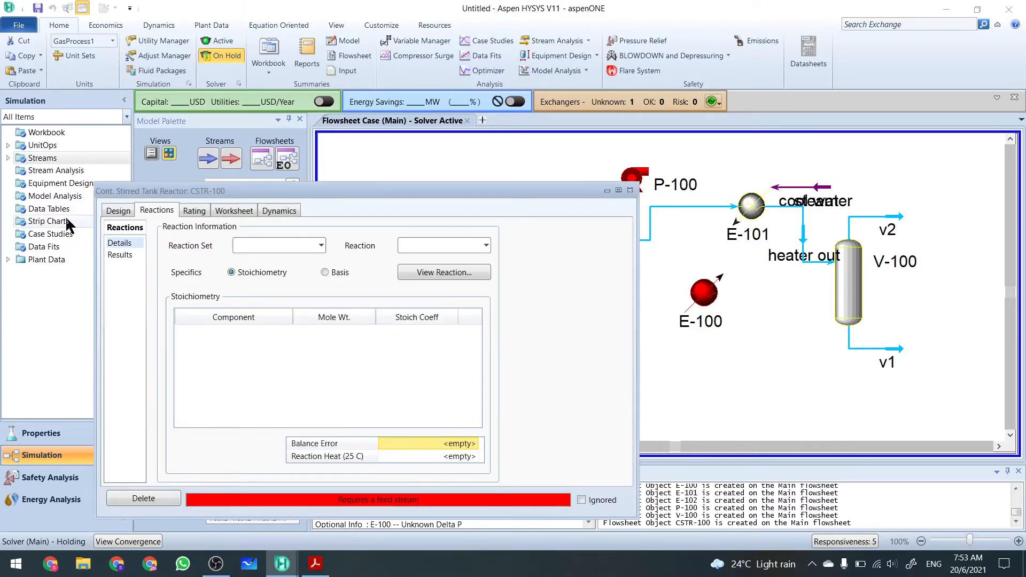
click(119, 211)
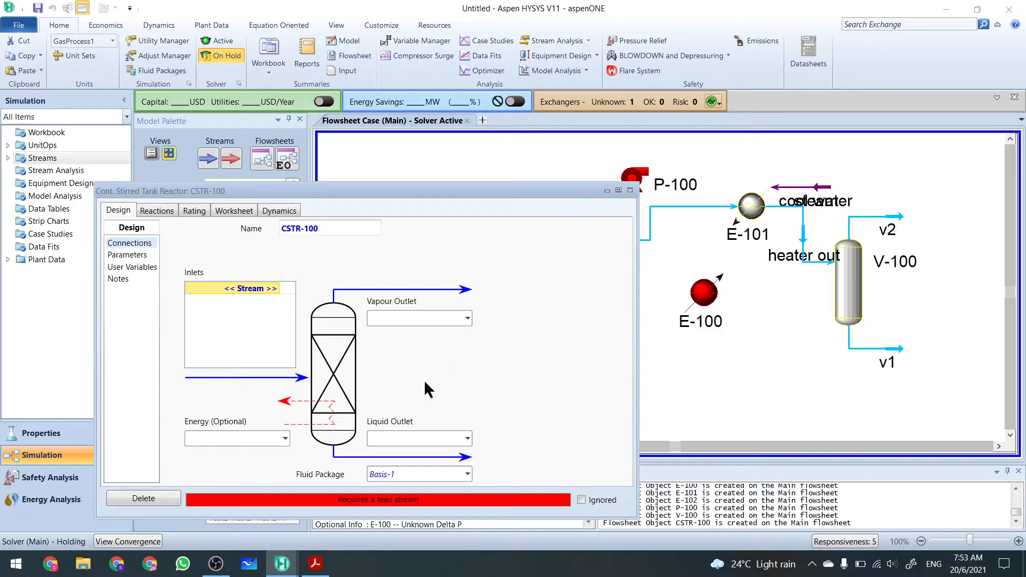
click(157, 211)
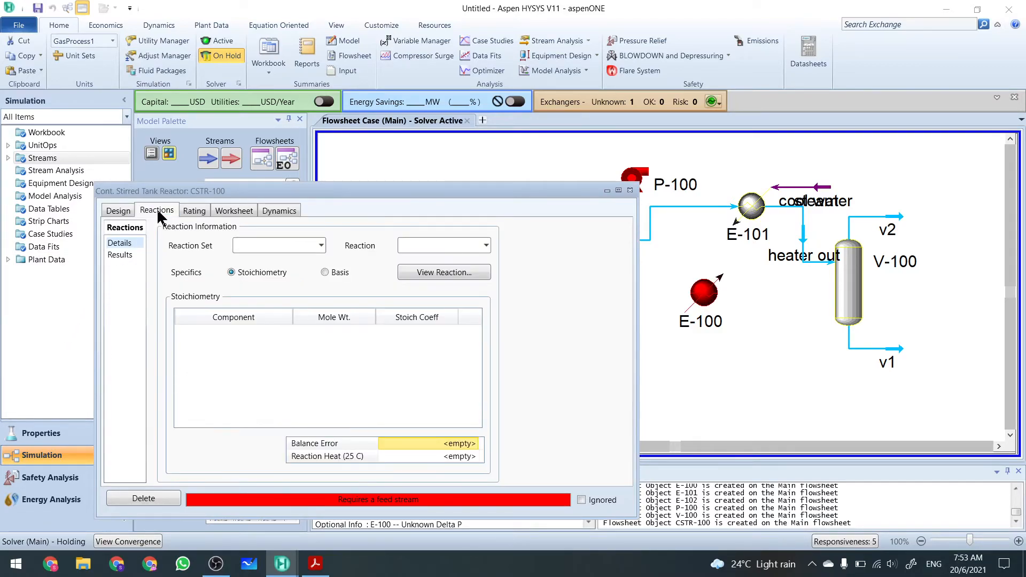
- Try twice to attach reaction set Set-1 to CSTR-100, dismissing the warnings and closing the reactor window
click(321, 246)
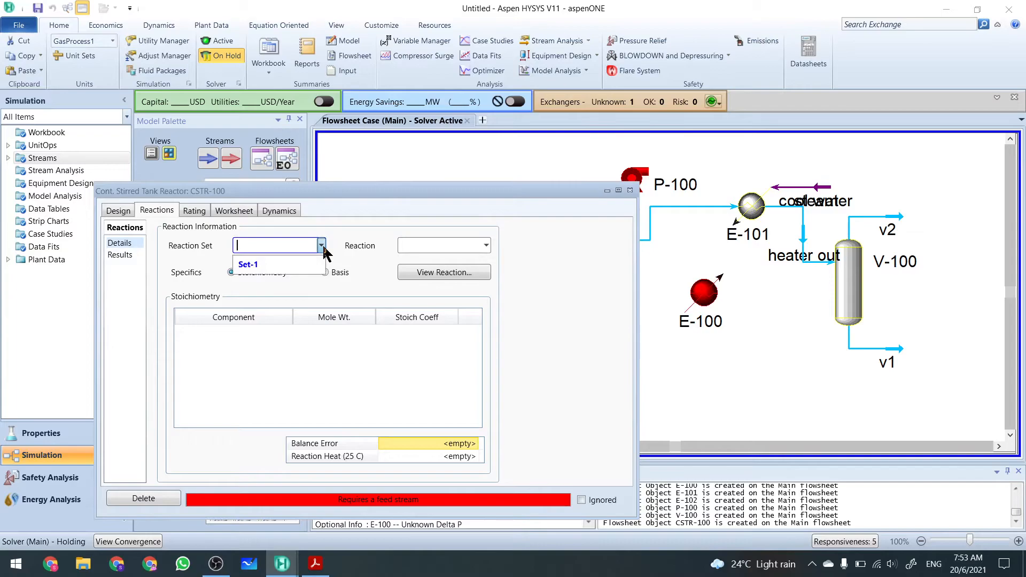
click(266, 266)
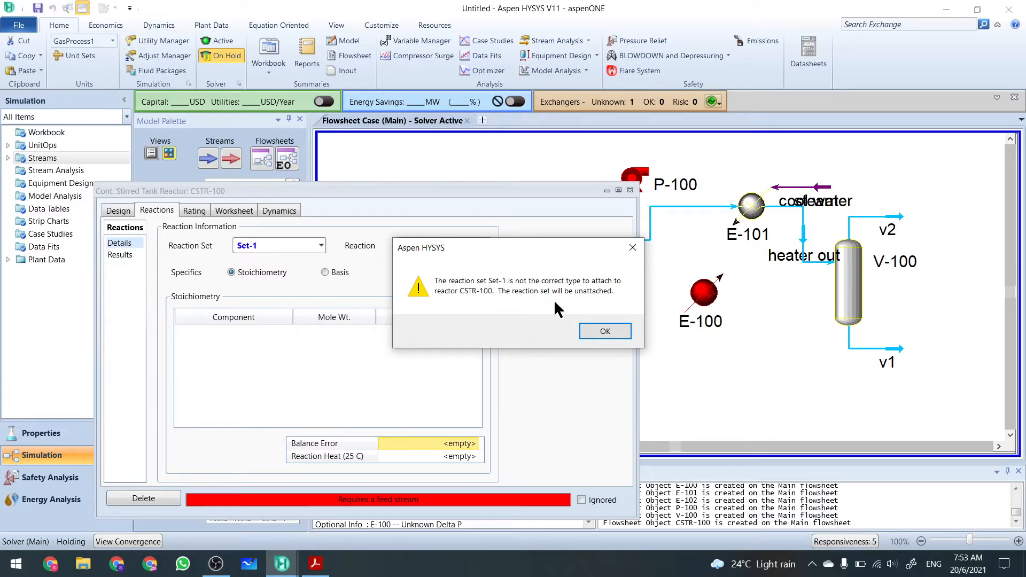
click(609, 331)
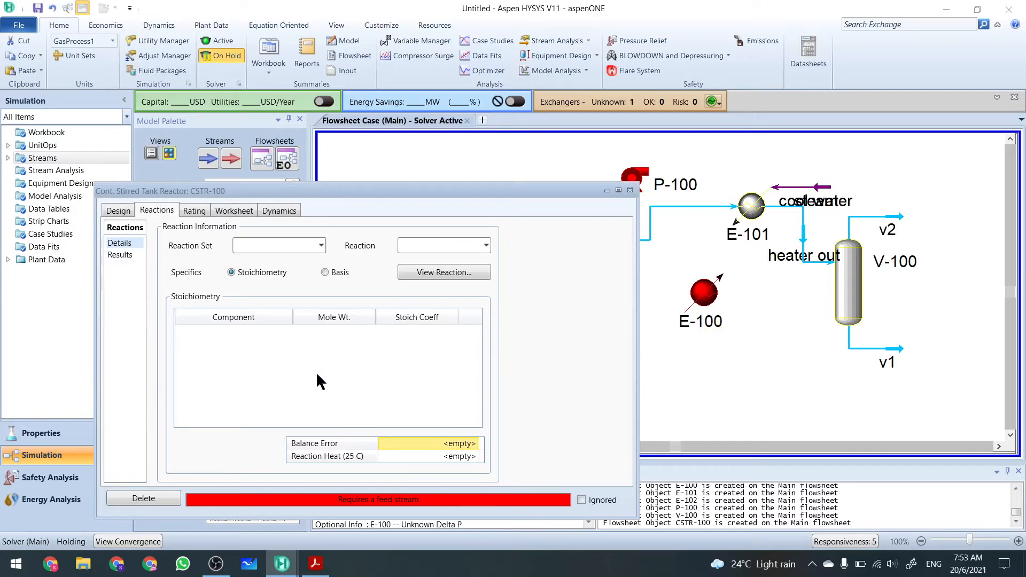
click(322, 246)
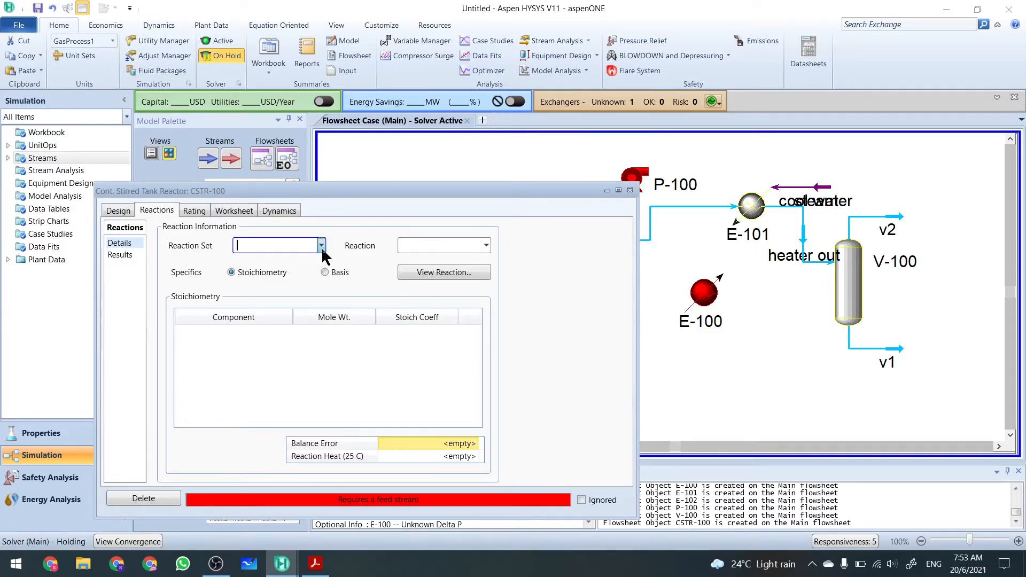
click(321, 246)
click(303, 258)
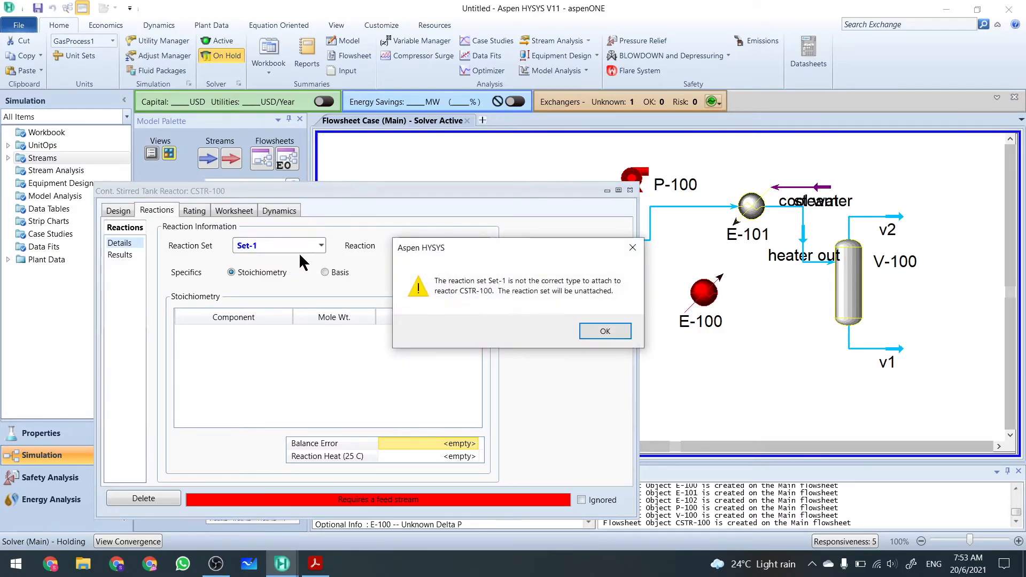
click(606, 331)
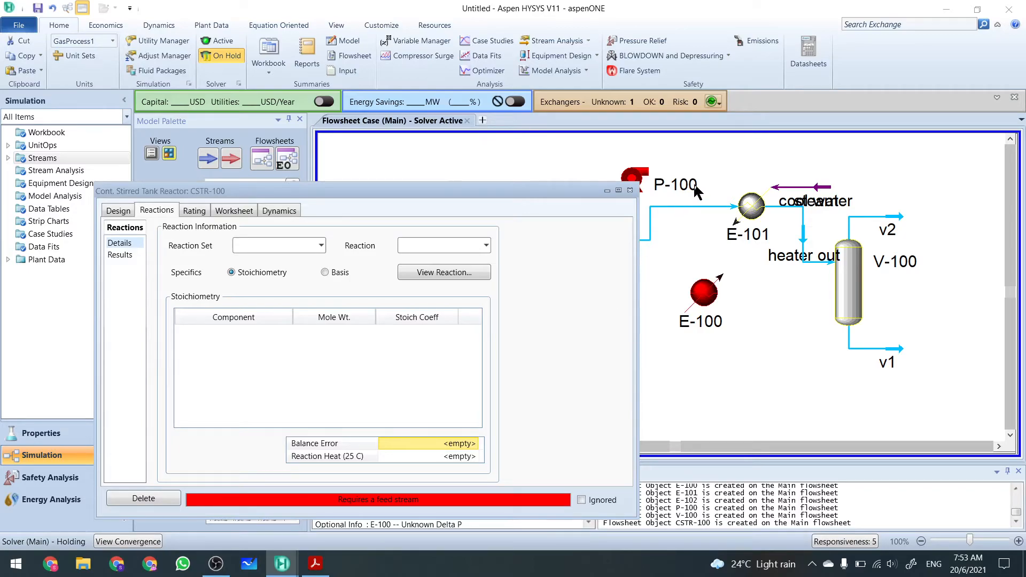
click(630, 191)
click(559, 332)
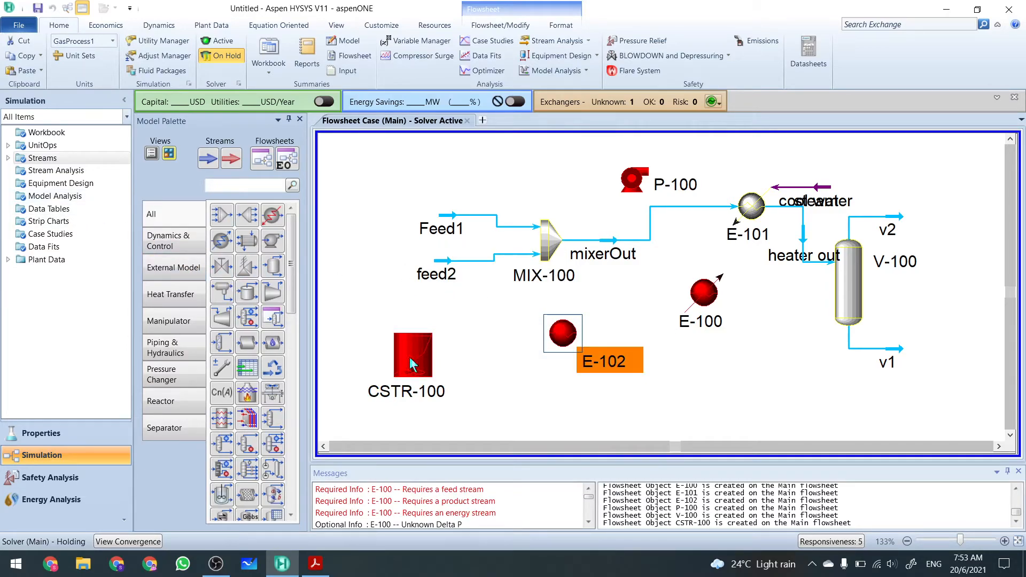
- Reopen reaction Rxn-1 in the properties environment and add H2S to its stoichiometry components
click(40, 435)
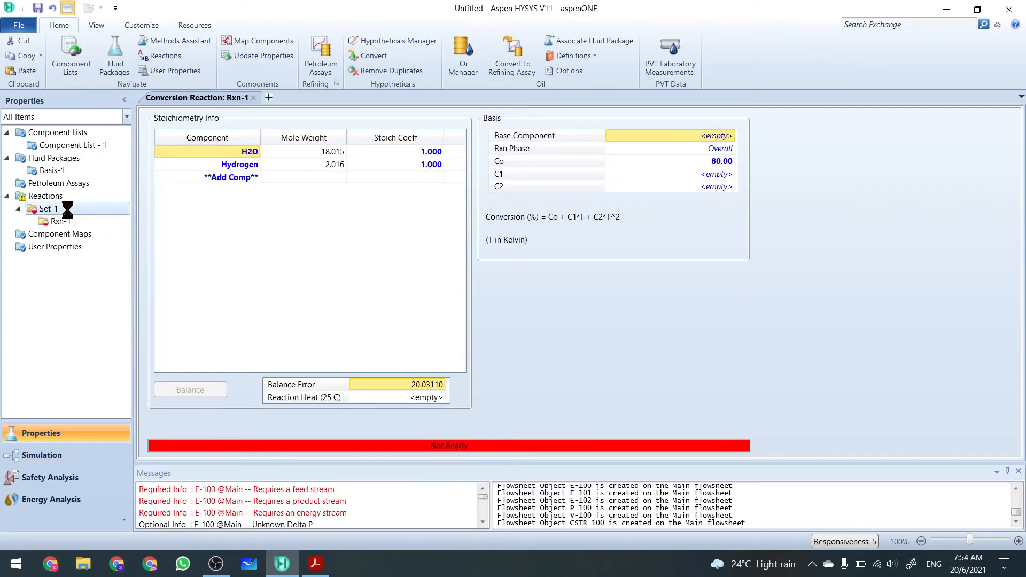
click(68, 209)
click(63, 223)
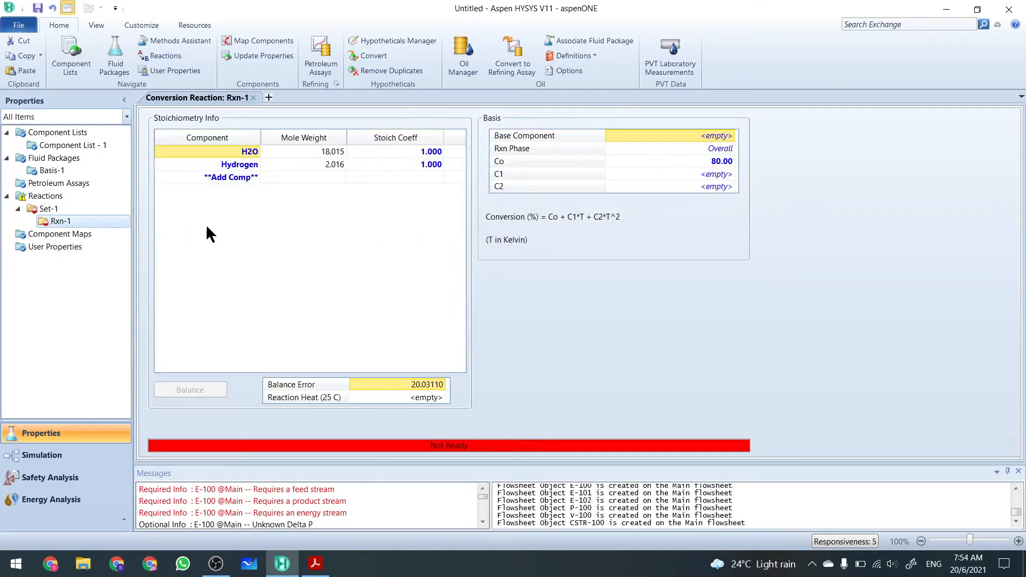
click(252, 178)
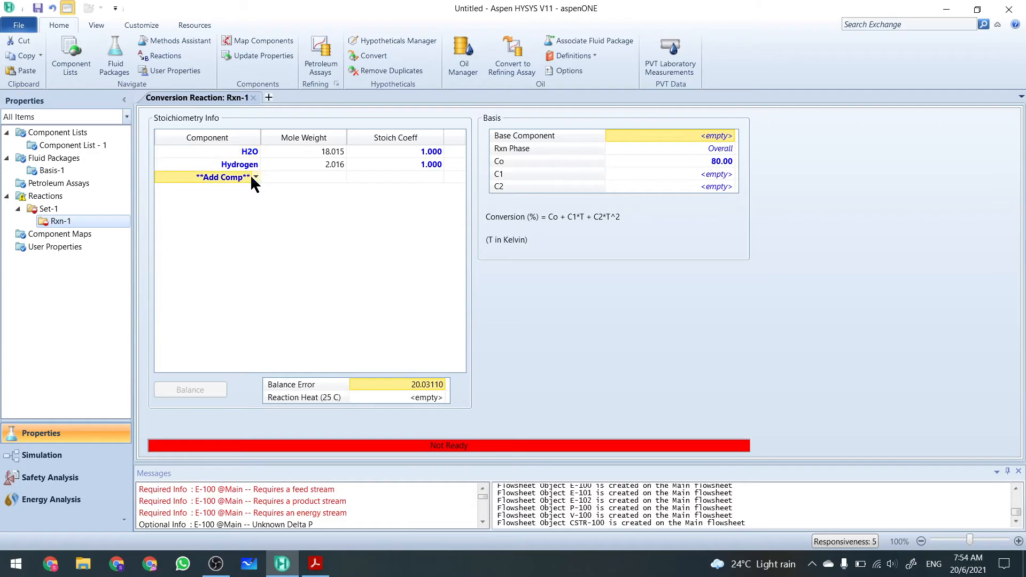
click(256, 177)
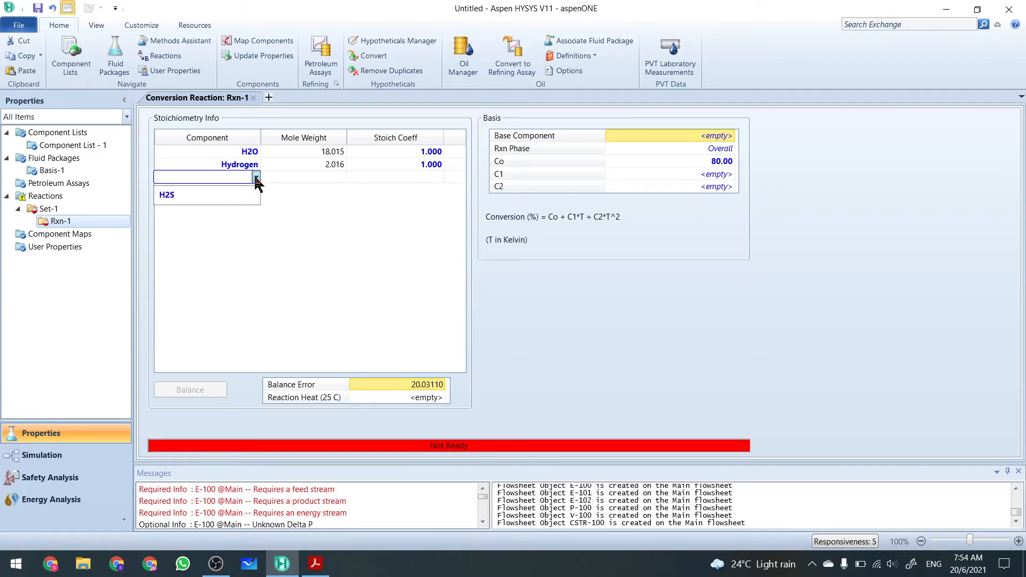
click(242, 191)
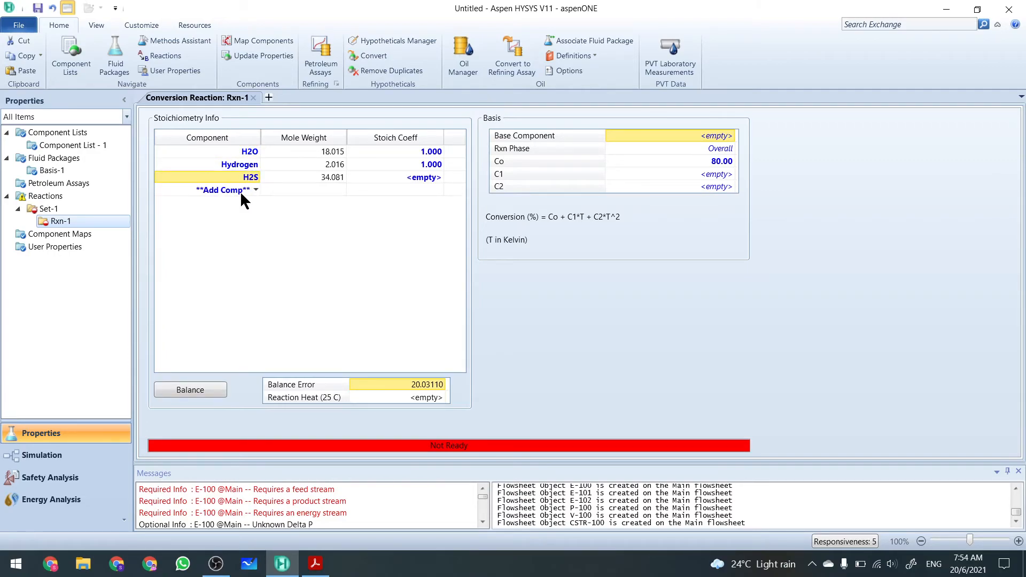
- Set the stoichiometric coefficients of H2O and Hydrogen to -1 each
click(416, 155)
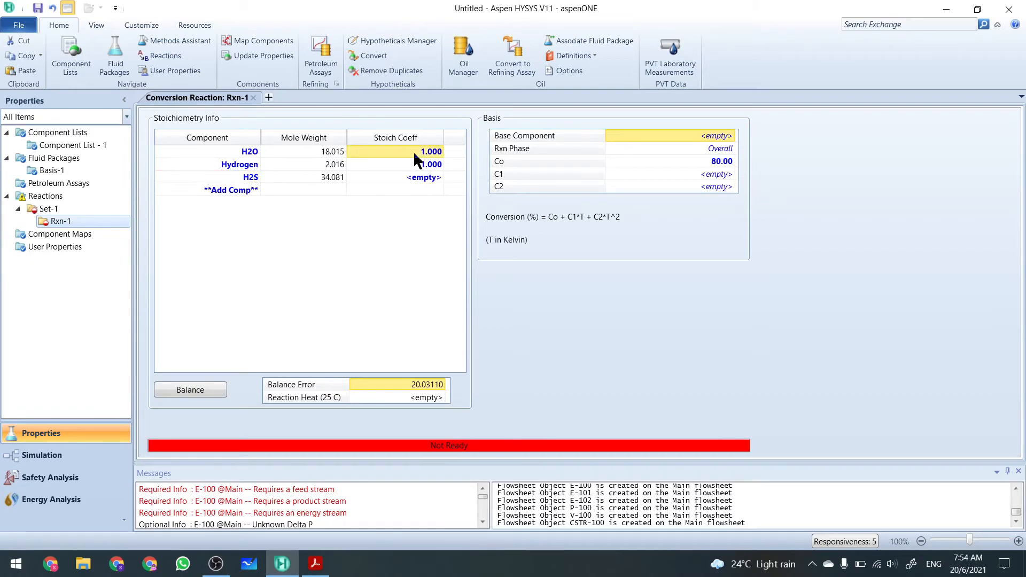
text(-1)
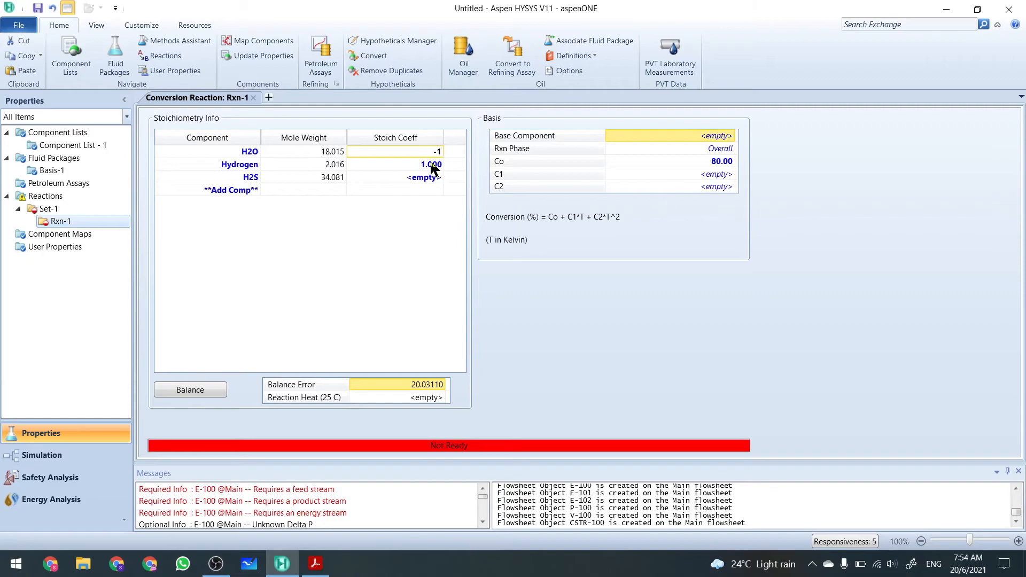
key(Return)
text(0)
key(BackSpace)
text(-1)
- Set the stoichiometric coefficient of H2S to 2 and balance the reaction stoichiometry
click(414, 180)
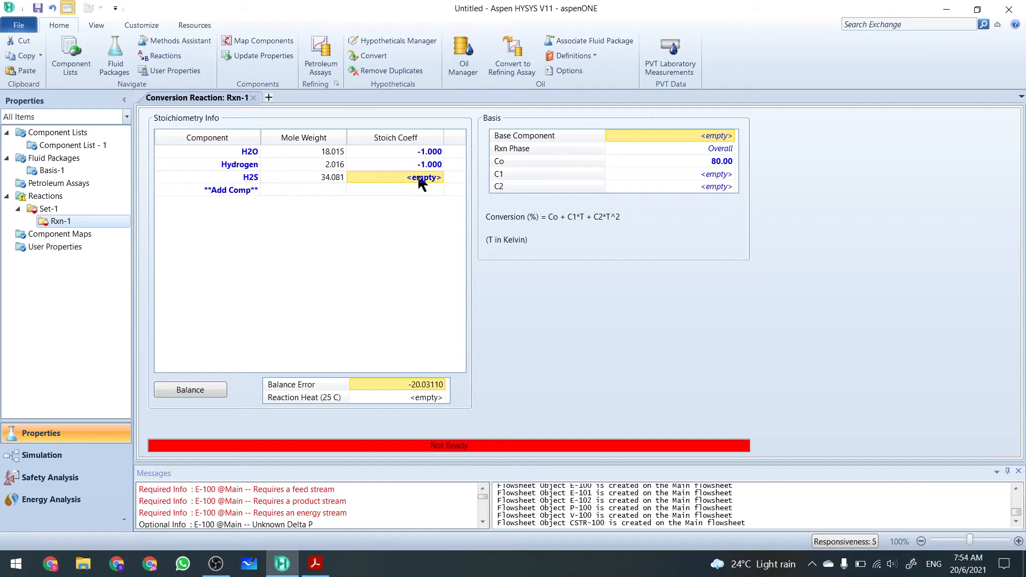
text(2)
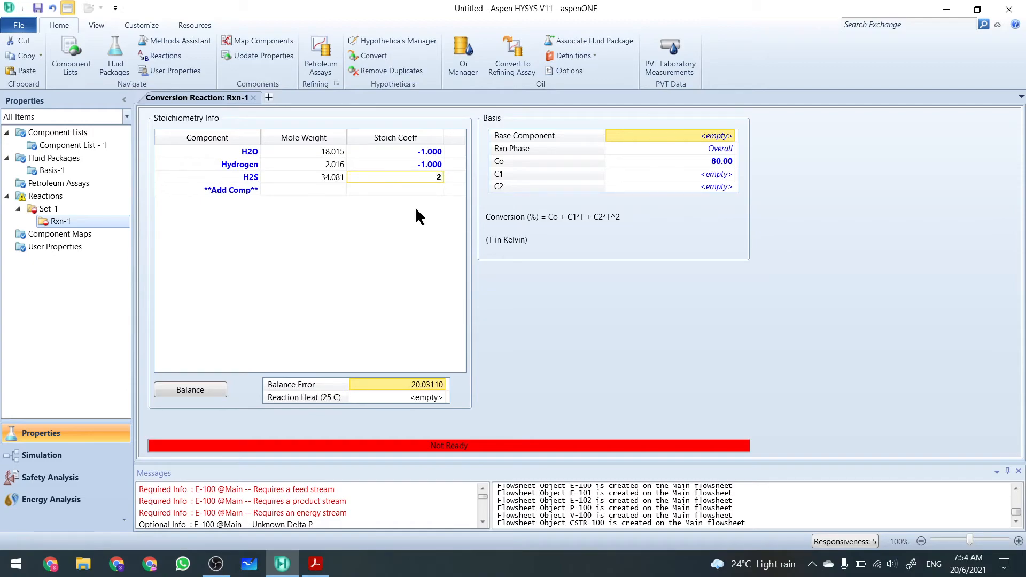
key(Return)
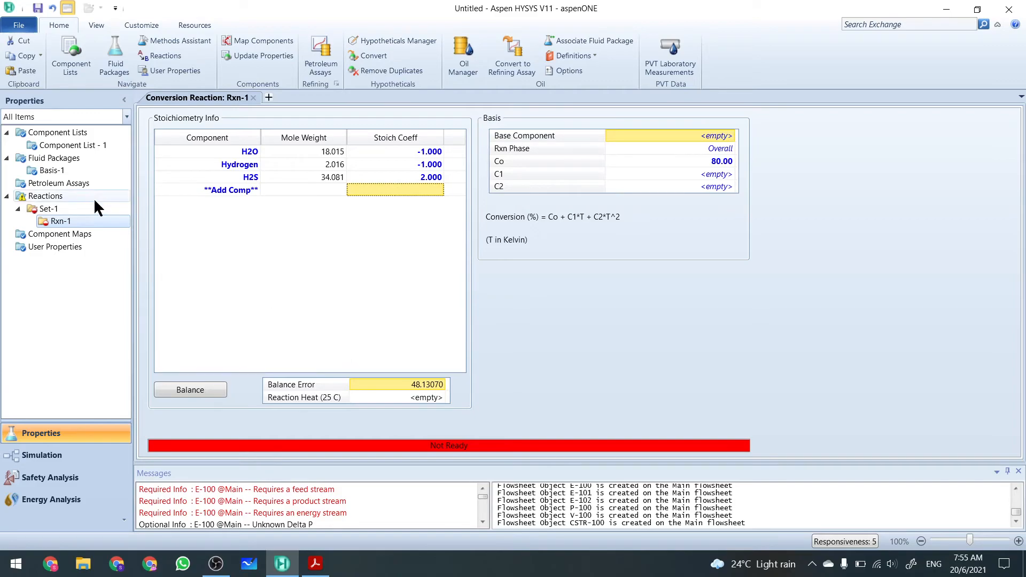
click(199, 390)
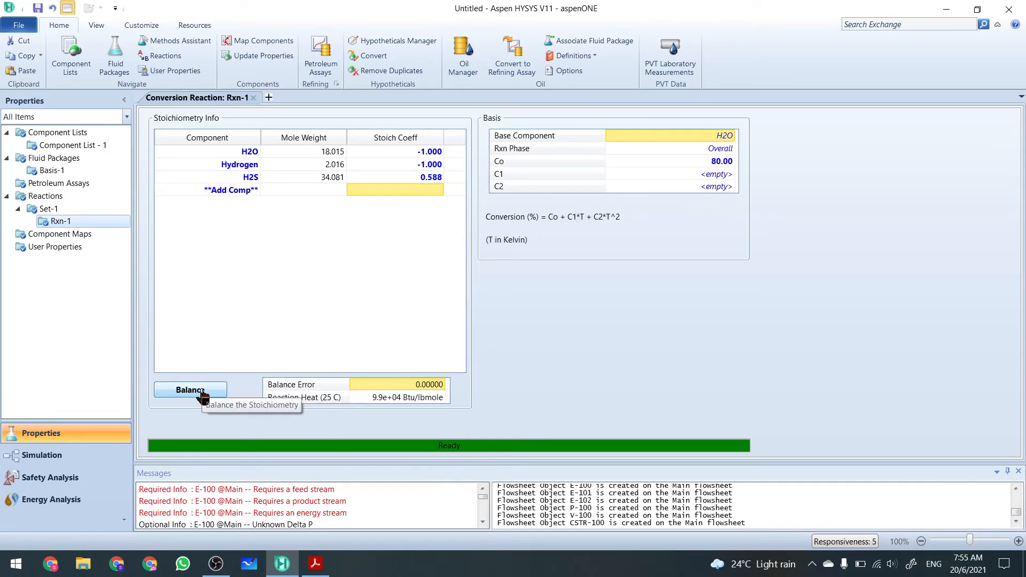
- Try to attach reaction set Set-1 to CSTR-100 in the simulation environment, dismissing the warning and closing the reactor window
click(64, 461)
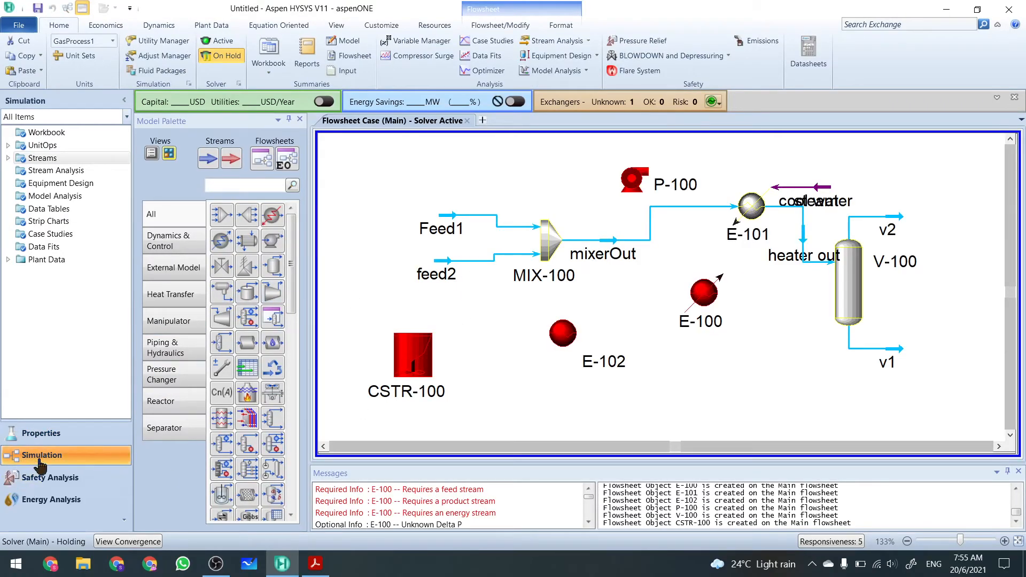
click(410, 368)
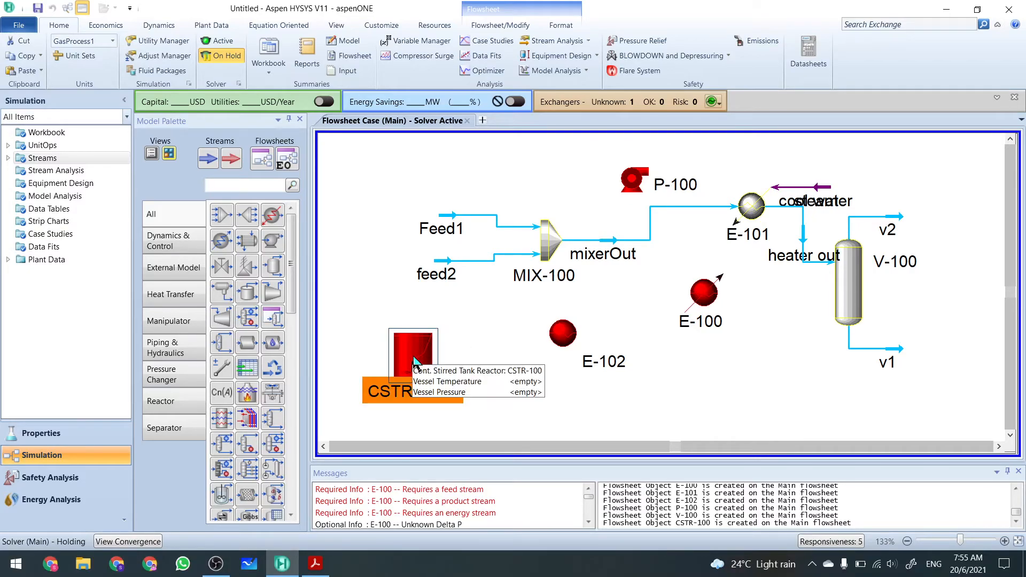
double_click(414, 358)
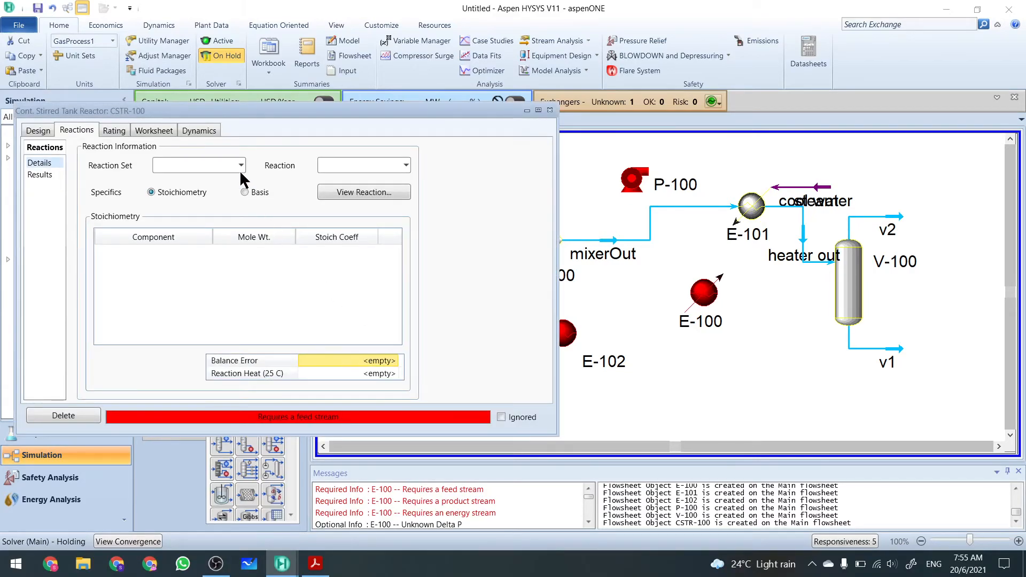
click(241, 166)
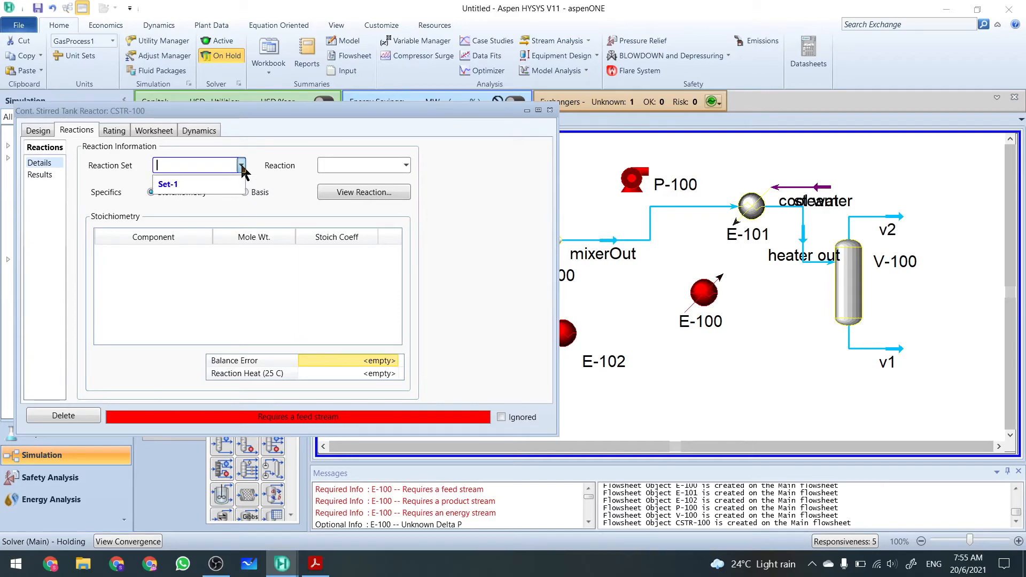
click(181, 187)
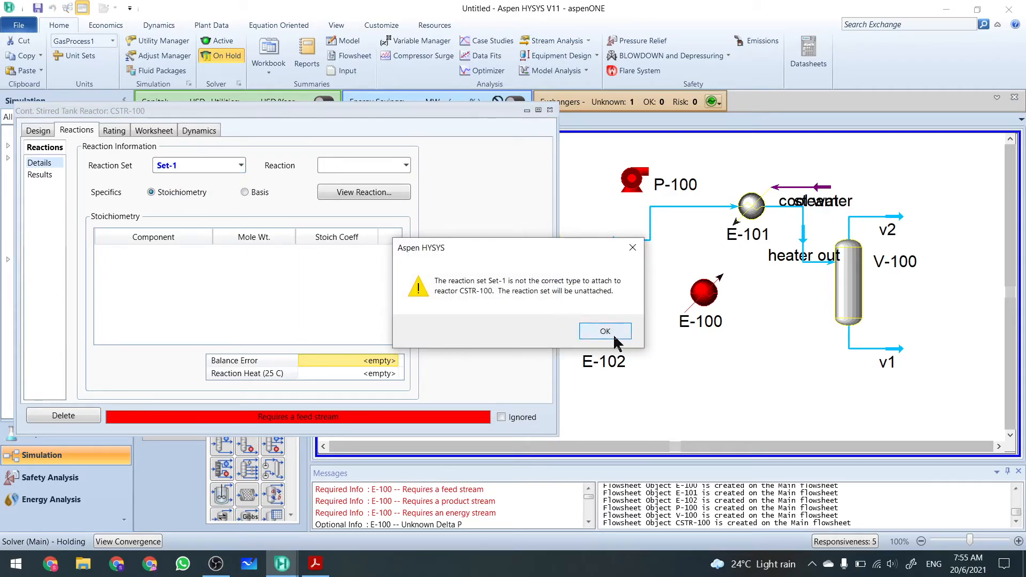
click(606, 332)
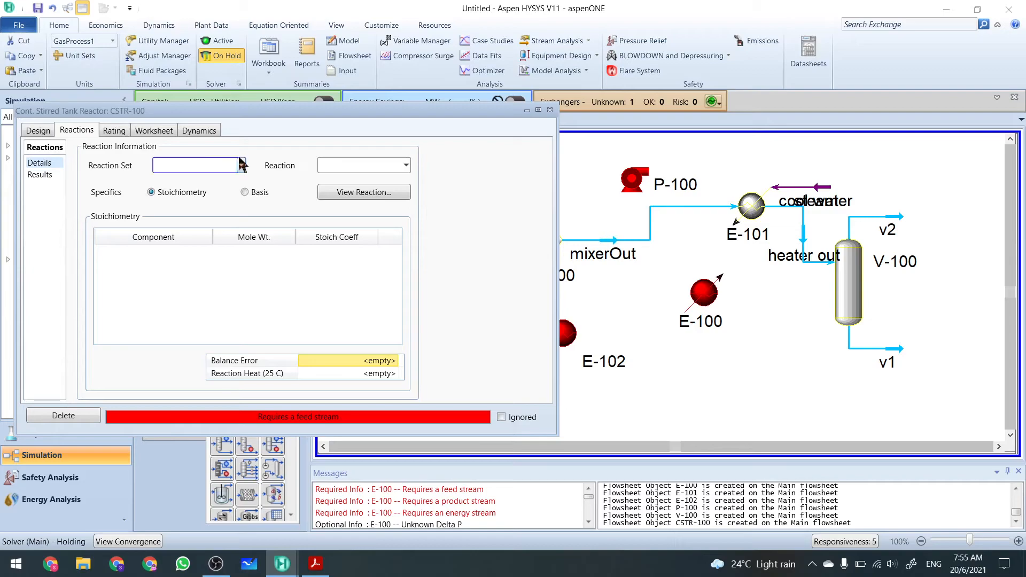
click(551, 111)
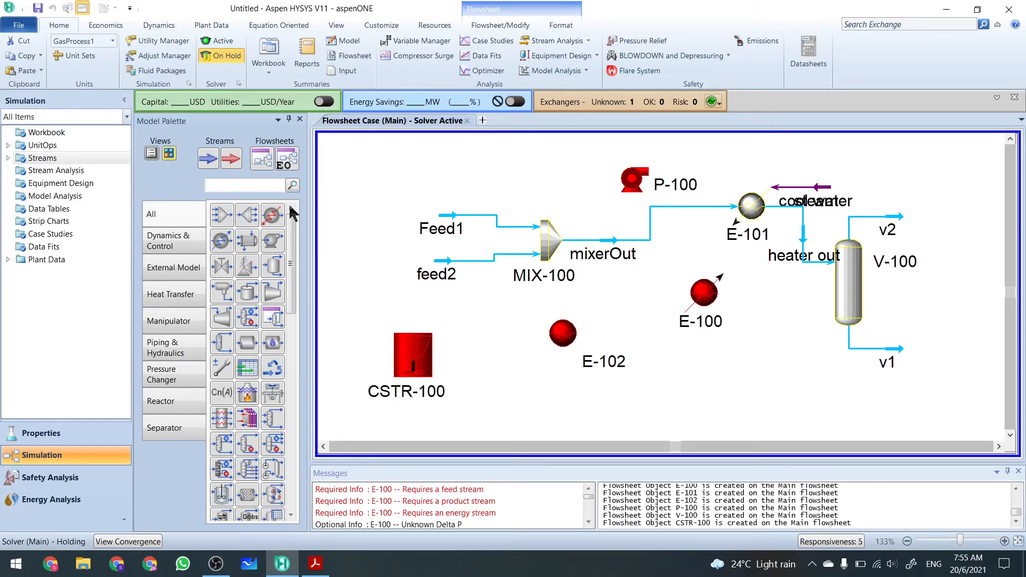
- Review the material stream conditions and compositions in the workbook and close it
double_click(53, 137)
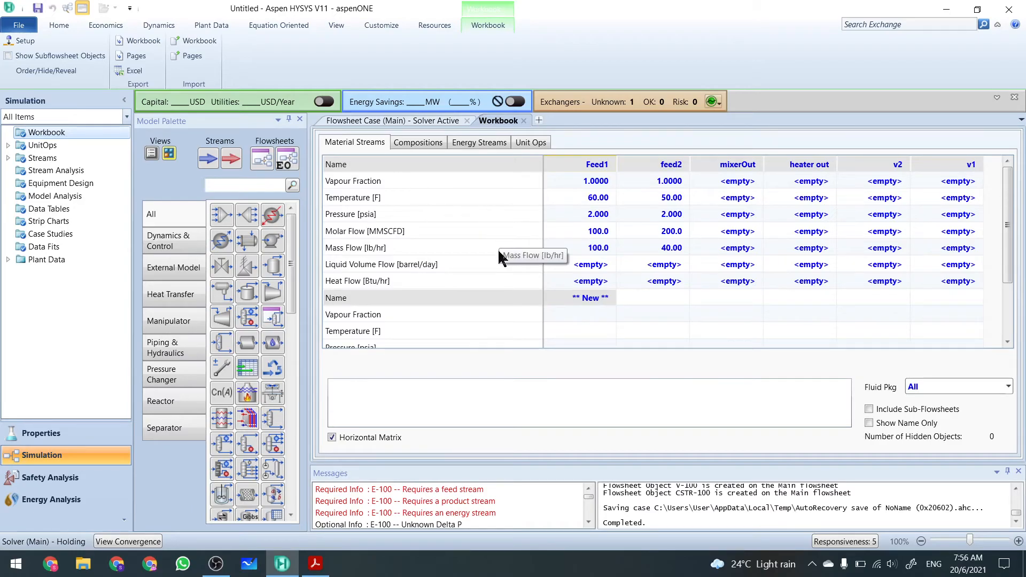
scroll(460, 308, down, 1)
scroll(459, 303, down, 1)
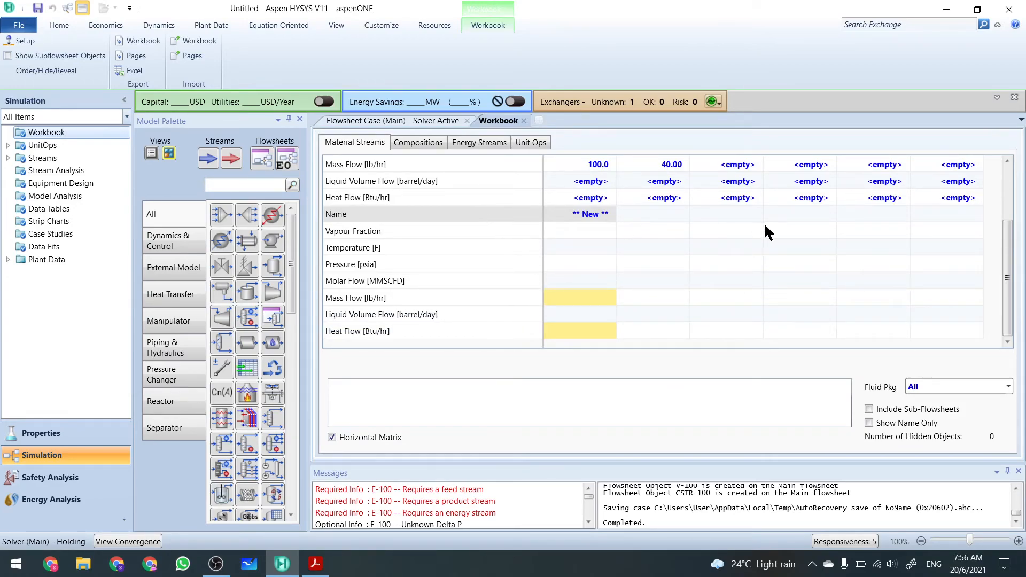
scroll(761, 243, up, 2)
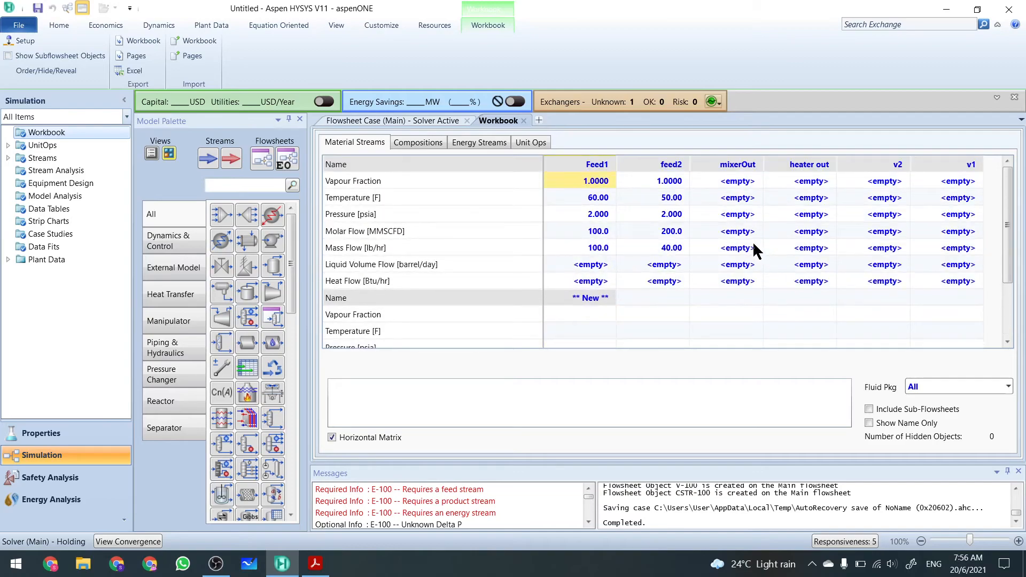
click(420, 143)
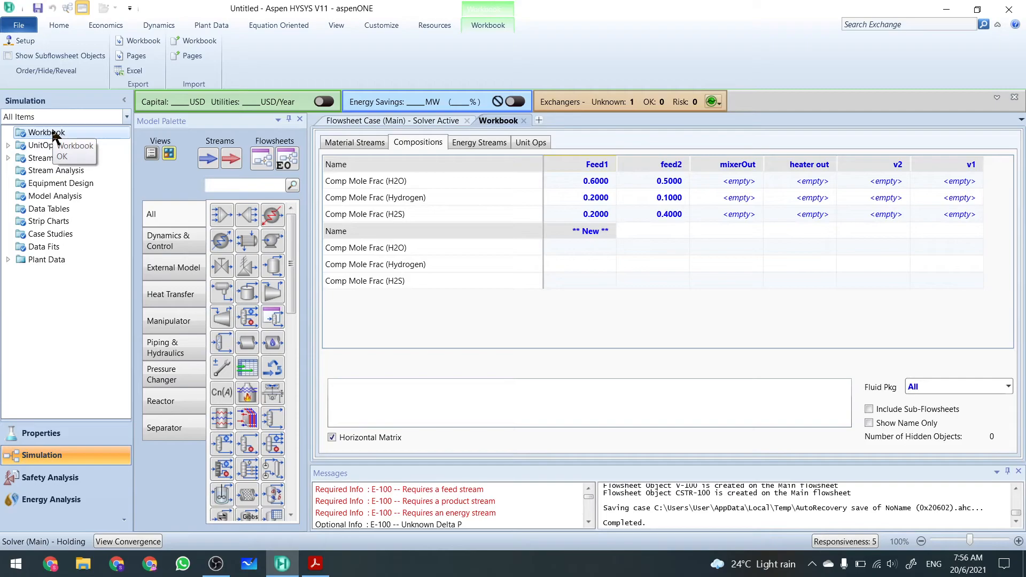
click(346, 146)
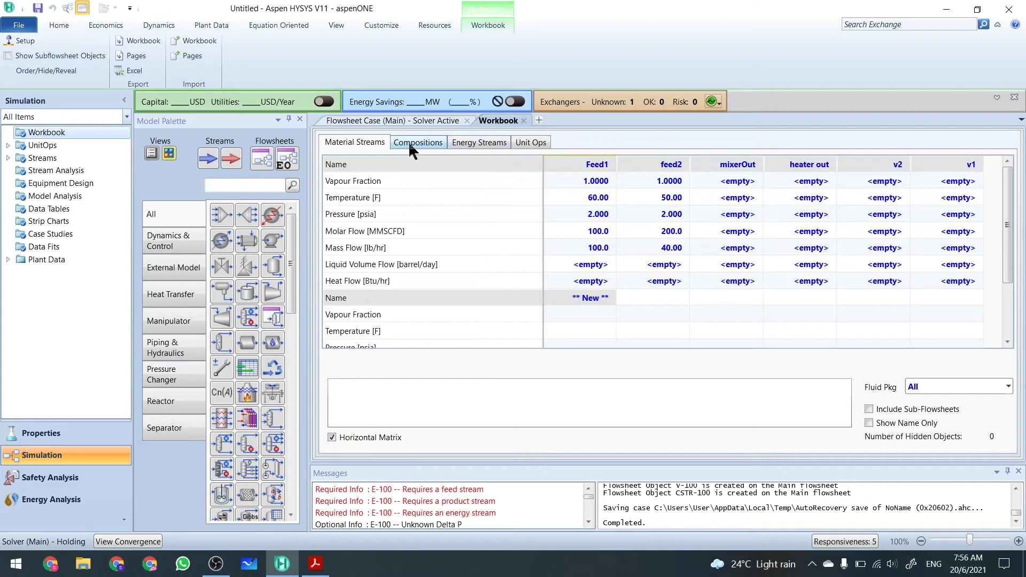
click(523, 120)
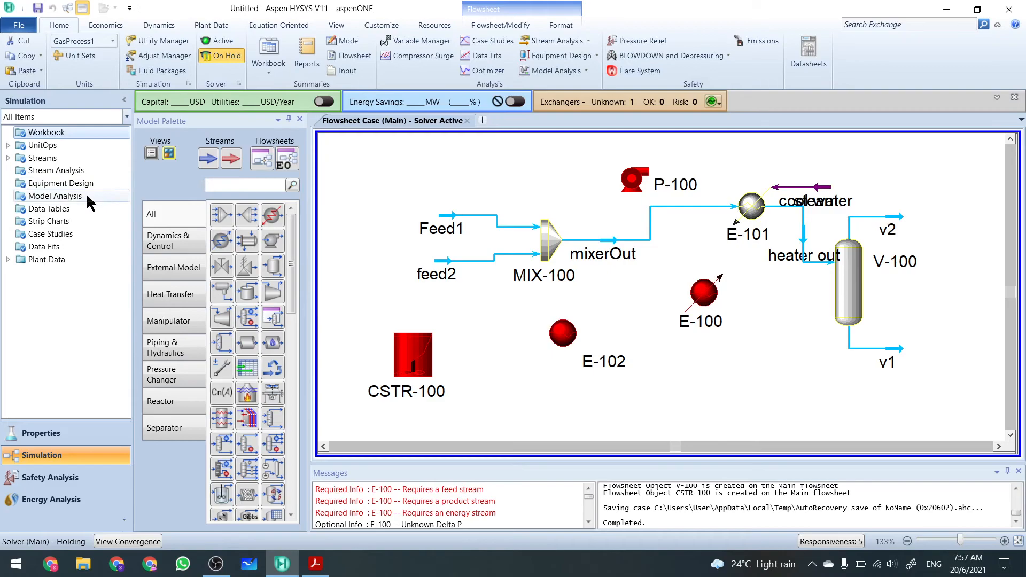
- Review the component lists, fluid packages and reaction sets in the properties environment
click(47, 442)
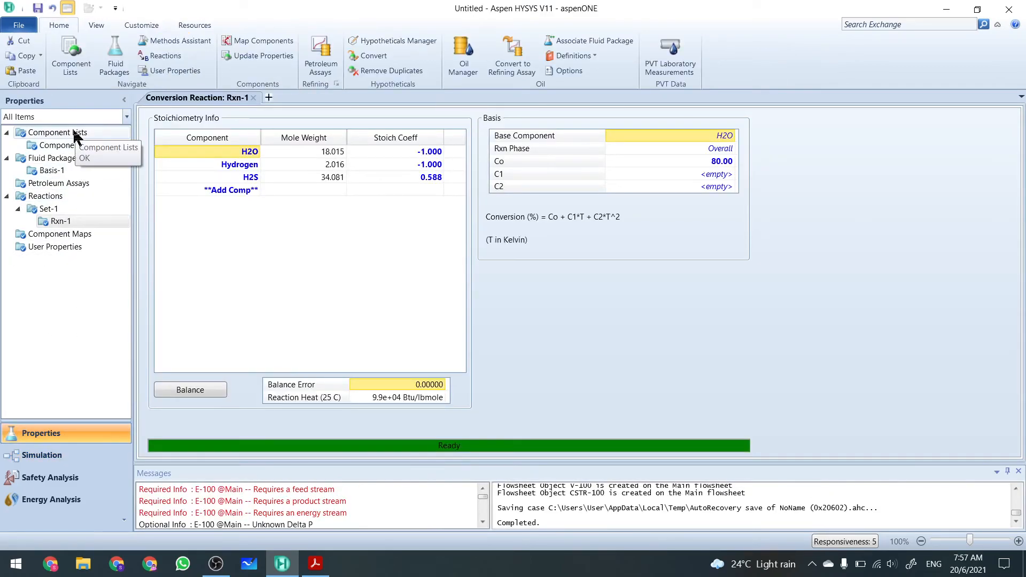
click(75, 133)
click(70, 160)
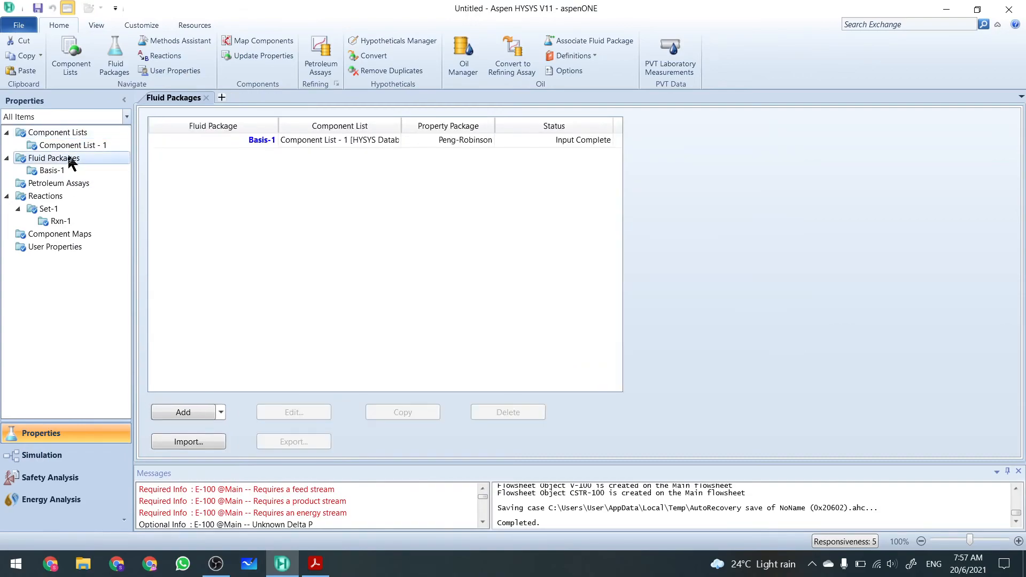
click(59, 201)
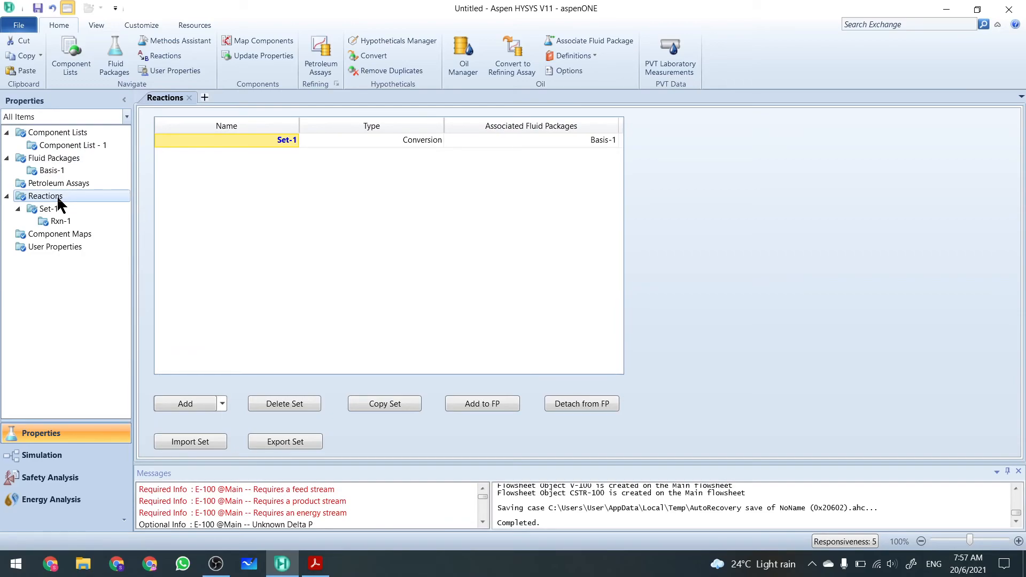
- Return to the simulation flowsheet and place another mixer beside Feed1
click(50, 455)
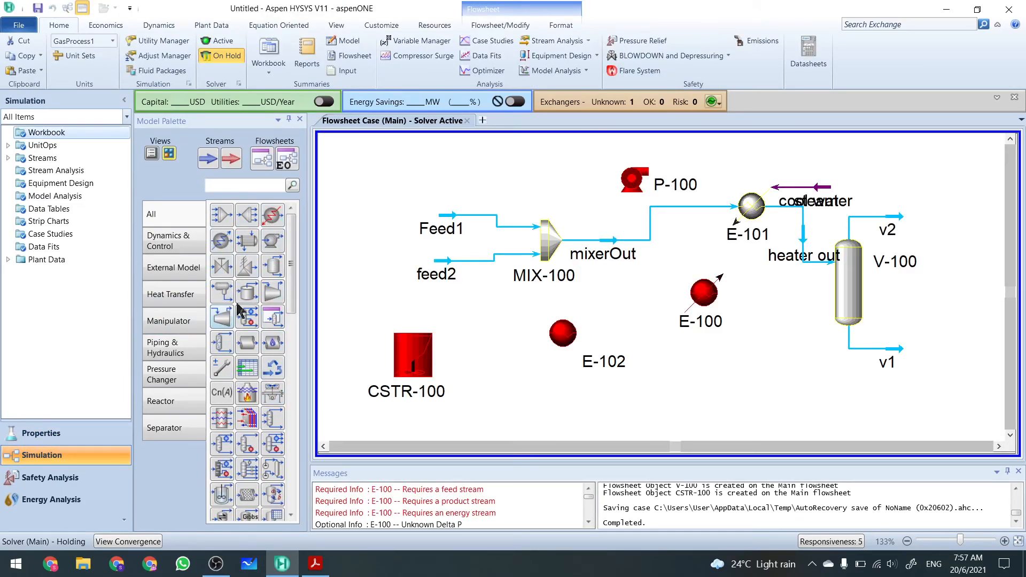
click(221, 214)
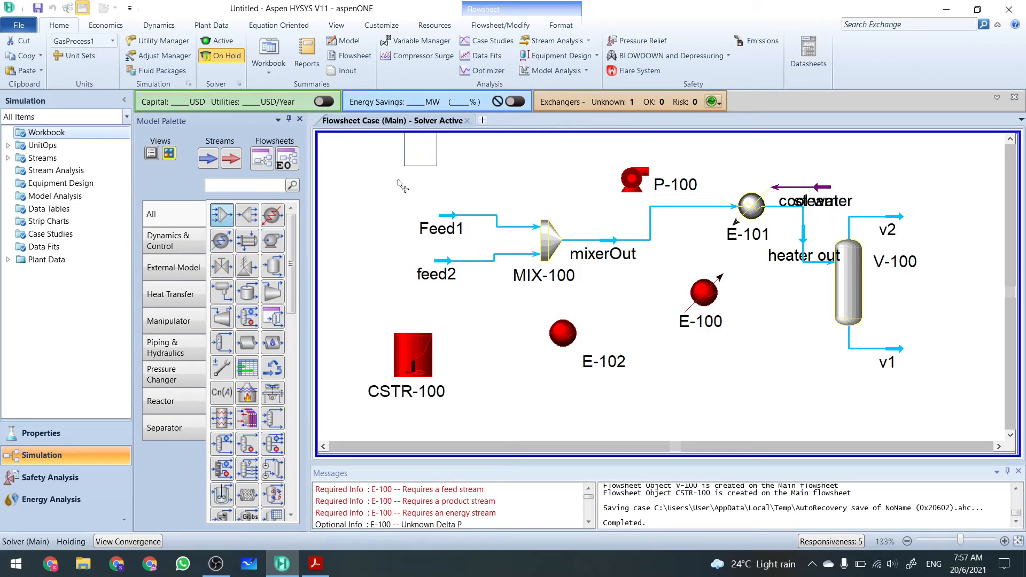
click(377, 228)
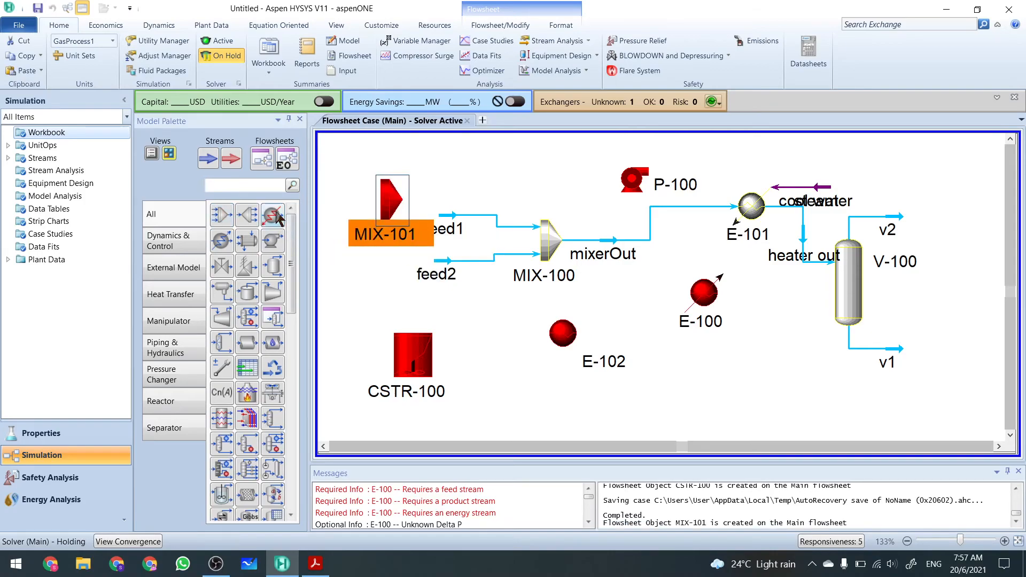
- Add one material stream and one energy stream to the flowsheet above MIX-100
click(208, 160)
click(484, 166)
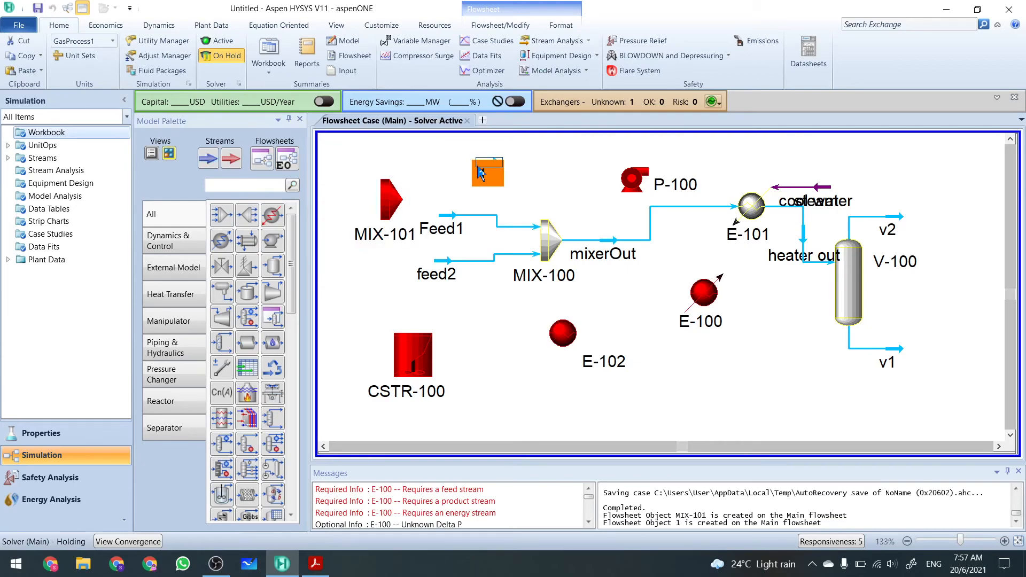
click(493, 188)
click(232, 160)
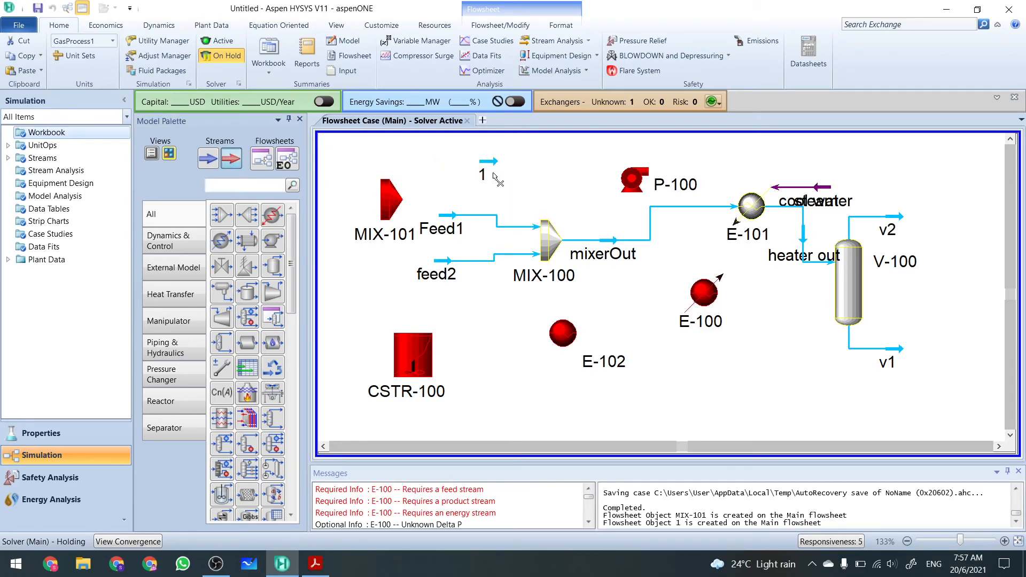
click(535, 183)
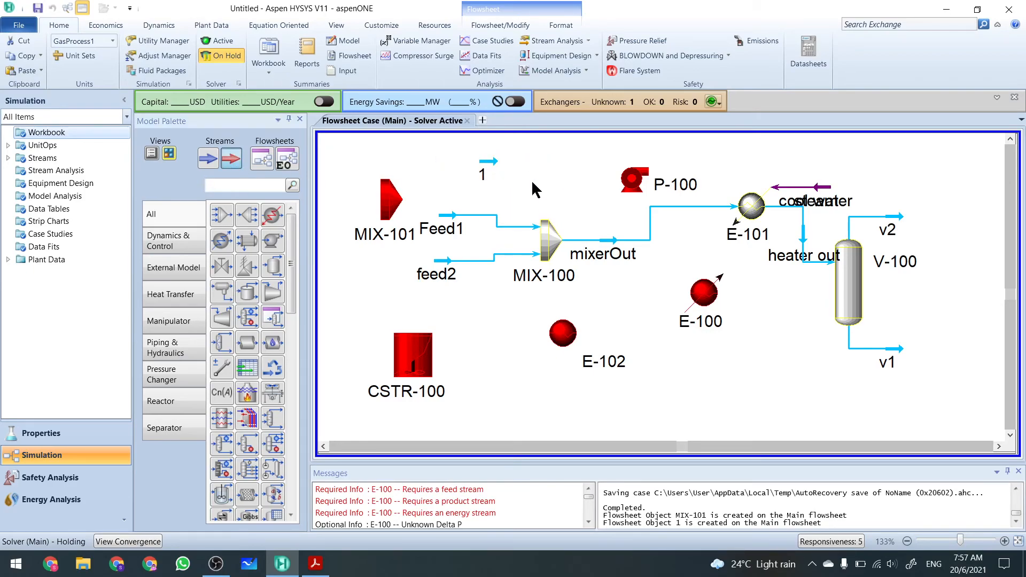
click(610, 210)
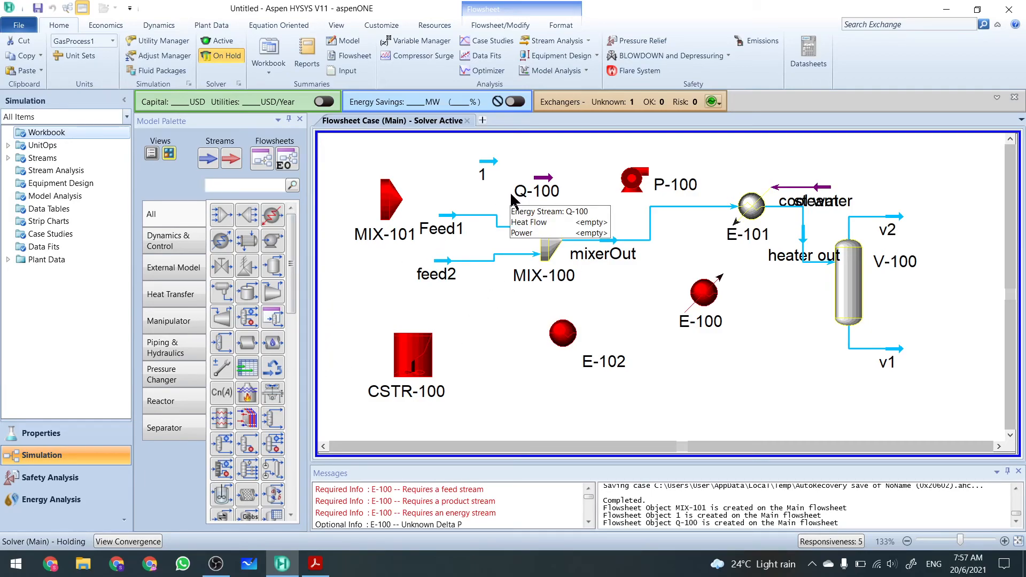
- Examine the conditions and mole-fraction composition inputs of material stream 1, leaving them empty, and close its window
double_click(484, 168)
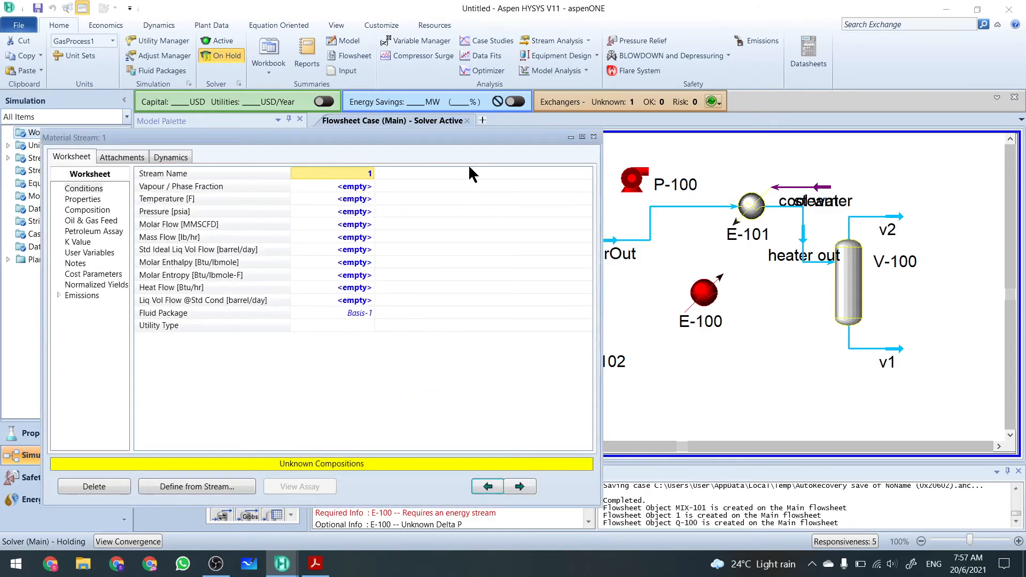
drag(358, 188, 359, 239)
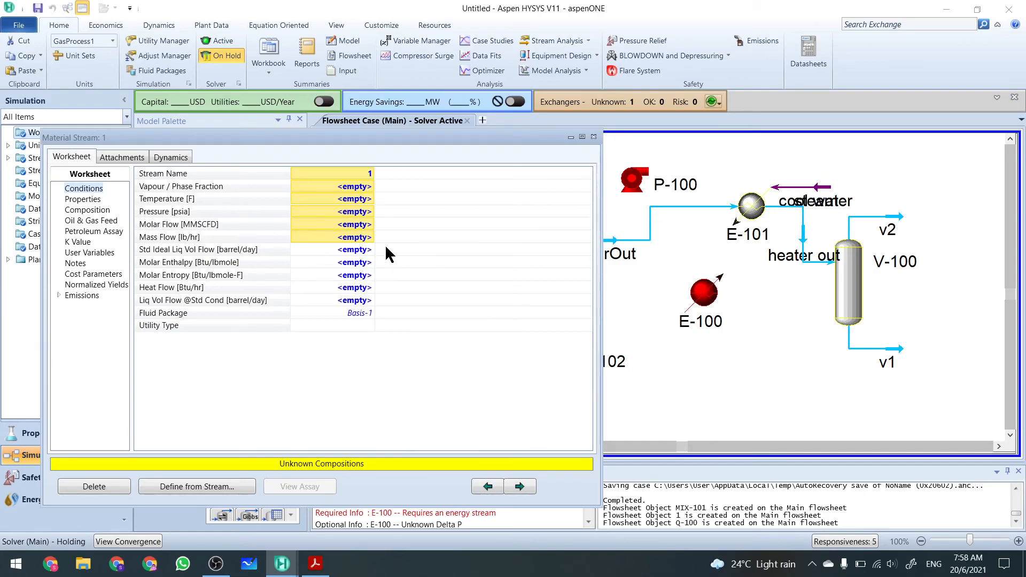
click(80, 212)
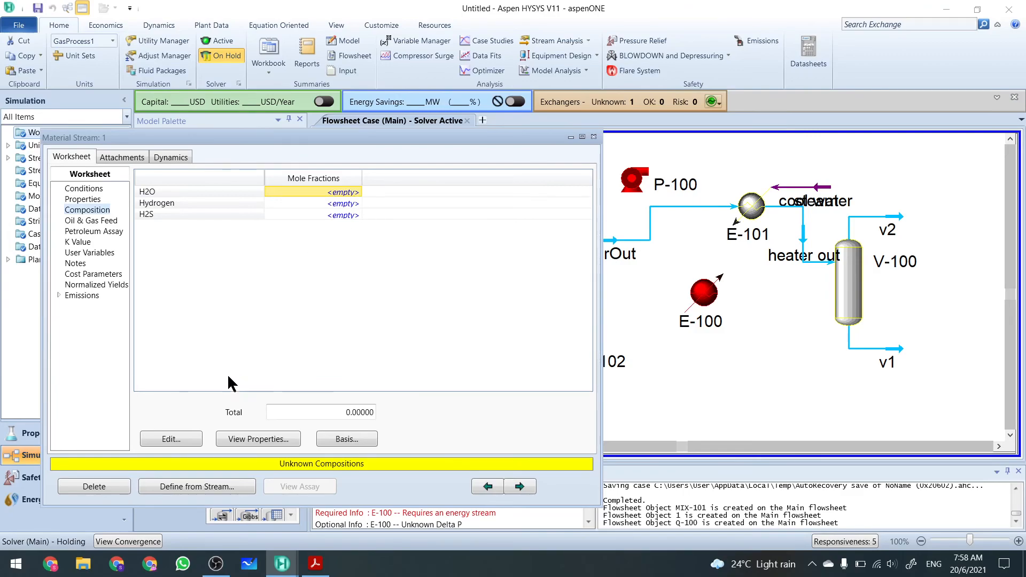
click(171, 439)
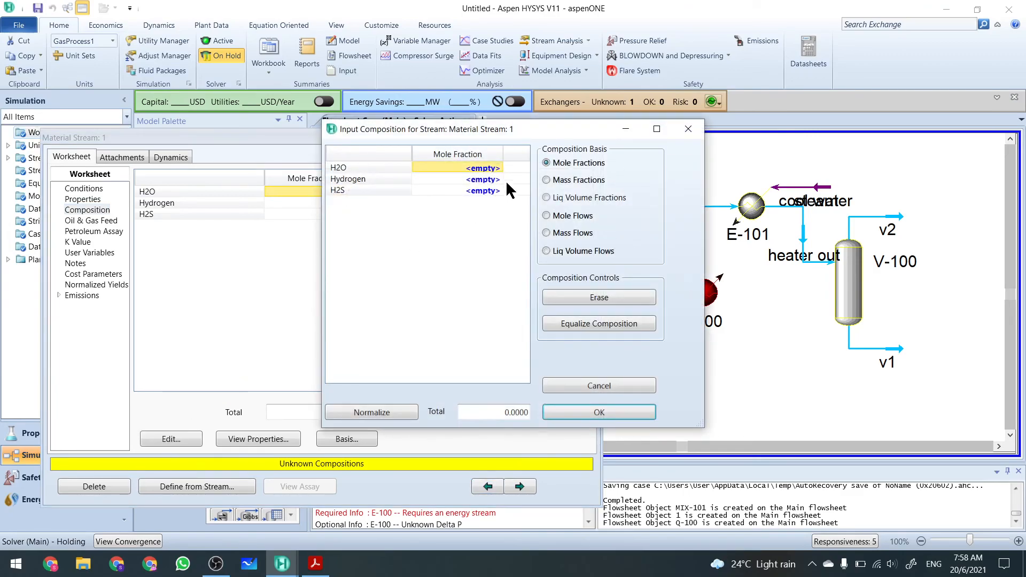
click(475, 191)
click(475, 178)
click(475, 169)
click(477, 180)
click(480, 192)
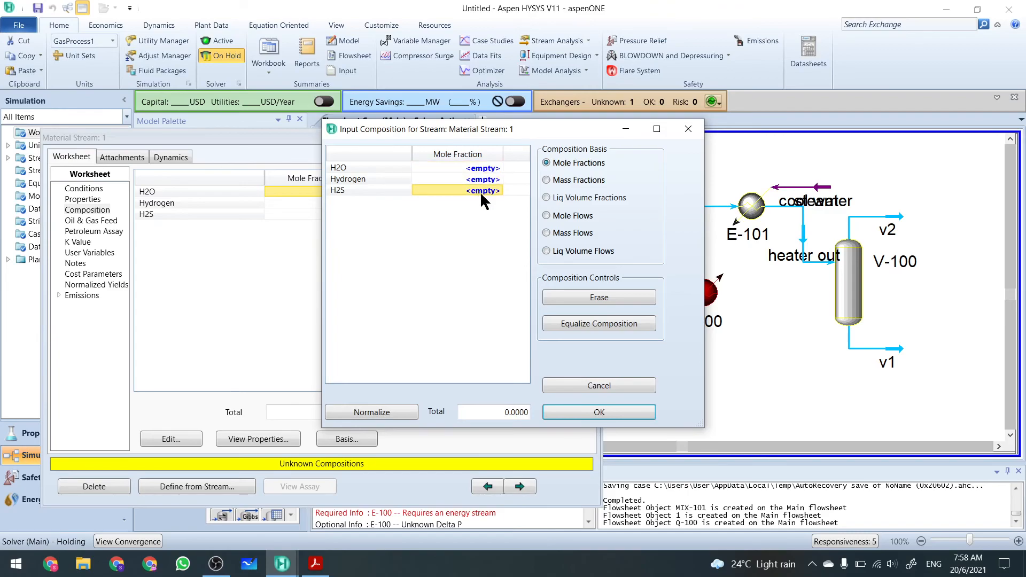
click(571, 412)
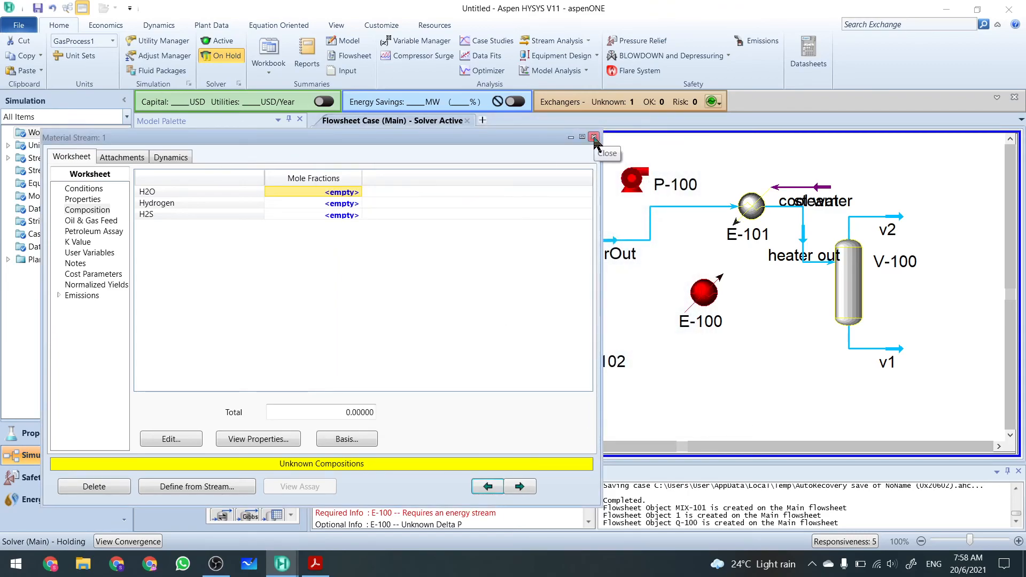
click(595, 138)
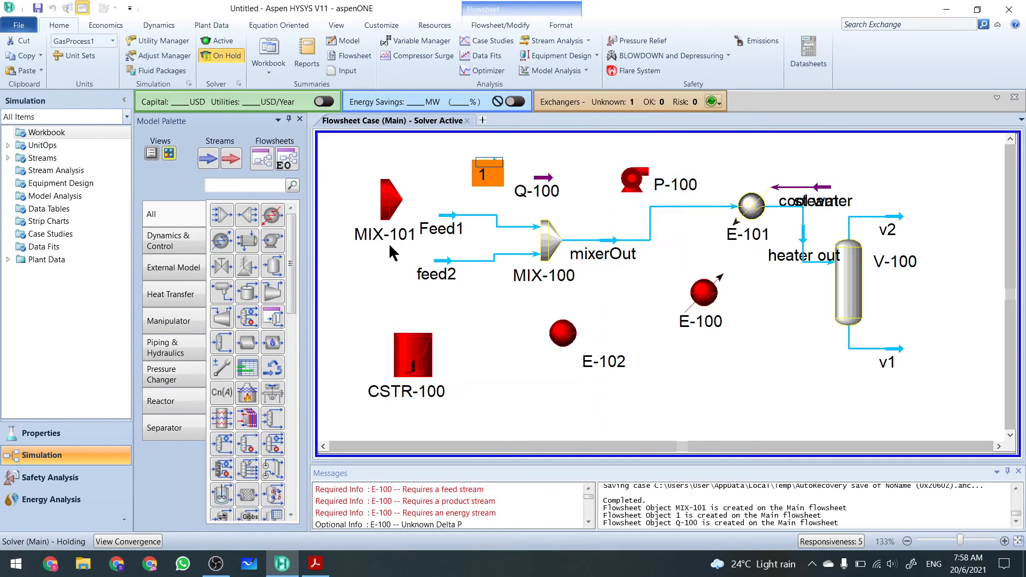
- Open mixer MIX-101 and view the streams available as its inlets without selecting one
double_click(393, 204)
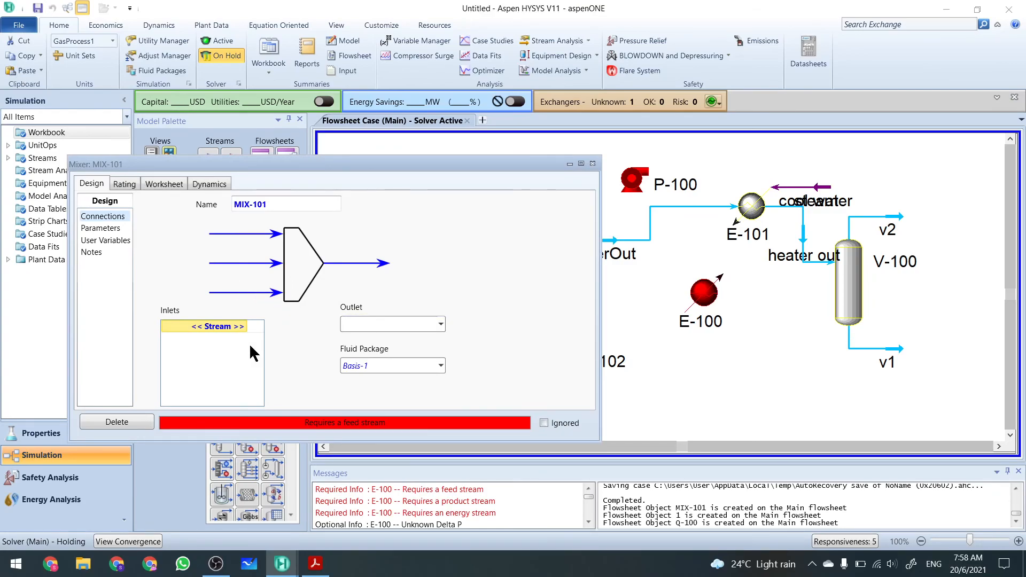
click(242, 327)
click(242, 327)
click(243, 327)
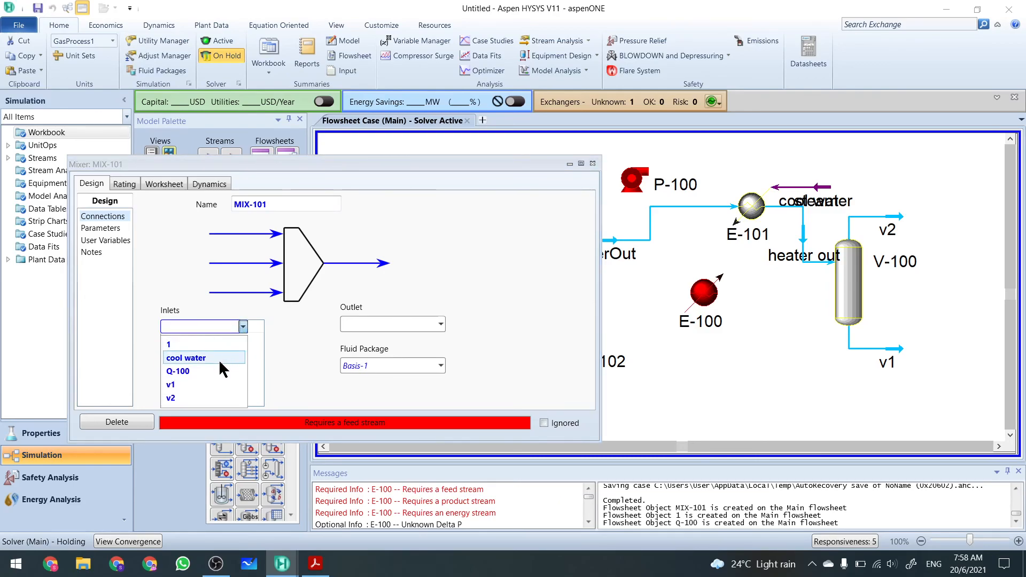
click(278, 313)
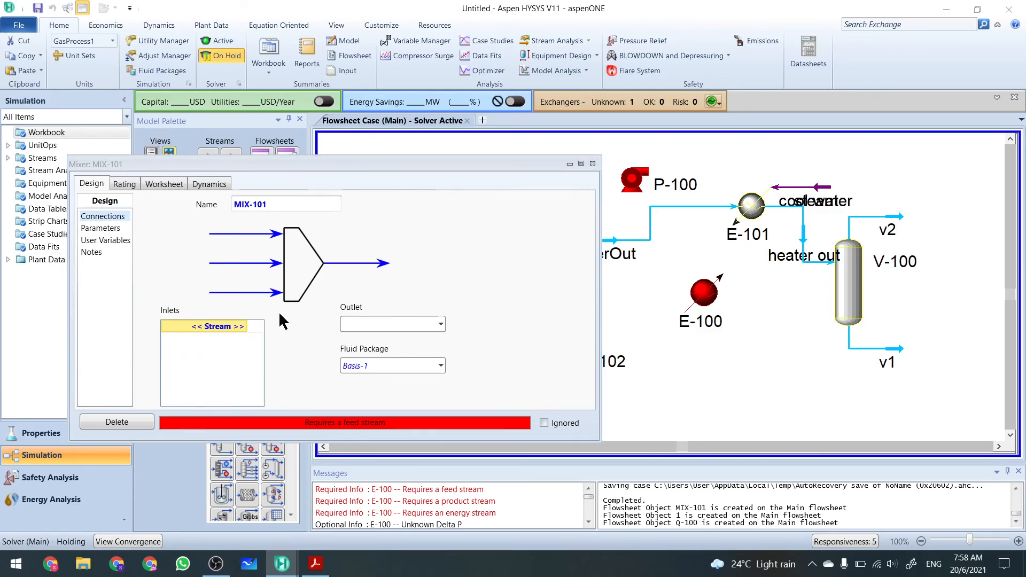
- Create an outlet stream named "type sendiri" for mixer MIX-101
click(403, 324)
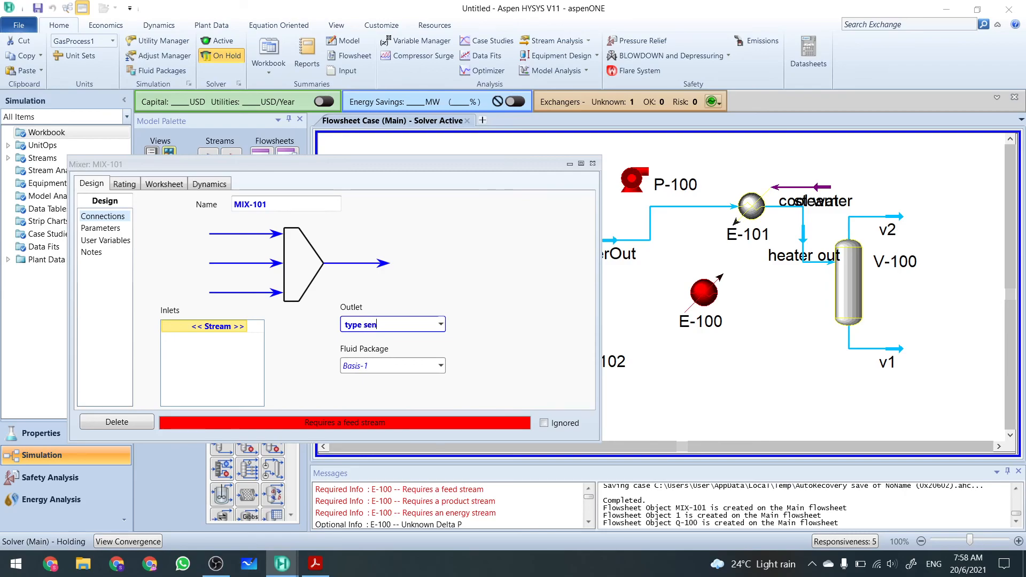
text(type sendiru)
key(Return)
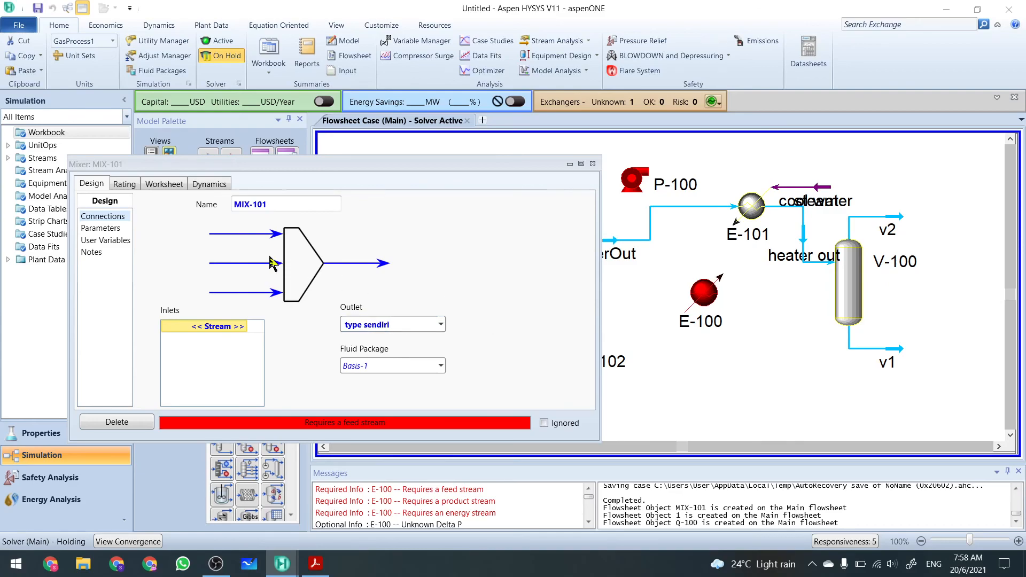
- Compare the connection and parameter settings of mixer MIX-101, including its automatic pressure assignment, and close its window
click(100, 228)
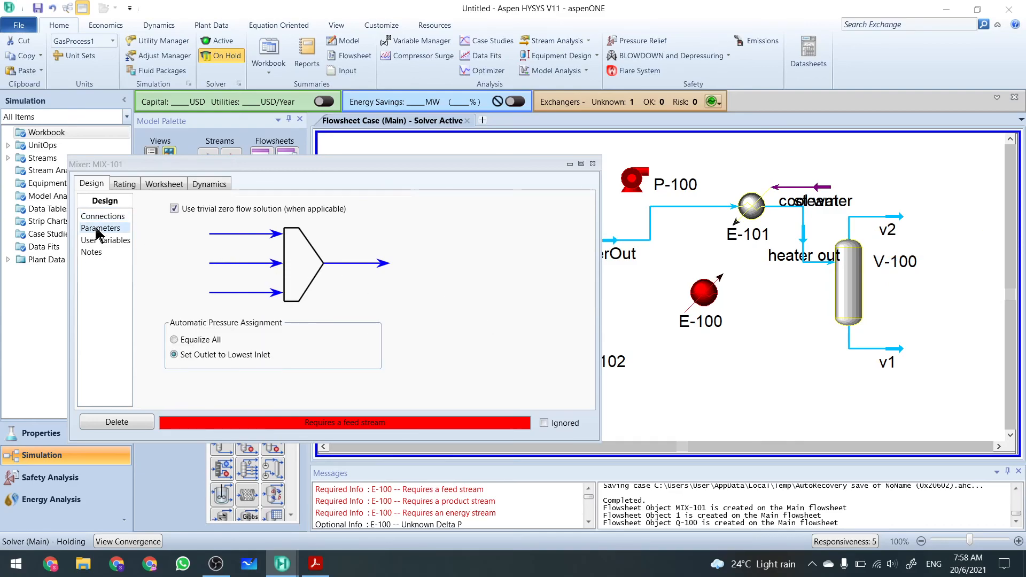
click(112, 217)
click(108, 230)
click(114, 217)
click(117, 229)
click(113, 216)
click(117, 229)
click(592, 164)
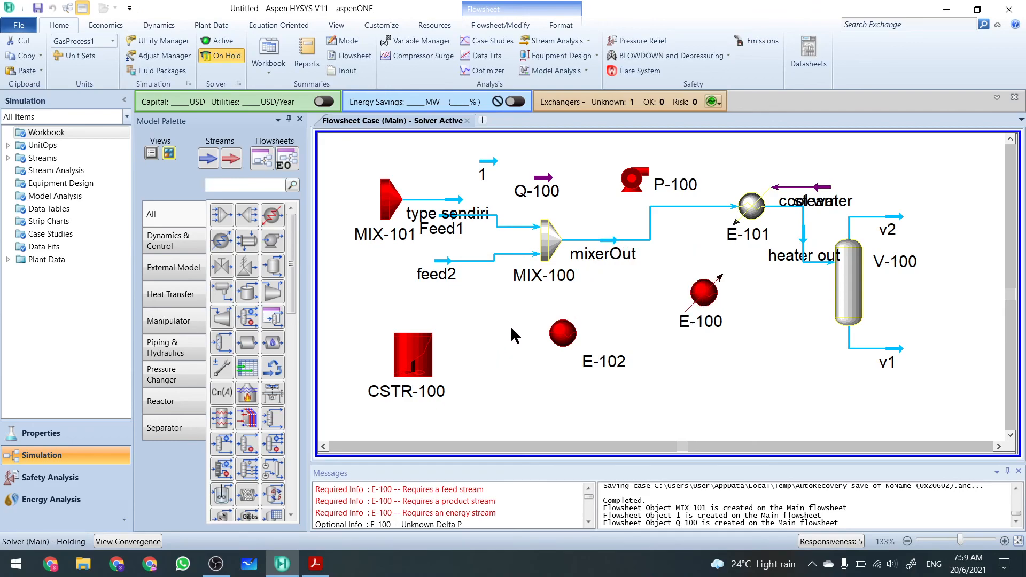
- Move mixer MIX-101 and its outlet stream up and to the left on the flowsheet, clear of the Feed1 stream
drag(395, 205, 361, 172)
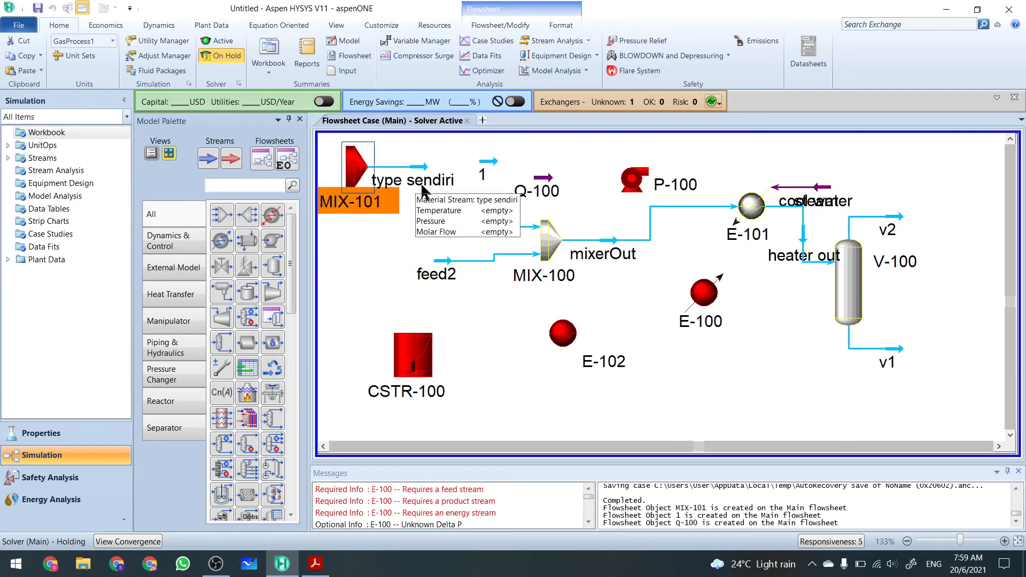
click(449, 234)
click(523, 294)
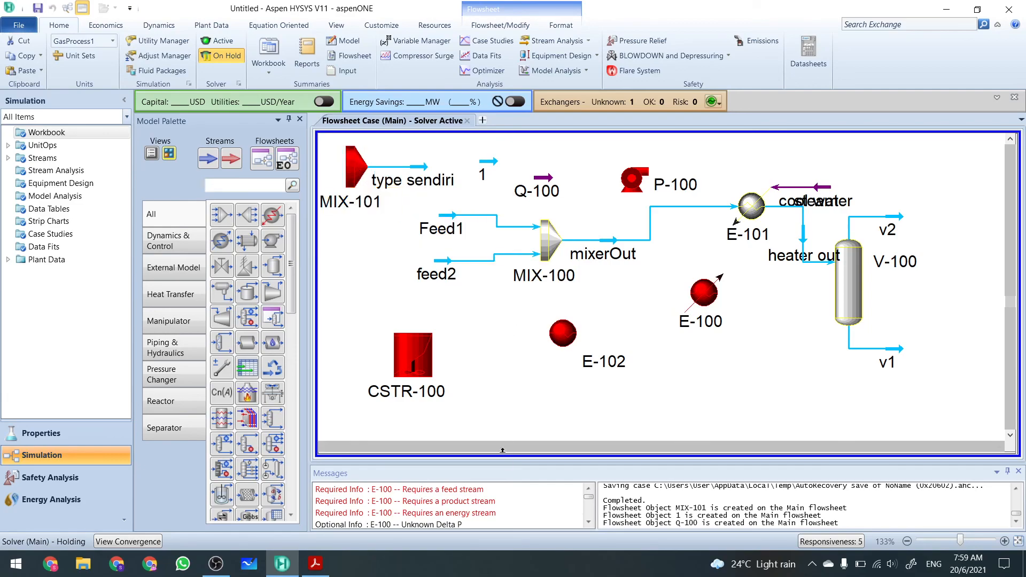
- Read through the required and optional information messages for the flowsheet objects, then return to the start of the list
click(589, 522)
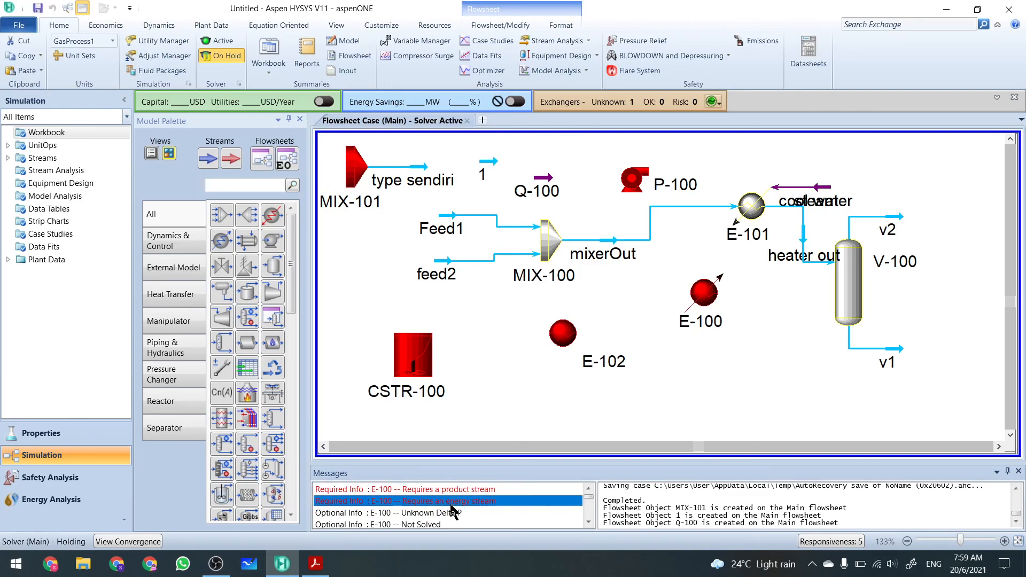
click(431, 515)
click(431, 523)
click(588, 520)
click(588, 521)
click(588, 522)
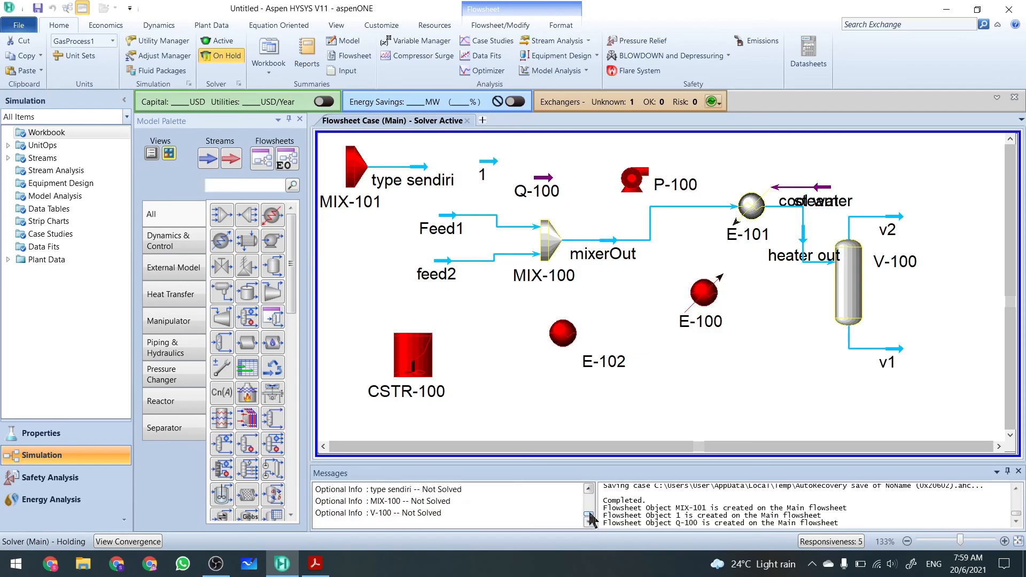
drag(588, 515, 588, 487)
click(501, 378)
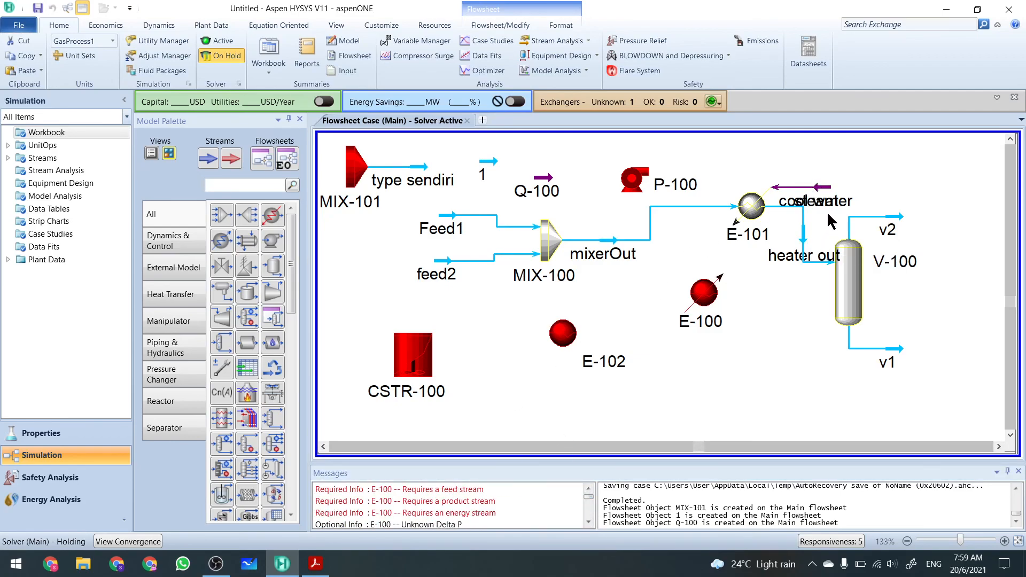
- Reposition E-101, separator V-100 and E-100 lower on the flowsheet so the steam and cool water streams no longer overlap
drag(848, 283, 852, 354)
click(750, 214)
drag(751, 214, 753, 249)
drag(711, 300, 678, 343)
click(754, 241)
click(680, 315)
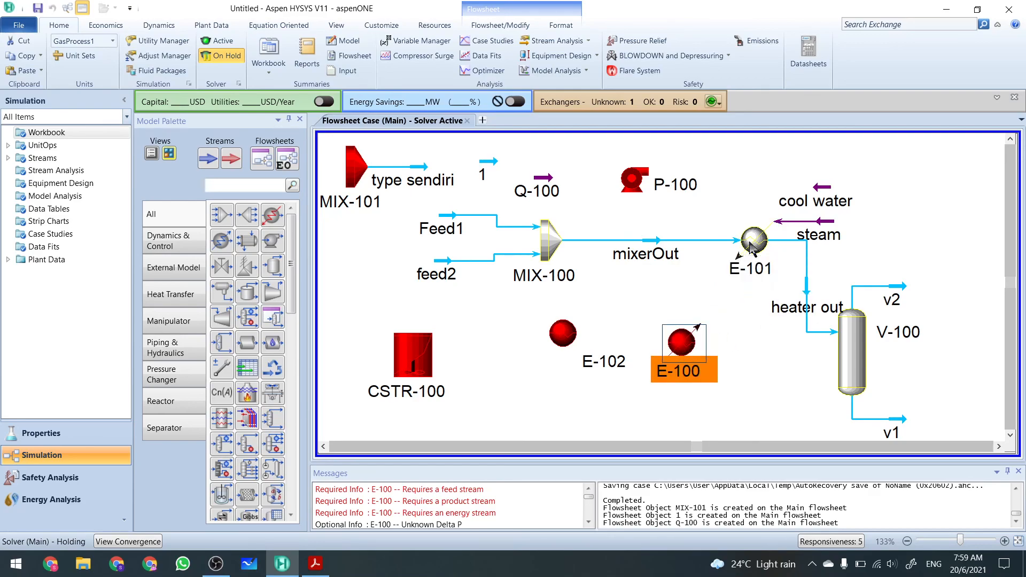
click(746, 270)
drag(746, 270, 738, 292)
drag(834, 334, 827, 315)
click(780, 357)
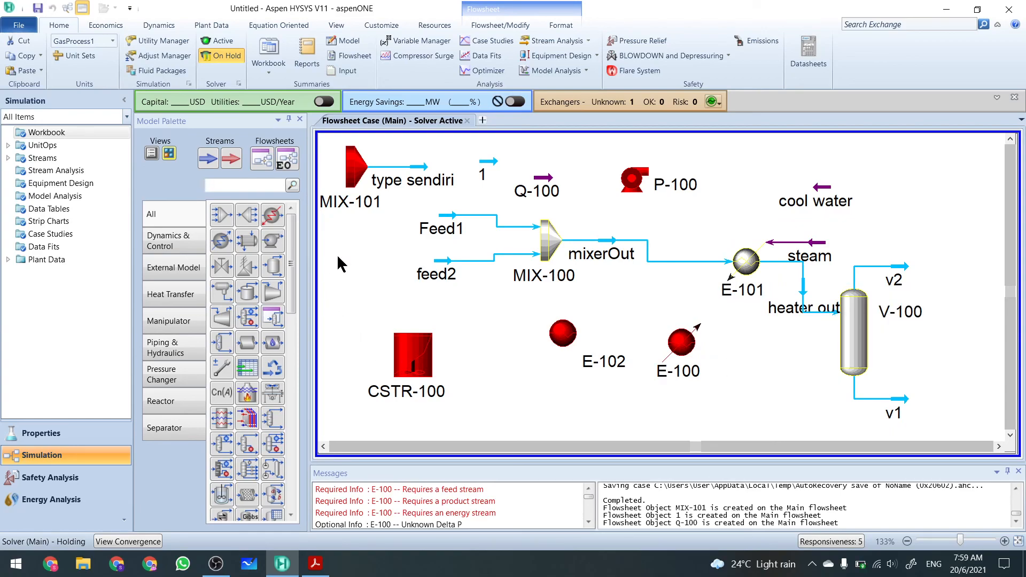